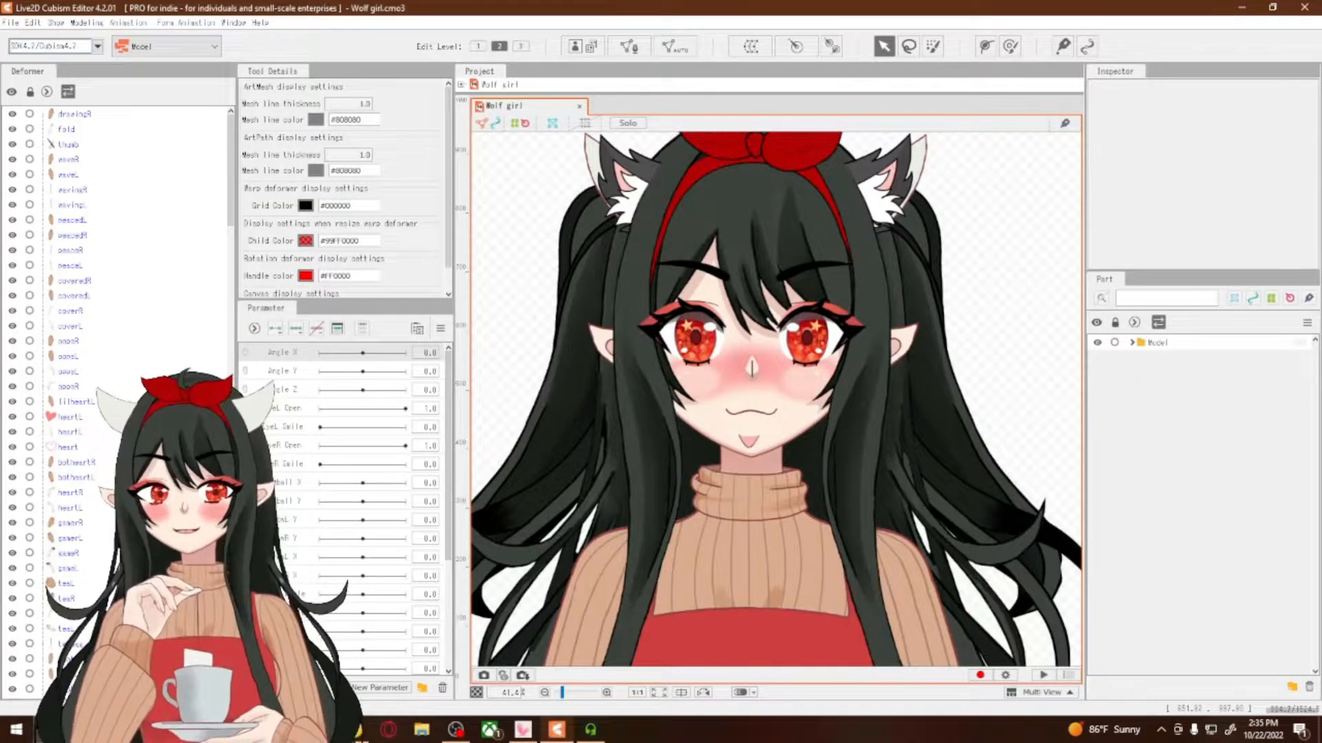
Expand the Model folder to its part groups and create a new root part named Core
{"action": "scroll", "coordinate": [117, 379], "scroll_direction": "down", "scroll_amount": 6}
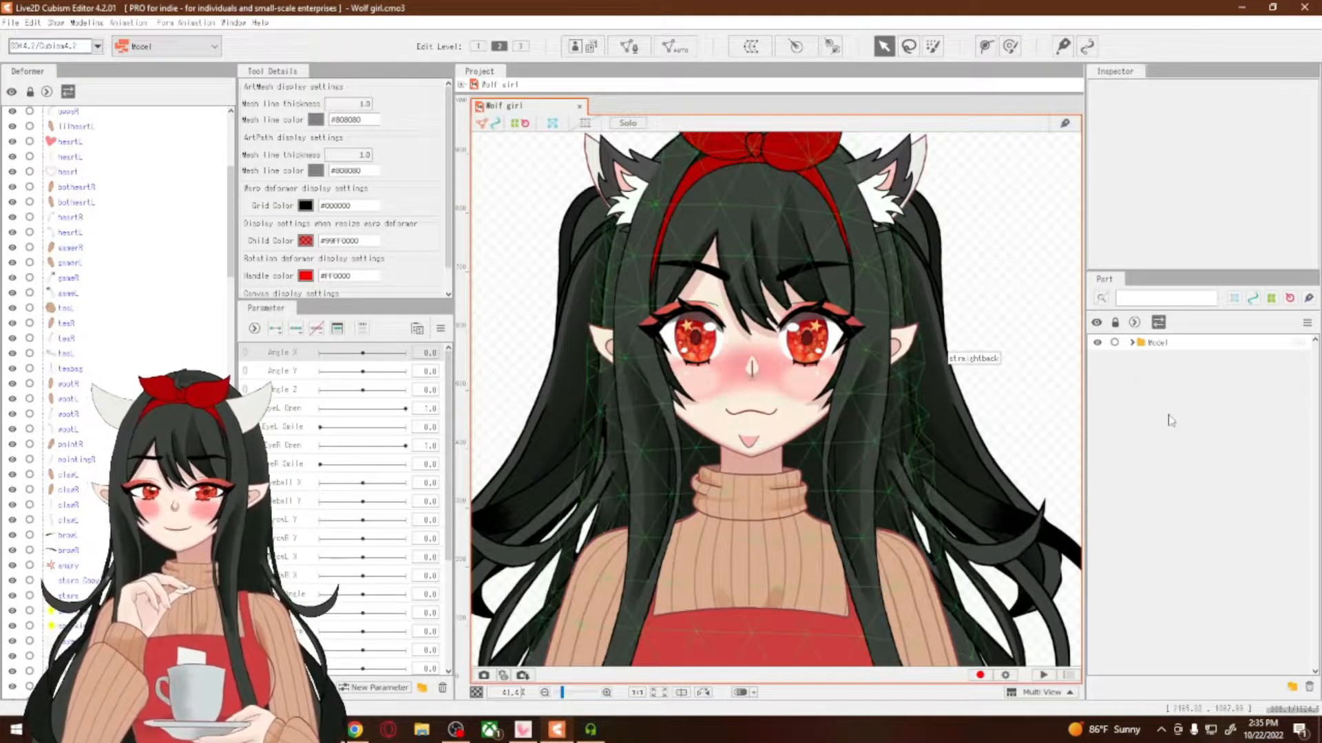
{"action": "left_click", "coordinate": [1132, 343]}
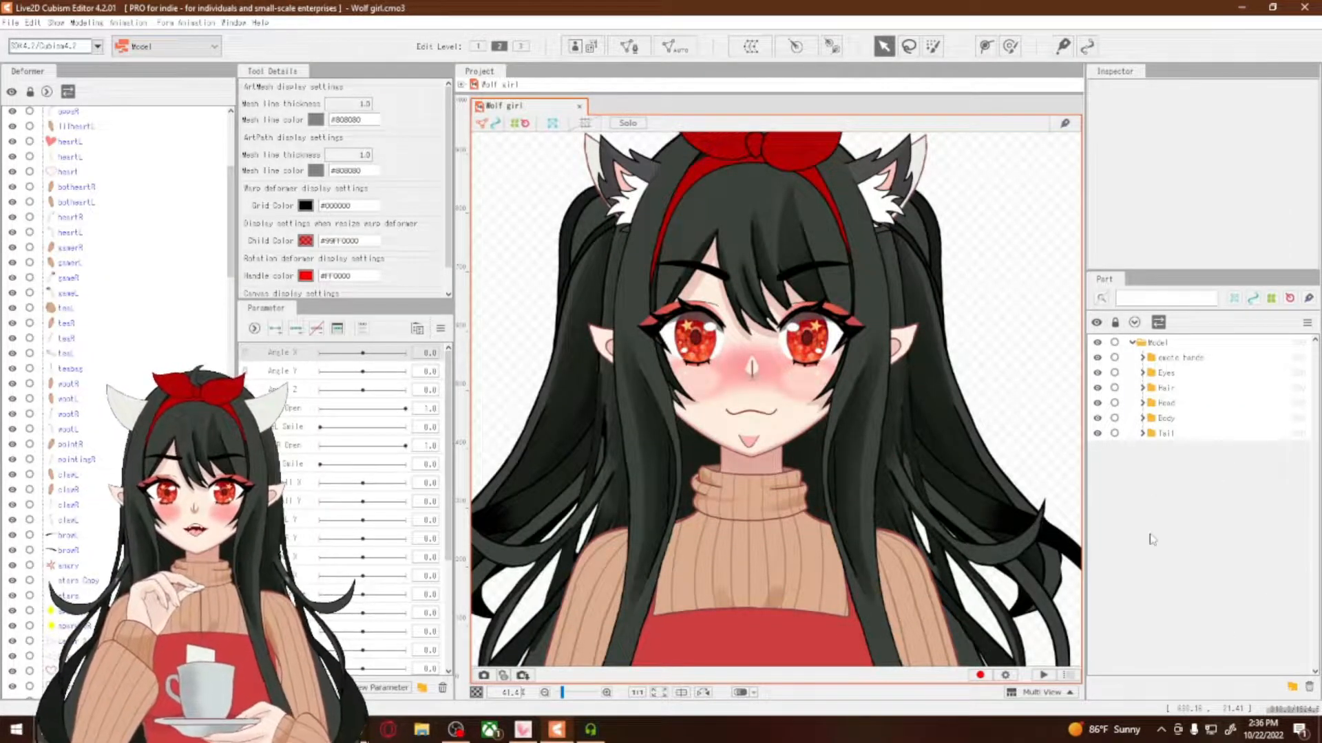
{"action": "left_click", "coordinate": [1293, 688]}
{"action": "type", "text": "Core"}
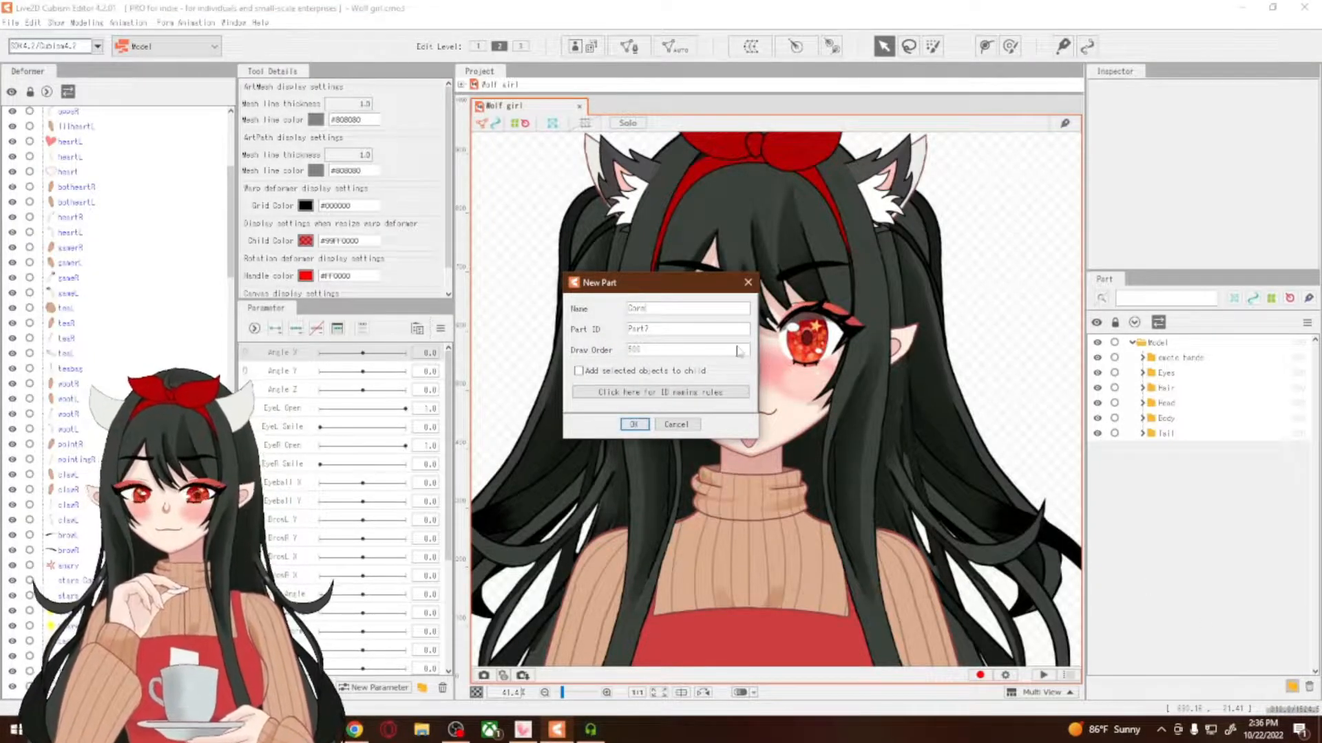
{"action": "left_click", "coordinate": [634, 424]}
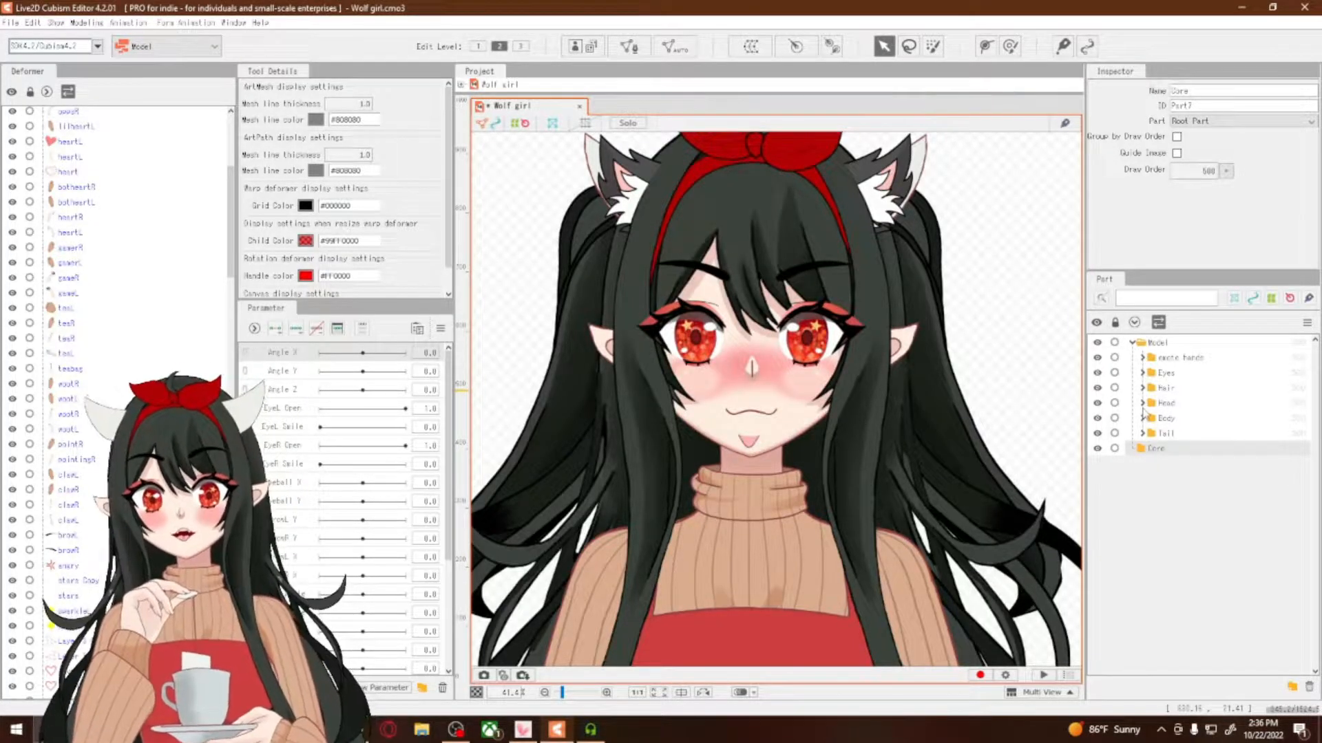
Examine the contents of the Head folder and its mouth group, toggling part visibility to identify pieces
{"action": "left_click", "coordinate": [1143, 403]}
{"action": "left_click", "coordinate": [1097, 479]}
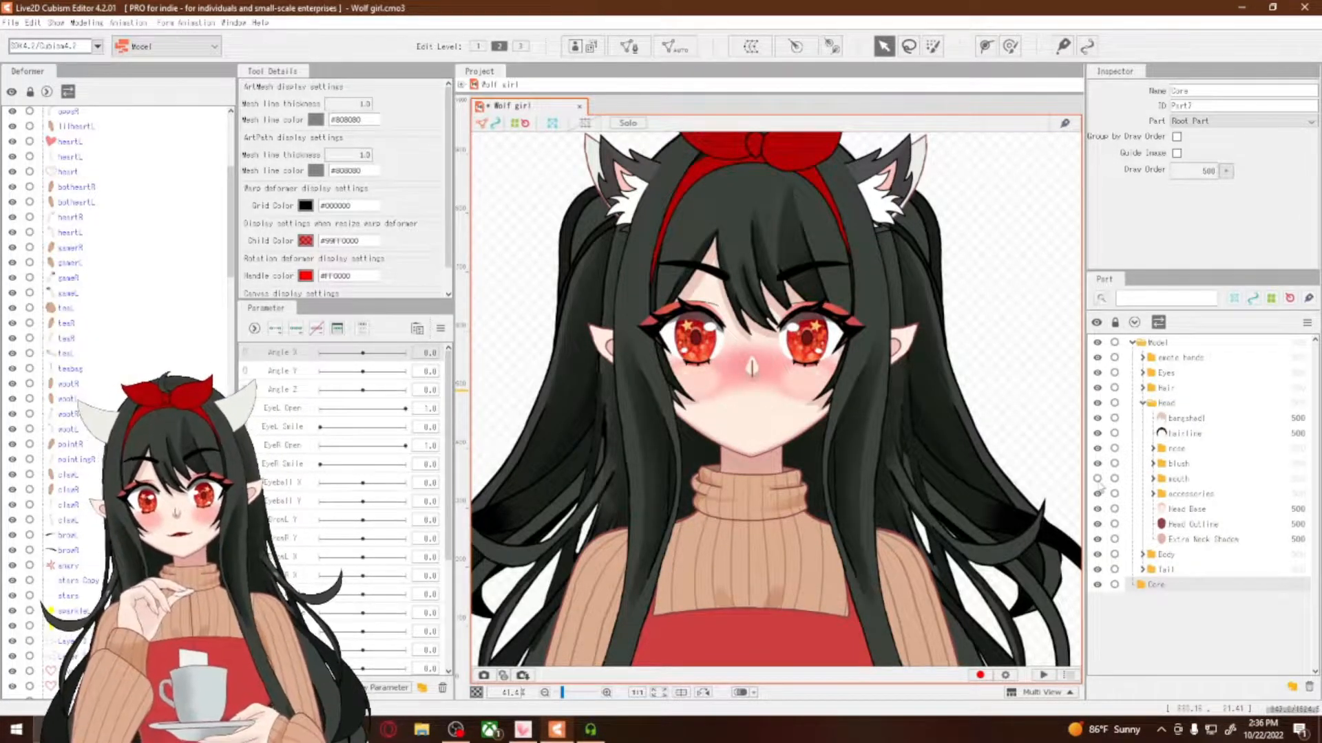
{"action": "left_click", "coordinate": [1097, 478]}
{"action": "left_click", "coordinate": [1153, 478]}
{"action": "left_click", "coordinate": [1098, 570]}
{"action": "left_click", "coordinate": [1153, 479]}
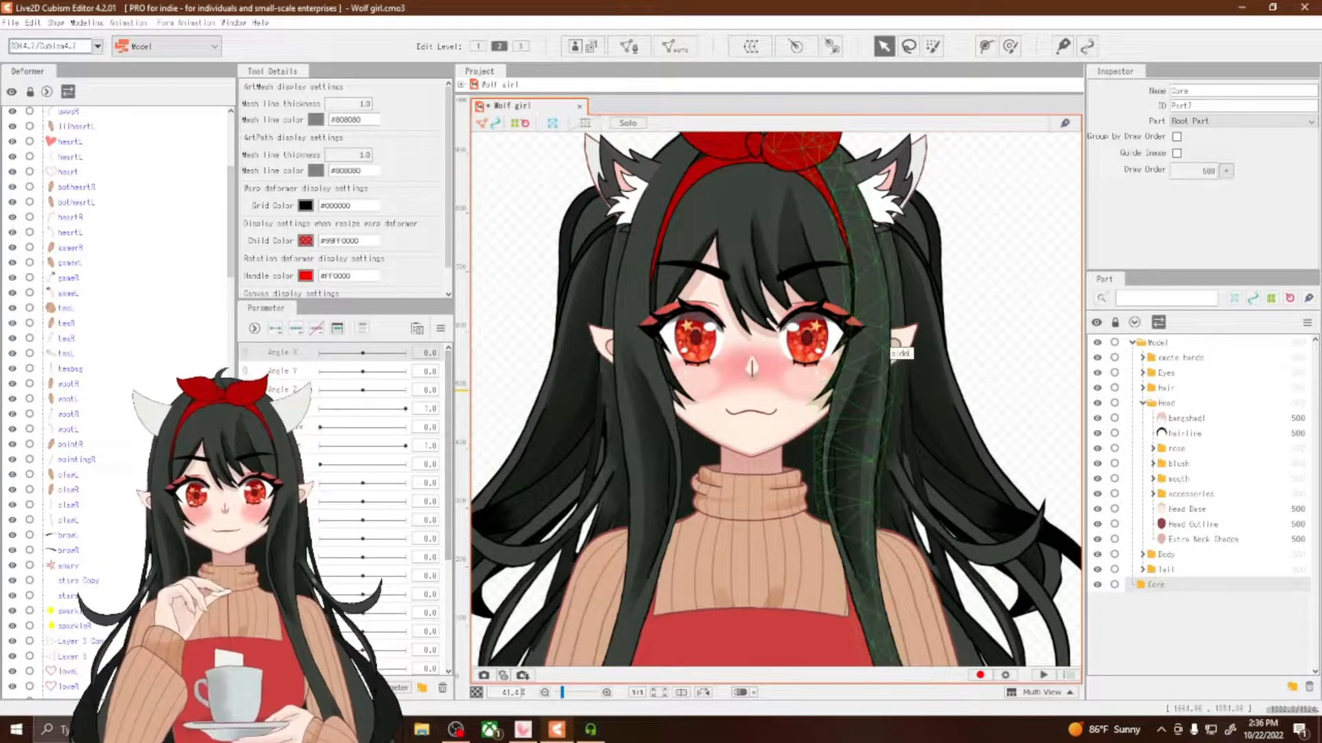
Collapse the Head and Model folders in the part list and save the model file
{"action": "left_click", "coordinate": [1142, 403]}
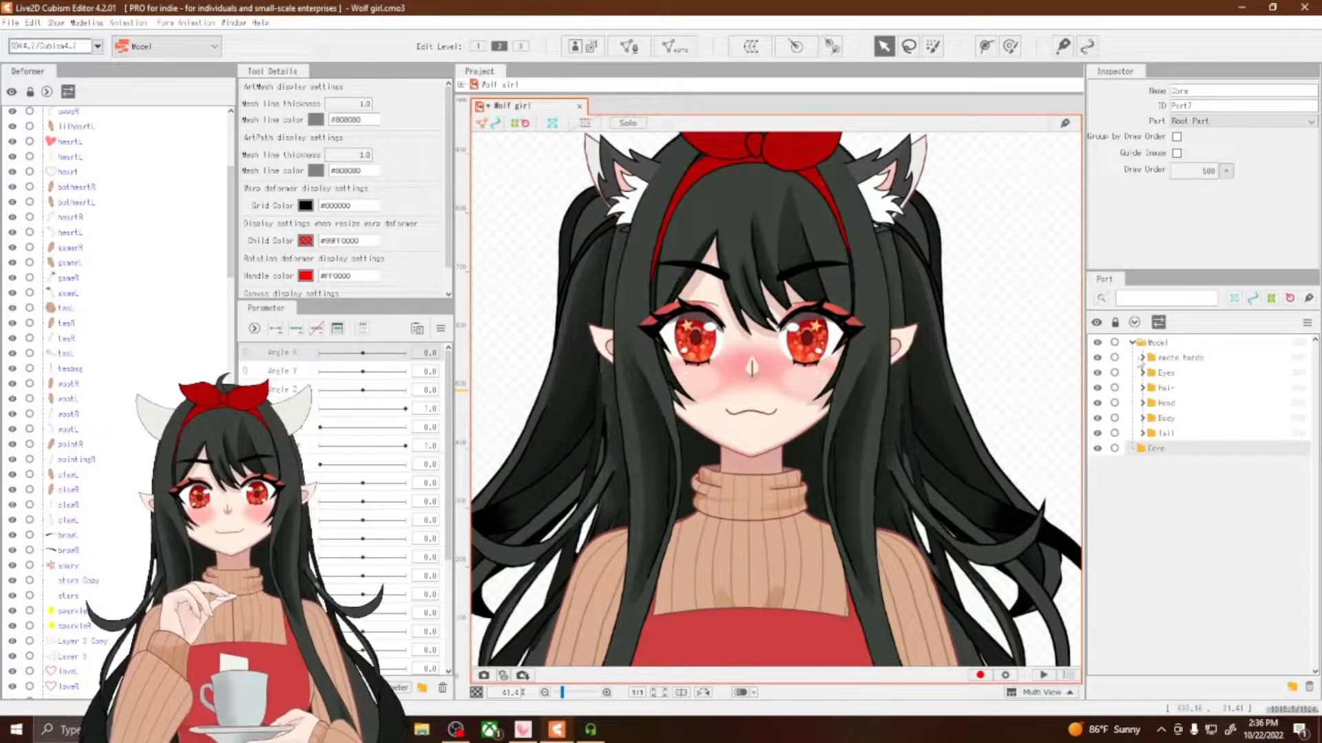
{"action": "left_click", "coordinate": [1132, 342]}
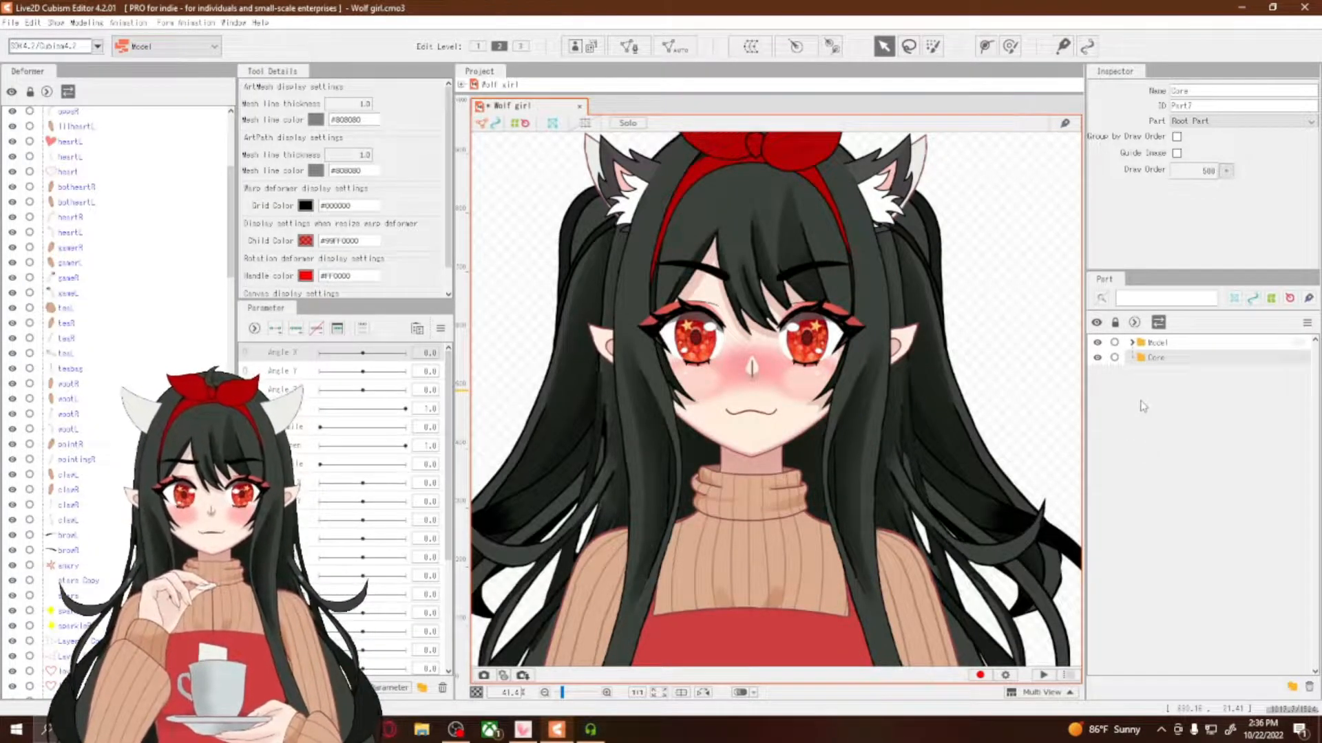
{"action": "left_click", "coordinate": [10, 22]}
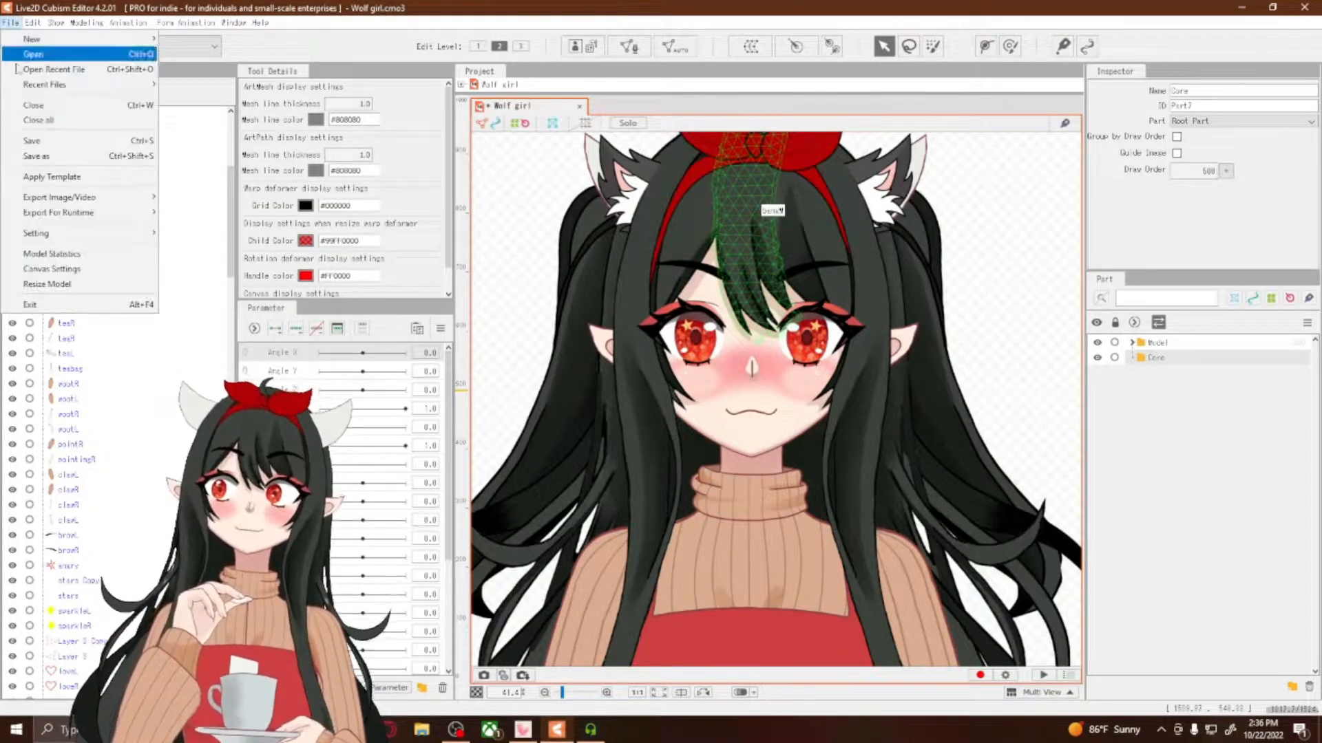
{"action": "left_click", "coordinate": [55, 141]}
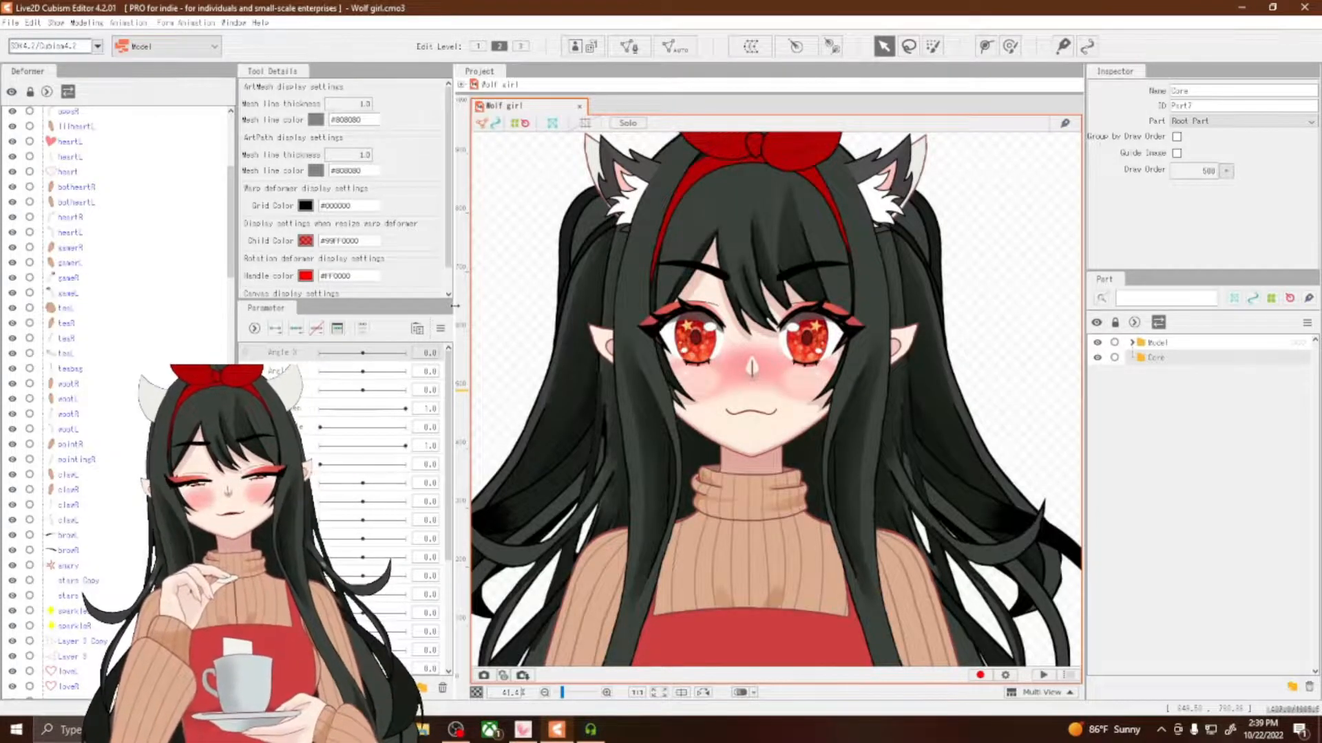
Select the Head Base and Head Outline meshes together in the deformer list
{"action": "scroll", "coordinate": [93, 456], "scroll_direction": "down", "scroll_amount": 10}
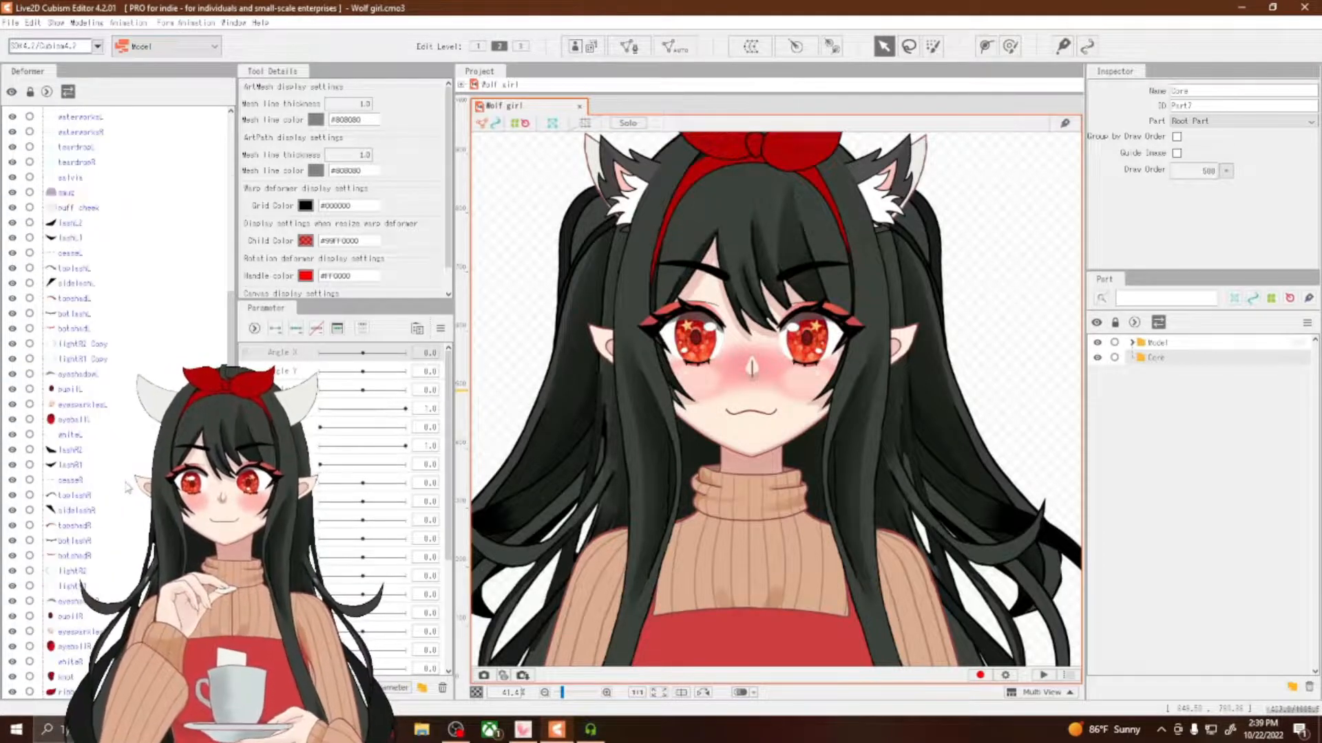
{"action": "scroll", "coordinate": [127, 487], "scroll_direction": "down", "scroll_amount": 12}
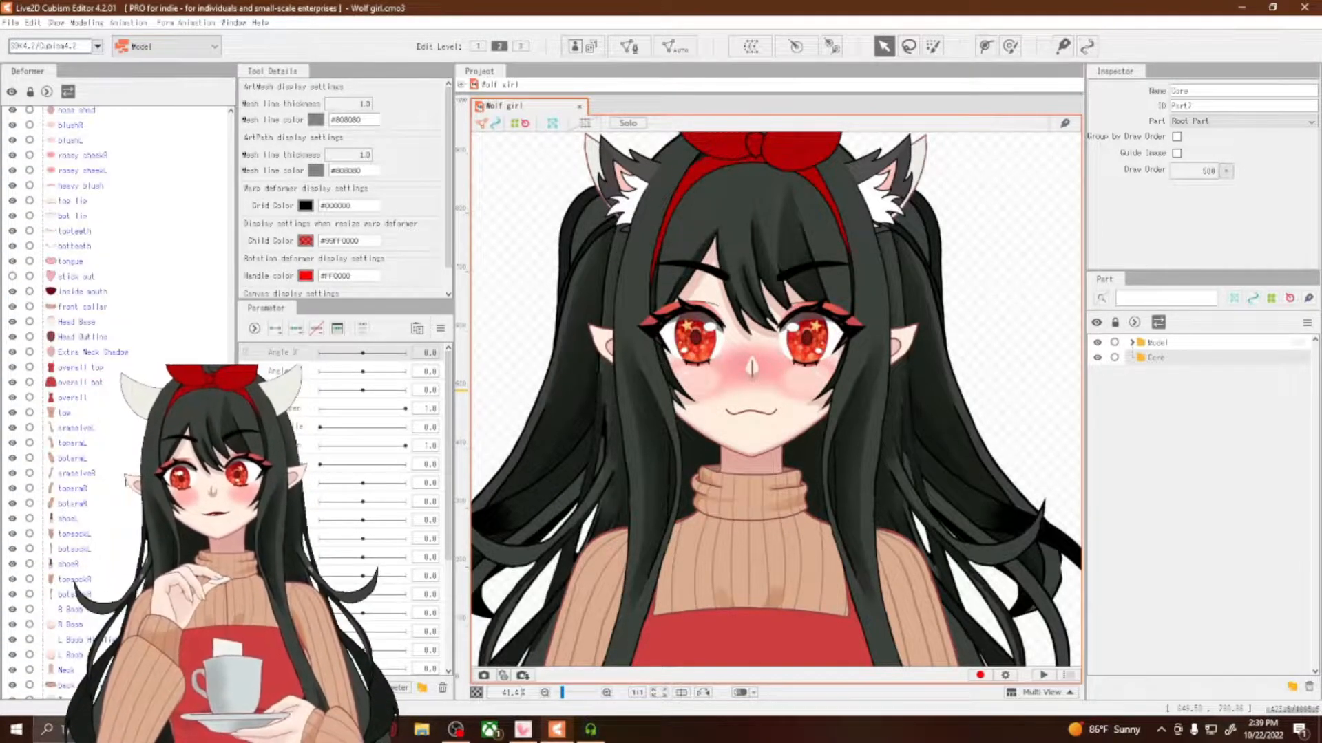
{"action": "left_click", "coordinate": [69, 337]}
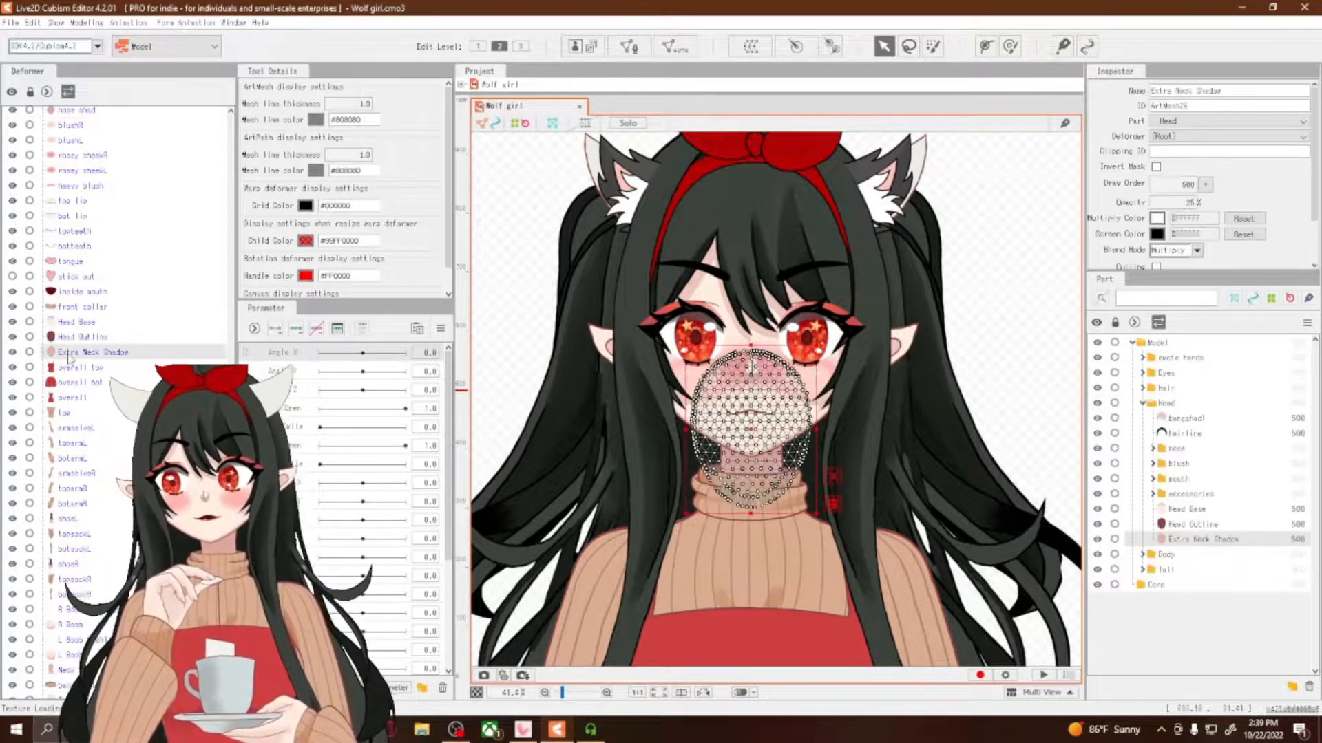
{"action": "left_click", "coordinate": [66, 322], "text": "ctrl"}
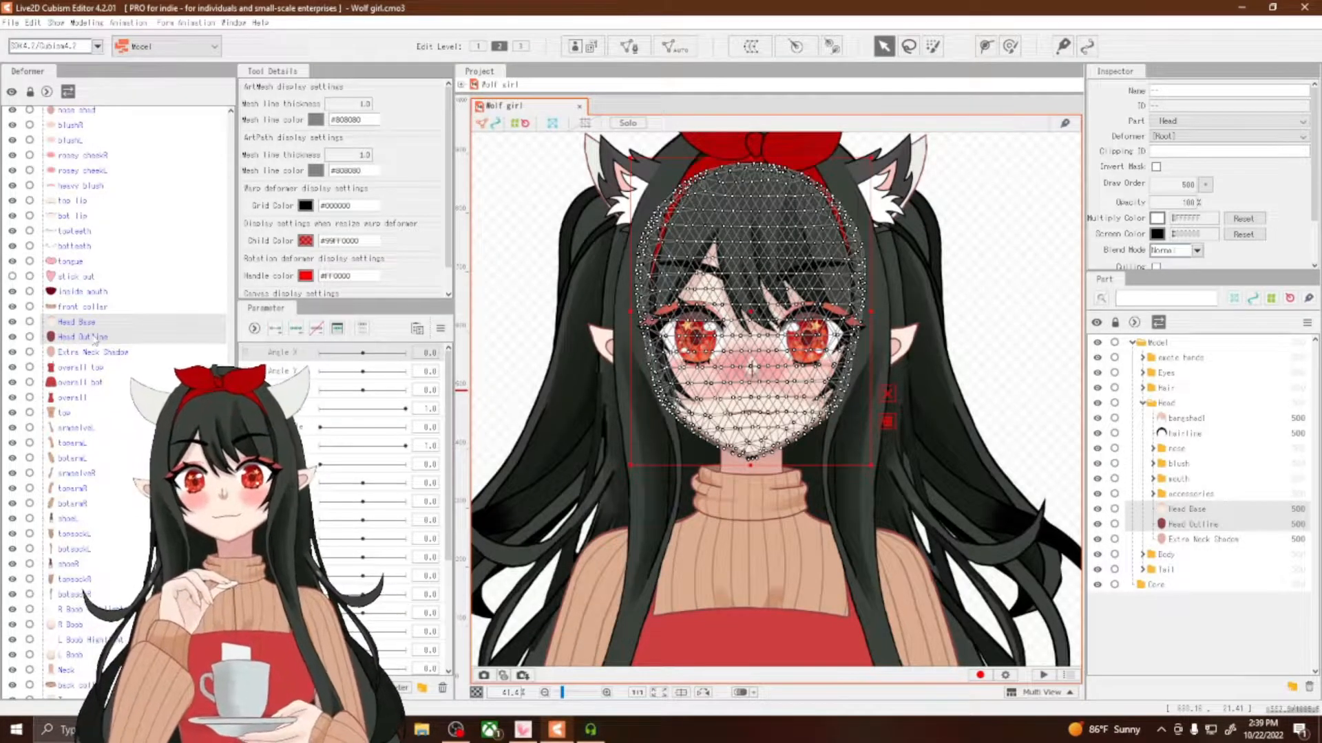
{"action": "left_click", "coordinate": [74, 335]}
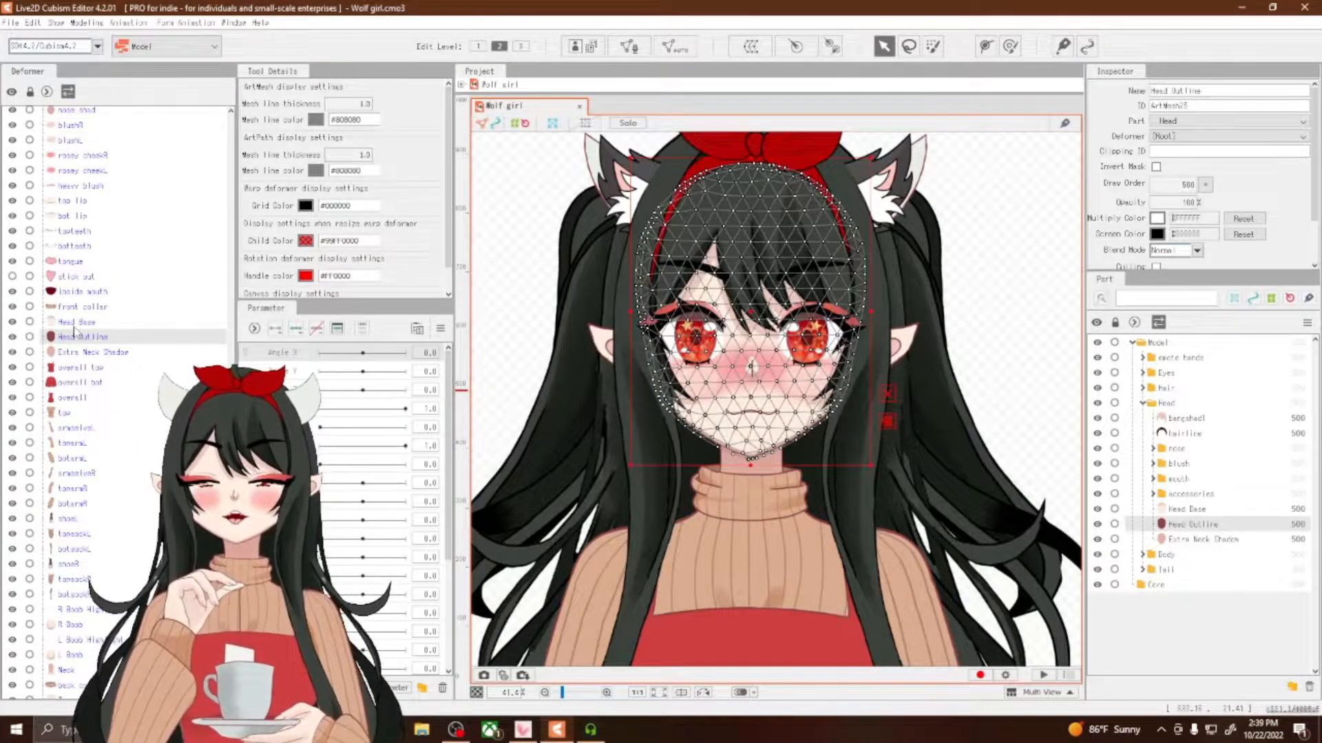
{"action": "left_click", "coordinate": [72, 322]}
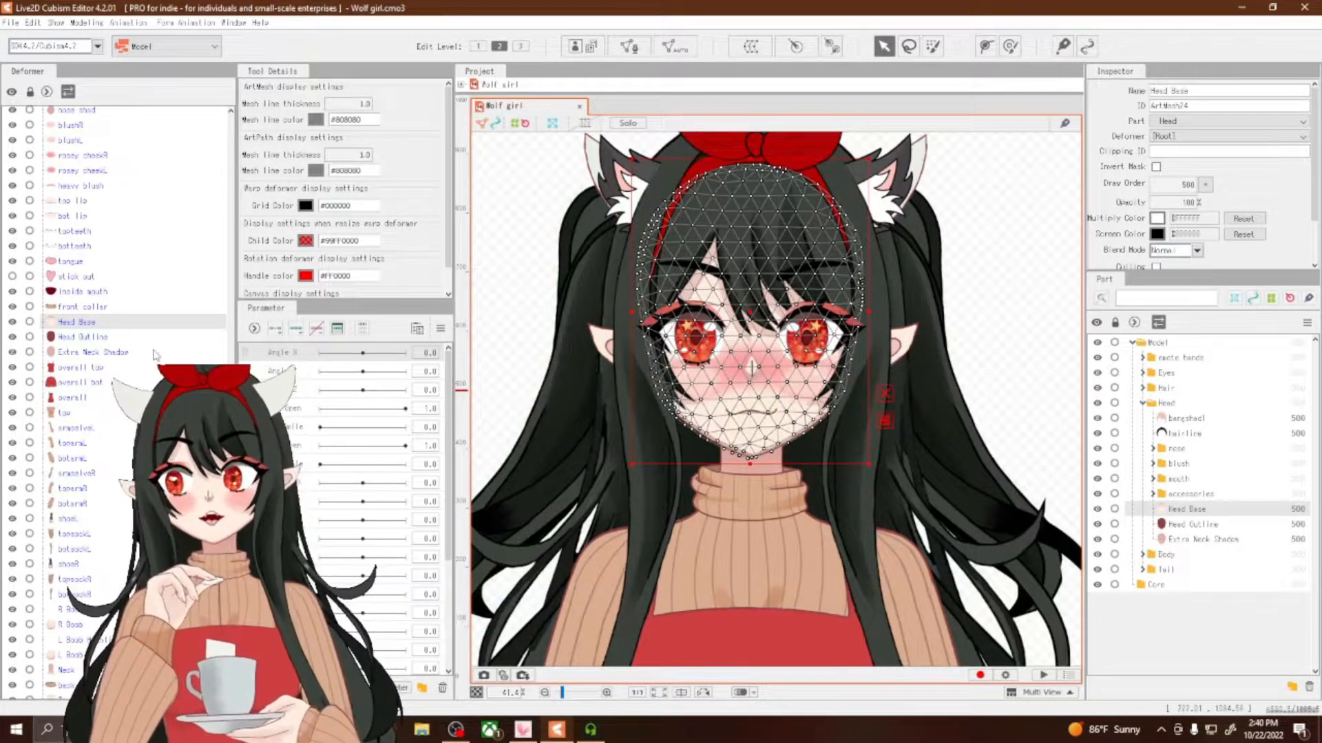
{"action": "left_click", "coordinate": [103, 337], "text": "ctrl"}
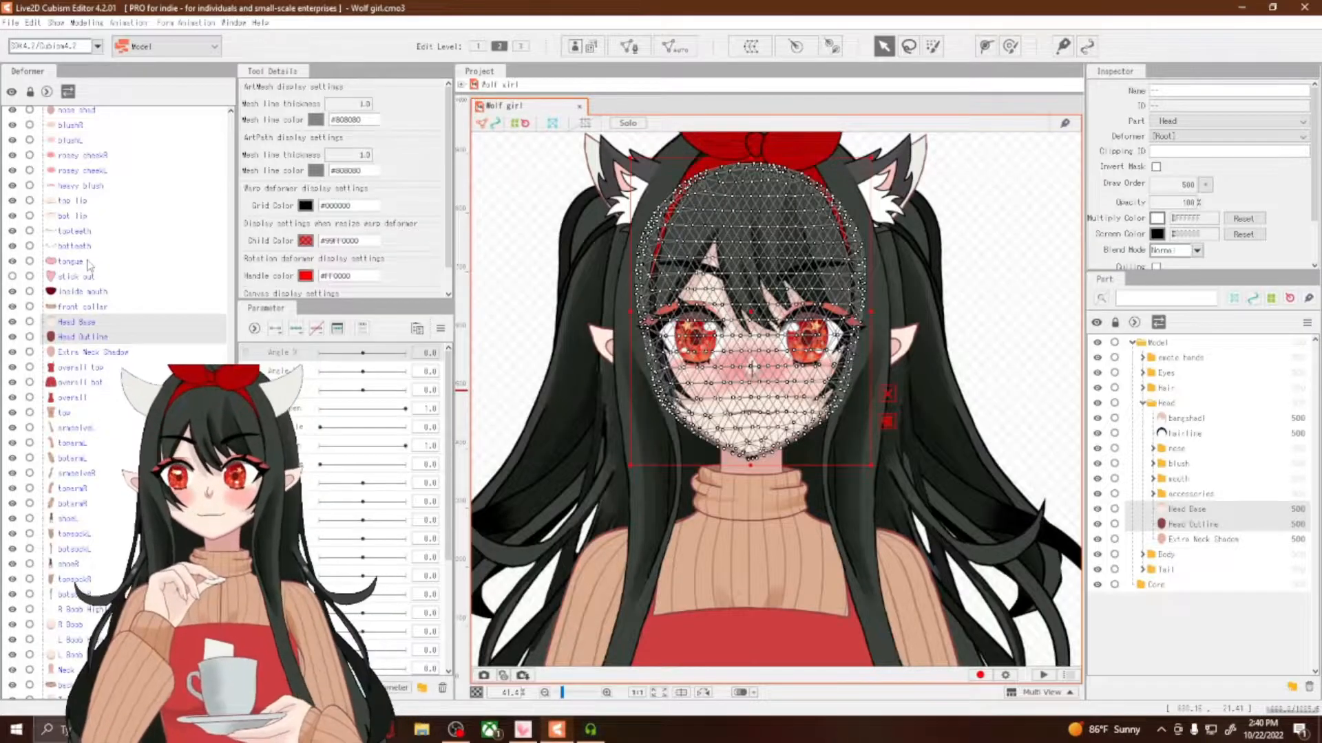
Add heavy blush, rosey cheekL, rosey cheekR, blushL and blushR to the selected head meshes
{"action": "left_click", "coordinate": [69, 186], "text": "ctrl"}
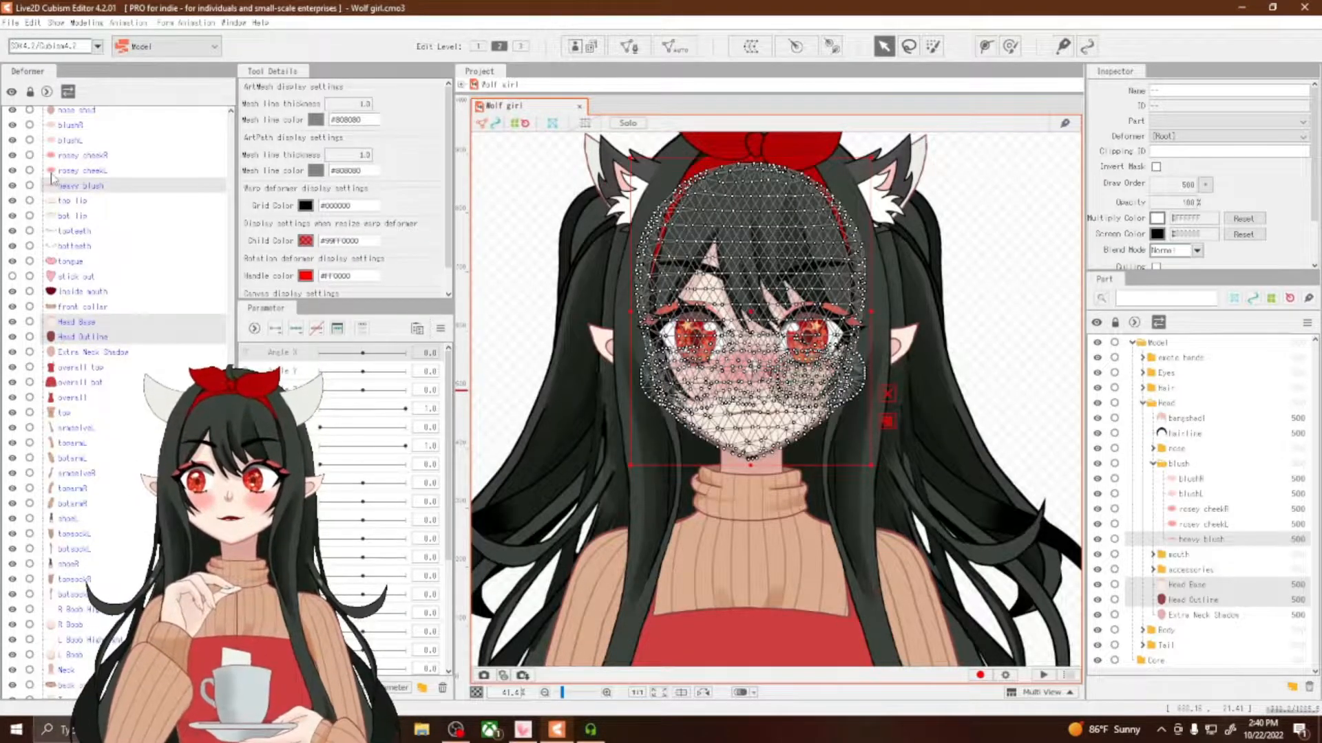
{"action": "left_click", "coordinate": [65, 170], "text": "ctrl"}
{"action": "left_click", "coordinate": [62, 156], "text": "ctrl"}
{"action": "left_click", "coordinate": [63, 140], "text": "ctrl"}
{"action": "left_click", "coordinate": [64, 125], "text": "ctrl"}
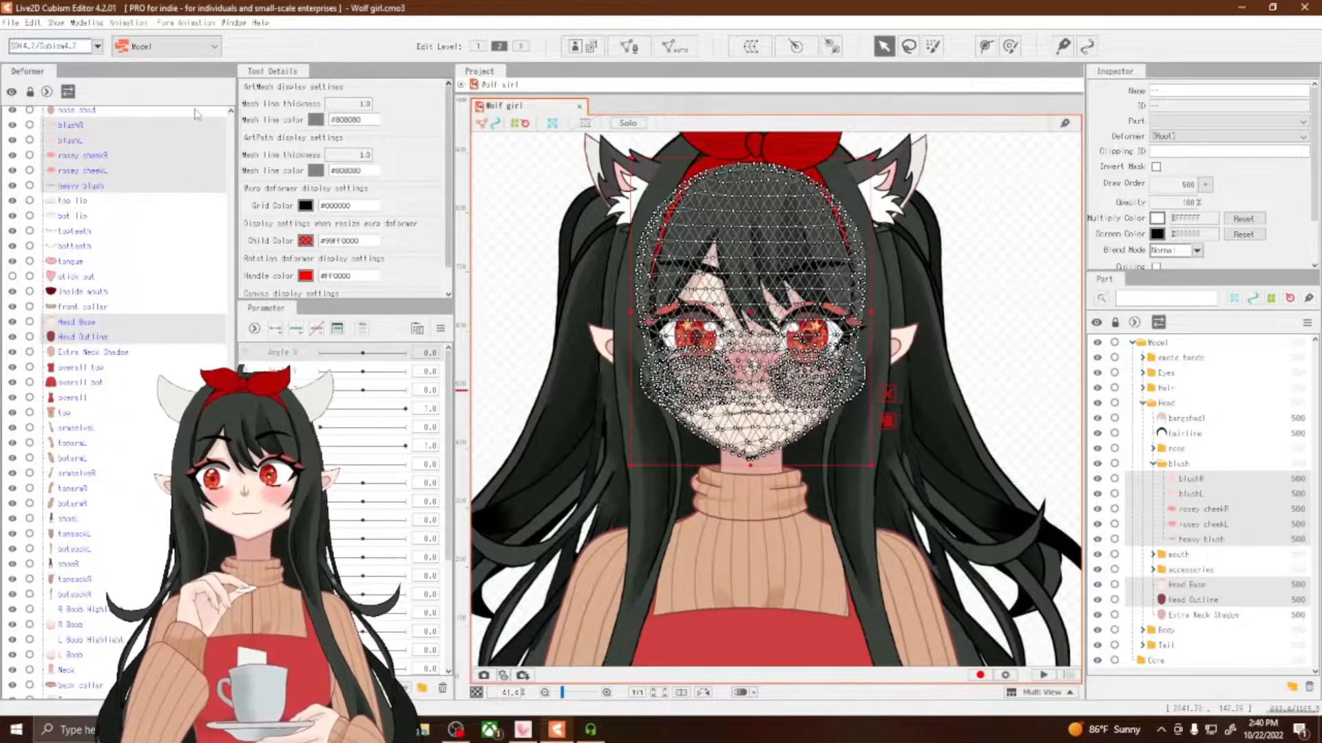
Create a warp deformer named Head XY in the Core part, as parent of the selected face meshes
{"action": "left_click", "coordinate": [751, 46]}
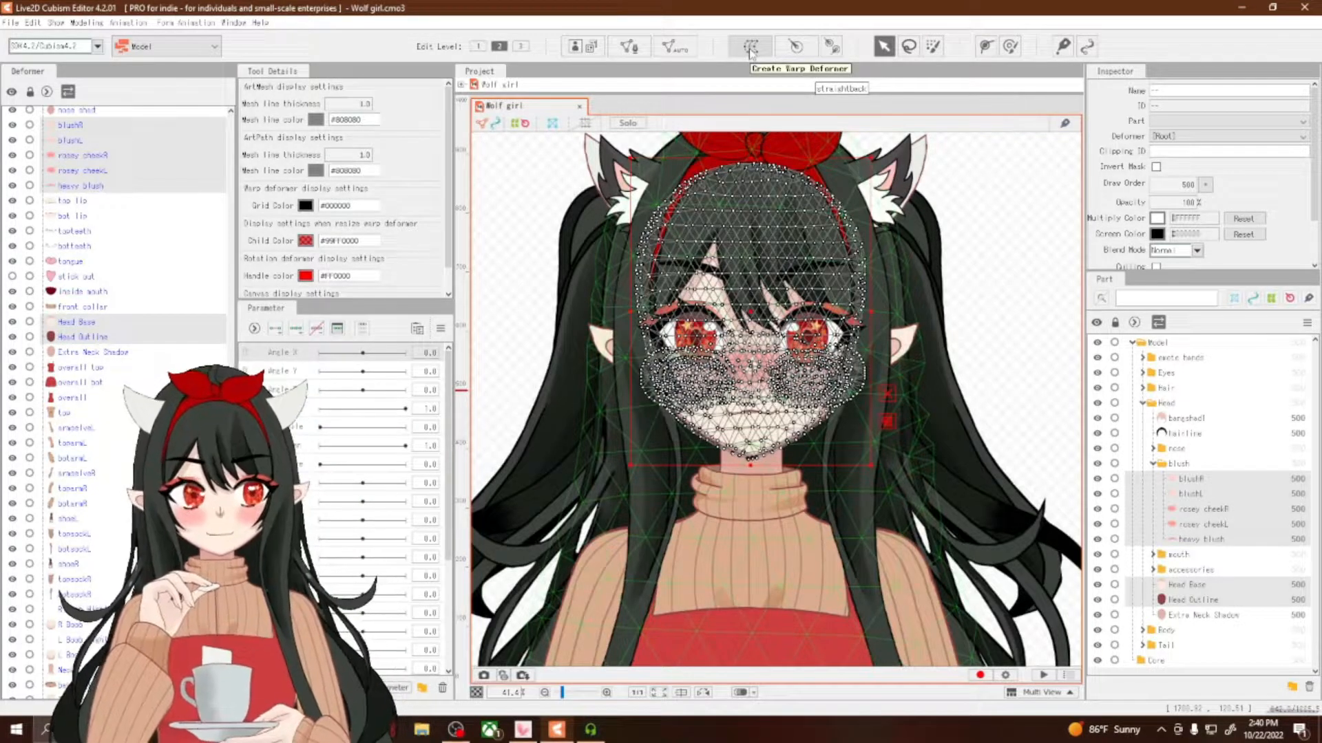
{"action": "left_click", "coordinate": [750, 50]}
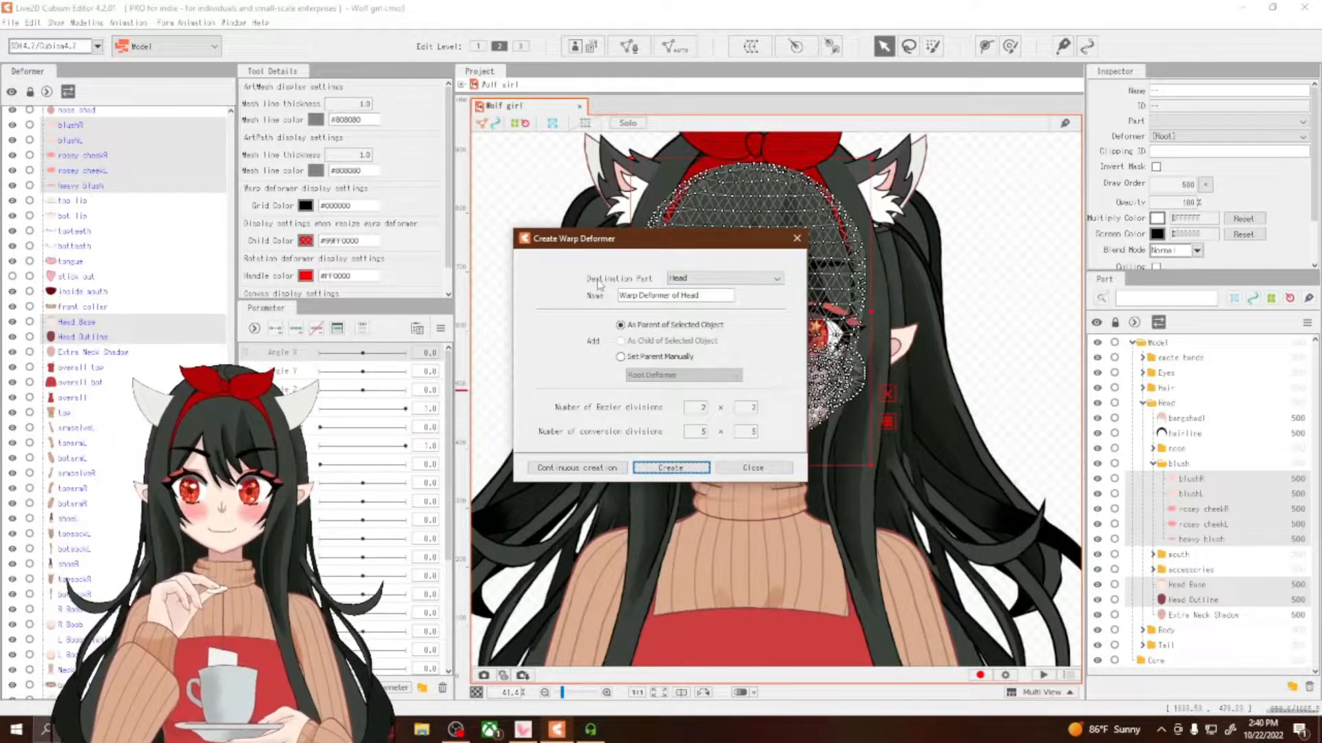
{"action": "left_click", "coordinate": [750, 279]}
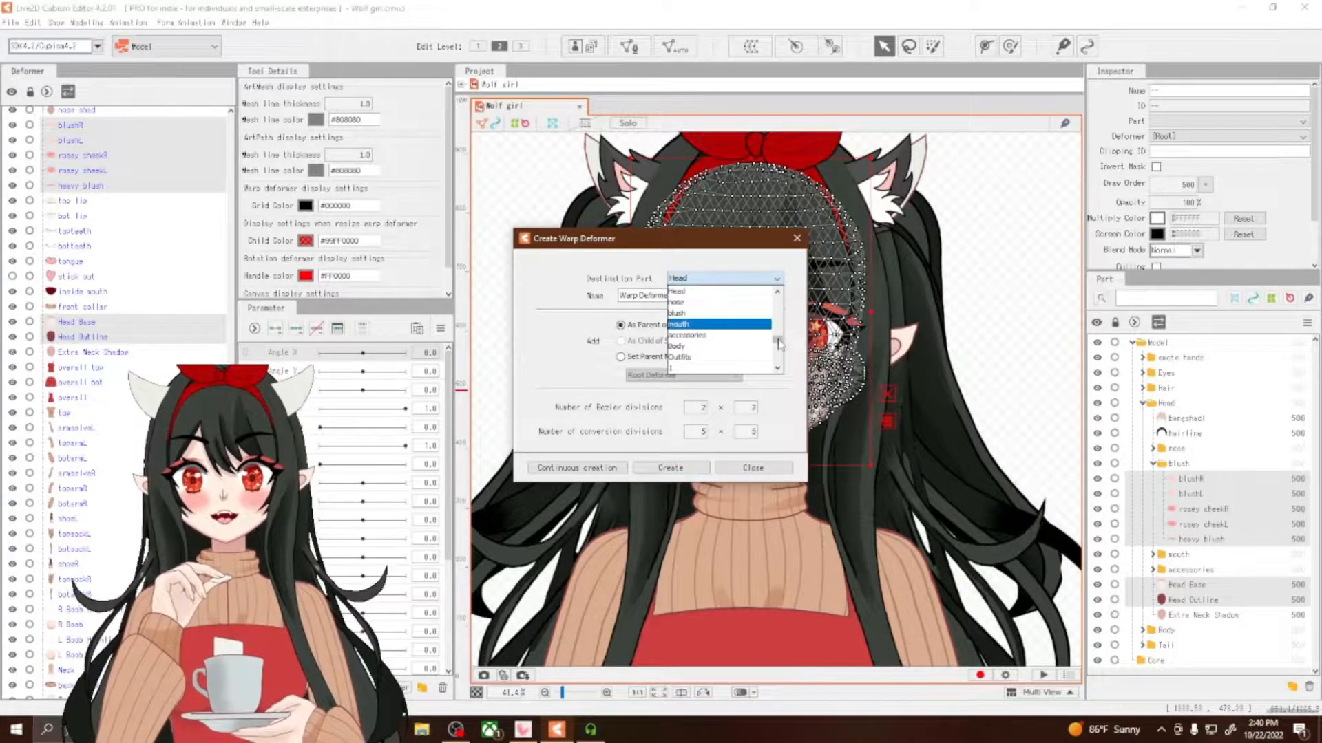
{"action": "left_click", "coordinate": [678, 368]}
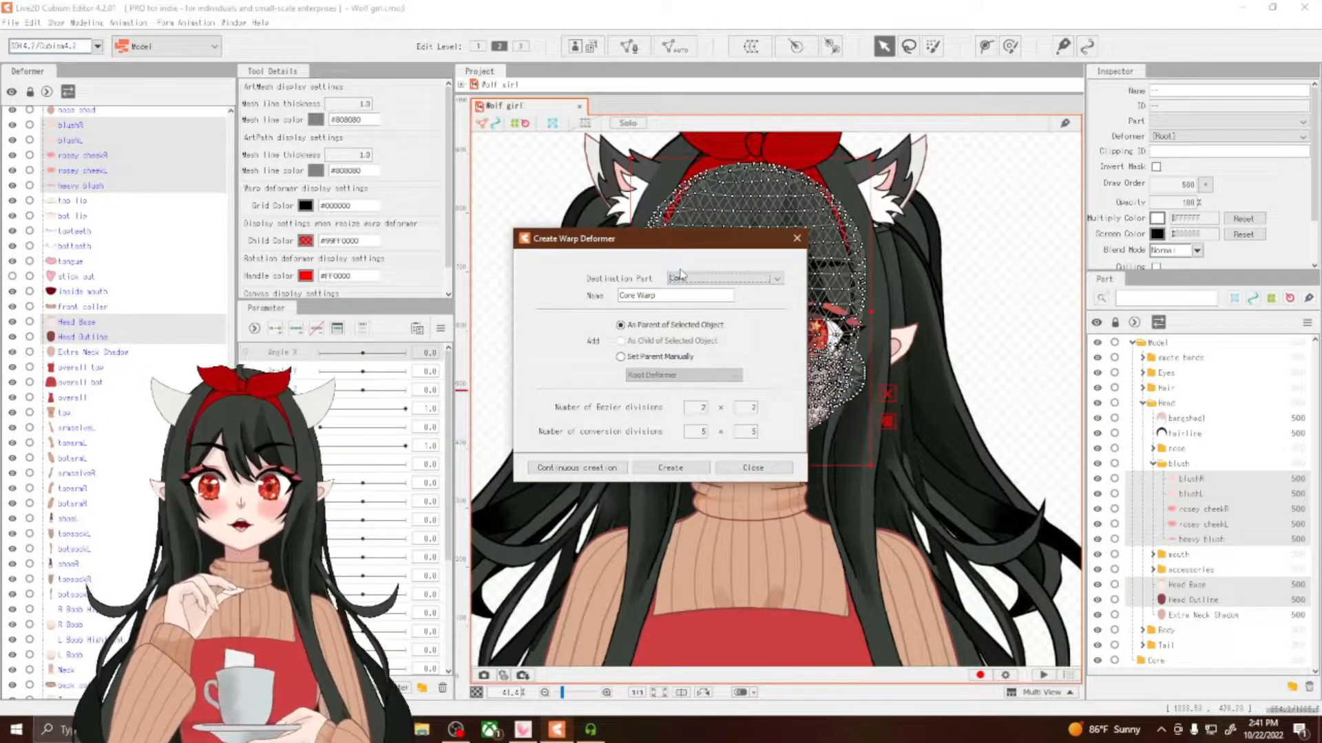
{"action": "left_click_drag", "start_coordinate": [671, 294], "coordinate": [616, 296]}
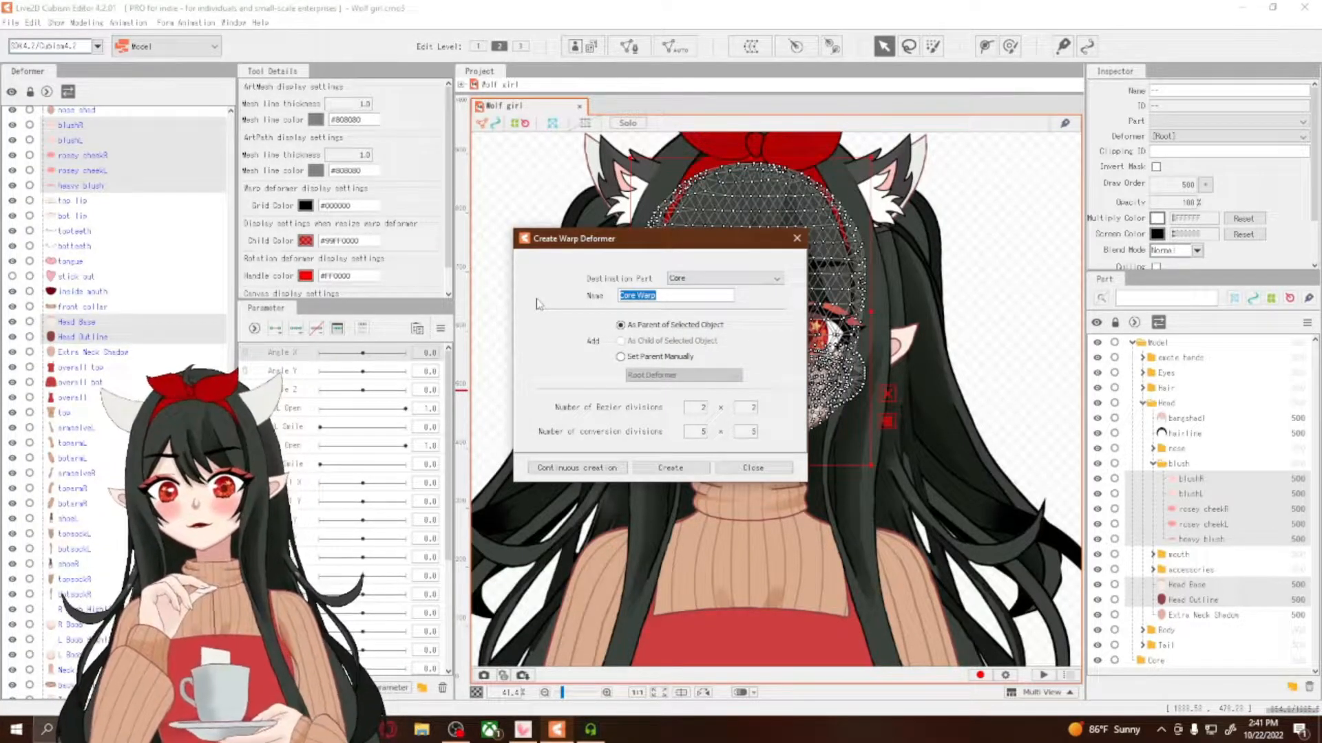
{"action": "type", "text": "Head XY"}
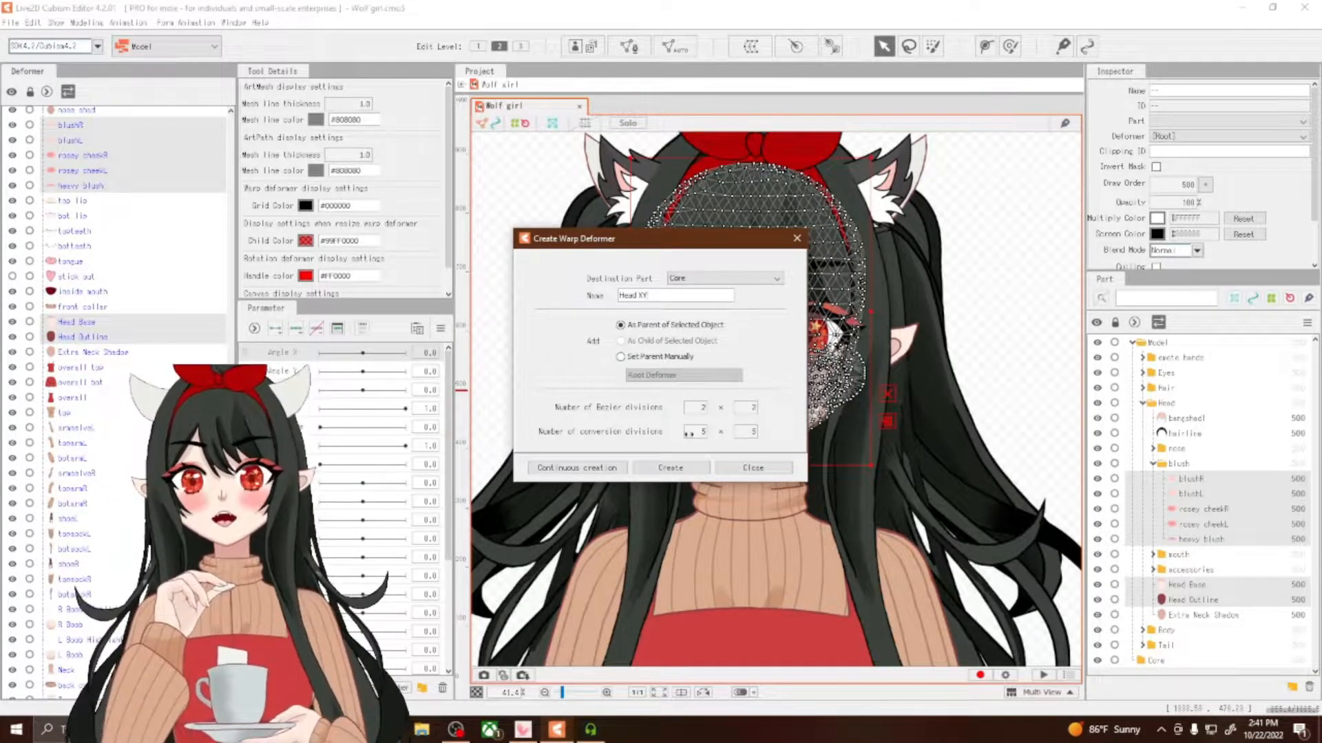
{"action": "left_click", "coordinate": [671, 468]}
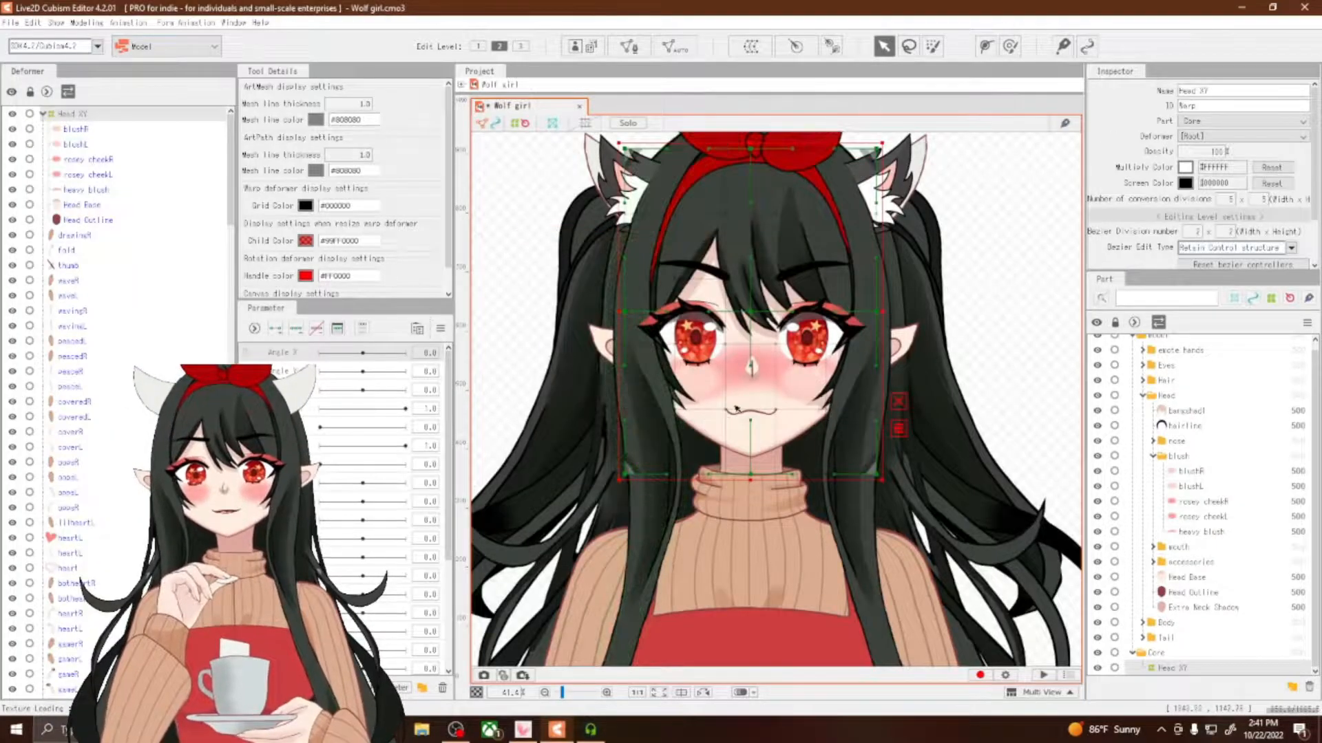
Increase the Head XY warp deformer's number of conversion divisions to give it a finer grid
{"action": "scroll", "coordinate": [918, 451], "scroll_direction": "down", "scroll_amount": 3}
{"action": "scroll", "coordinate": [918, 451], "scroll_direction": "up", "scroll_amount": 3}
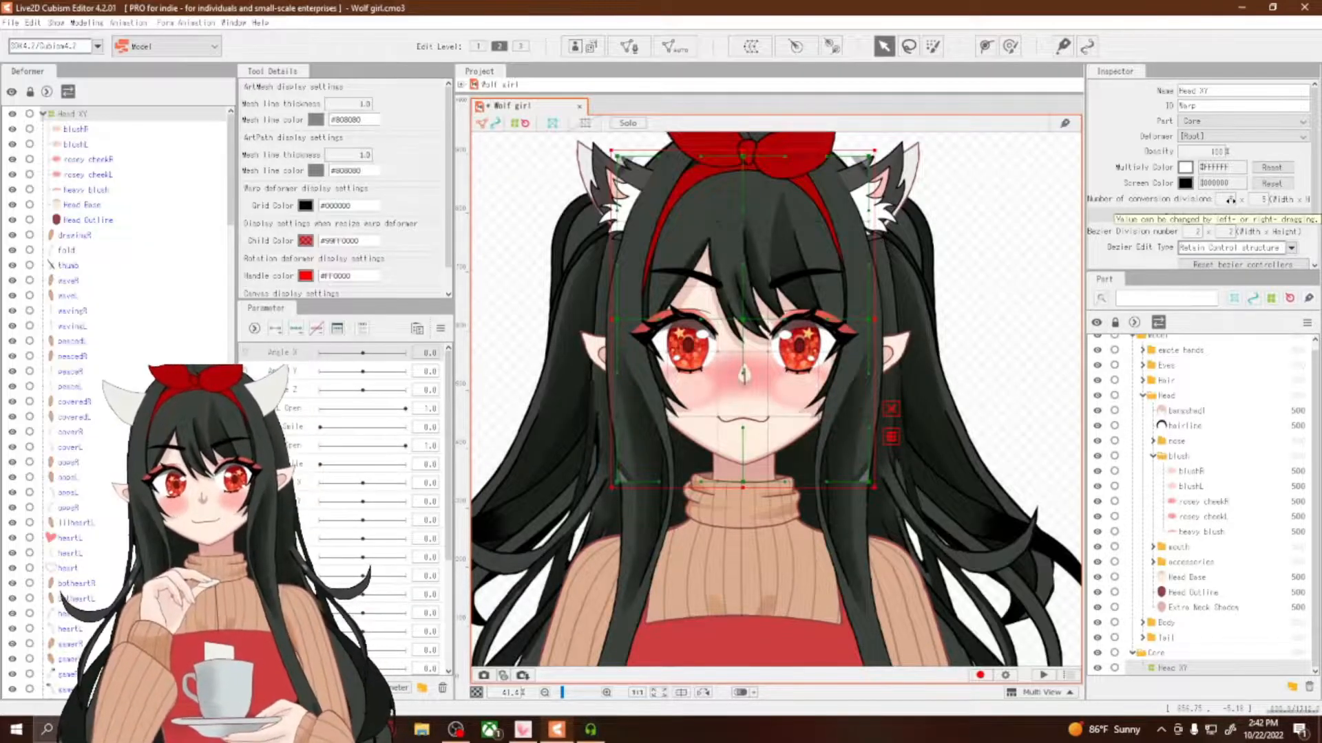
{"action": "left_click_drag", "start_coordinate": [1225, 199], "coordinate": [1264, 199]}
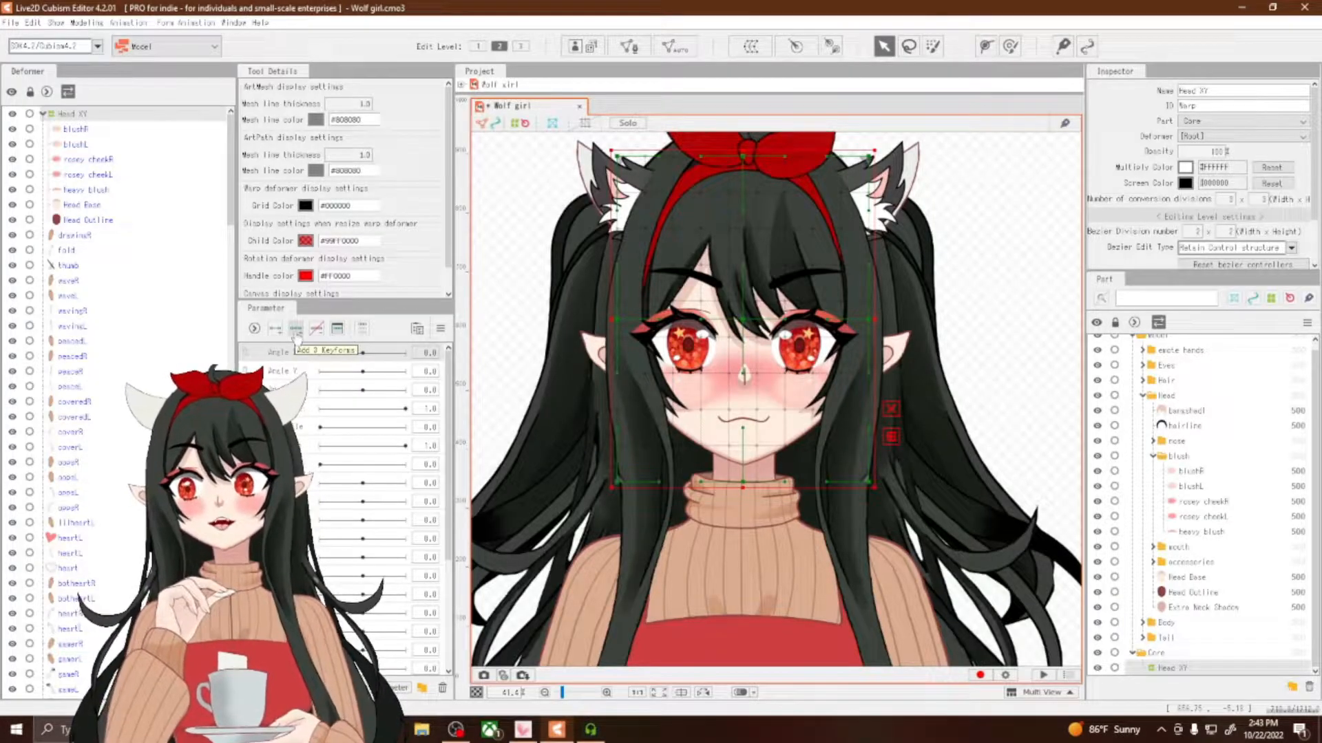
Add three keyforms on Angle X for the Head XY deformer and set the parameter to -30
{"action": "left_click", "coordinate": [296, 329]}
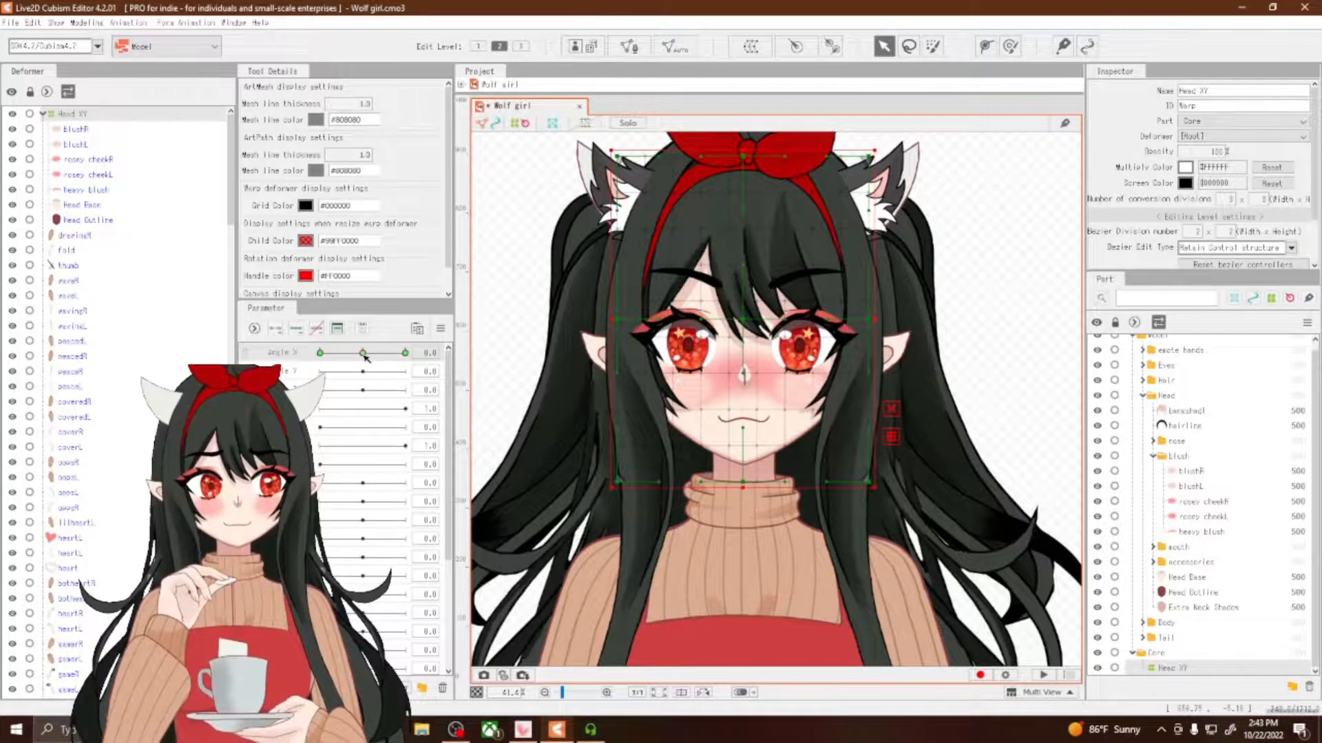
{"action": "left_click", "coordinate": [320, 354]}
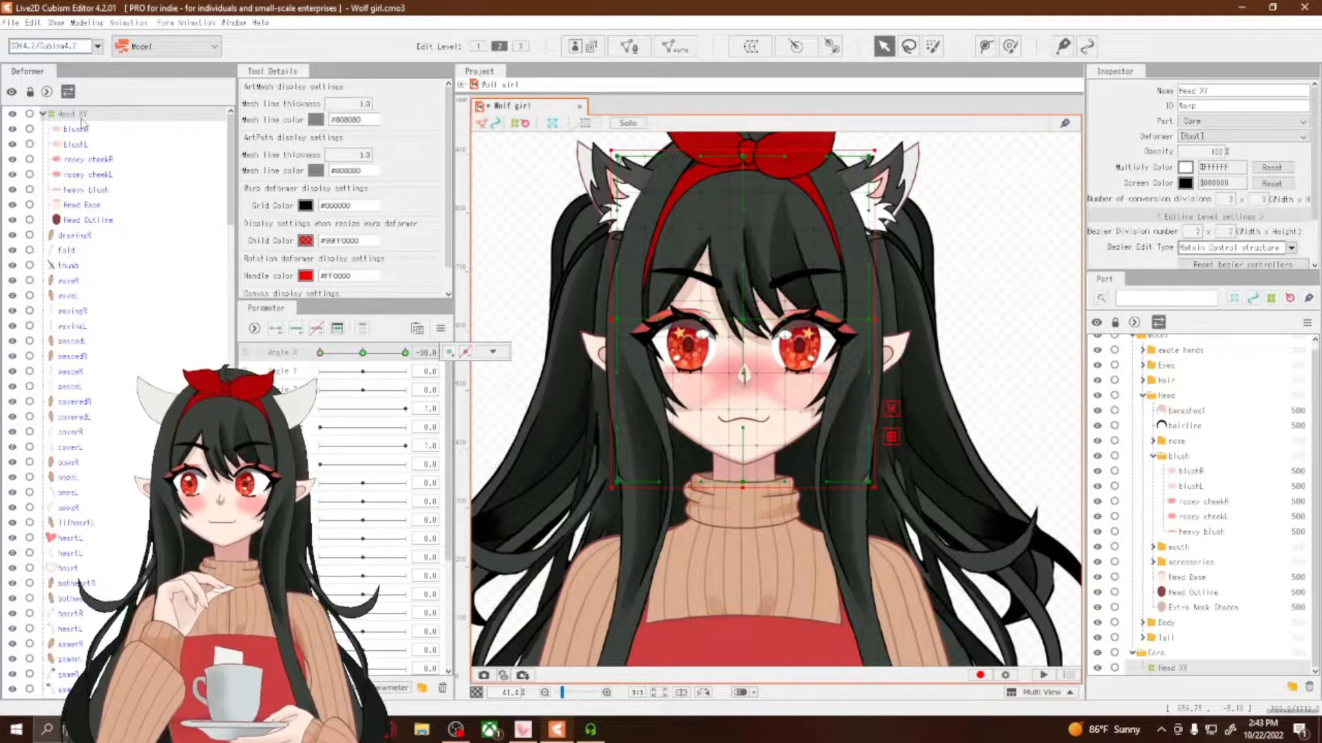
Try shifting the whole Head XY deformer sideways at Angle X -30, and undo the shift
{"action": "left_click_drag", "start_coordinate": [745, 326], "coordinate": [712, 321]}
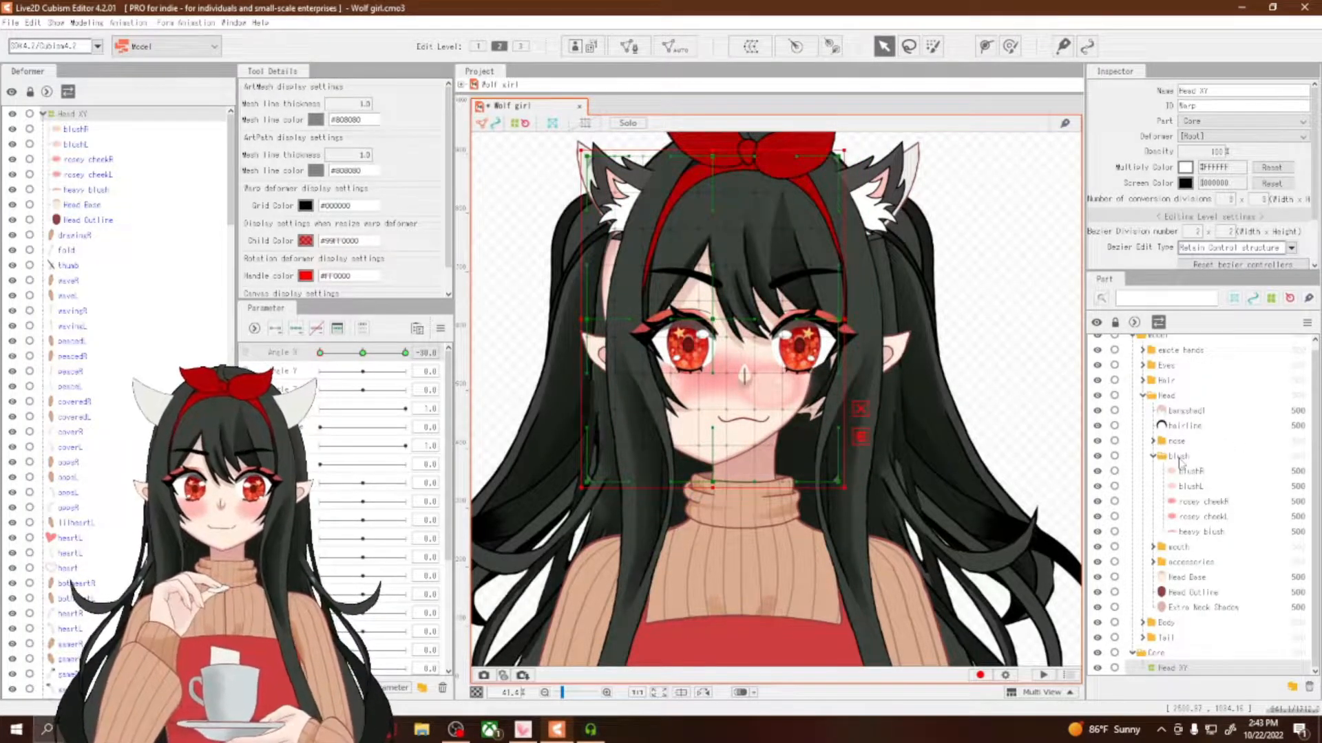
{"action": "key", "text": "ctrl+z"}
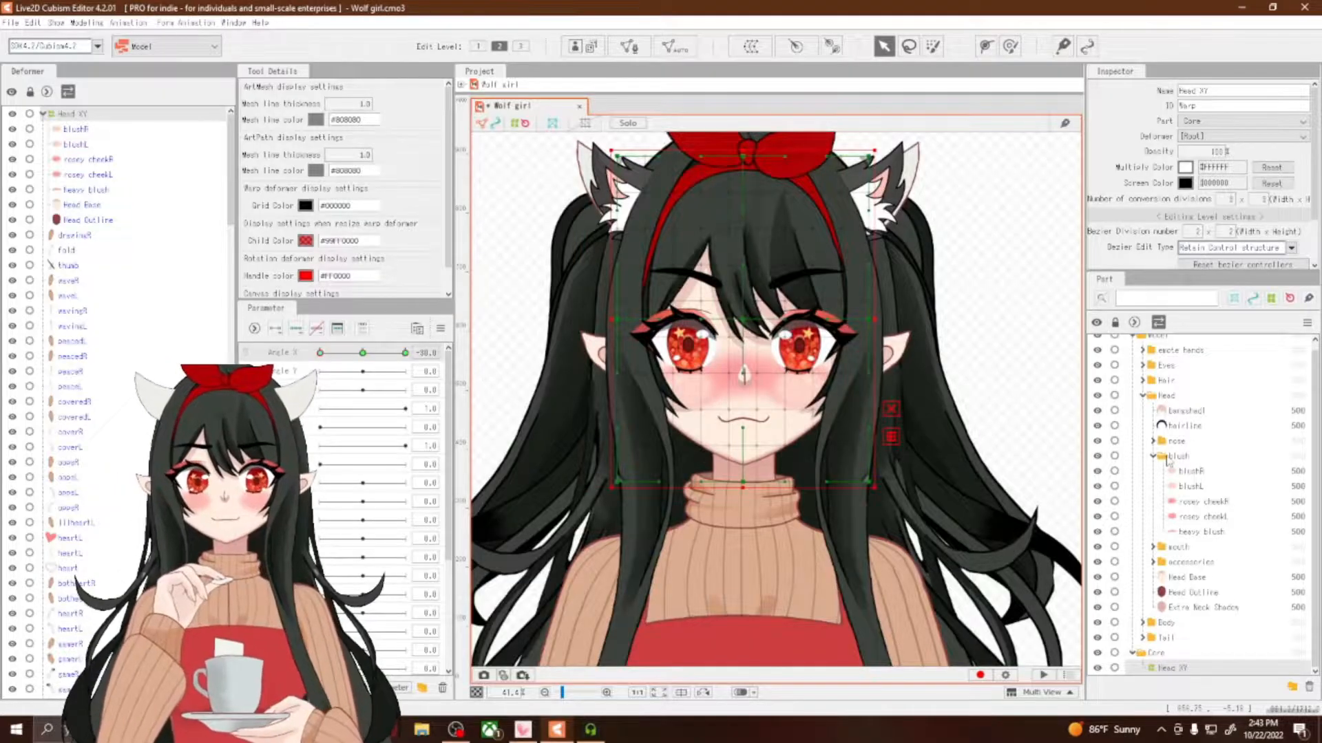
Hide the Hair and Eyes folders so the face base under the Head XY grid is exposed
{"action": "scroll", "coordinate": [1170, 458], "scroll_direction": "up", "scroll_amount": 1}
{"action": "left_click", "coordinate": [1097, 388]}
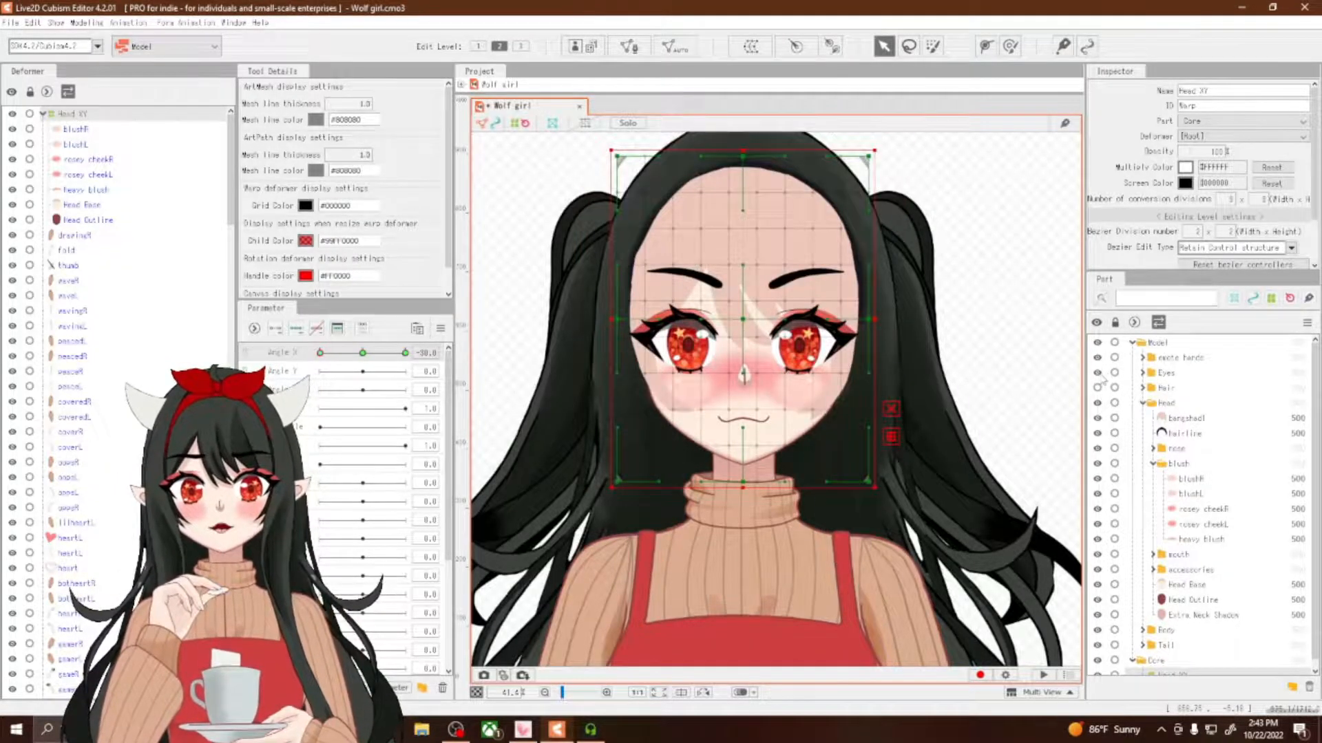
{"action": "left_click", "coordinate": [1098, 373]}
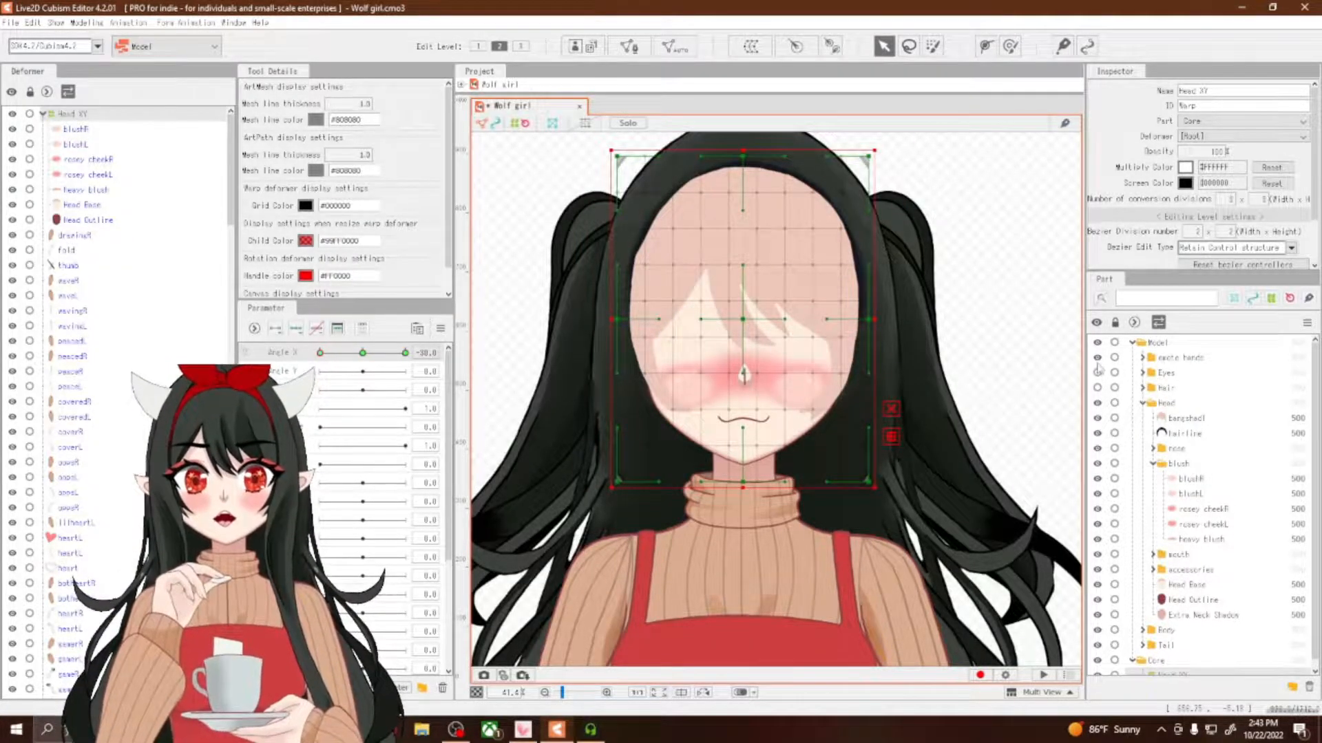
{"action": "scroll", "coordinate": [1122, 495], "scroll_direction": "down", "scroll_amount": 1}
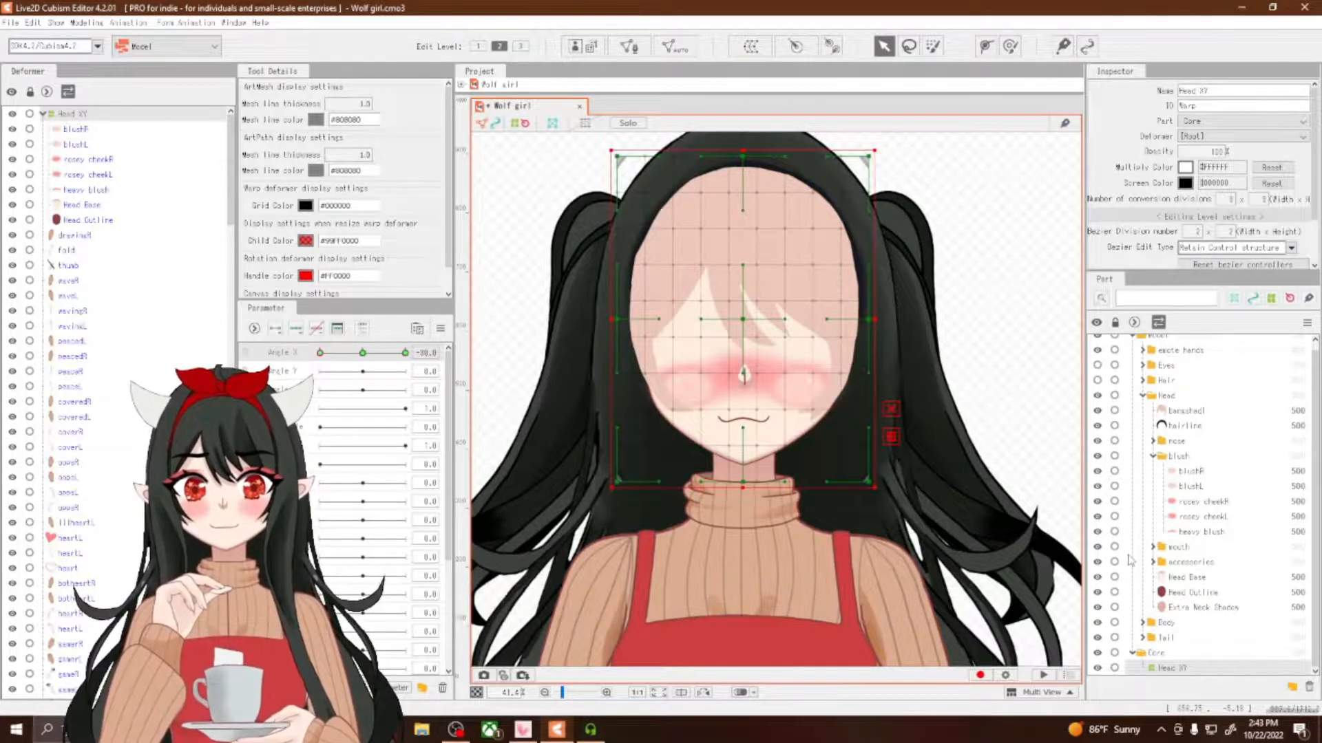
Hide the Tail folder, the hairline, the bangs shadow, and the nose and mouth folders to leave a plain face base
{"action": "left_click", "coordinate": [1097, 637]}
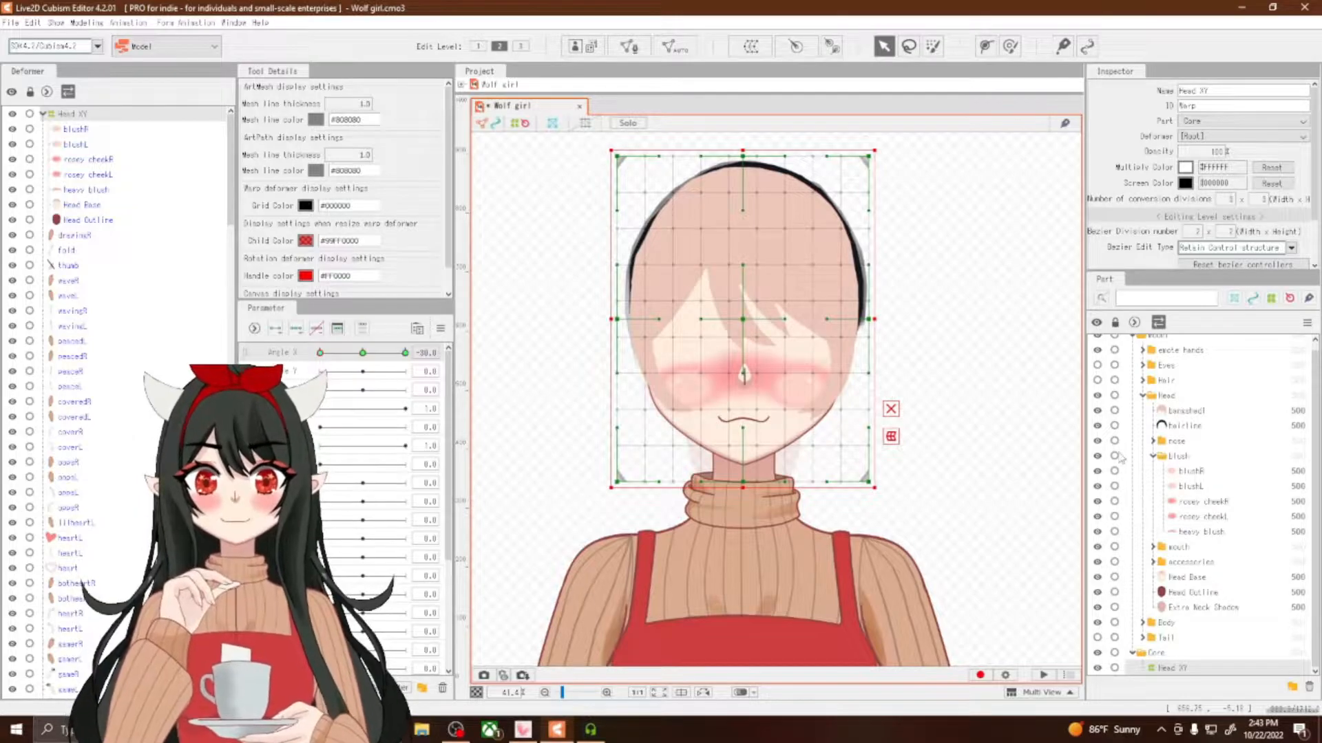
{"action": "left_click", "coordinate": [1098, 425]}
{"action": "left_click", "coordinate": [1097, 410]}
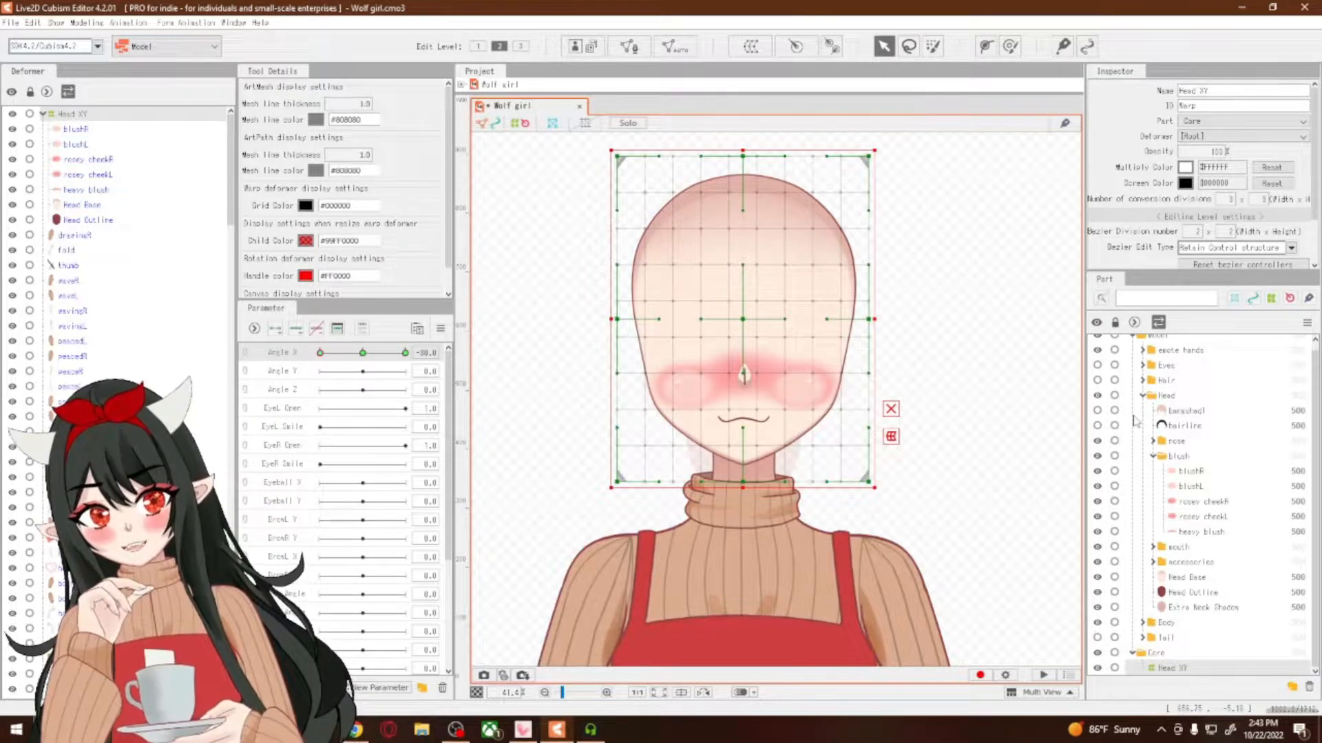
{"action": "left_click", "coordinate": [1097, 441]}
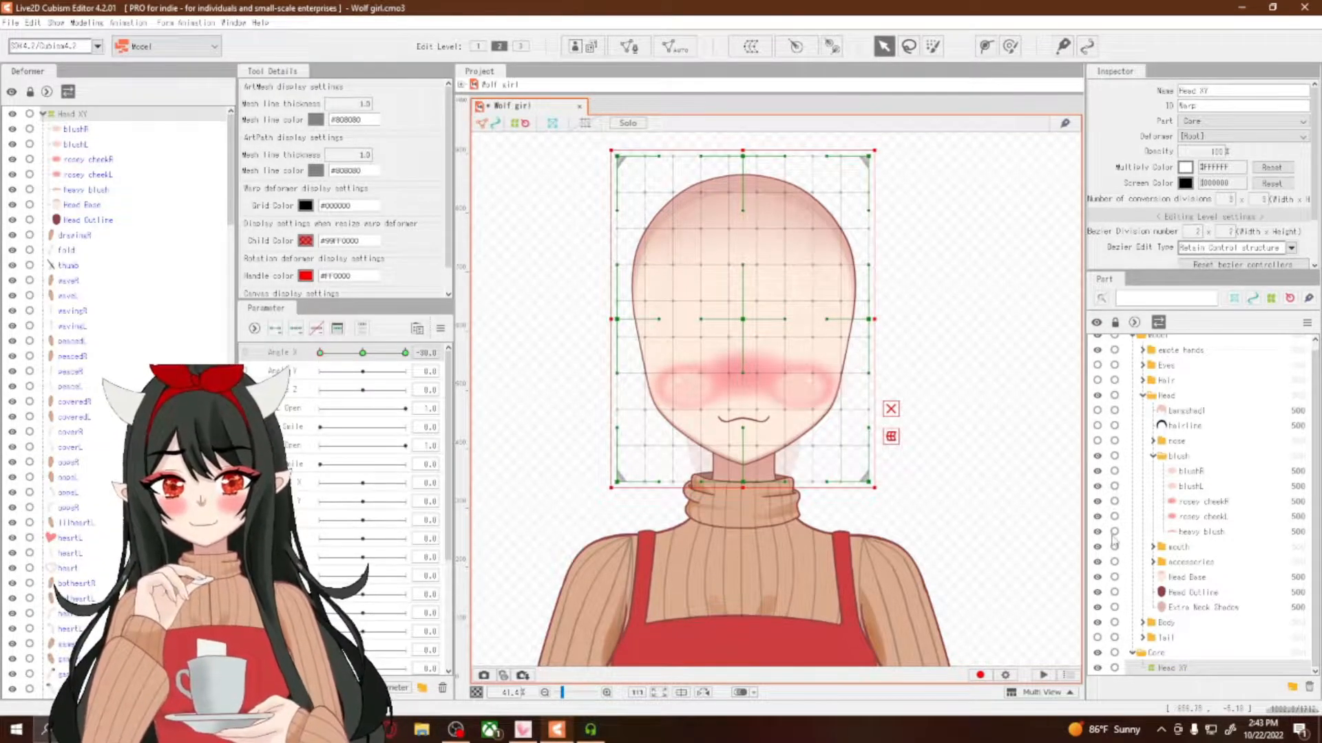
{"action": "left_click", "coordinate": [1098, 546]}
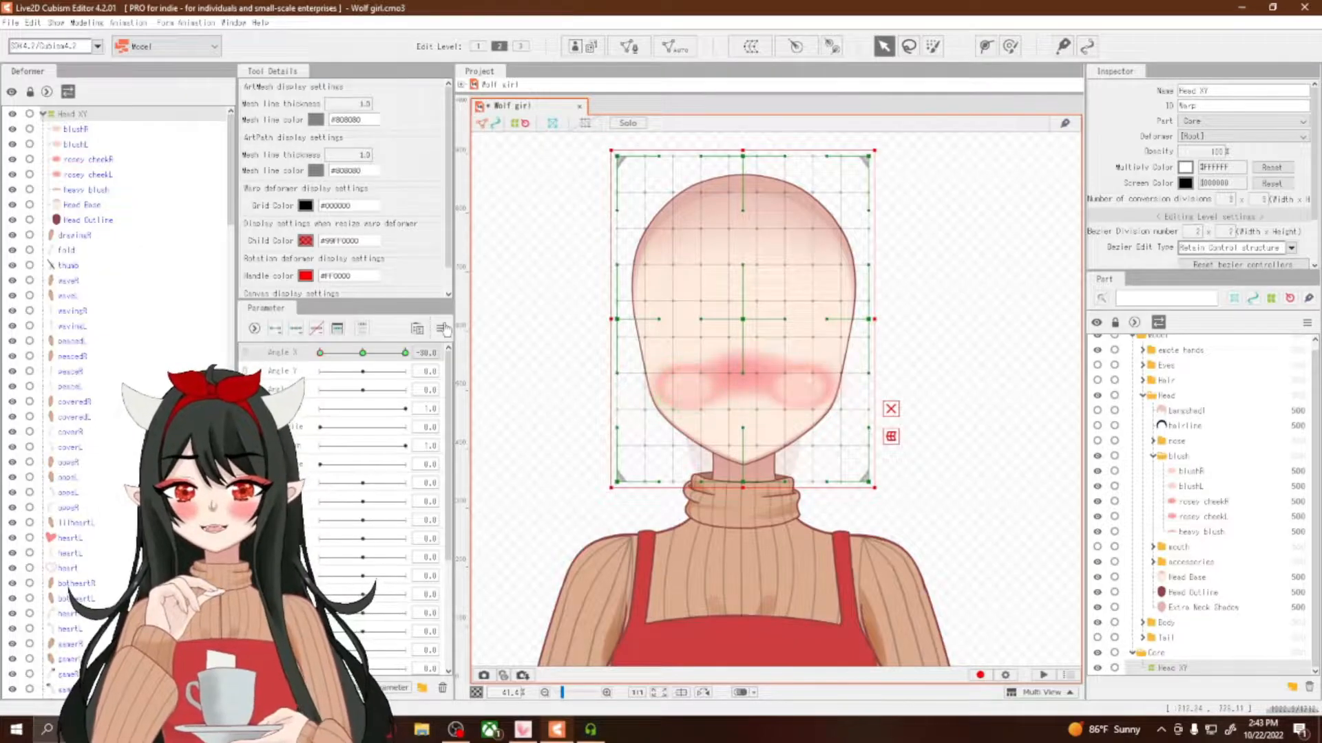
Check the three Angle X keyforms by switching the parameter between its keys, ending at 0
{"action": "left_click", "coordinate": [364, 353]}
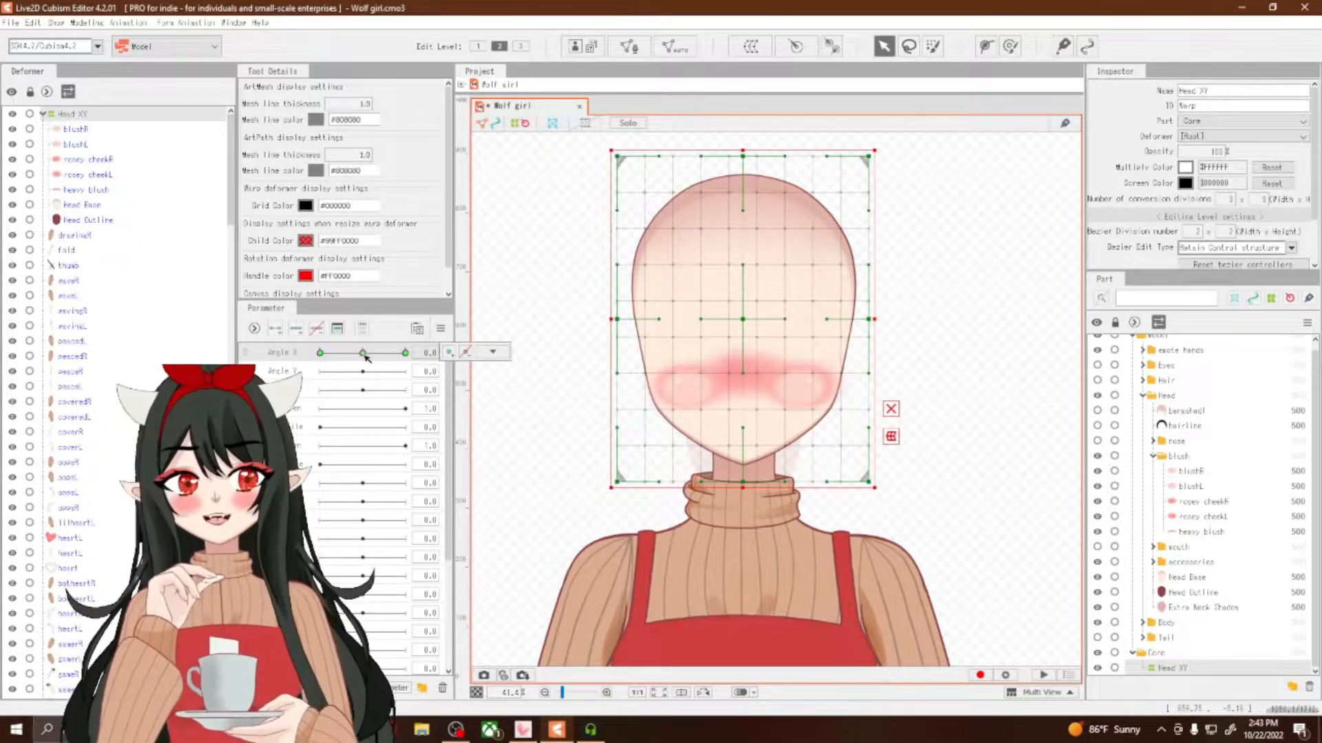
{"action": "left_click", "coordinate": [363, 353]}
{"action": "left_click", "coordinate": [363, 353]}
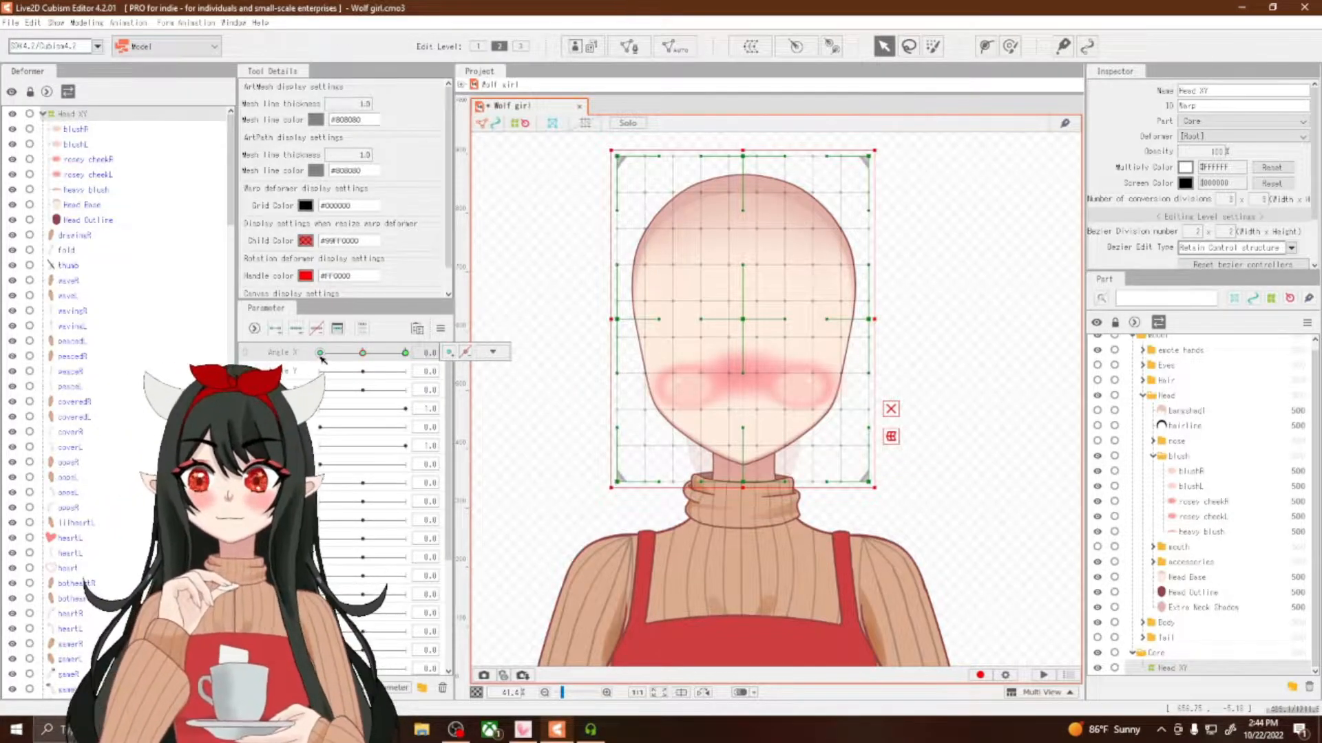
{"action": "left_click", "coordinate": [364, 353]}
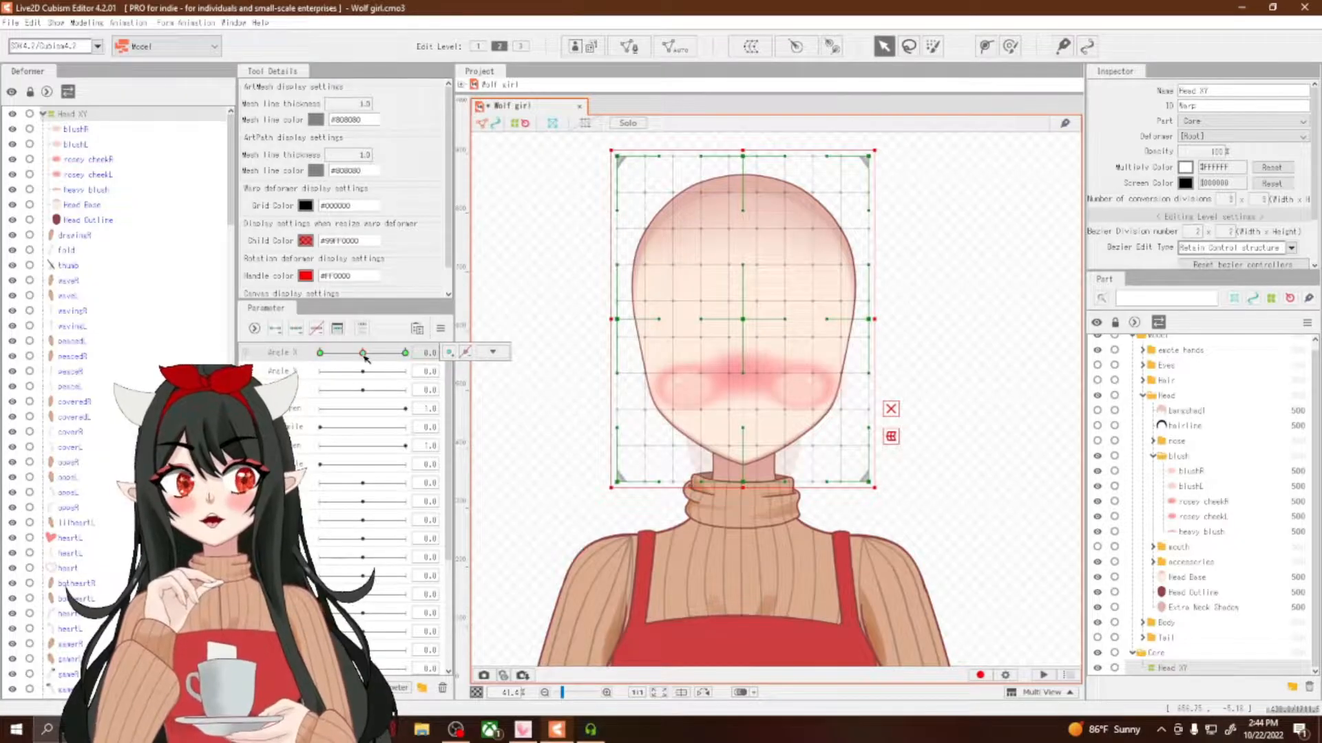
{"action": "left_click", "coordinate": [404, 353]}
{"action": "left_click", "coordinate": [363, 353]}
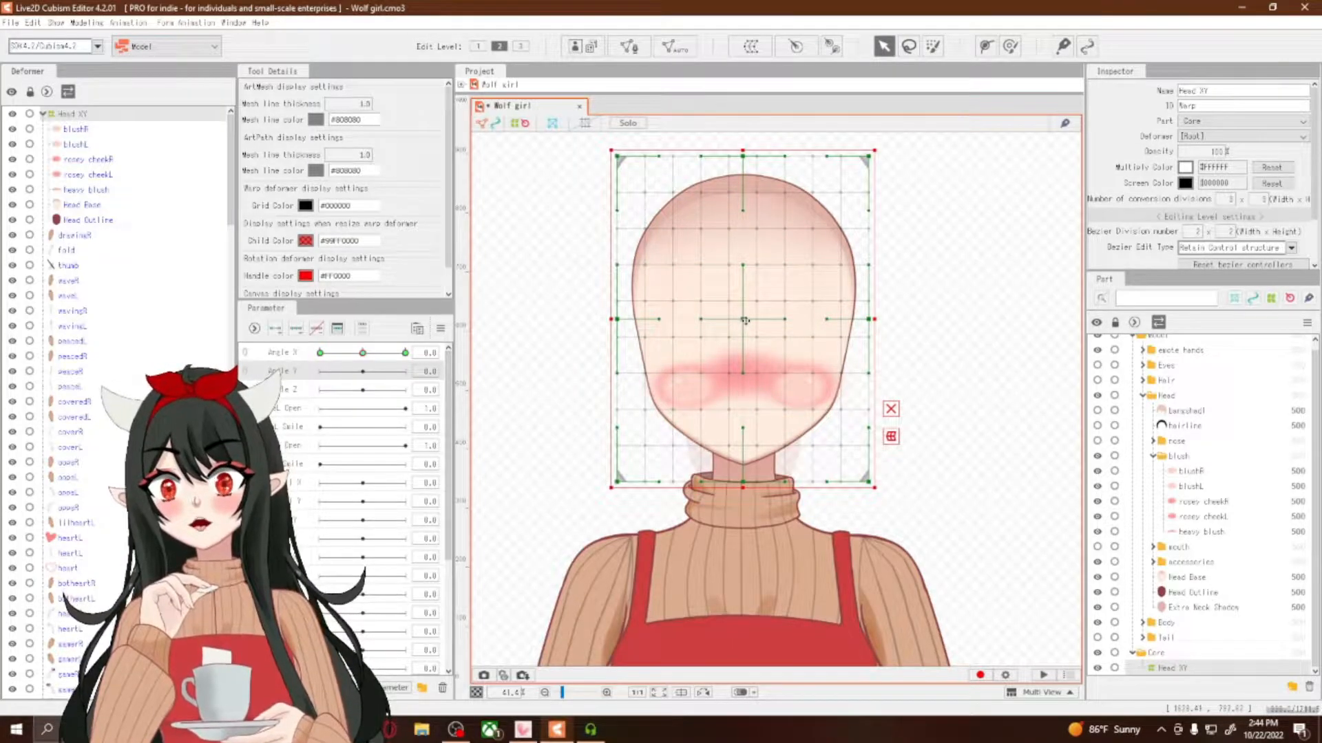
Try moving the whole Head XY deformer down at Angle X 0, compare it with -30, and undo the move
{"action": "left_click_drag", "start_coordinate": [744, 321], "coordinate": [745, 420]}
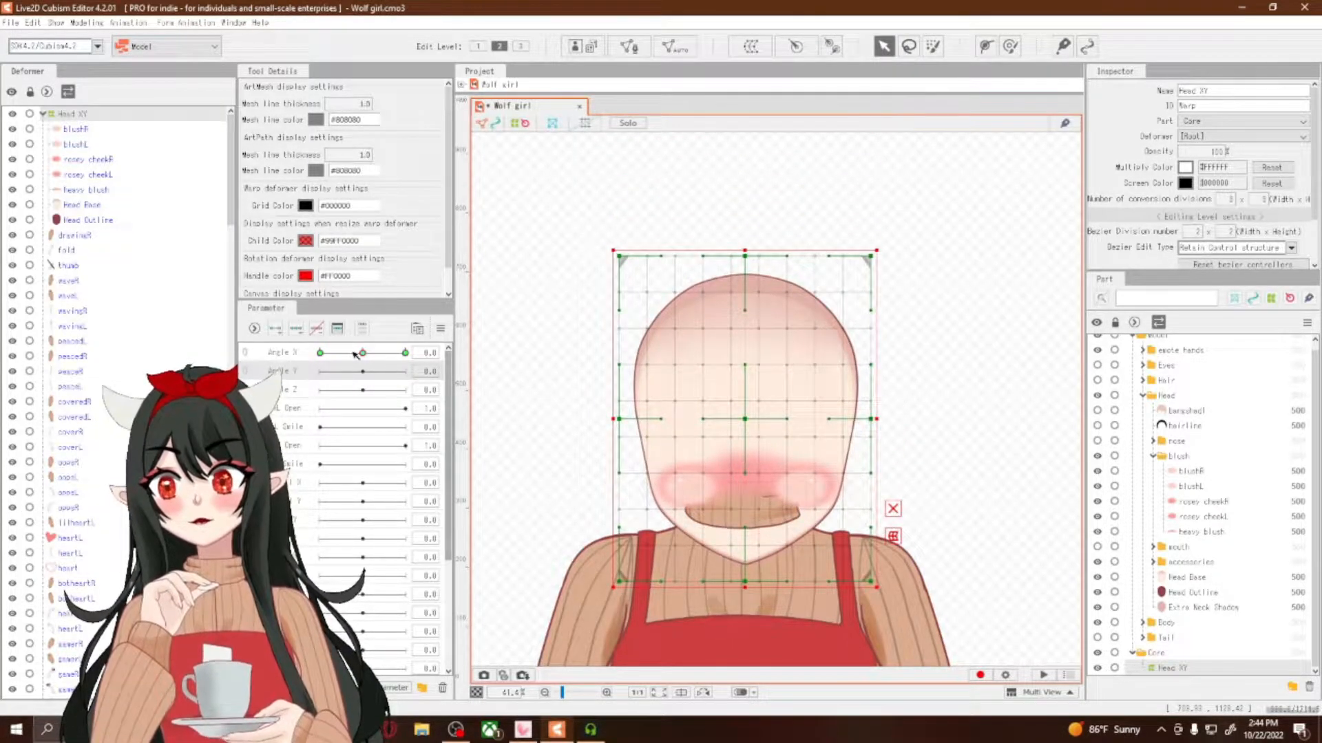
{"action": "left_click", "coordinate": [321, 352]}
{"action": "left_click_drag", "start_coordinate": [321, 353], "coordinate": [448, 371]}
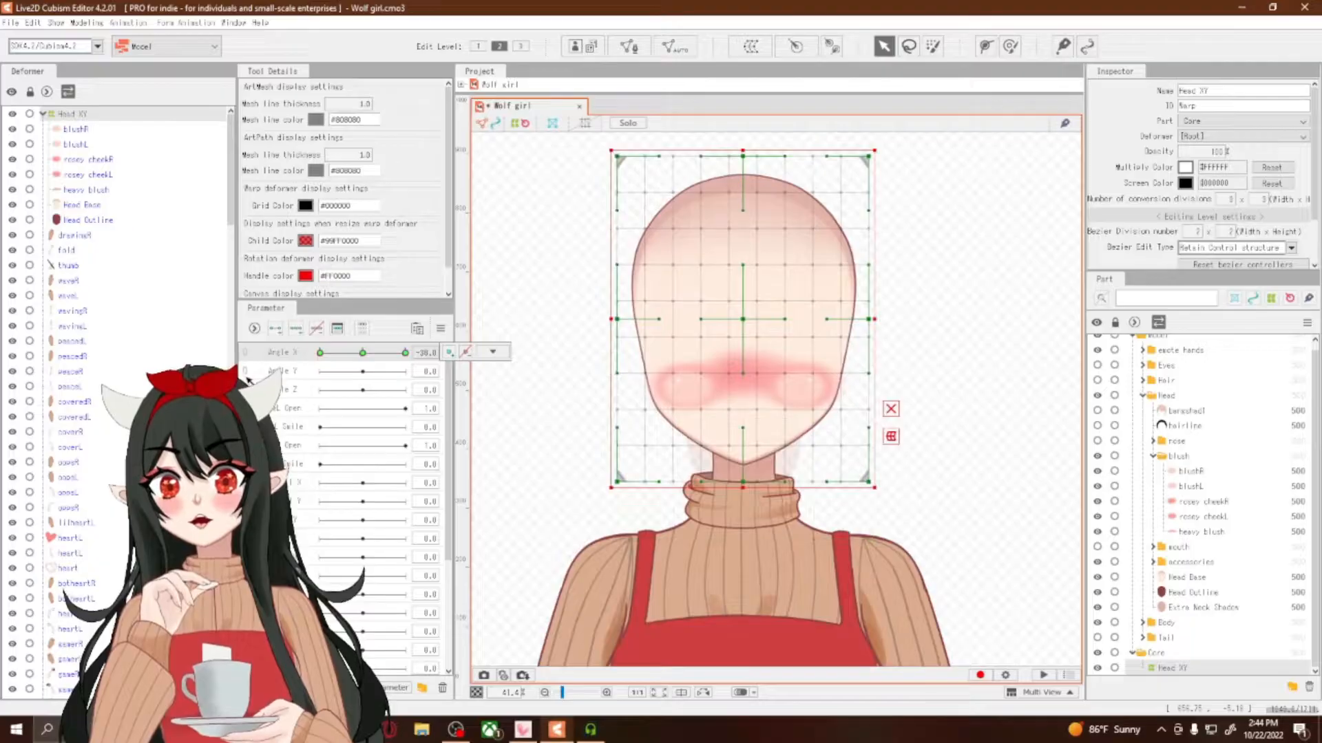
{"action": "left_click", "coordinate": [365, 354]}
{"action": "key", "text": "ctrl+z"}
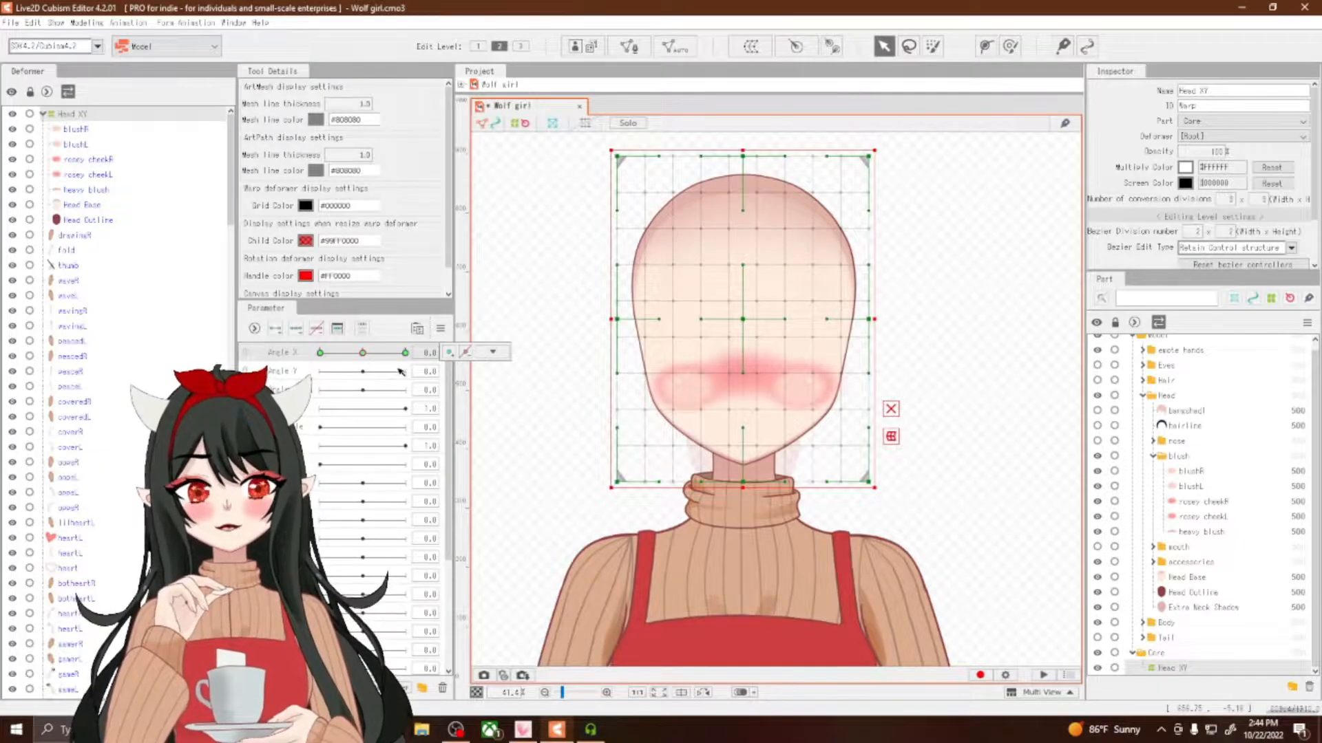
Save the Wolf girl model file
{"action": "left_click", "coordinate": [10, 22]}
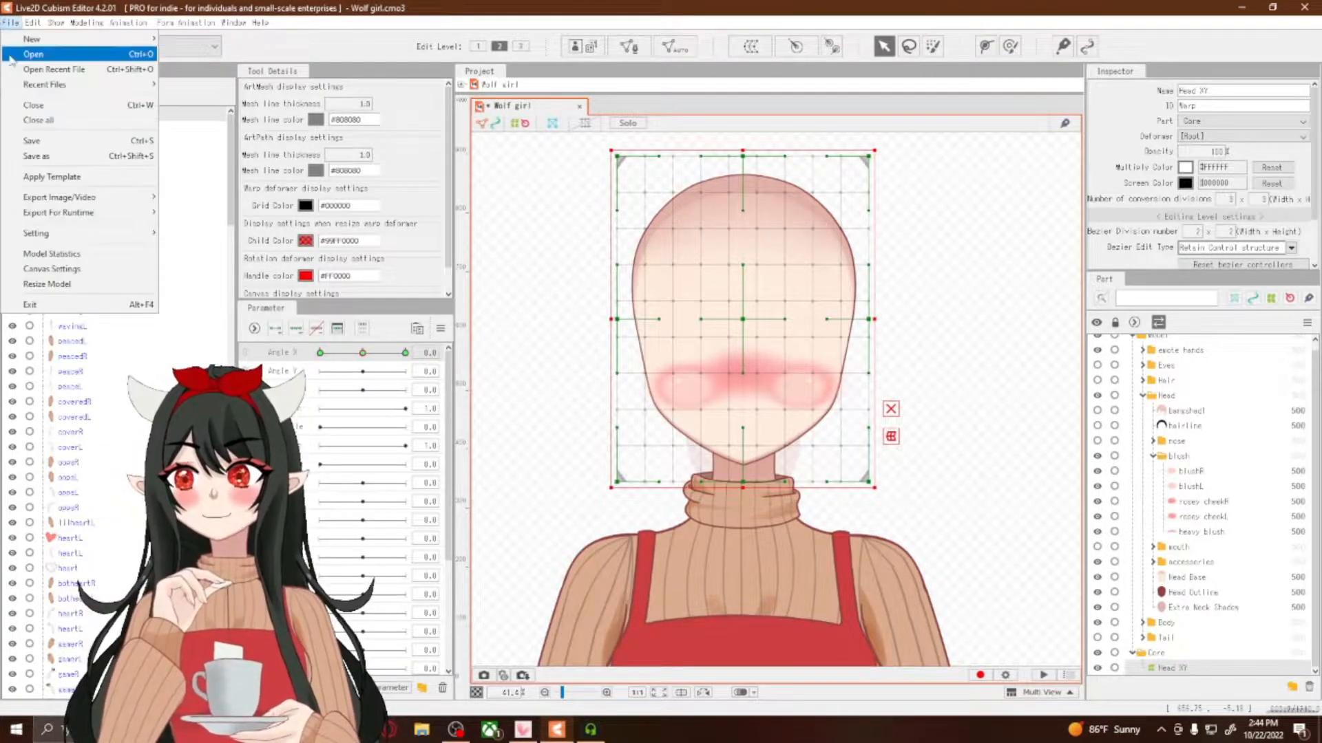
{"action": "left_click", "coordinate": [48, 142]}
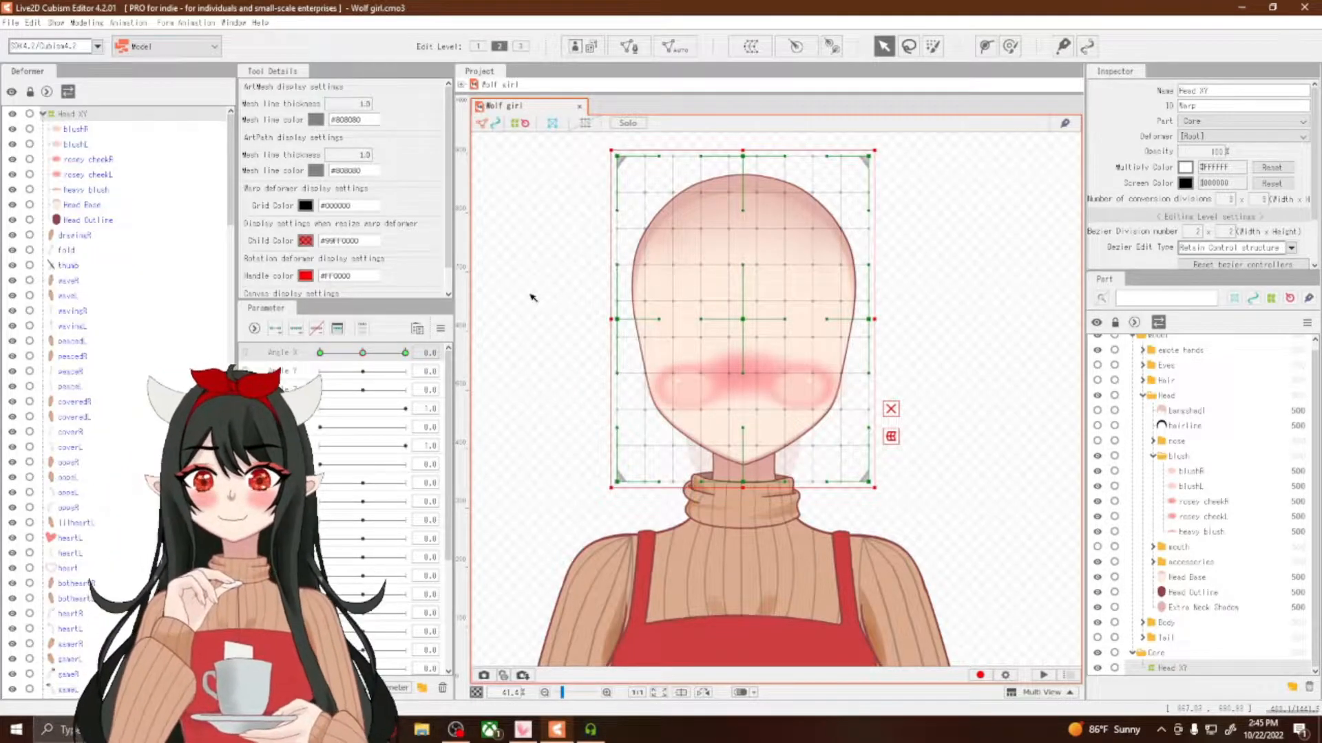
At Angle X -30, shift the whole Head XY deformer slightly to the left and preview the movement between 0 and -30
{"action": "left_click", "coordinate": [320, 352]}
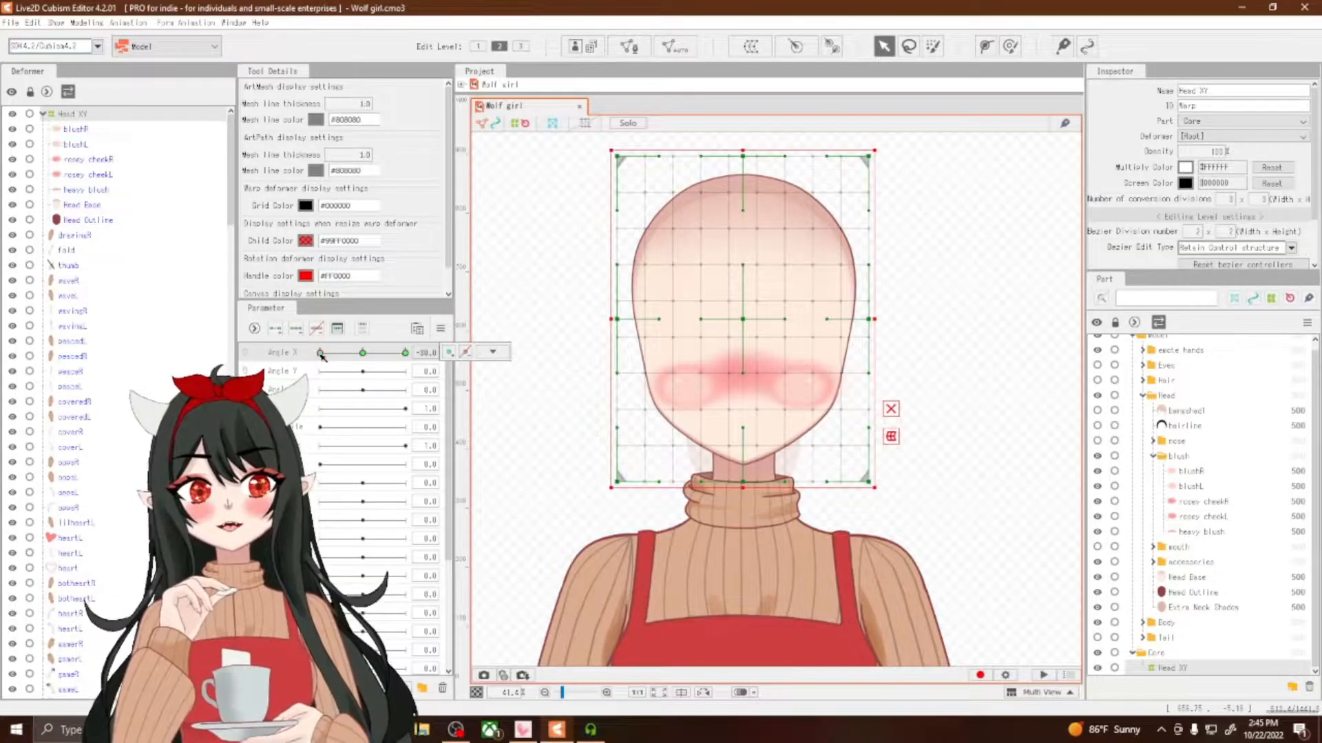
{"action": "left_click", "coordinate": [743, 321]}
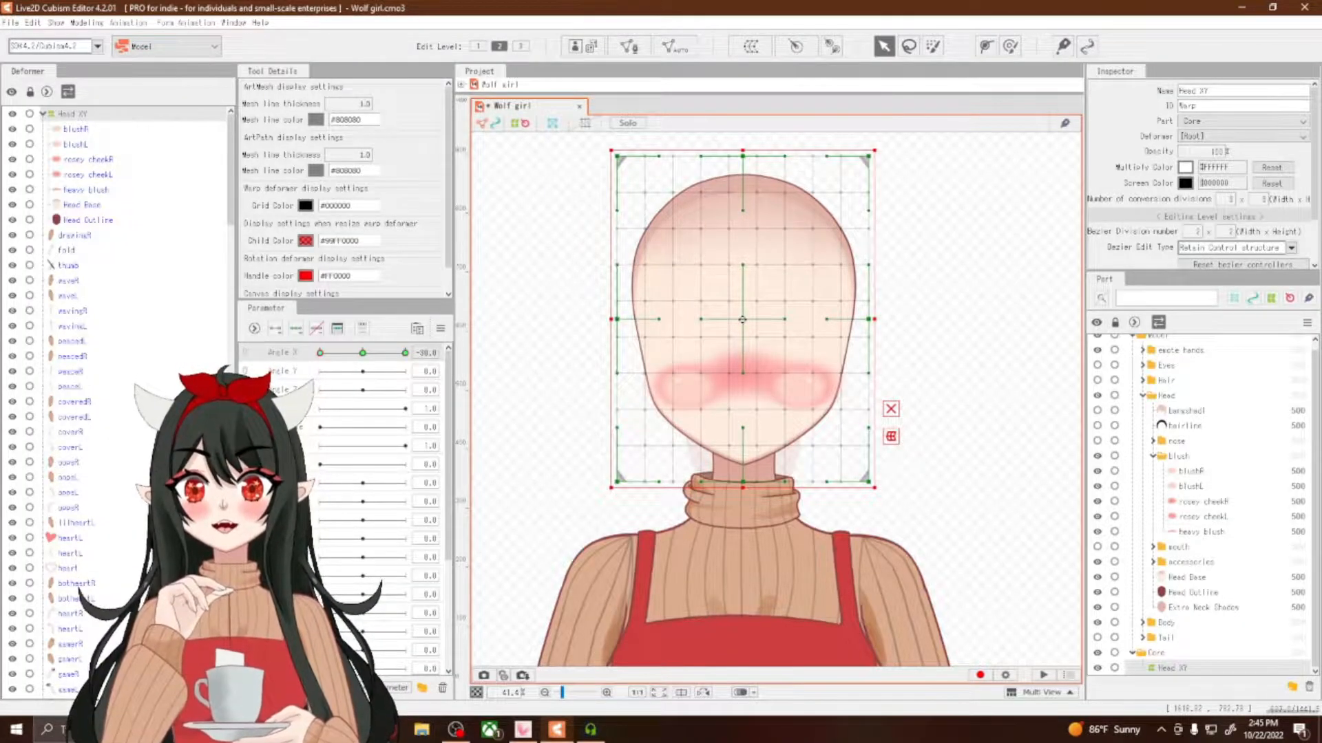
{"action": "left_click_drag", "start_coordinate": [742, 319], "coordinate": [711, 321]}
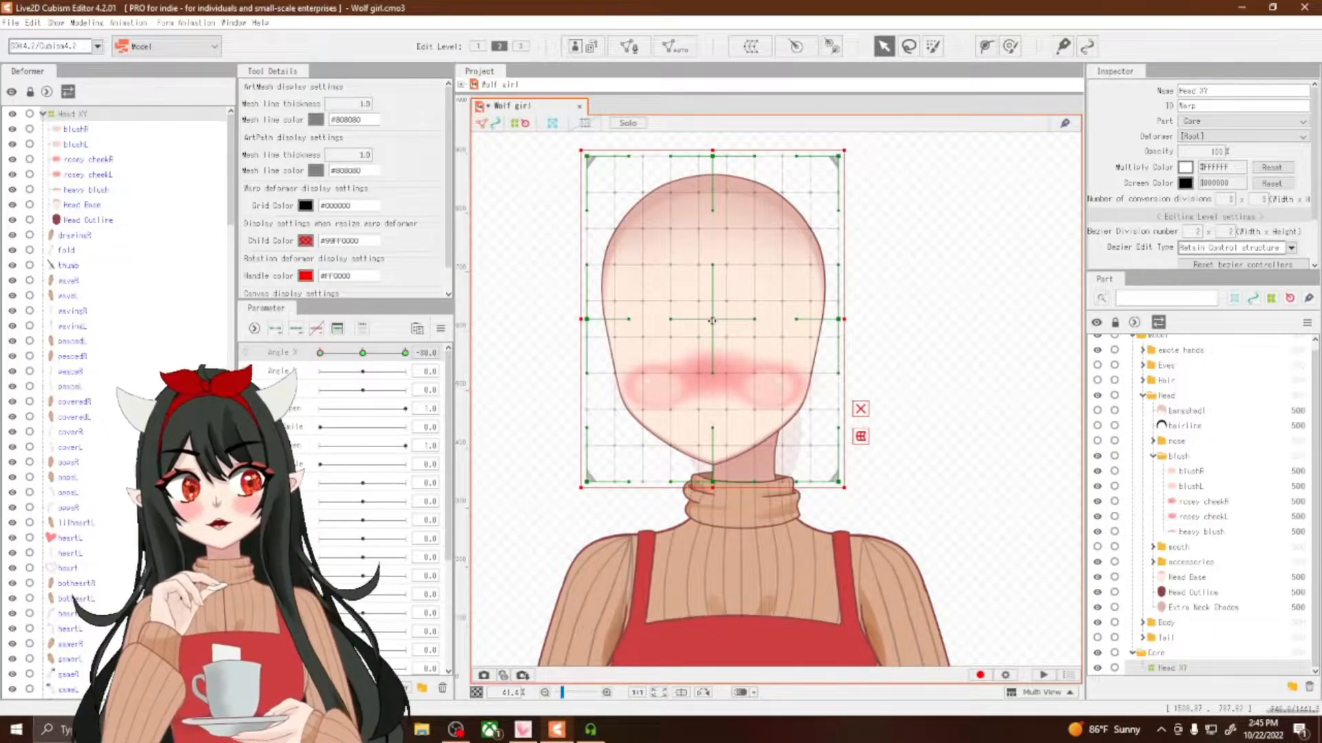
{"action": "left_click", "coordinate": [364, 354]}
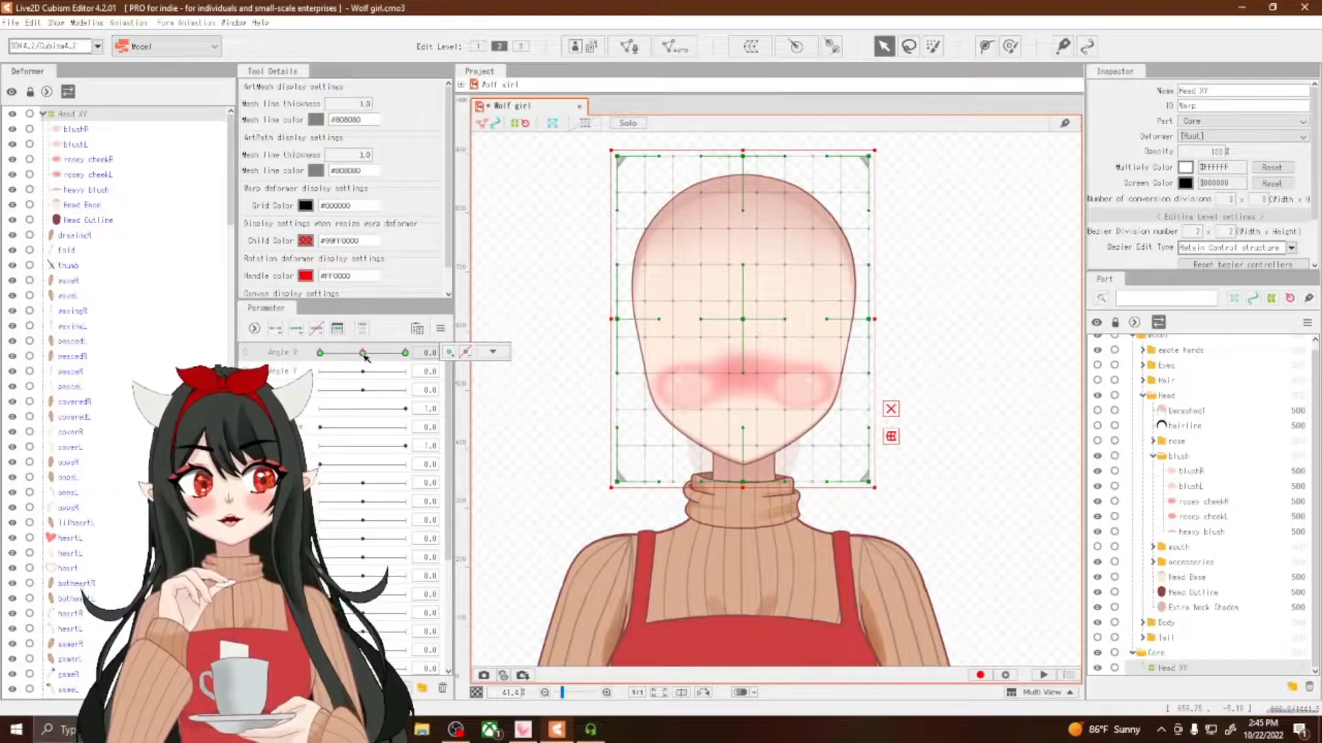
{"action": "left_click_drag", "start_coordinate": [365, 354], "coordinate": [308, 412]}
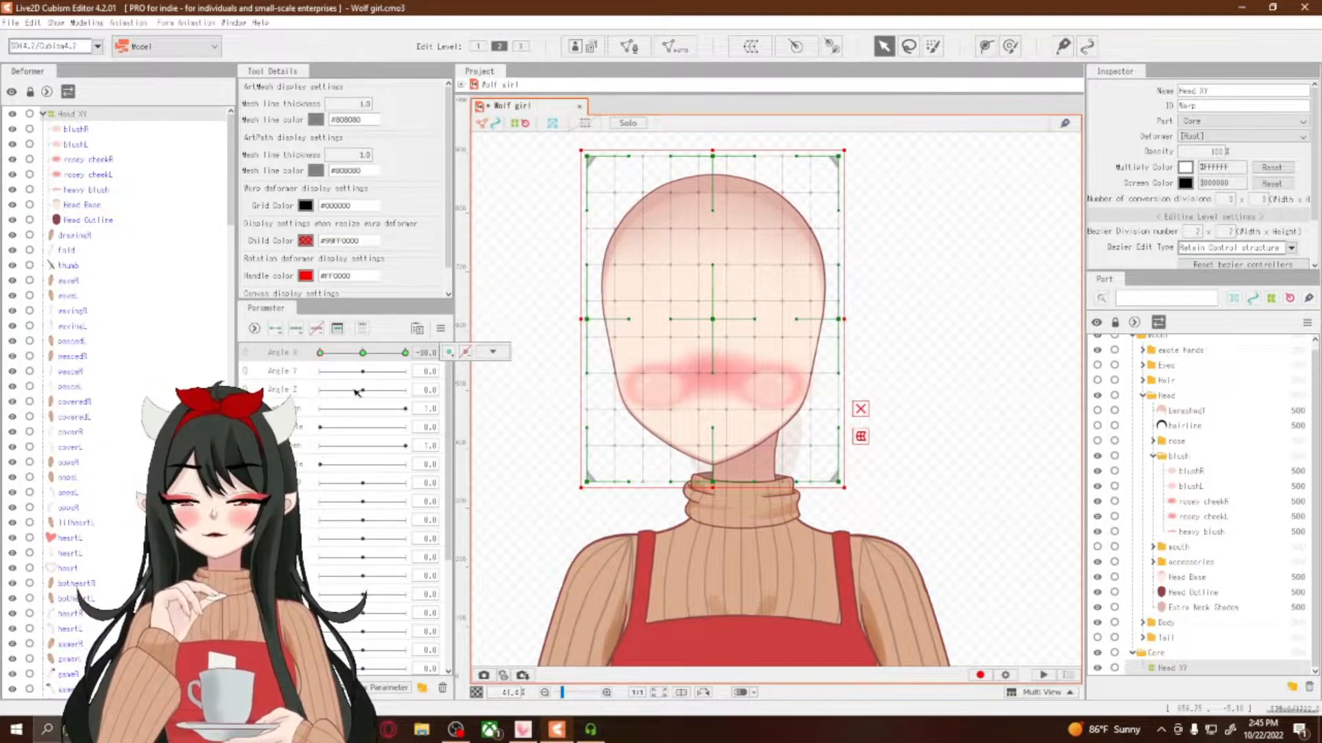
{"action": "left_click", "coordinate": [363, 353]}
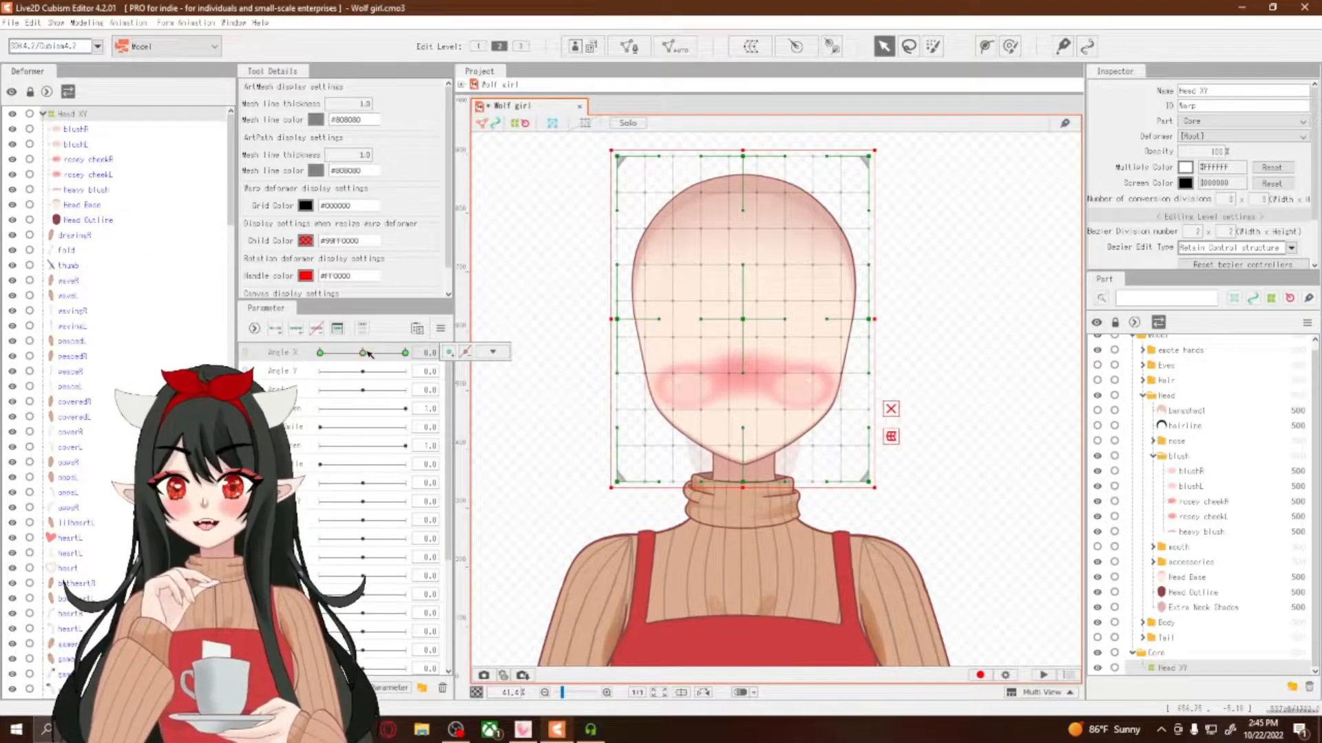
{"action": "left_click", "coordinate": [321, 353]}
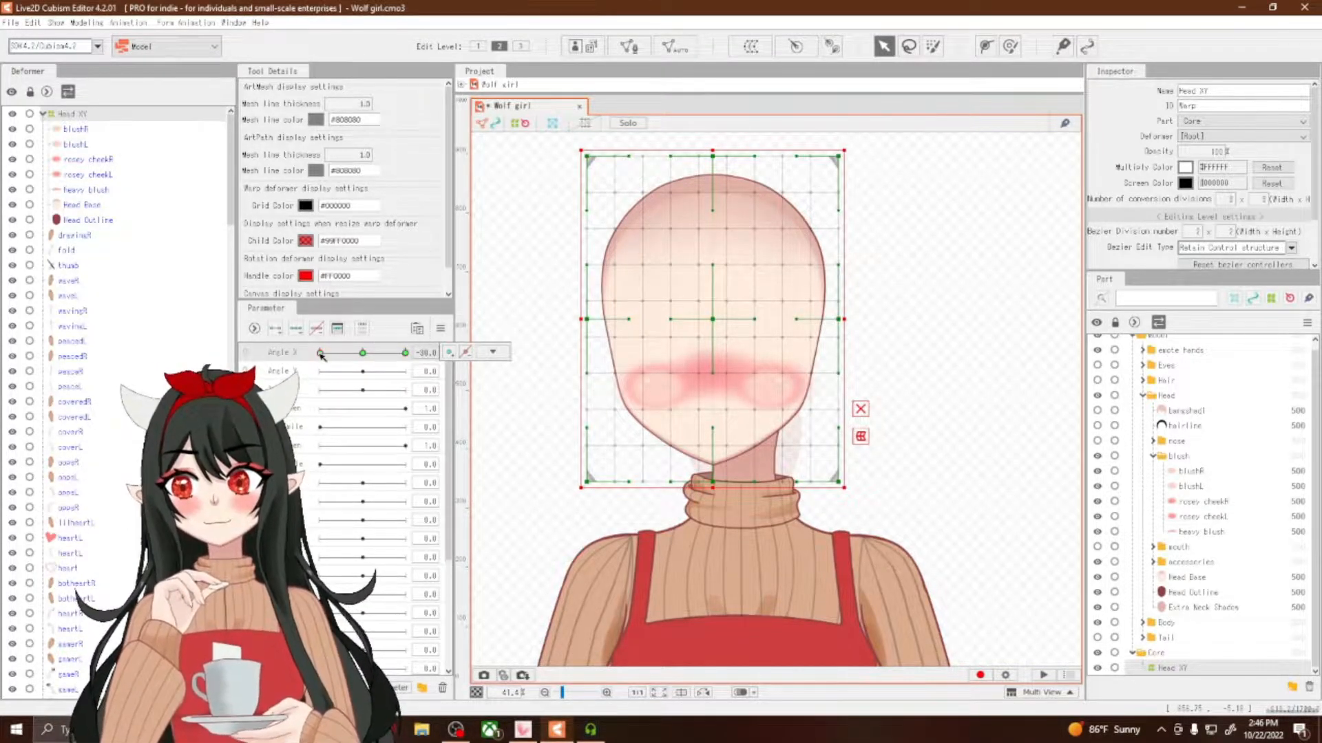
Reflect the Head XY deformer's Angle X -30 keyform horizontally onto the opposite key with Reflect Motion
{"action": "left_click", "coordinate": [441, 333]}
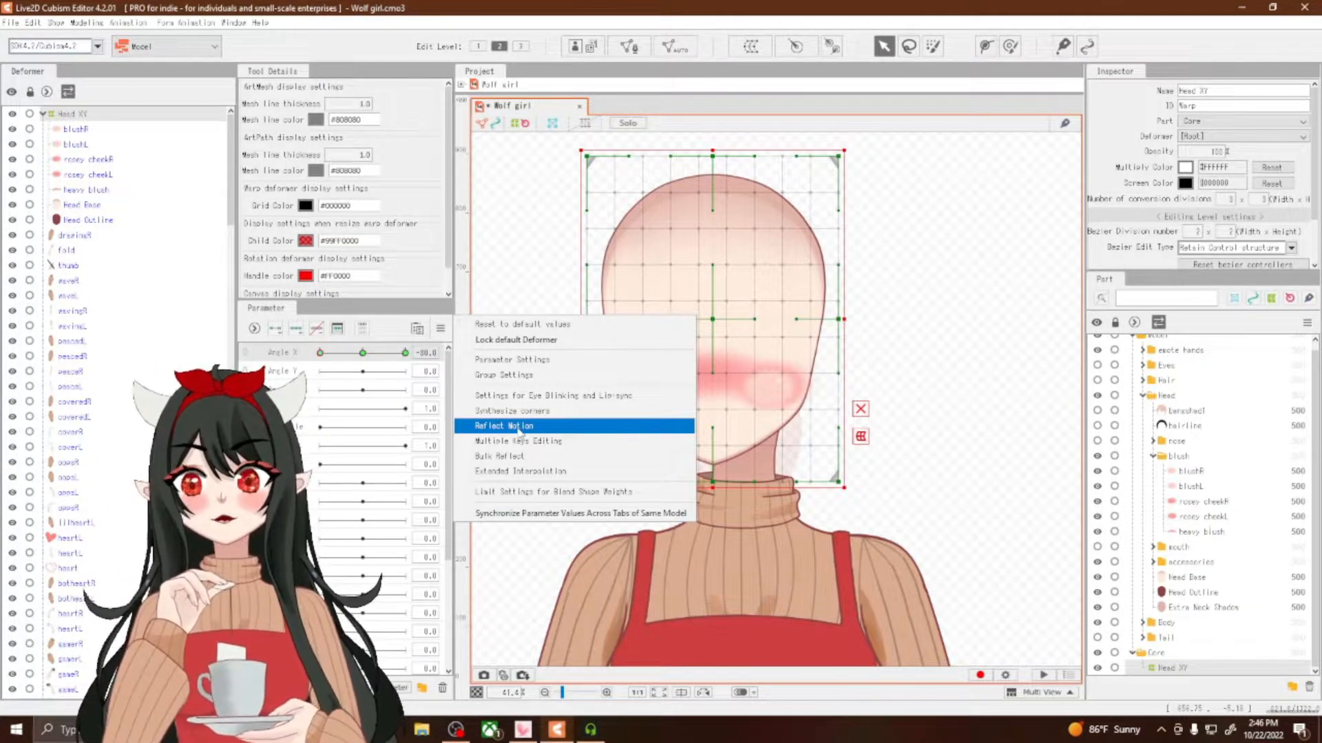
{"action": "left_click", "coordinate": [518, 429]}
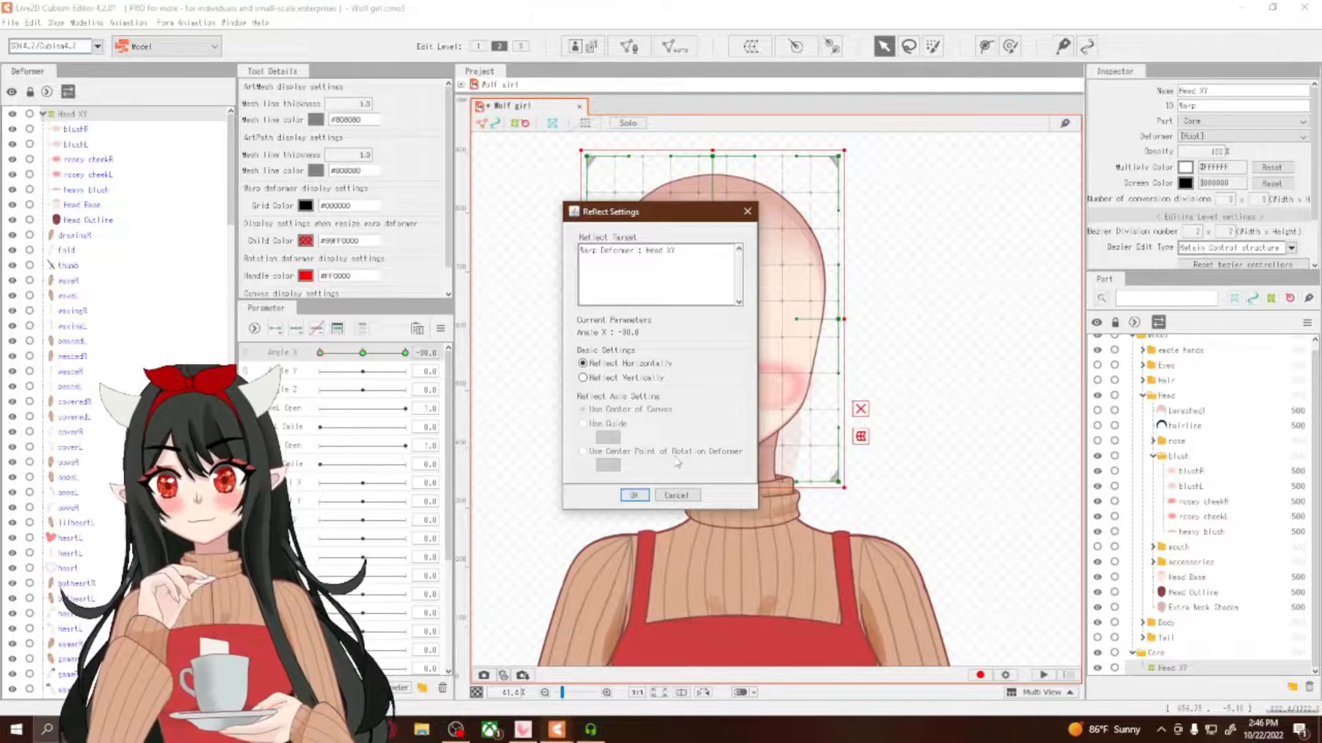
{"action": "left_click", "coordinate": [634, 497]}
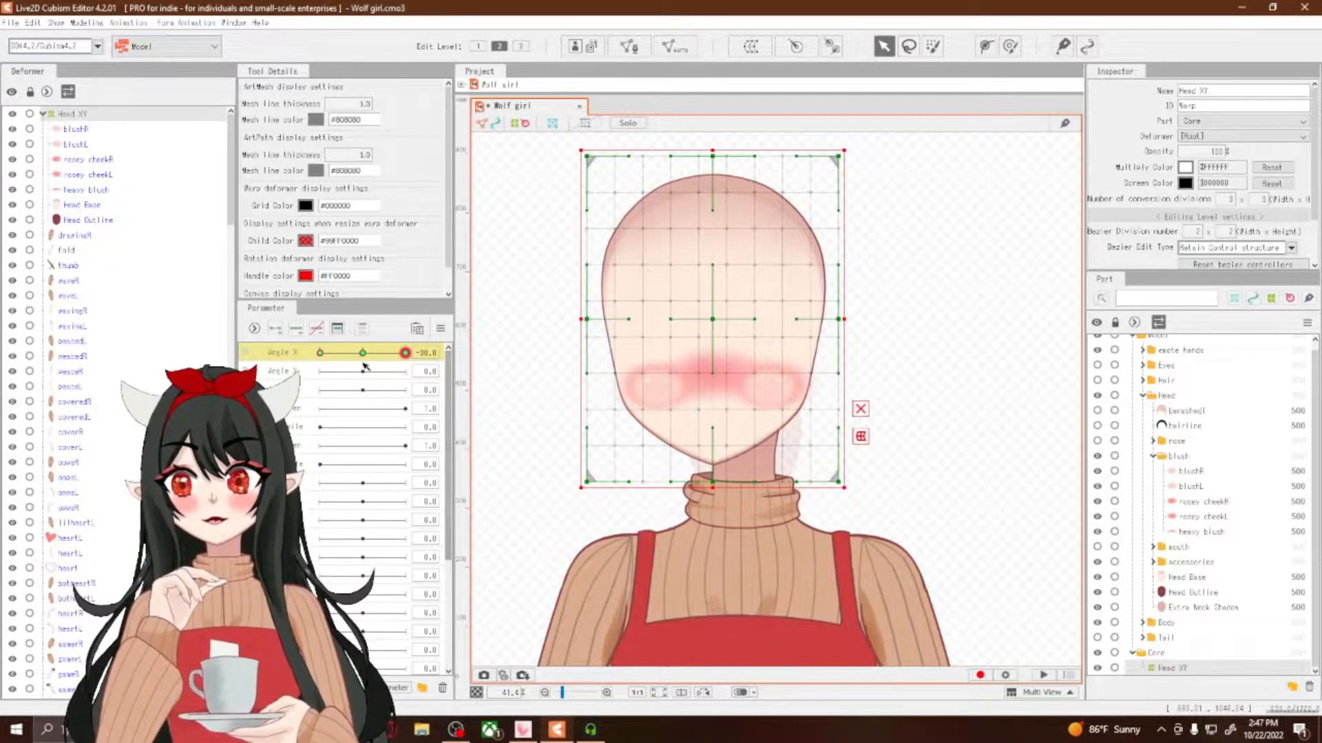
Preview the mirrored head turn by moving Angle X back and forth between -30, 0 and 30
{"action": "left_click", "coordinate": [363, 353]}
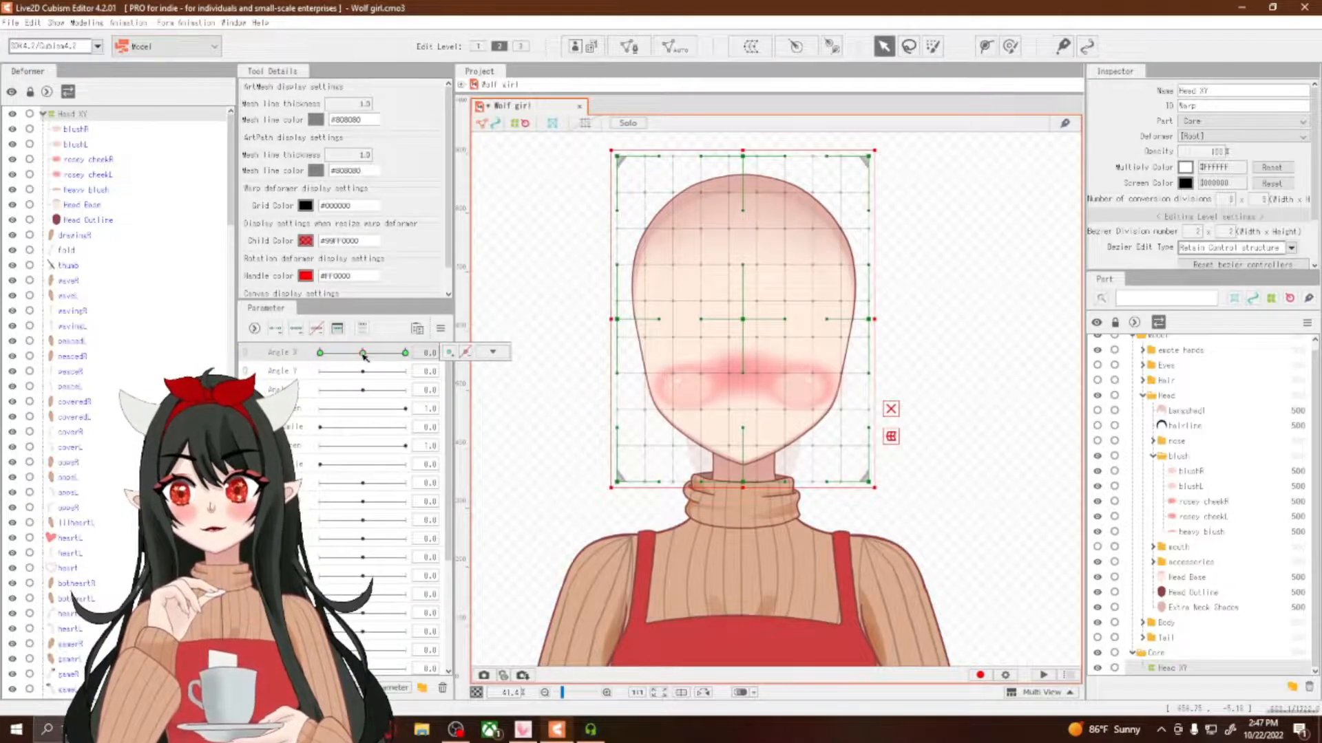
{"action": "left_click_drag", "start_coordinate": [363, 353], "coordinate": [302, 446]}
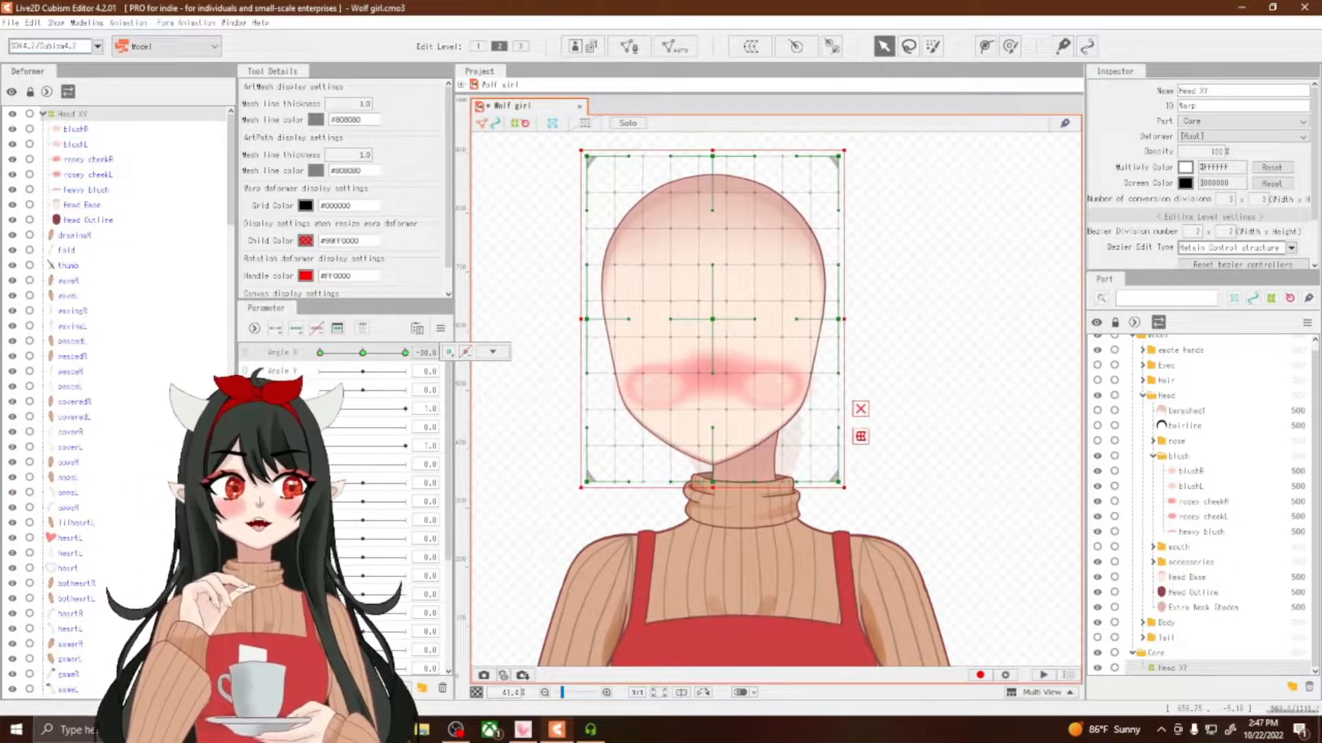
{"action": "left_click", "coordinate": [364, 354]}
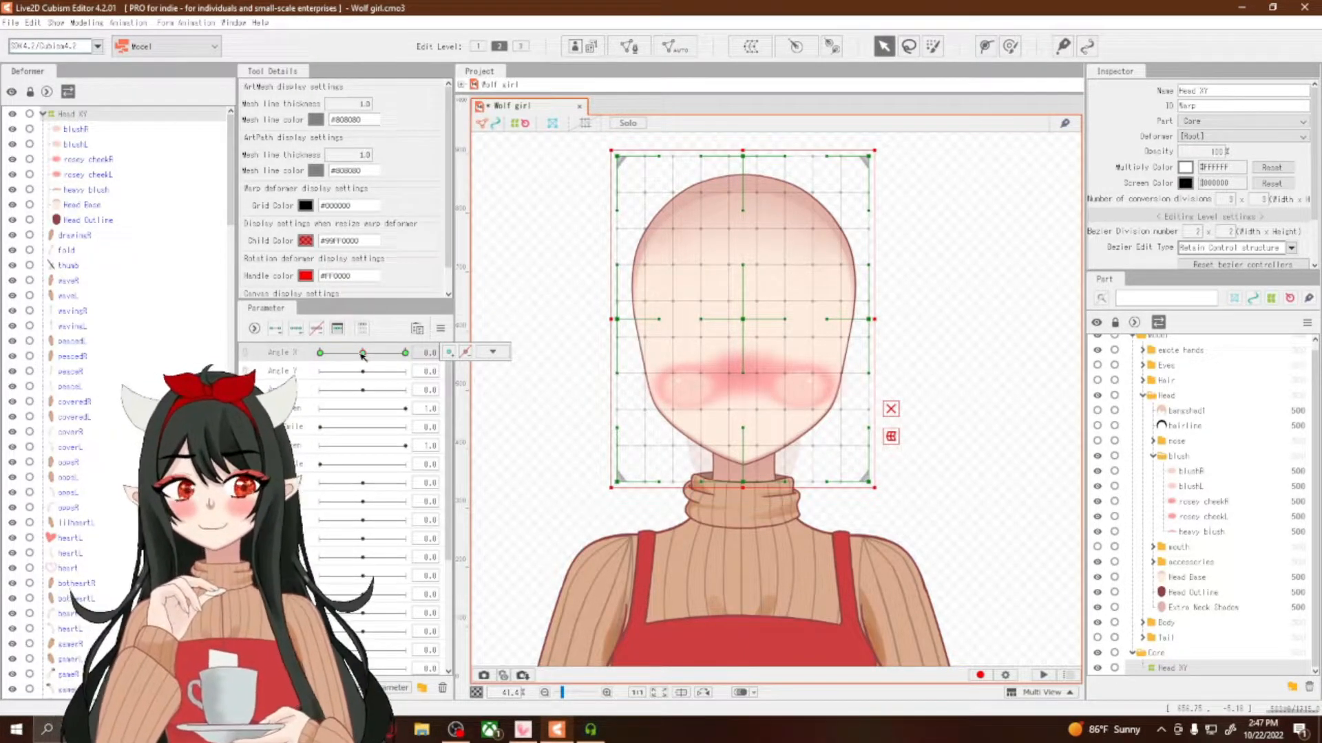
{"action": "left_click", "coordinate": [321, 353]}
{"action": "left_click", "coordinate": [405, 353]}
{"action": "left_click", "coordinate": [321, 353]}
{"action": "left_click_drag", "start_coordinate": [320, 353], "coordinate": [306, 406]}
{"action": "left_click", "coordinate": [362, 353]}
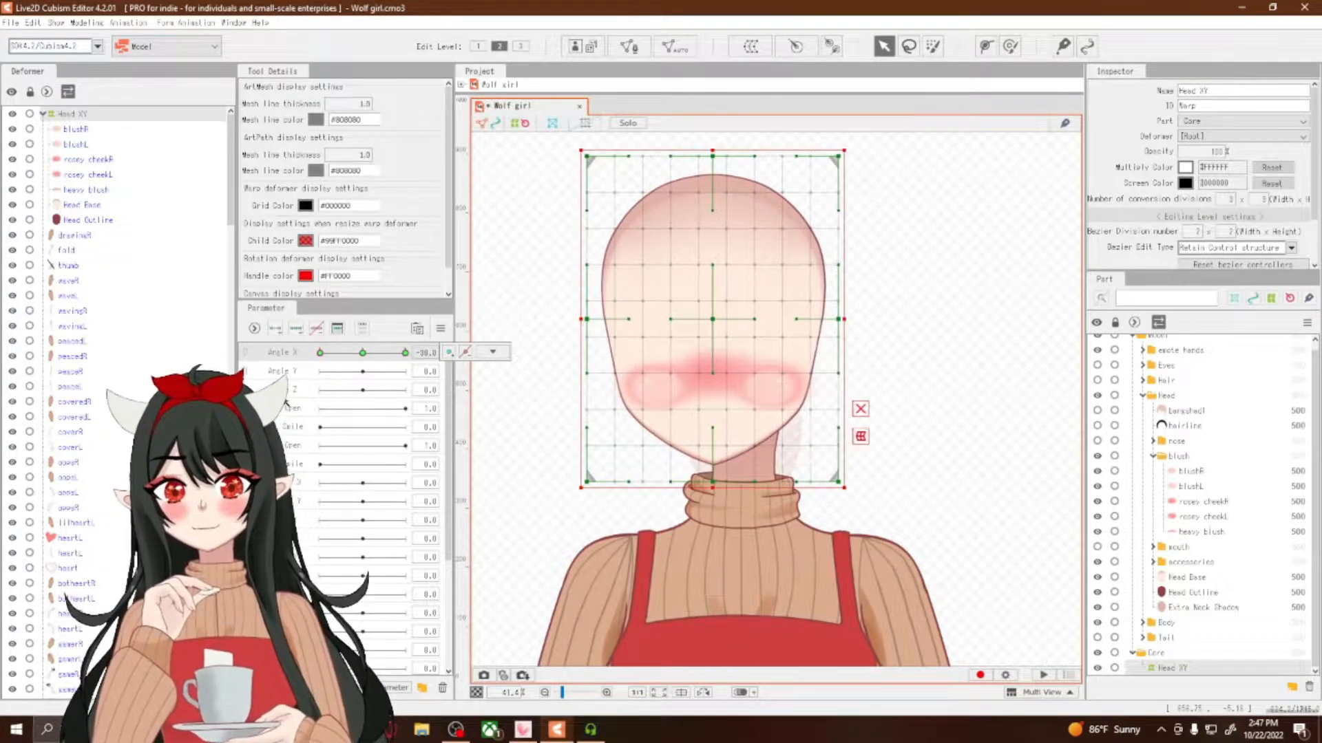
Look at the Angle X key options, scrub the parameter again, and return it to -30
{"action": "left_click", "coordinate": [363, 353]}
{"action": "left_click", "coordinate": [493, 352]}
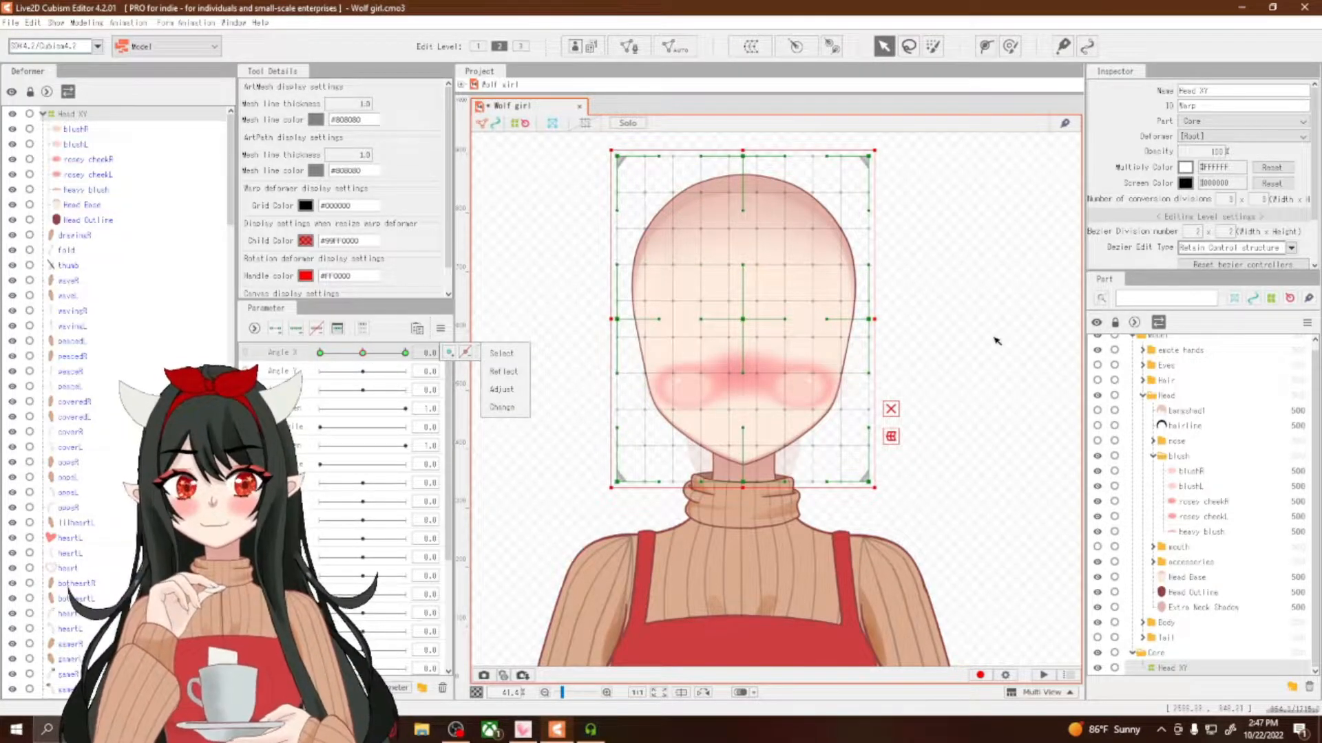
{"action": "left_click_drag", "start_coordinate": [363, 354], "coordinate": [552, 501]}
{"action": "left_click", "coordinate": [364, 354]}
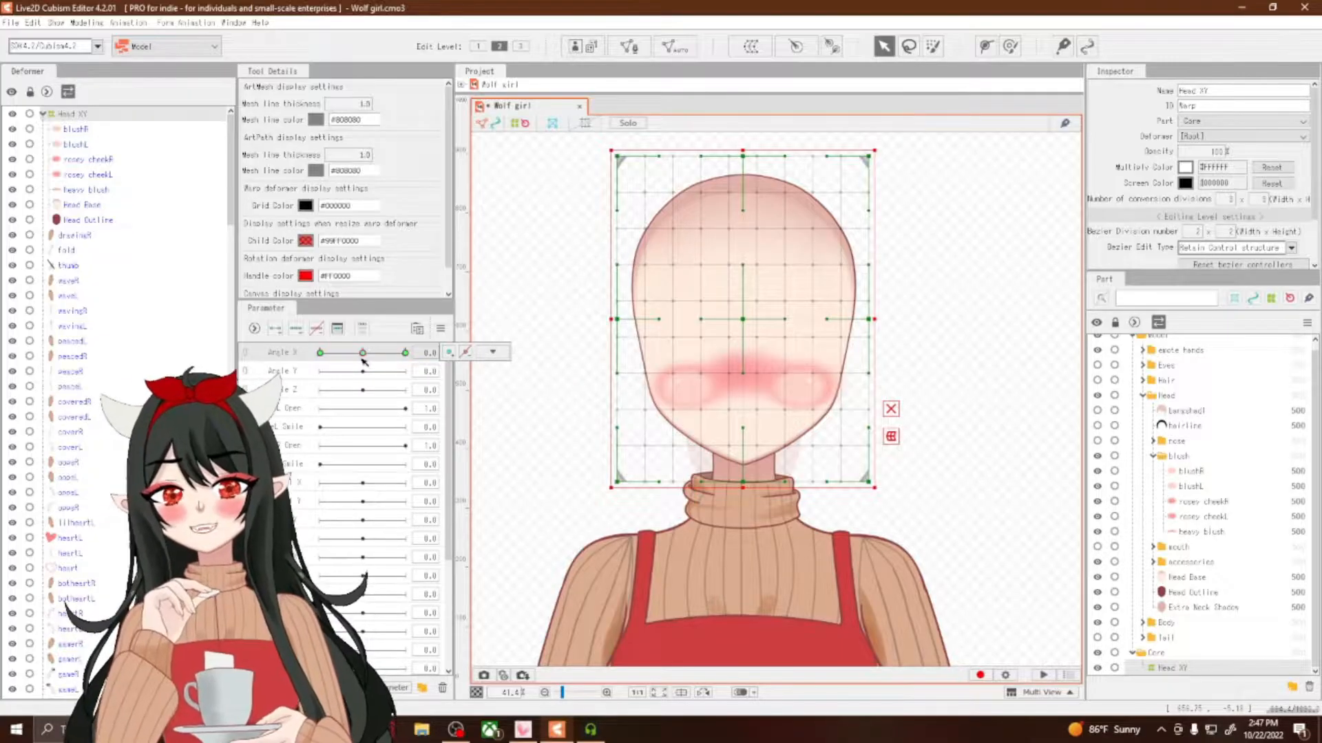
{"action": "left_click", "coordinate": [319, 354]}
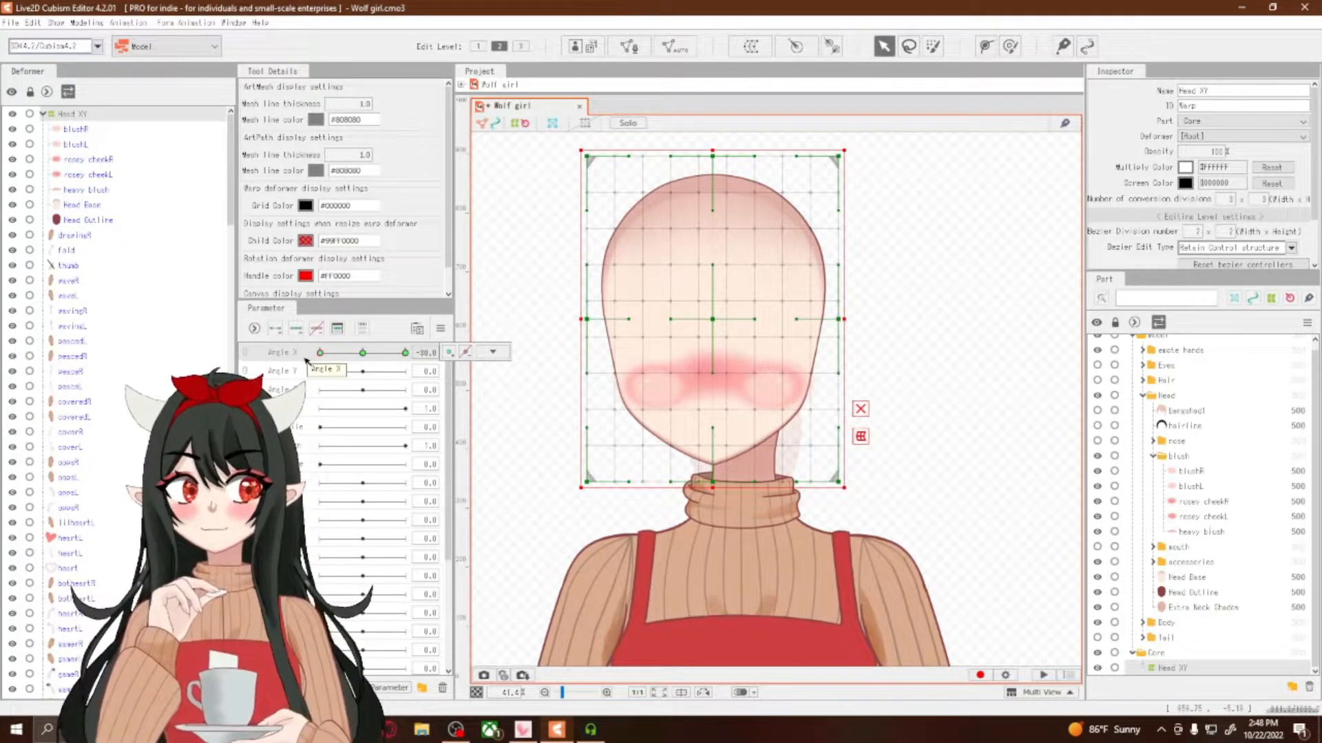
{"action": "left_click", "coordinate": [492, 352]}
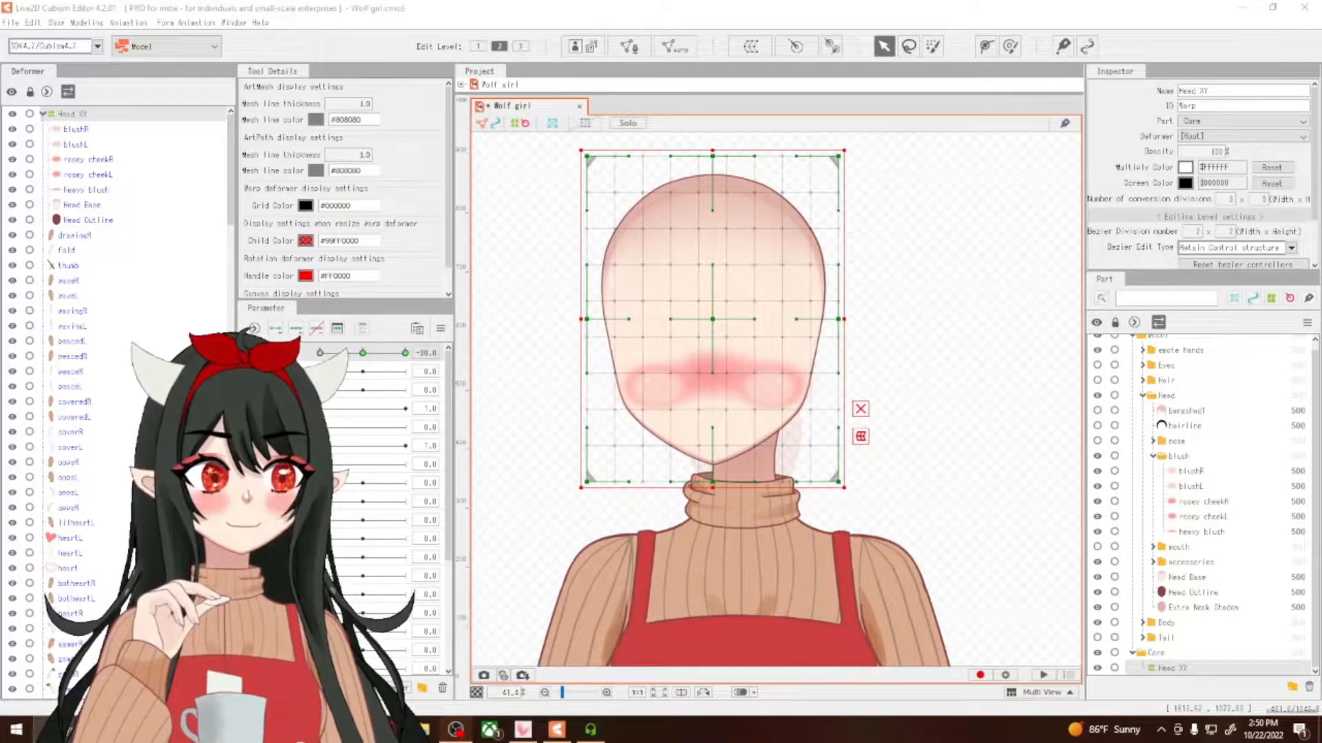
{"action": "left_click", "coordinate": [322, 358]}
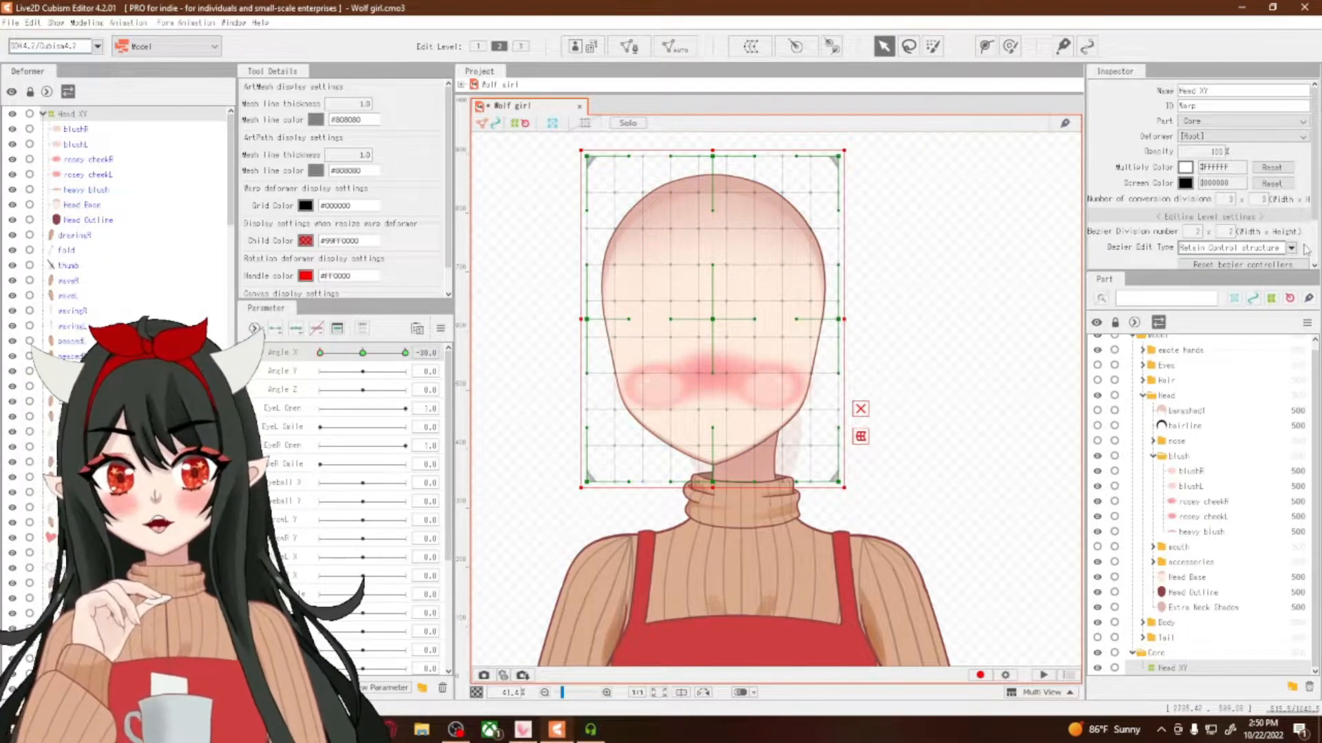
Compare the Head XY deformer's control points at Edit Levels 1, 2 and 3 in a closer view of the head
{"action": "scroll", "coordinate": [740, 292], "scroll_direction": "up", "scroll_amount": 1}
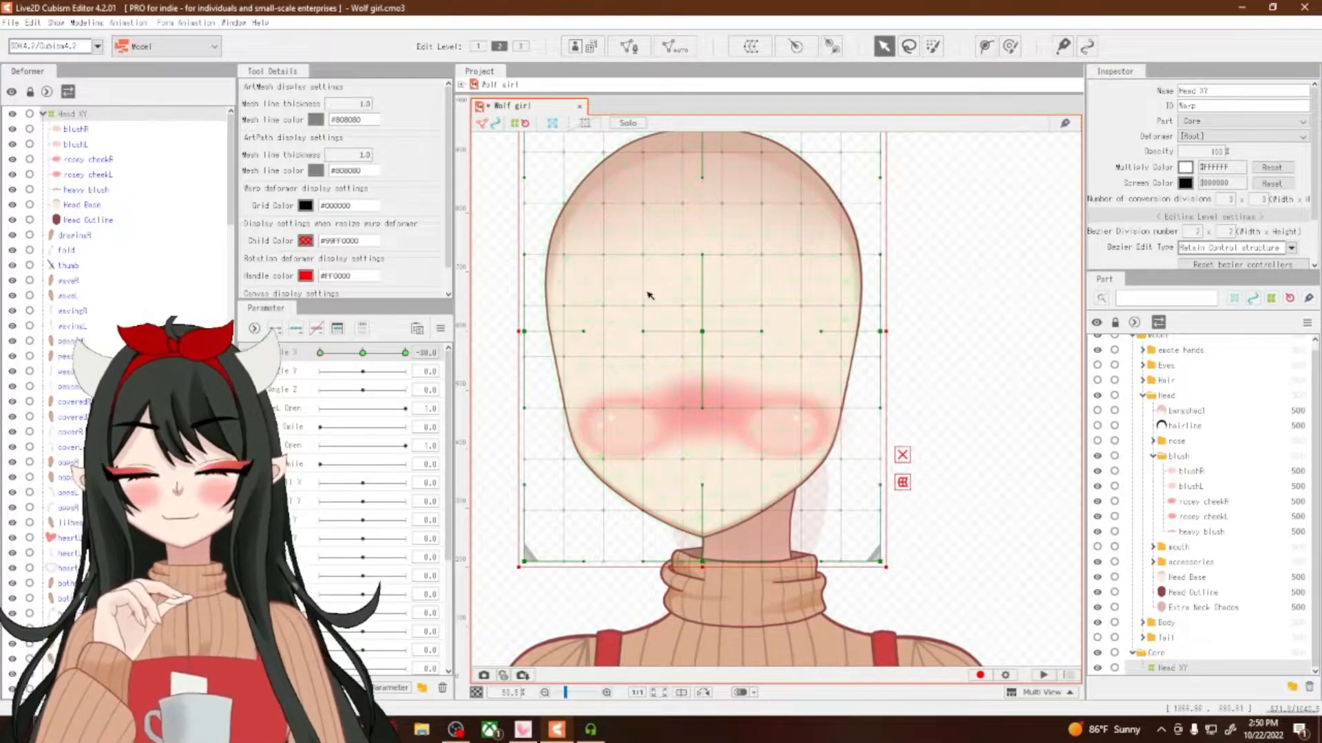
{"action": "scroll", "coordinate": [644, 295], "scroll_direction": "down", "scroll_amount": 1}
{"action": "scroll", "coordinate": [608, 200], "scroll_direction": "up", "scroll_amount": 1}
{"action": "left_click", "coordinate": [478, 49]}
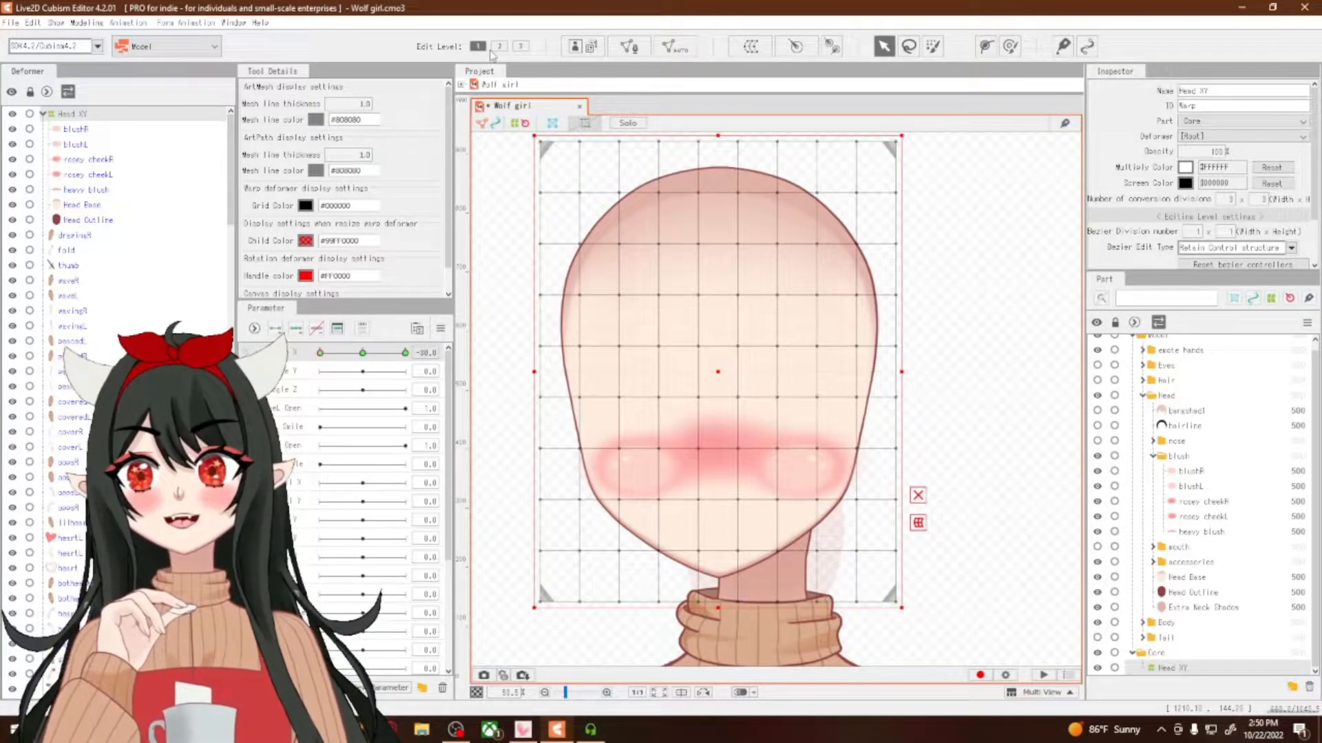
{"action": "left_click", "coordinate": [499, 48]}
{"action": "left_click", "coordinate": [521, 48]}
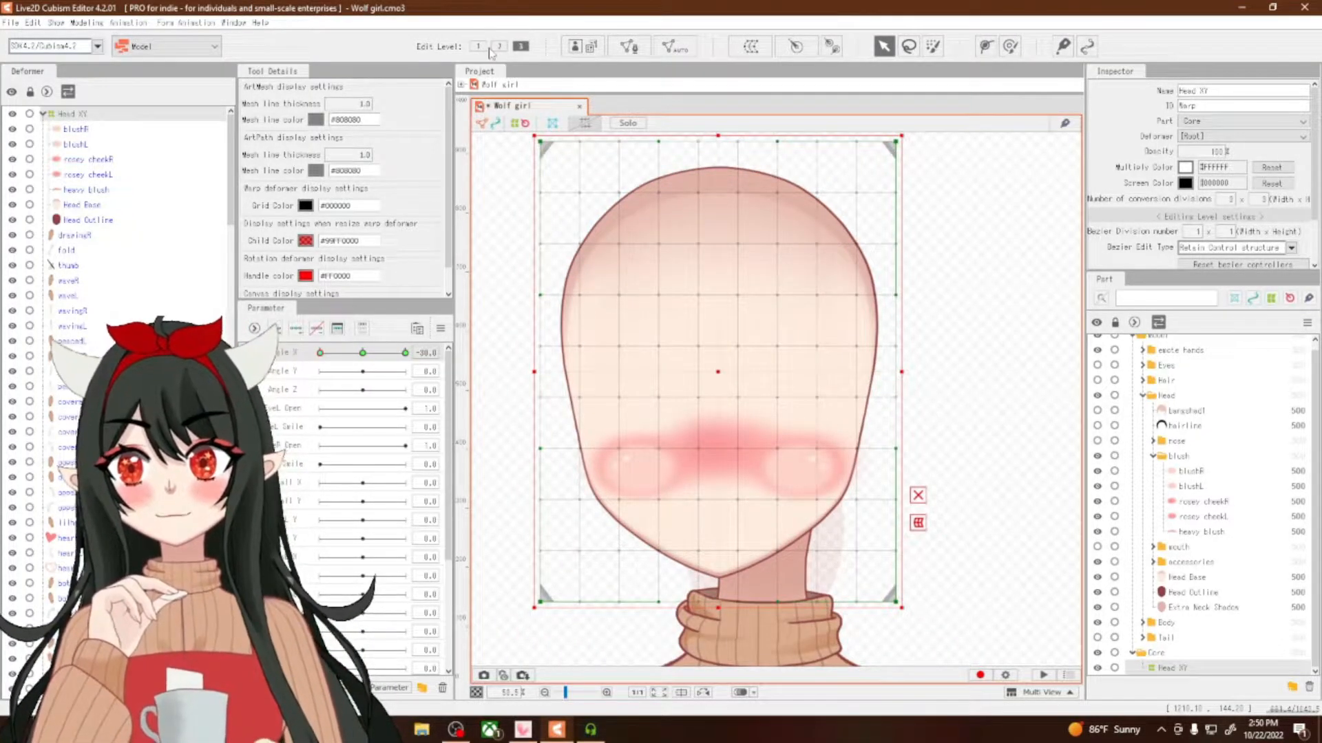
Switch between Edit Levels 1, 2 and 3 again to compare the control points each offers on the head deformer
{"action": "left_click", "coordinate": [478, 49]}
{"action": "left_click", "coordinate": [500, 49]}
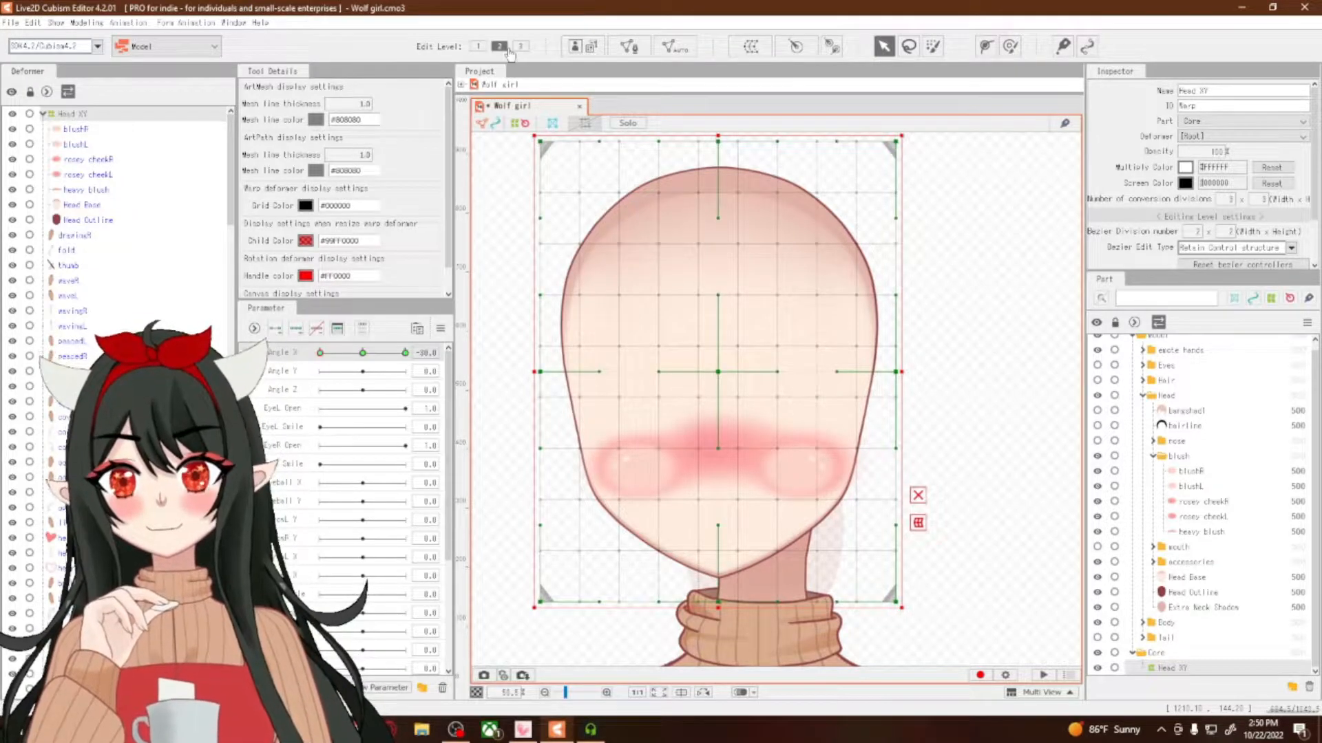
{"action": "left_click", "coordinate": [478, 49]}
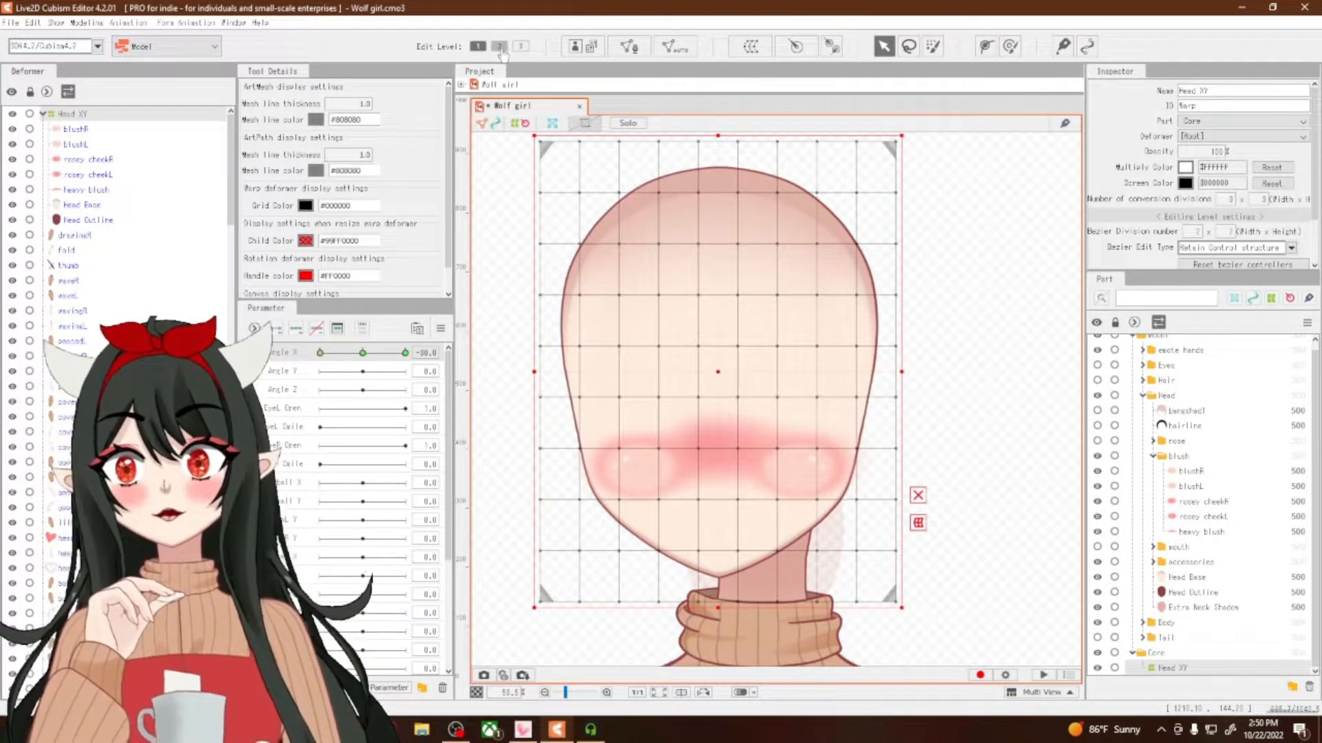
{"action": "left_click", "coordinate": [500, 47]}
{"action": "left_click", "coordinate": [519, 48]}
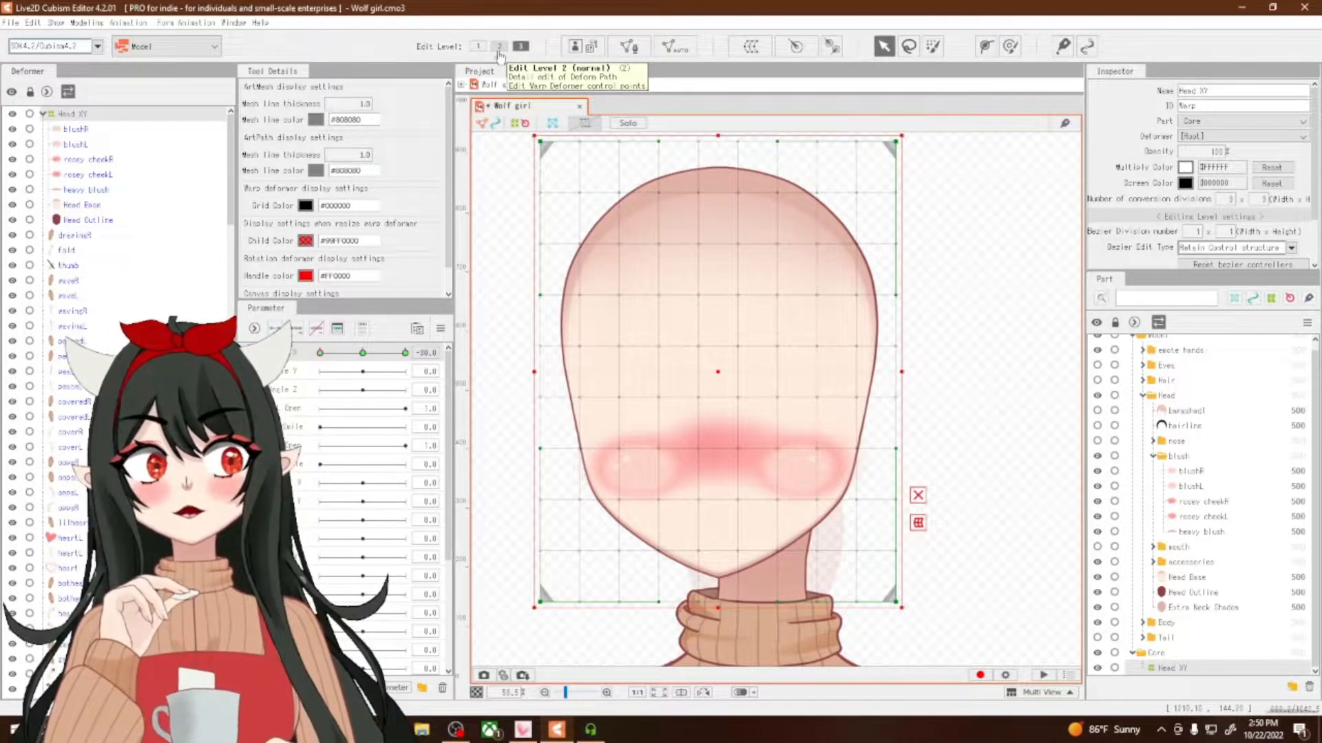
Set the Head XY deformer to Edit Level 2 with the Smooth1 bezier edit type and hide its bounding box
{"action": "left_click", "coordinate": [499, 47]}
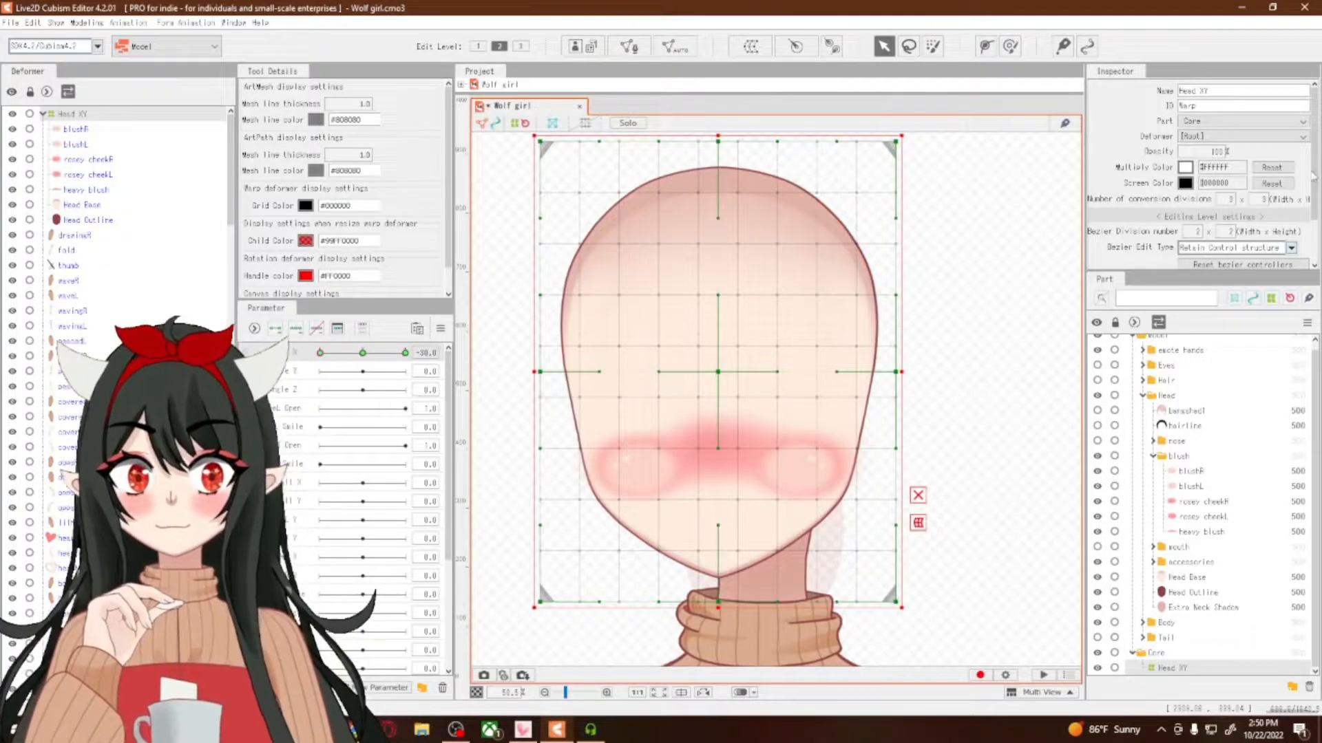
{"action": "left_click", "coordinate": [1292, 248]}
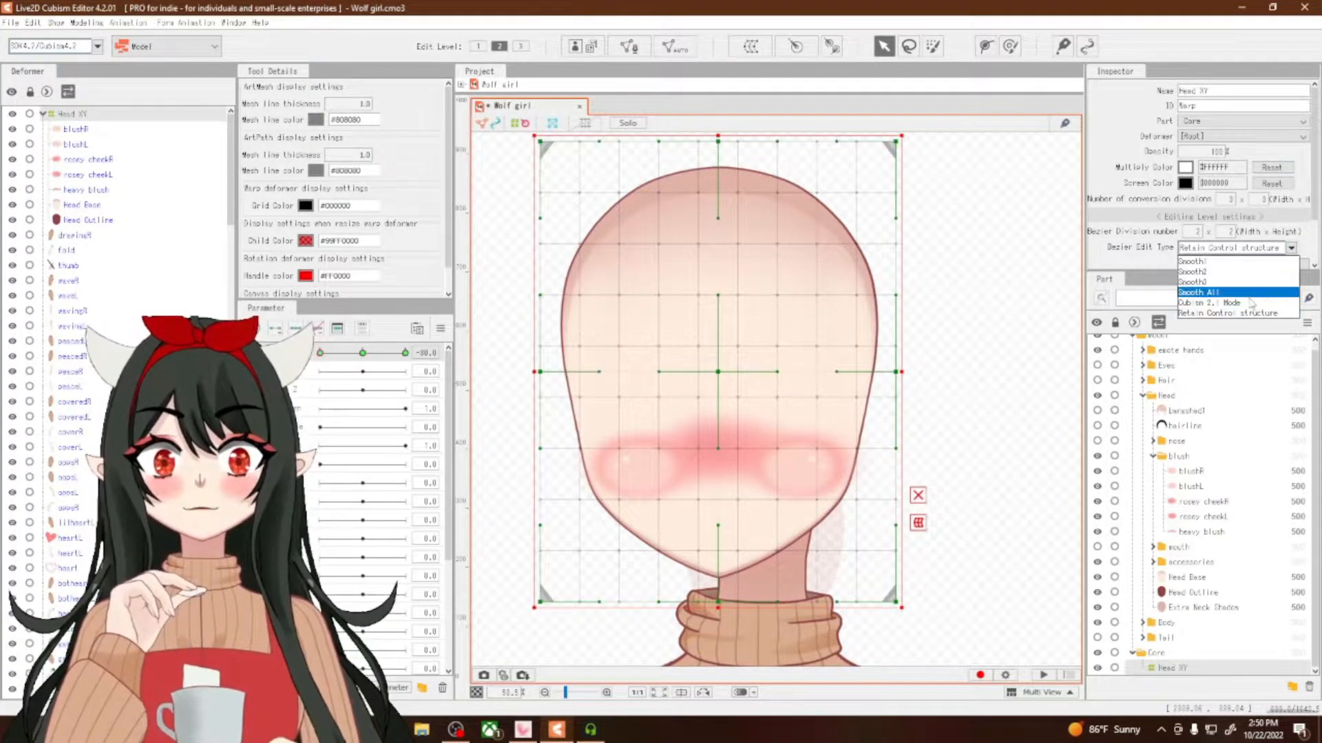
{"action": "left_click", "coordinate": [1228, 293]}
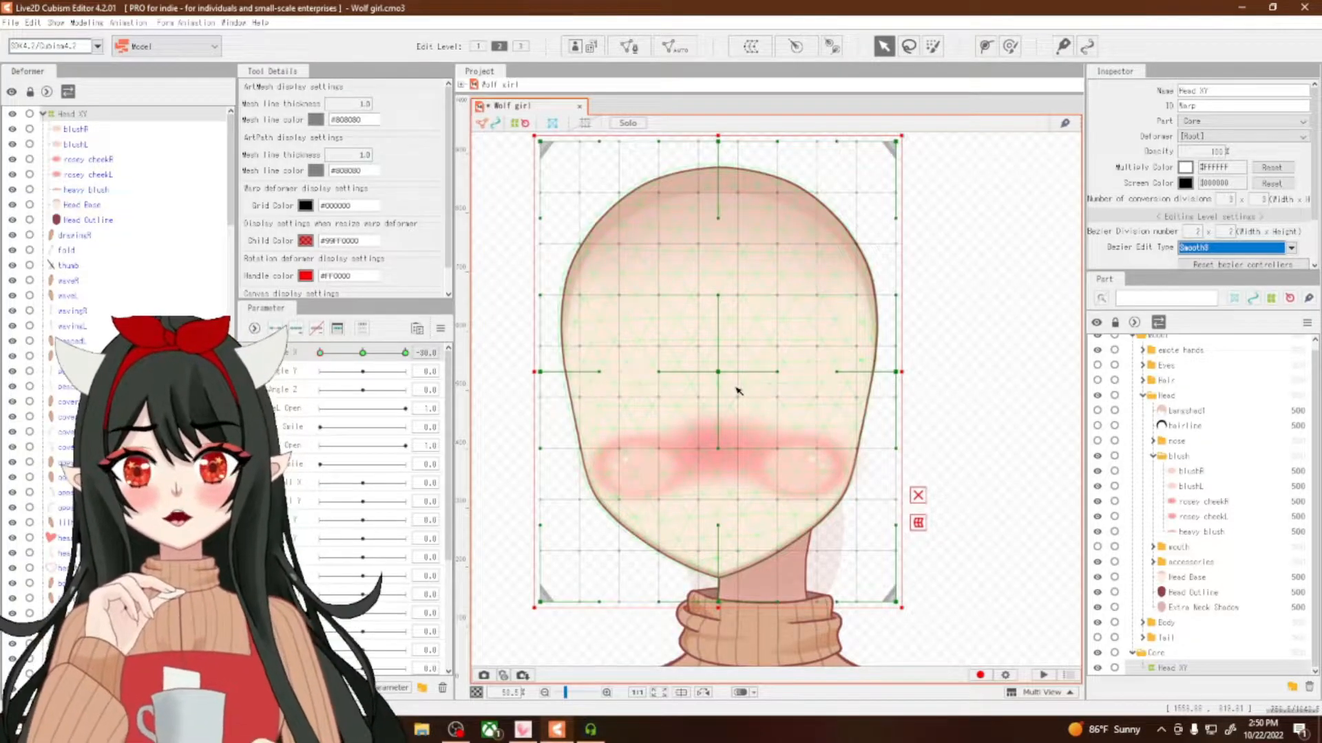
{"action": "left_click", "coordinate": [918, 496]}
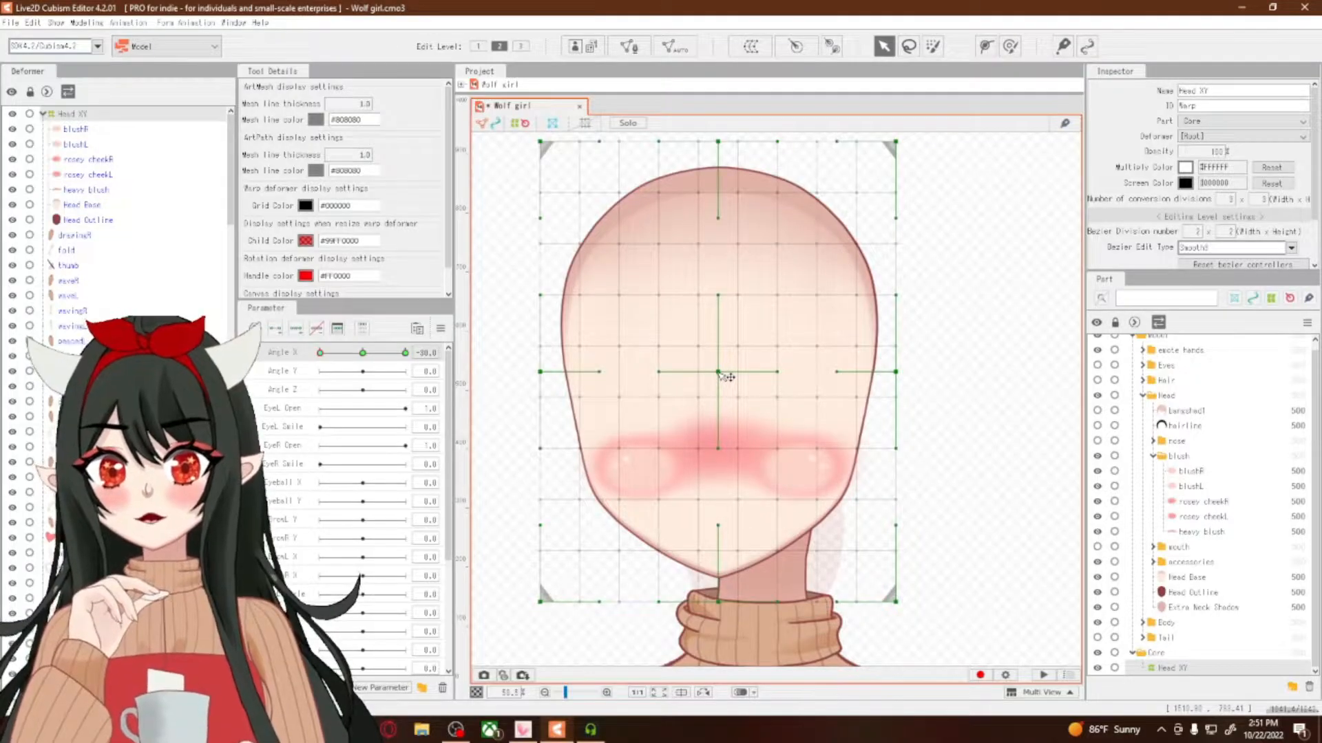
Shift the Head XY deformer's centre point left and adjust its vertical handles and the bottom centre point to curve the face midline
{"action": "left_click_drag", "start_coordinate": [726, 377], "coordinate": [682, 378]}
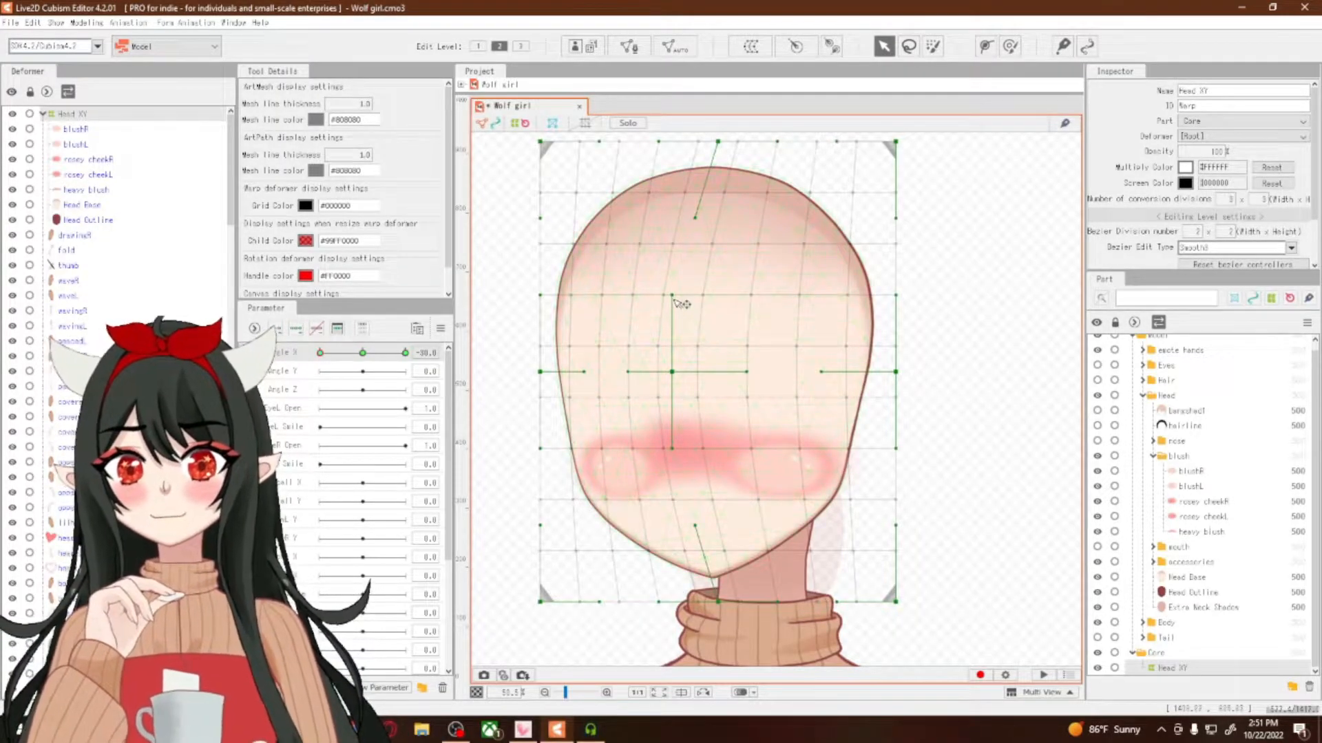
{"action": "left_click_drag", "start_coordinate": [675, 298], "coordinate": [689, 298]}
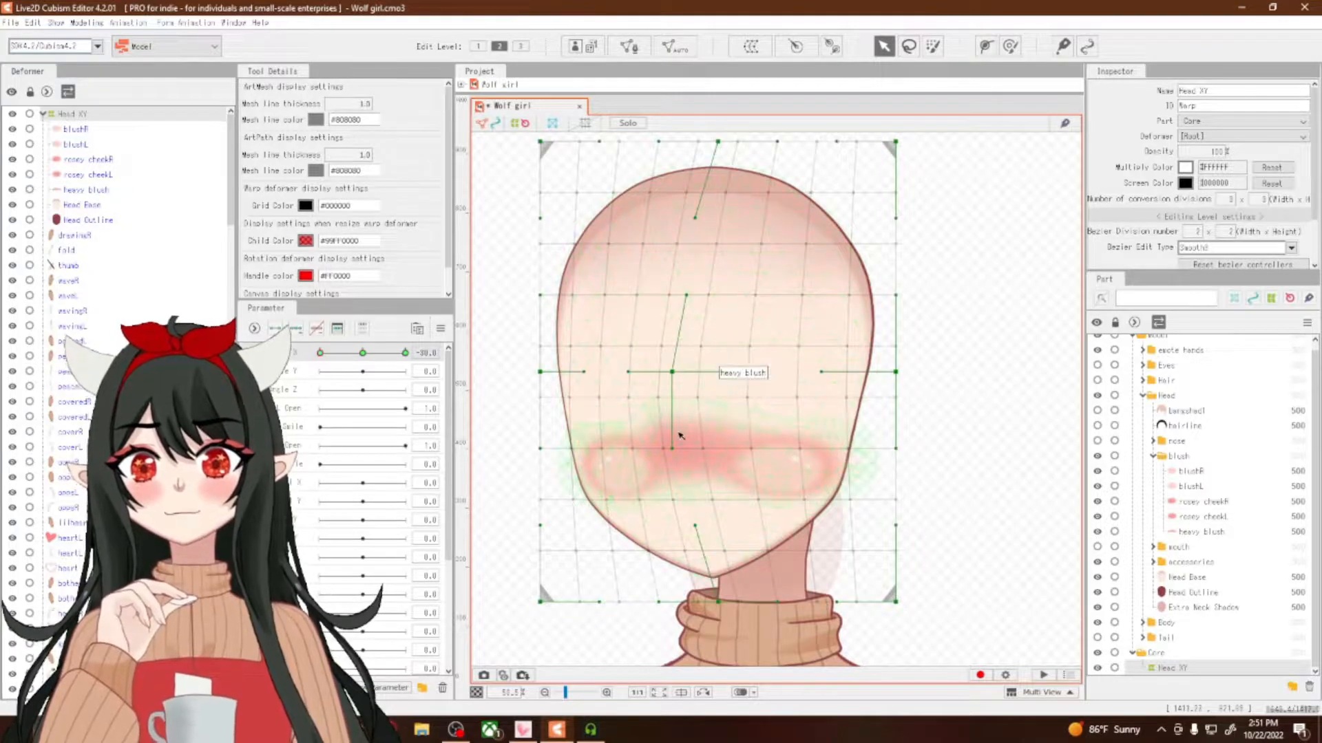
{"action": "left_click_drag", "start_coordinate": [673, 451], "coordinate": [683, 452]}
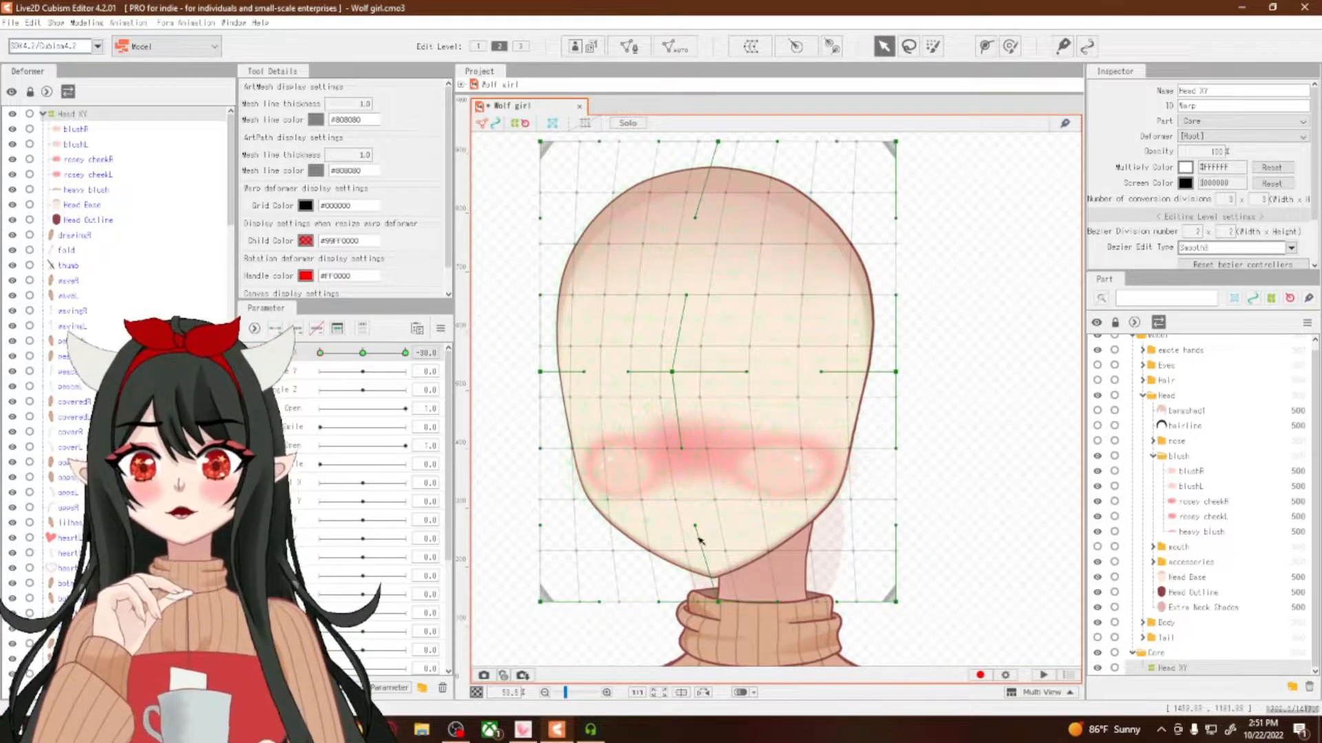
{"action": "left_click_drag", "start_coordinate": [696, 528], "coordinate": [699, 528]}
{"action": "left_click_drag", "start_coordinate": [720, 605], "coordinate": [726, 606]}
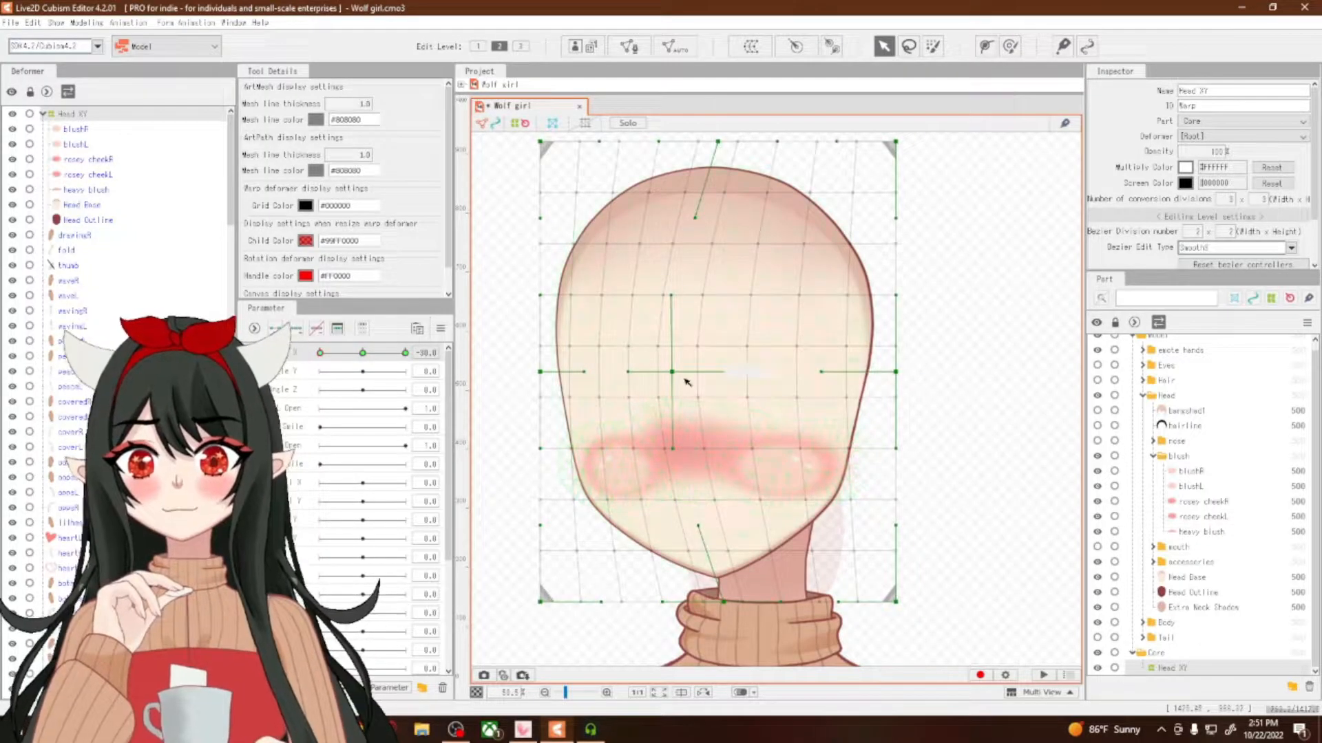
{"action": "left_click_drag", "start_coordinate": [673, 374], "coordinate": [659, 373]}
{"action": "left_click_drag", "start_coordinate": [658, 450], "coordinate": [668, 451]}
{"action": "left_click_drag", "start_coordinate": [663, 298], "coordinate": [673, 297]}
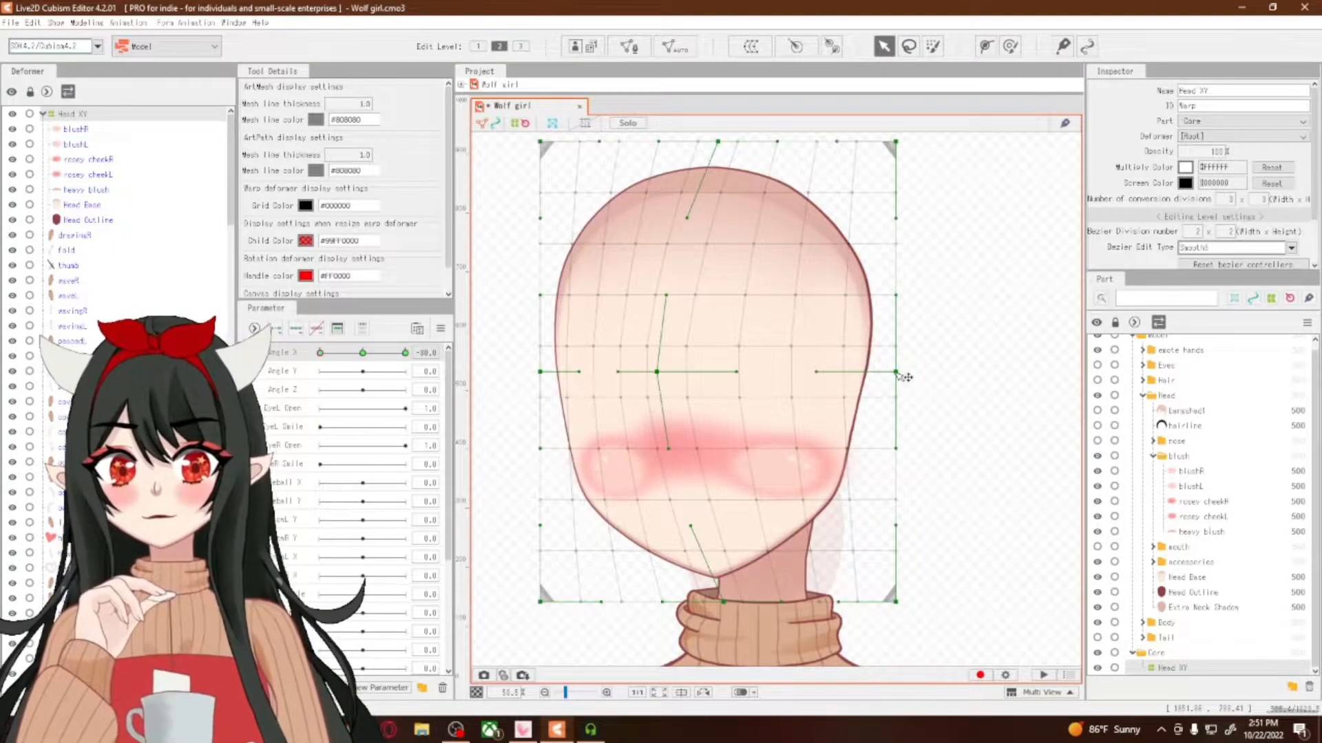
Pull the deformer's right edge inward by moving its middle point and both right corners, and refine the edge's curve handle
{"action": "left_click_drag", "start_coordinate": [896, 372], "coordinate": [891, 373]}
{"action": "left_click_drag", "start_coordinate": [895, 141], "coordinate": [866, 143]}
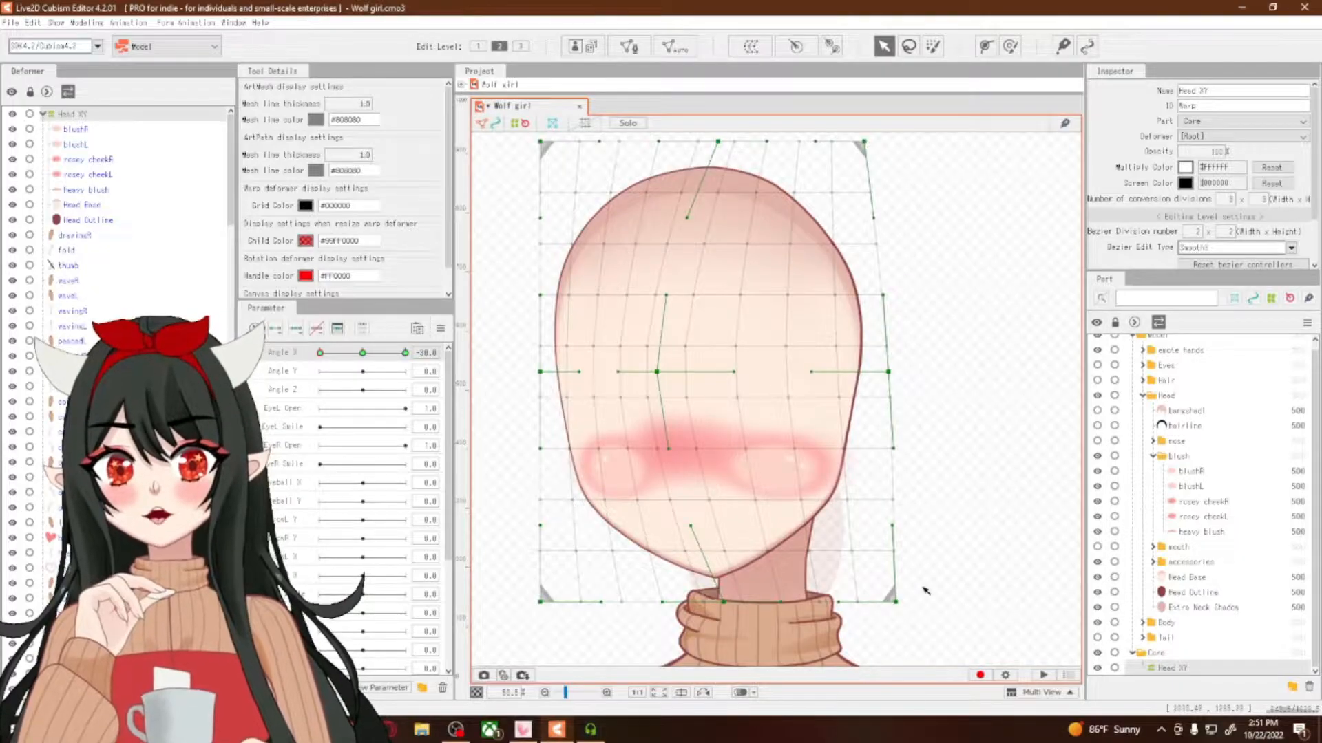
{"action": "left_click_drag", "start_coordinate": [907, 614], "coordinate": [884, 614]}
{"action": "left_click_drag", "start_coordinate": [897, 301], "coordinate": [894, 301]}
{"action": "left_click_drag", "start_coordinate": [873, 602], "coordinate": [870, 603]}
{"action": "left_click_drag", "start_coordinate": [872, 145], "coordinate": [866, 145]}
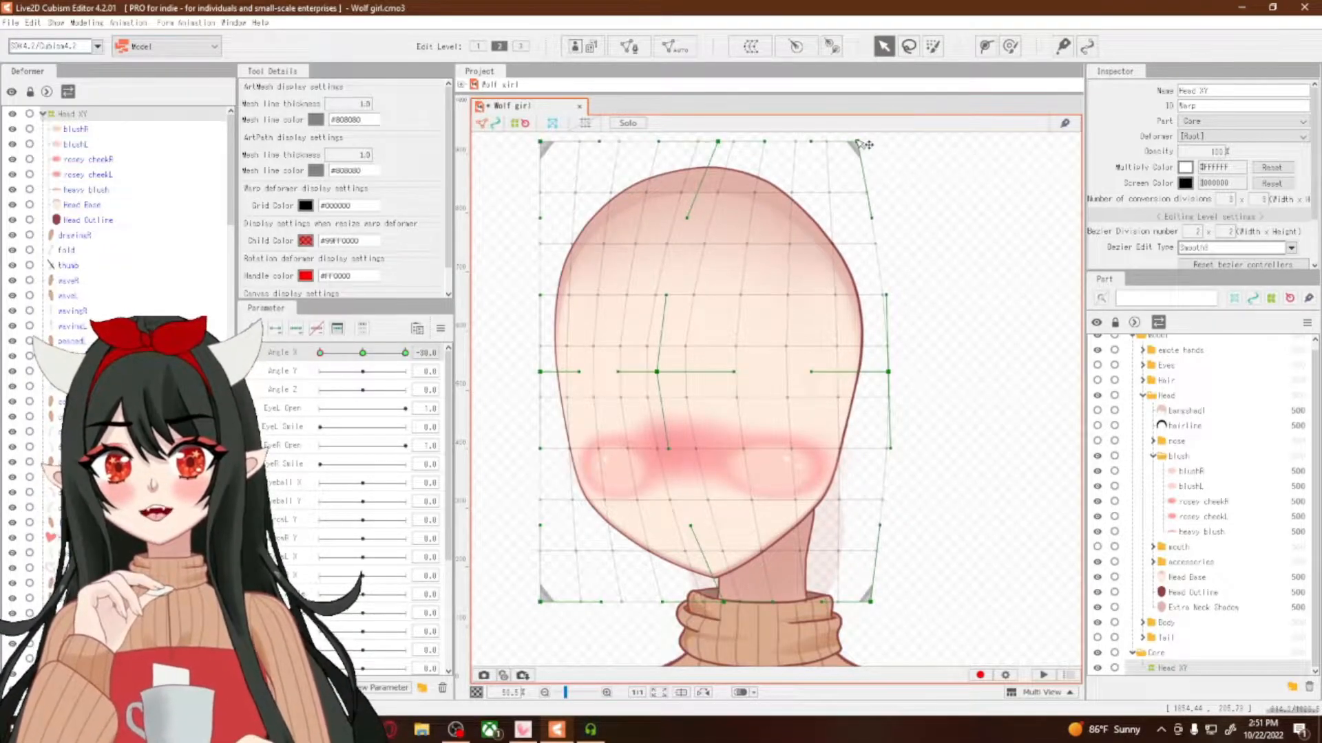
Pull the deformer's left corners inward, reshape the left edge with its handles, and nudge the centre point slightly left
{"action": "left_click_drag", "start_coordinate": [541, 142], "coordinate": [603, 142]}
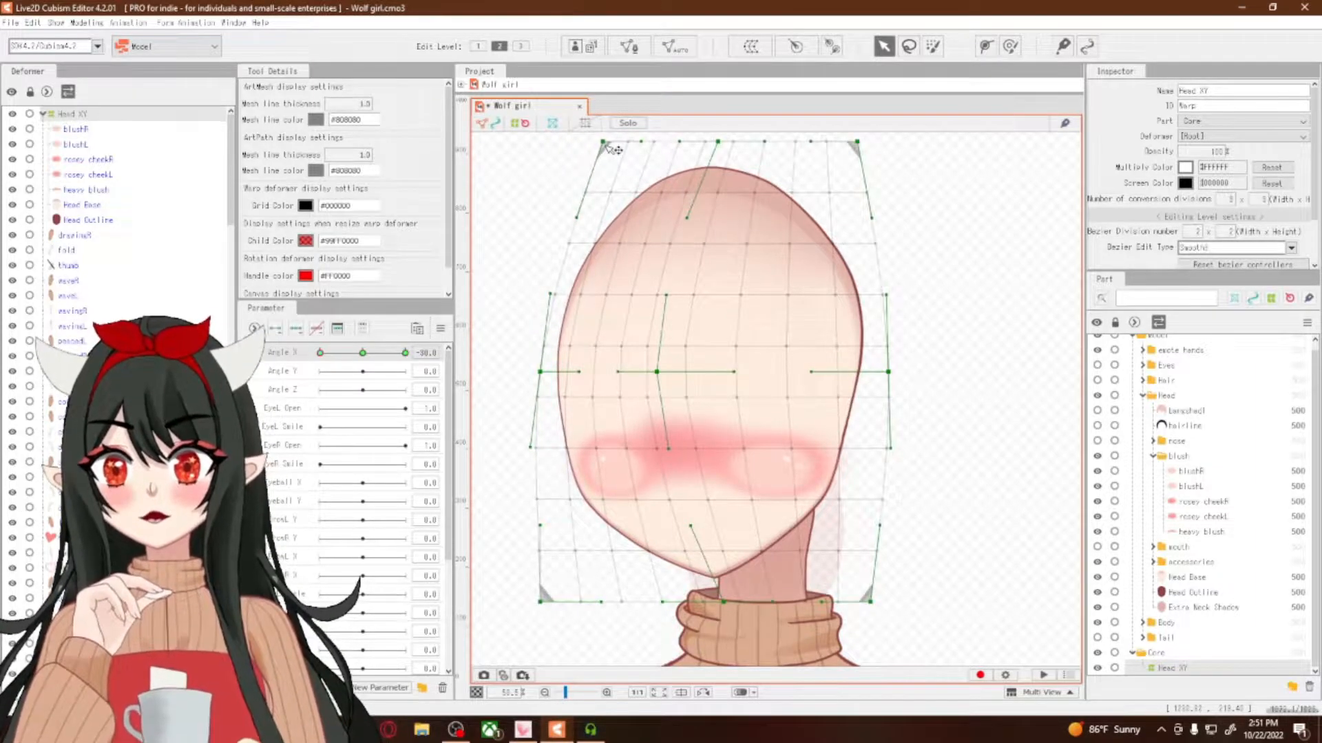
{"action": "left_click_drag", "start_coordinate": [547, 600], "coordinate": [569, 585]}
{"action": "left_click_drag", "start_coordinate": [536, 441], "coordinate": [554, 446]}
{"action": "left_click_drag", "start_coordinate": [545, 294], "coordinate": [533, 295]}
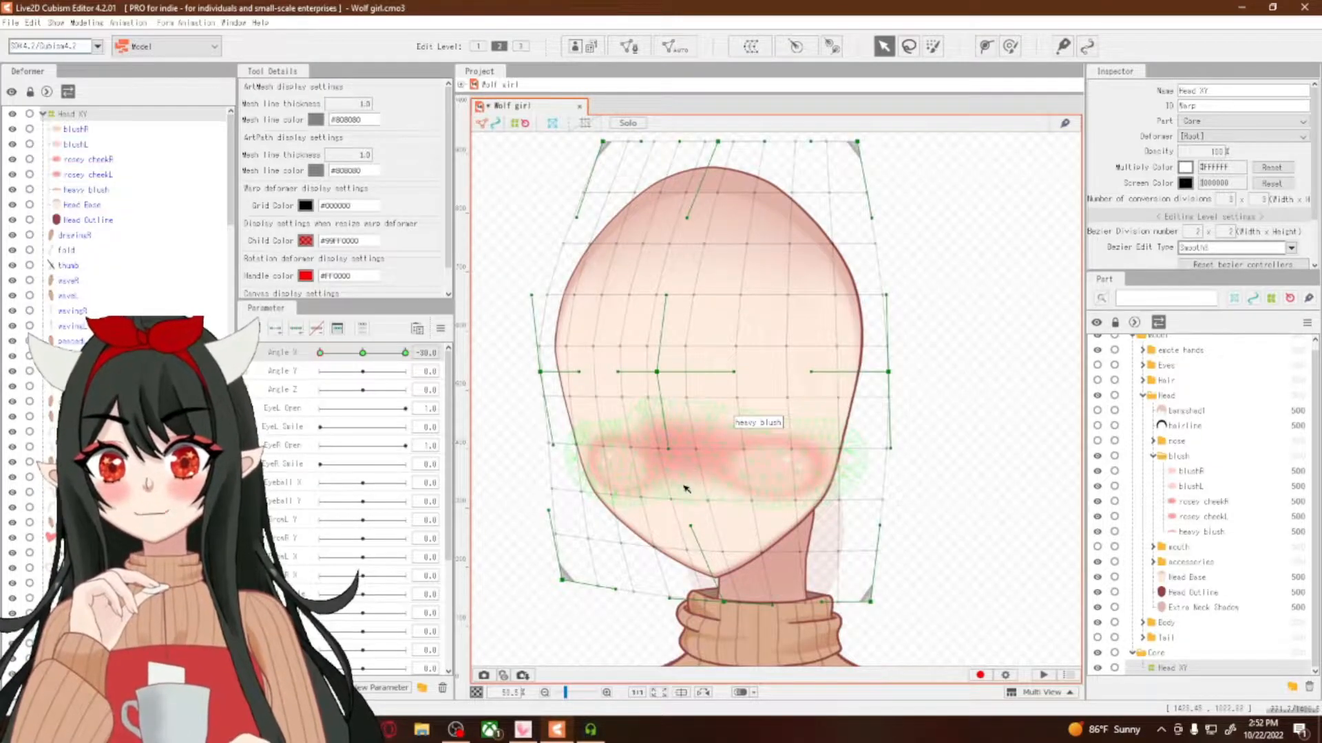
{"action": "left_click_drag", "start_coordinate": [562, 580], "coordinate": [568, 582]}
{"action": "left_click_drag", "start_coordinate": [603, 143], "coordinate": [593, 143]}
{"action": "left_click_drag", "start_coordinate": [658, 373], "coordinate": [654, 372]}
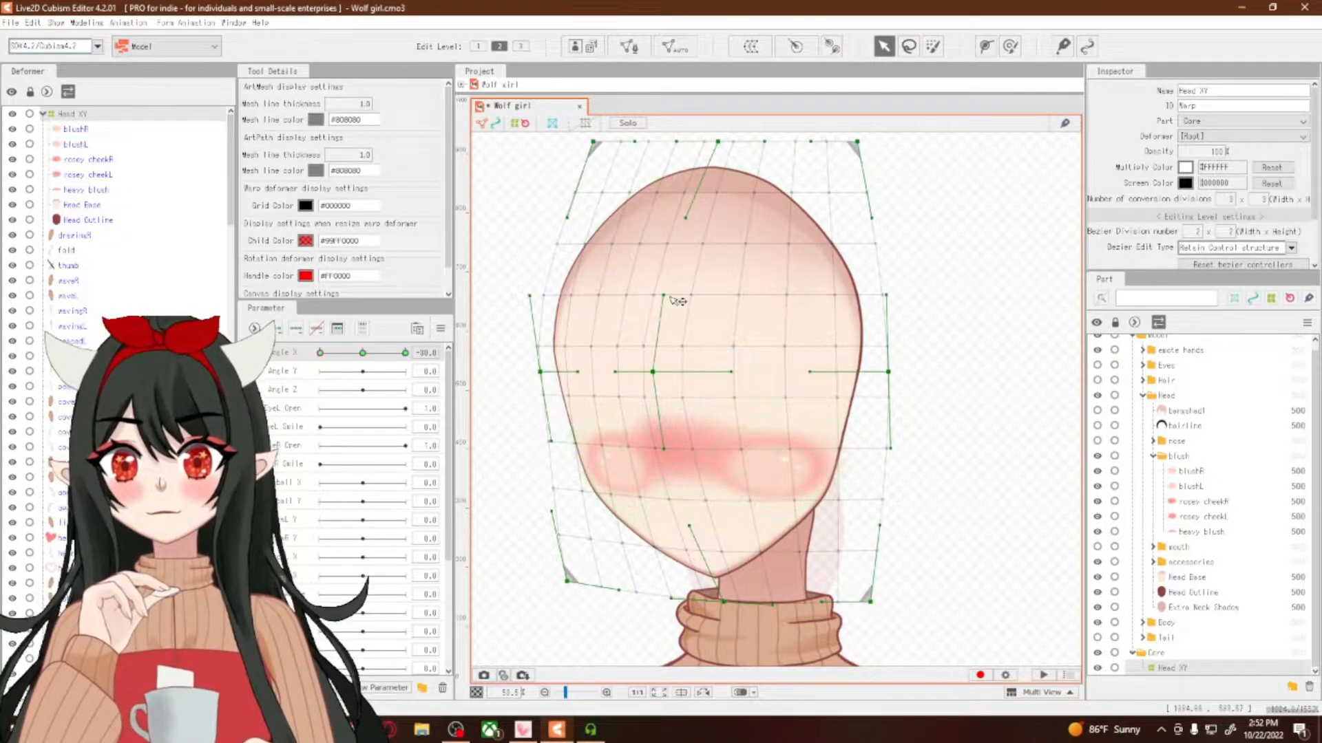
{"action": "left_click", "coordinate": [522, 47]}
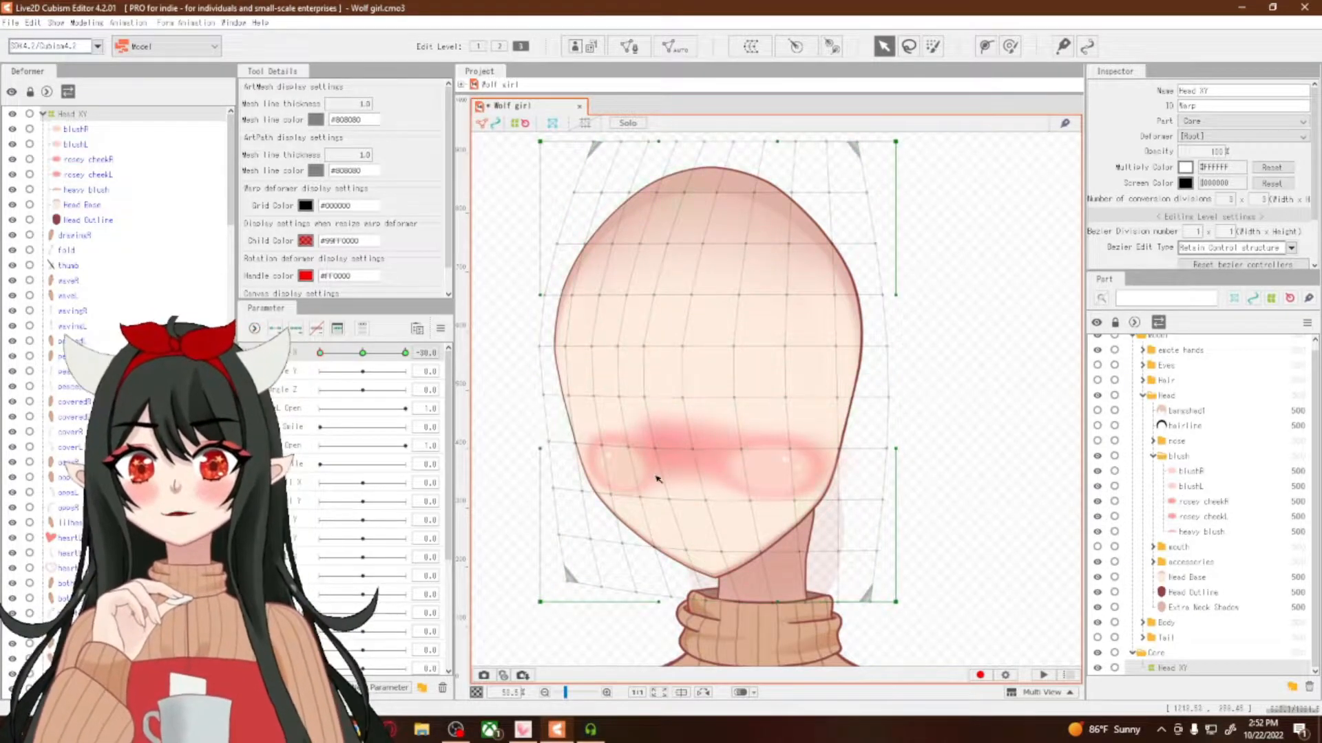
{"action": "left_click_drag", "start_coordinate": [887, 140], "coordinate": [819, 651]}
{"action": "left_click_drag", "start_coordinate": [912, 628], "coordinate": [775, 126]}
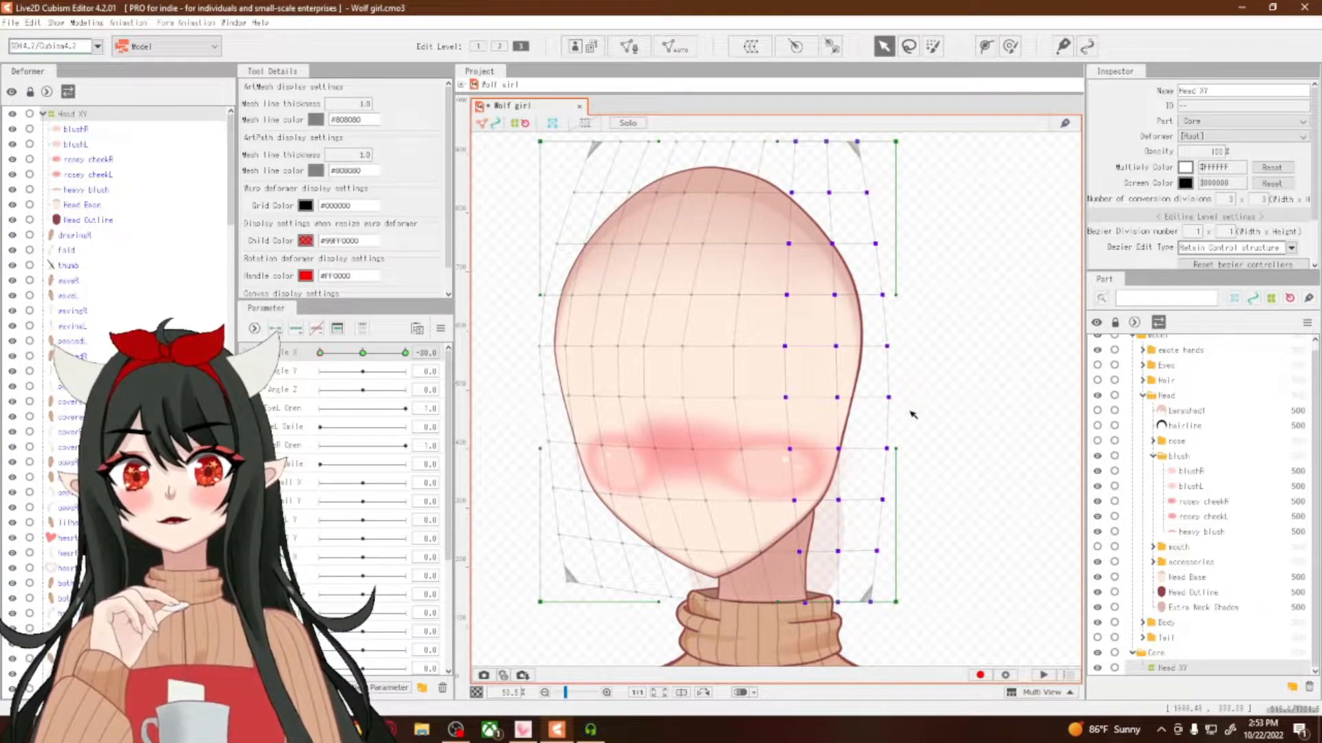
{"action": "left_click_drag", "start_coordinate": [844, 398], "coordinate": [847, 402]}
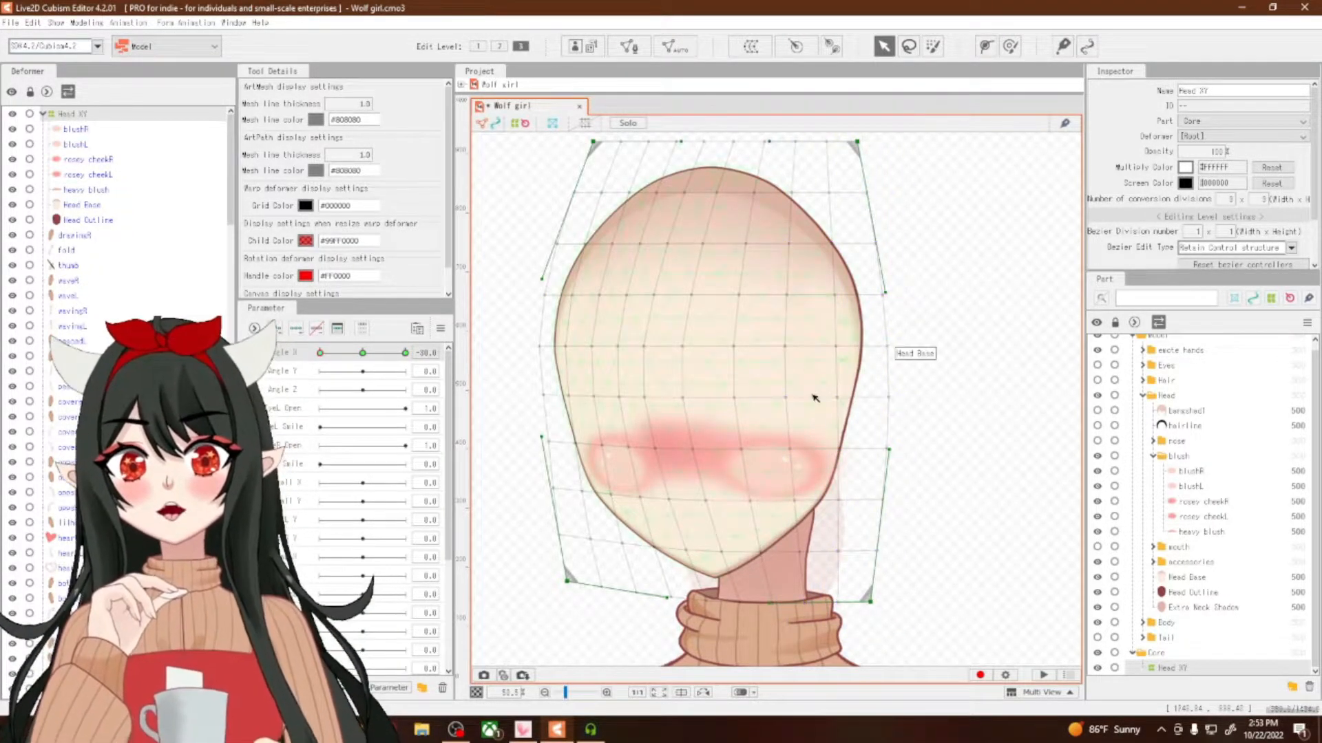
{"action": "left_click", "coordinate": [811, 398]}
{"action": "left_click_drag", "start_coordinate": [795, 615], "coordinate": [908, 121]}
Reselect the Head XY deformer at Edit Level 3 and move the grid points on the head's right side slightly left
{"action": "left_click", "coordinate": [499, 47]}
{"action": "left_click", "coordinate": [478, 46]}
{"action": "left_click", "coordinate": [521, 46]}
{"action": "left_click", "coordinate": [82, 117]}
{"action": "left_click", "coordinate": [85, 174]}
{"action": "left_click", "coordinate": [81, 116]}
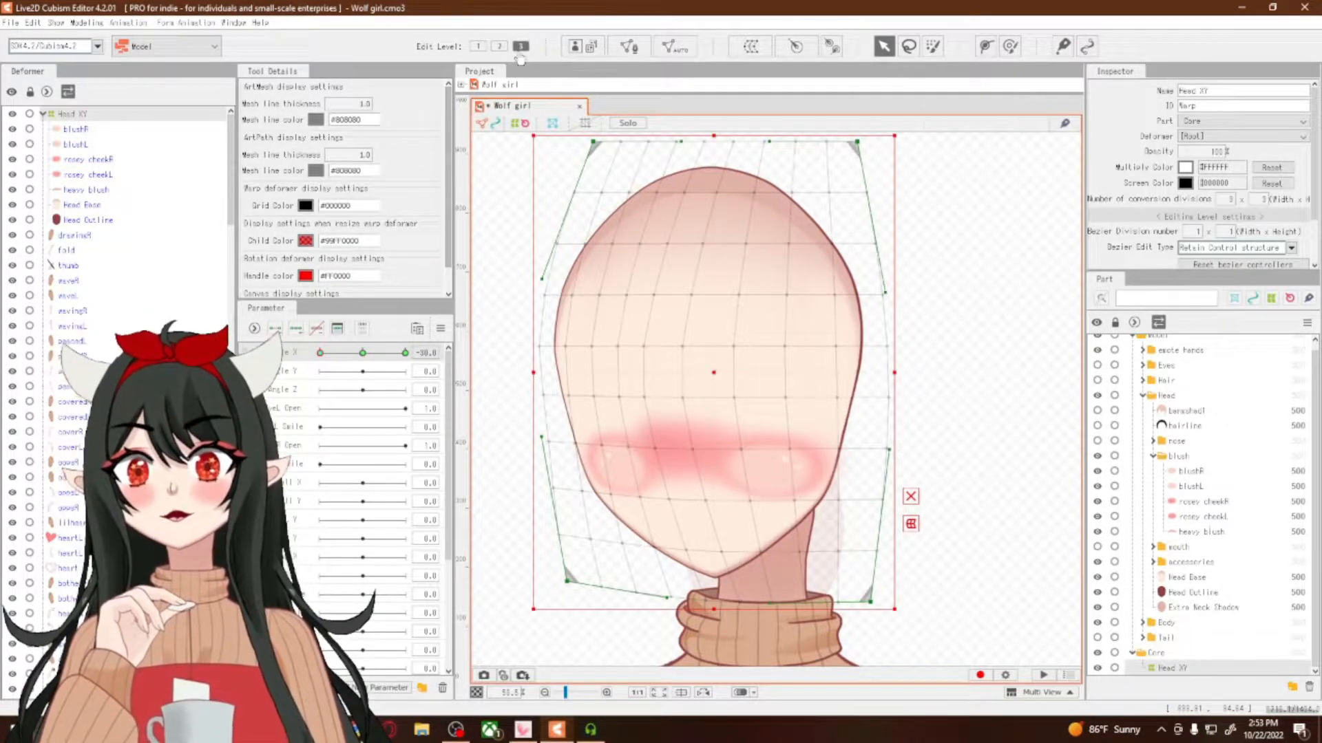
{"action": "left_click_drag", "start_coordinate": [907, 627], "coordinate": [778, 133]}
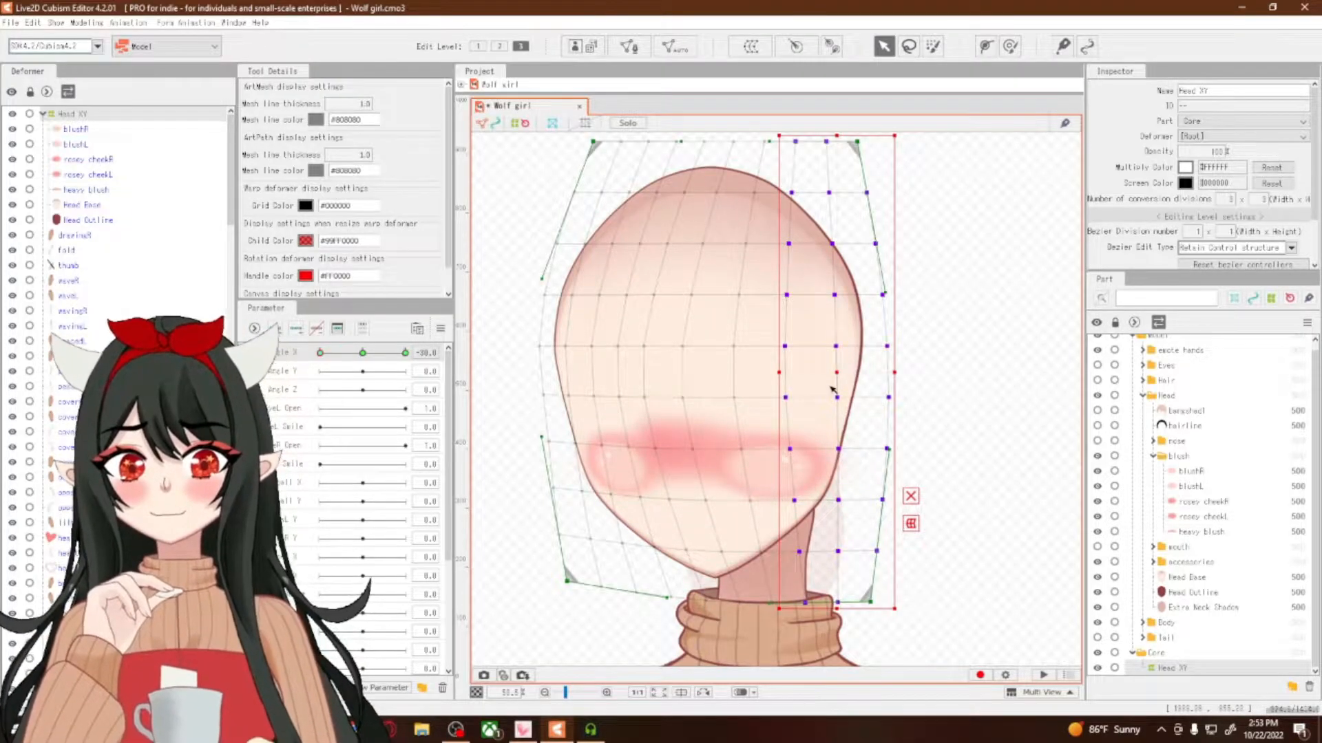
{"action": "left_click_drag", "start_coordinate": [834, 370], "coordinate": [829, 370]}
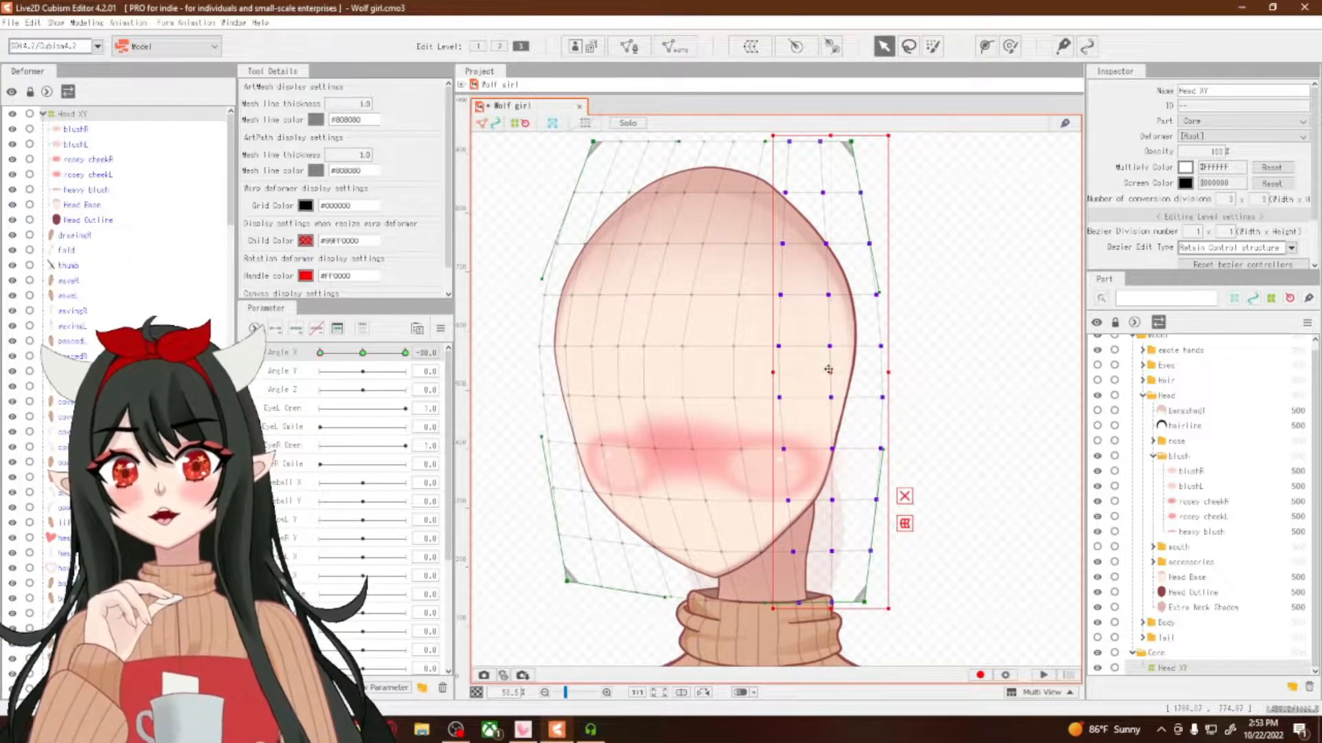
Return the Head XY deformer to Edit Level 2 and preview the turn by moving Angle X between 0 and -30
{"action": "left_click_drag", "start_coordinate": [658, 619], "coordinate": [524, 207]}
{"action": "left_click", "coordinate": [496, 48]}
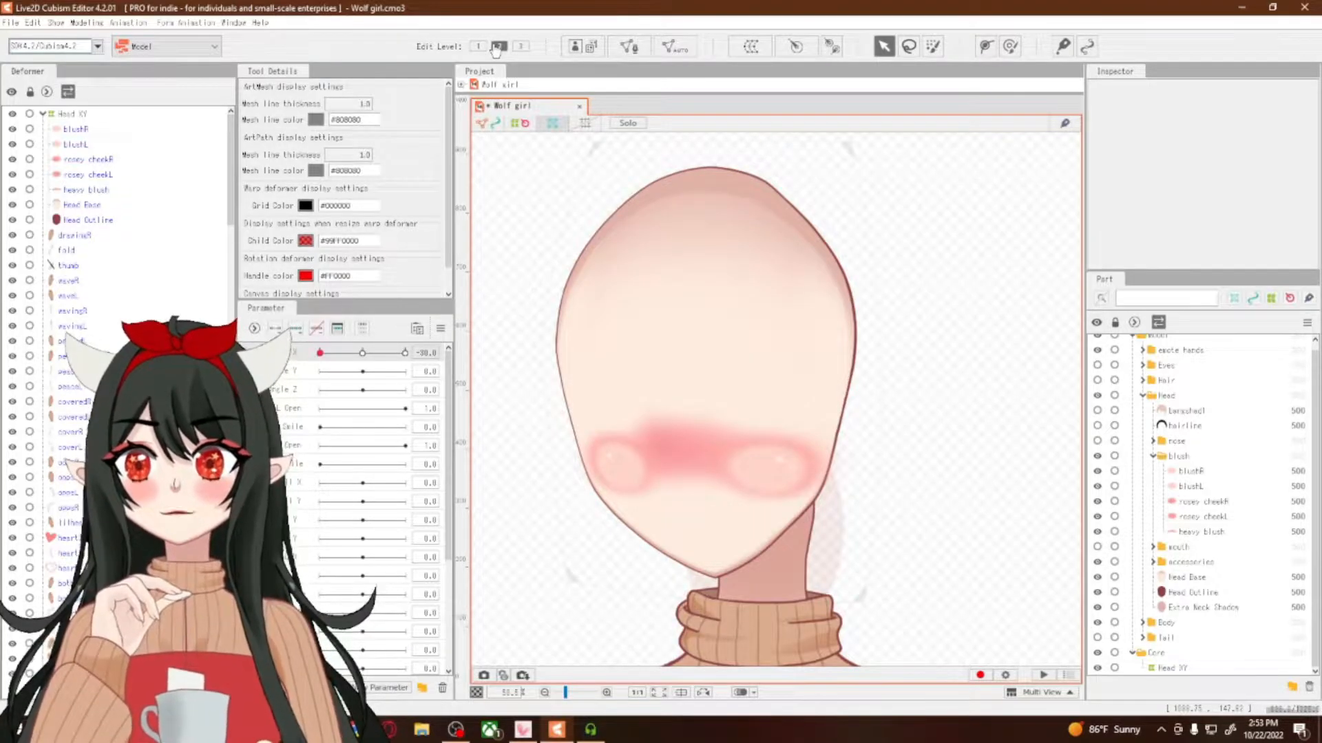
{"action": "left_click", "coordinate": [81, 114]}
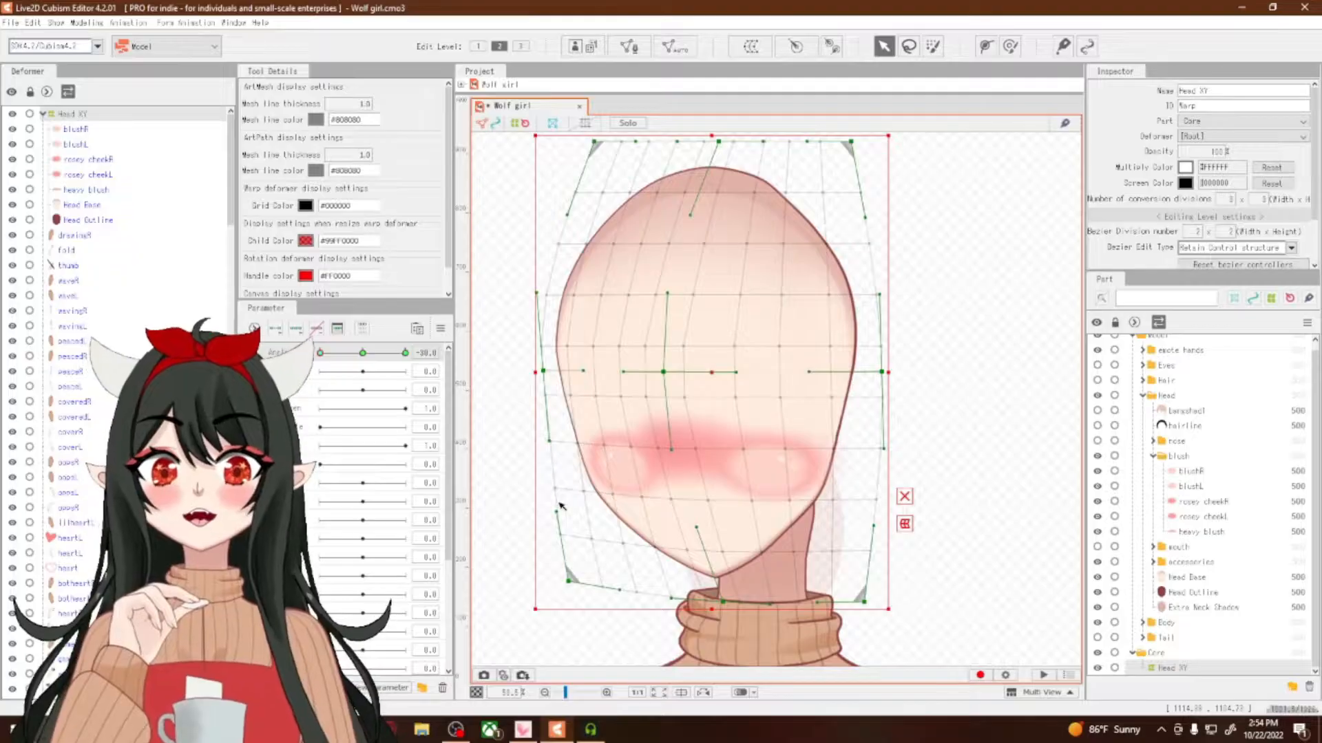
{"action": "left_click", "coordinate": [362, 353]}
{"action": "left_click_drag", "start_coordinate": [363, 353], "coordinate": [314, 426]}
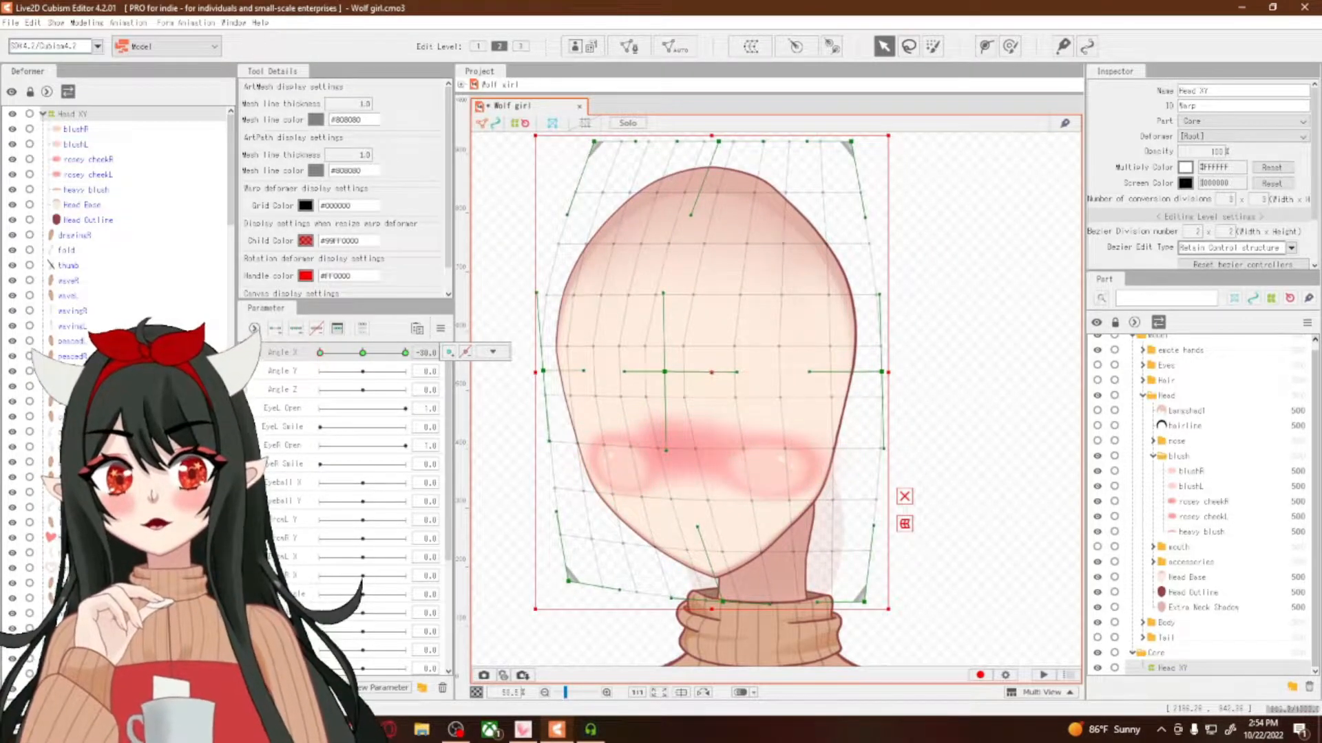
Set the Bezier Edit Type to Smooth All and rework the centre point's vertical handles, undoing unwanted adjustments
{"action": "left_click", "coordinate": [1241, 248]}
{"action": "left_click", "coordinate": [1217, 292]}
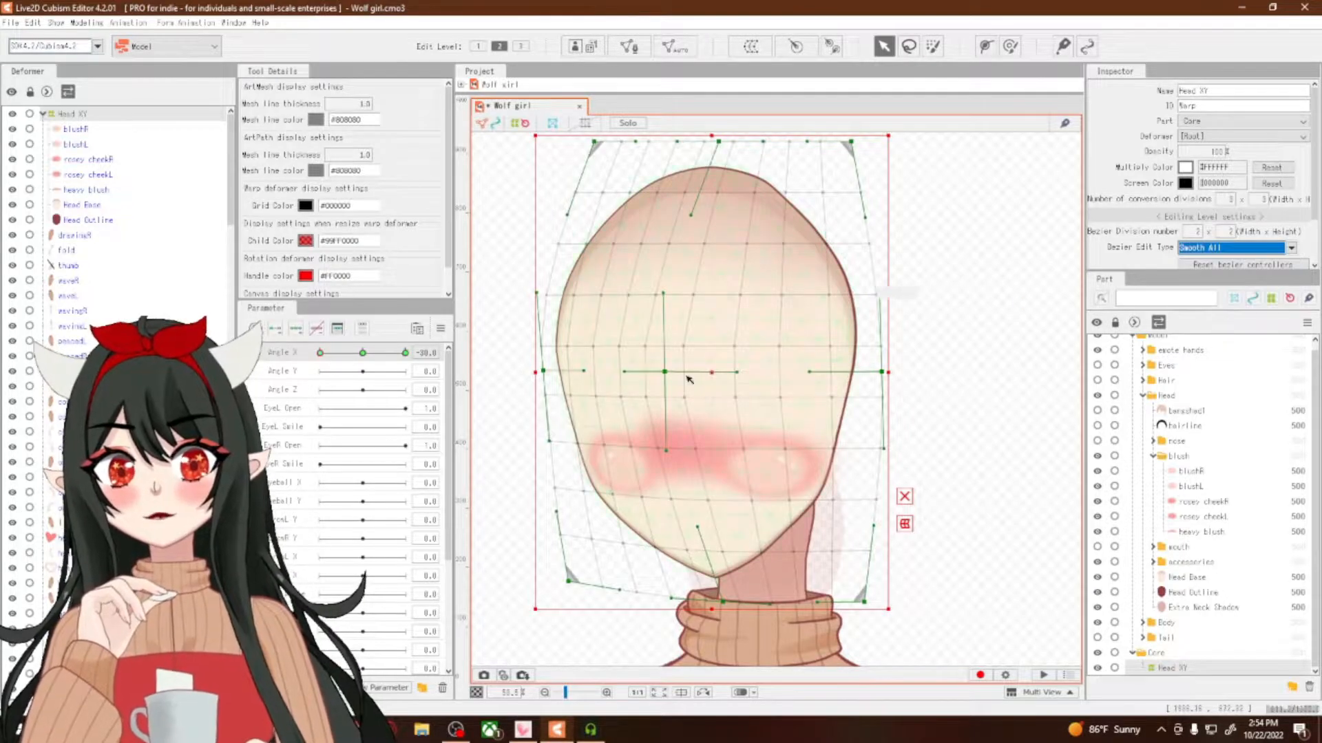
{"action": "left_click_drag", "start_coordinate": [666, 452], "coordinate": [676, 453]}
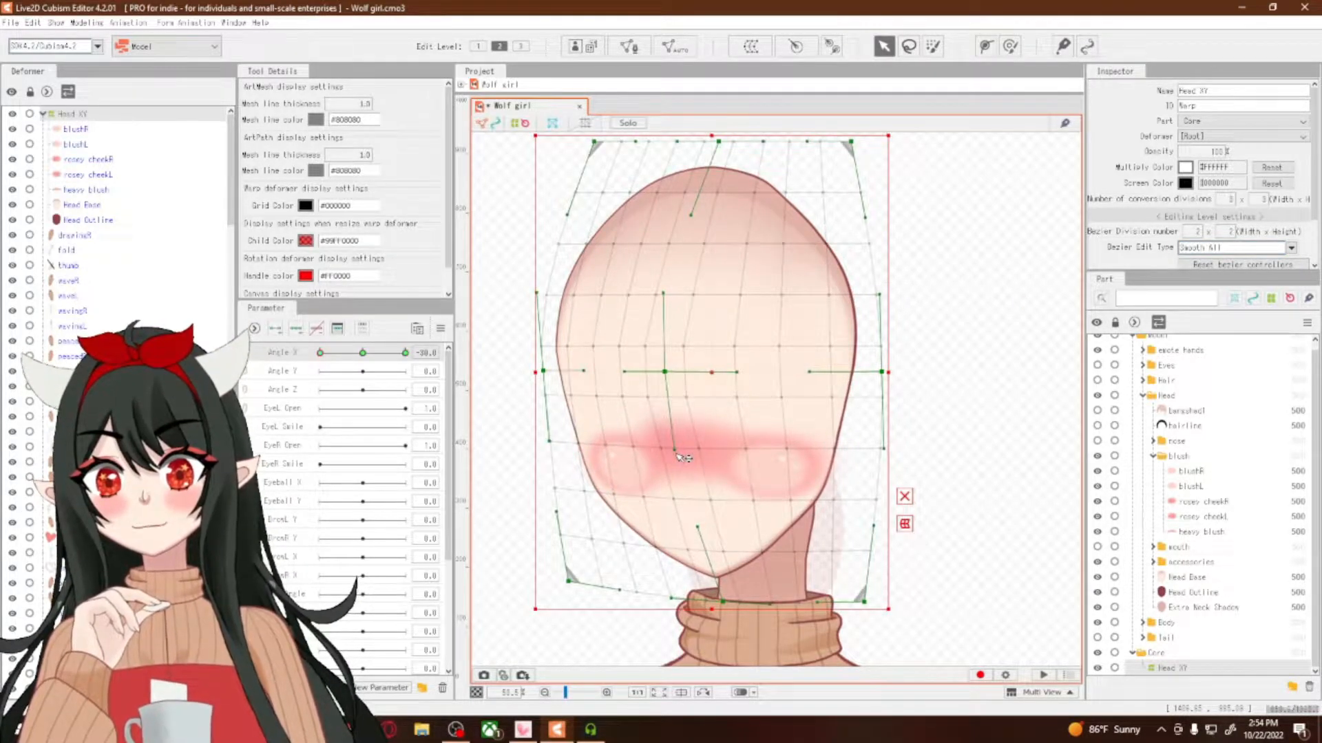
{"action": "left_click_drag", "start_coordinate": [665, 296], "coordinate": [669, 297]}
{"action": "key", "text": "ctrl+z"}
{"action": "key", "text": "ctrl+z"}
{"action": "key", "text": "ctrl+z"}
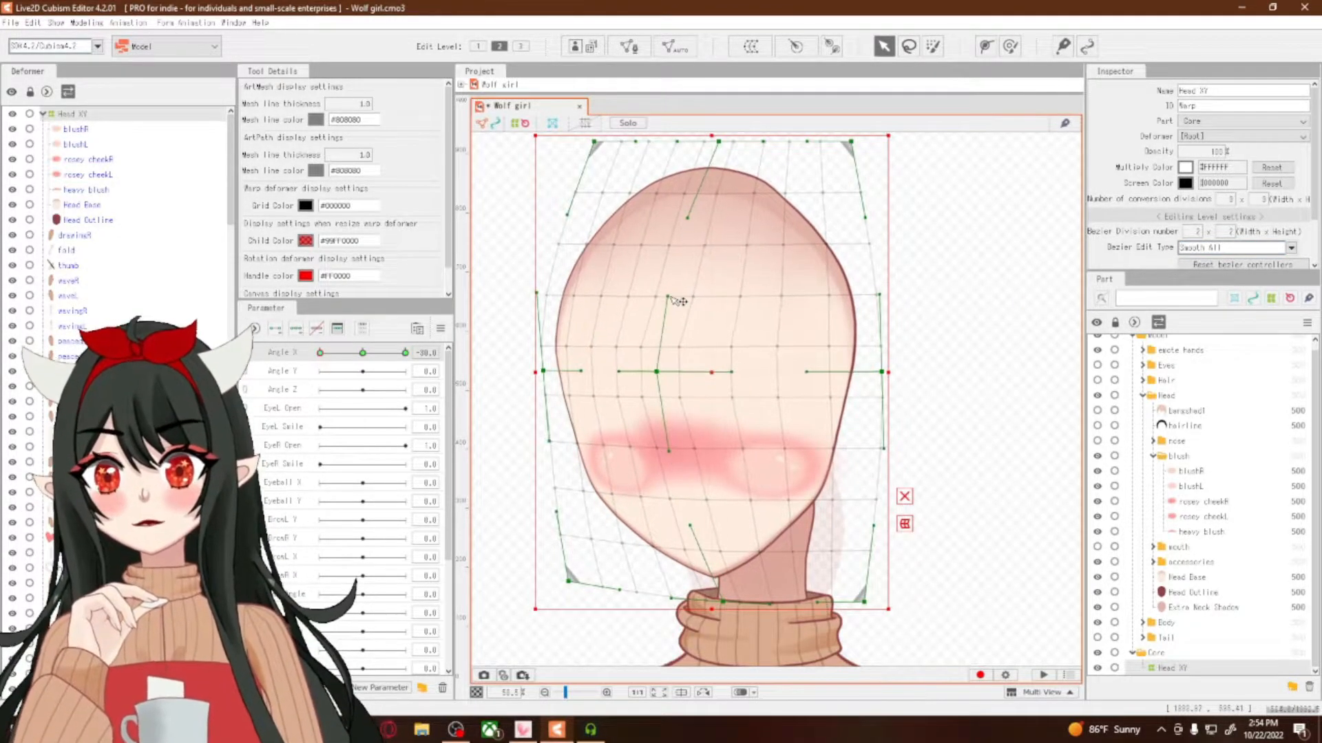
Set the Bezier Edit Type to Retain Control structure and reflect the reshaped Angle X -30 keyform horizontally with Reflect Motion
{"action": "left_click", "coordinate": [1254, 248]}
{"action": "left_click", "coordinate": [1227, 314]}
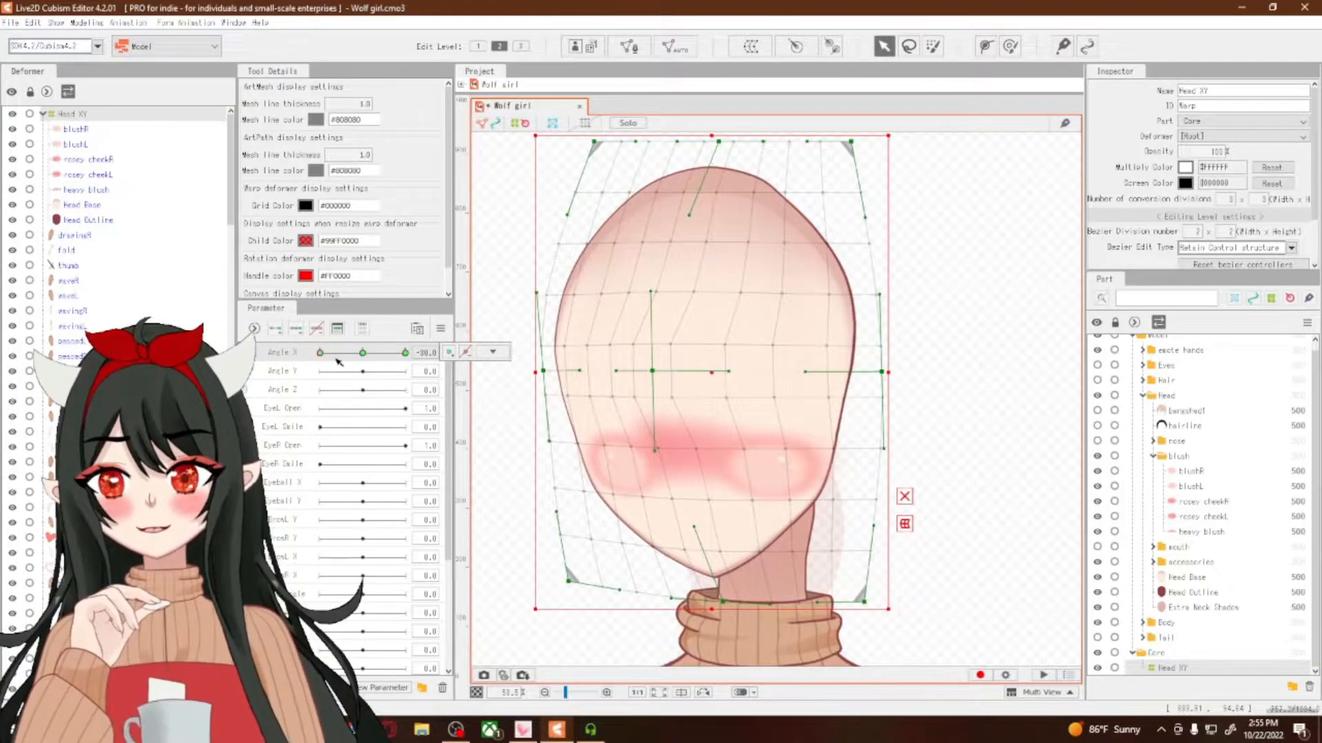
{"action": "left_click", "coordinate": [440, 331]}
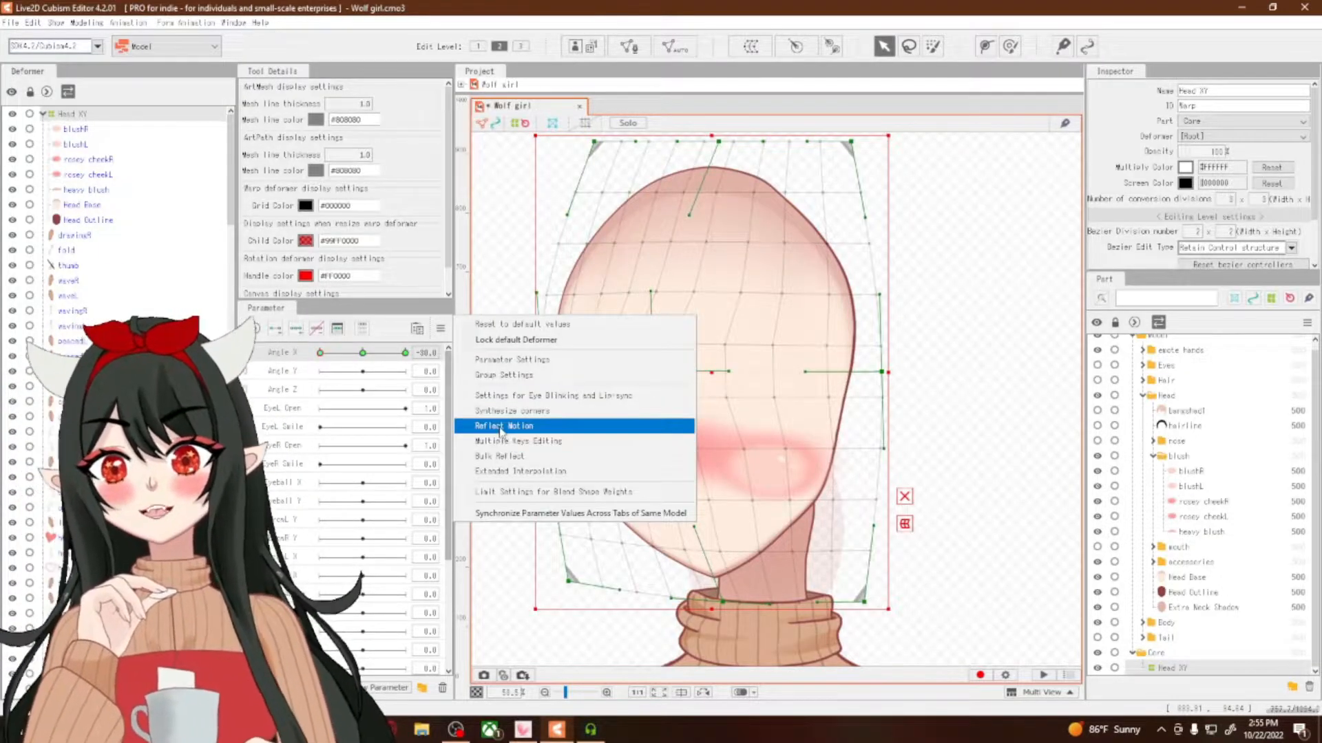
{"action": "left_click", "coordinate": [500, 430]}
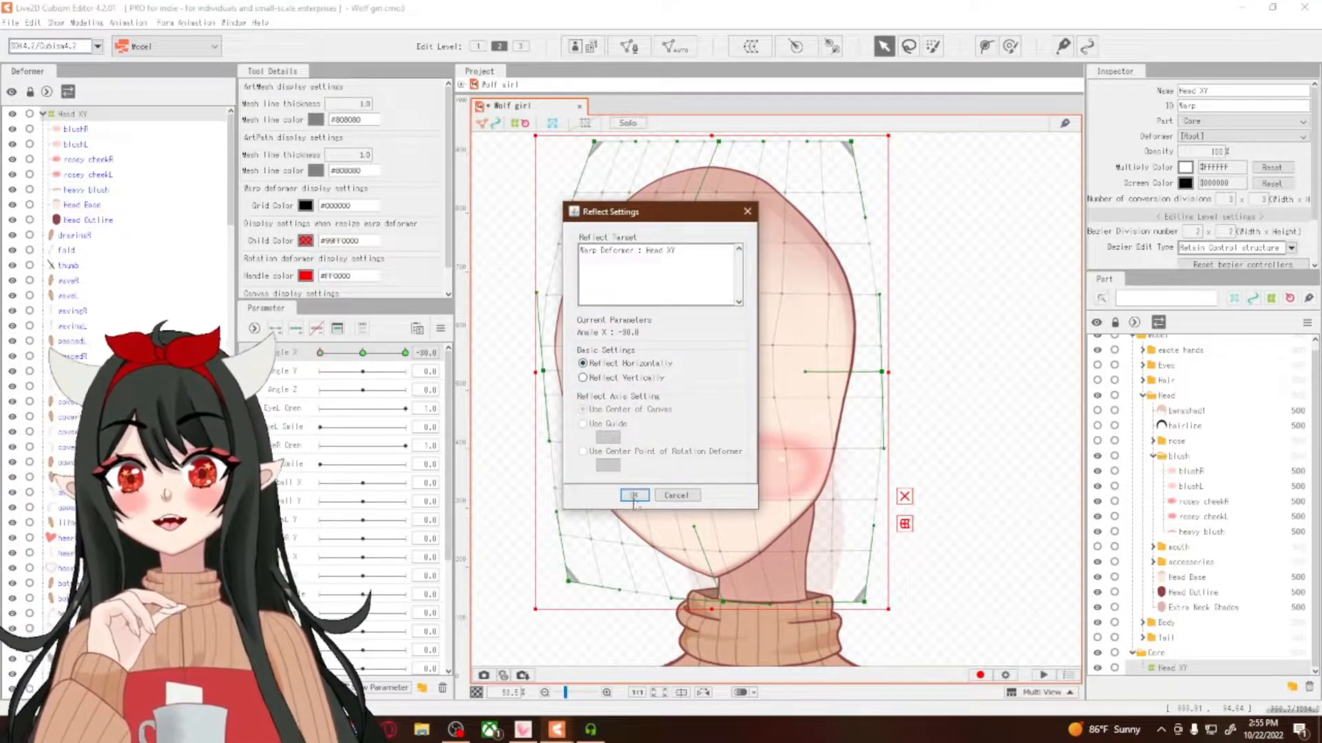
{"action": "left_click", "coordinate": [634, 497]}
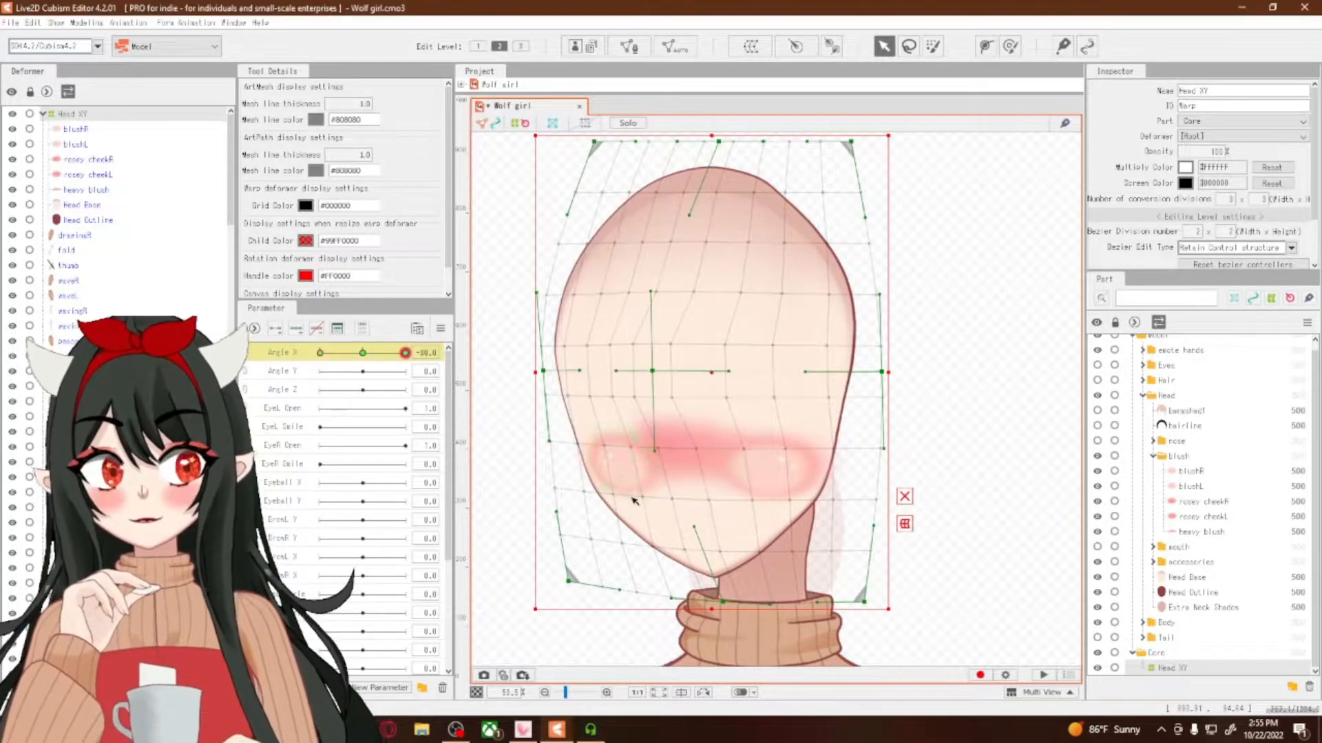
Move Angle X through 0 to 30 and nudge the deformer's right-edge middle point slightly inward
{"action": "left_click", "coordinate": [364, 354]}
{"action": "left_click", "coordinate": [404, 353]}
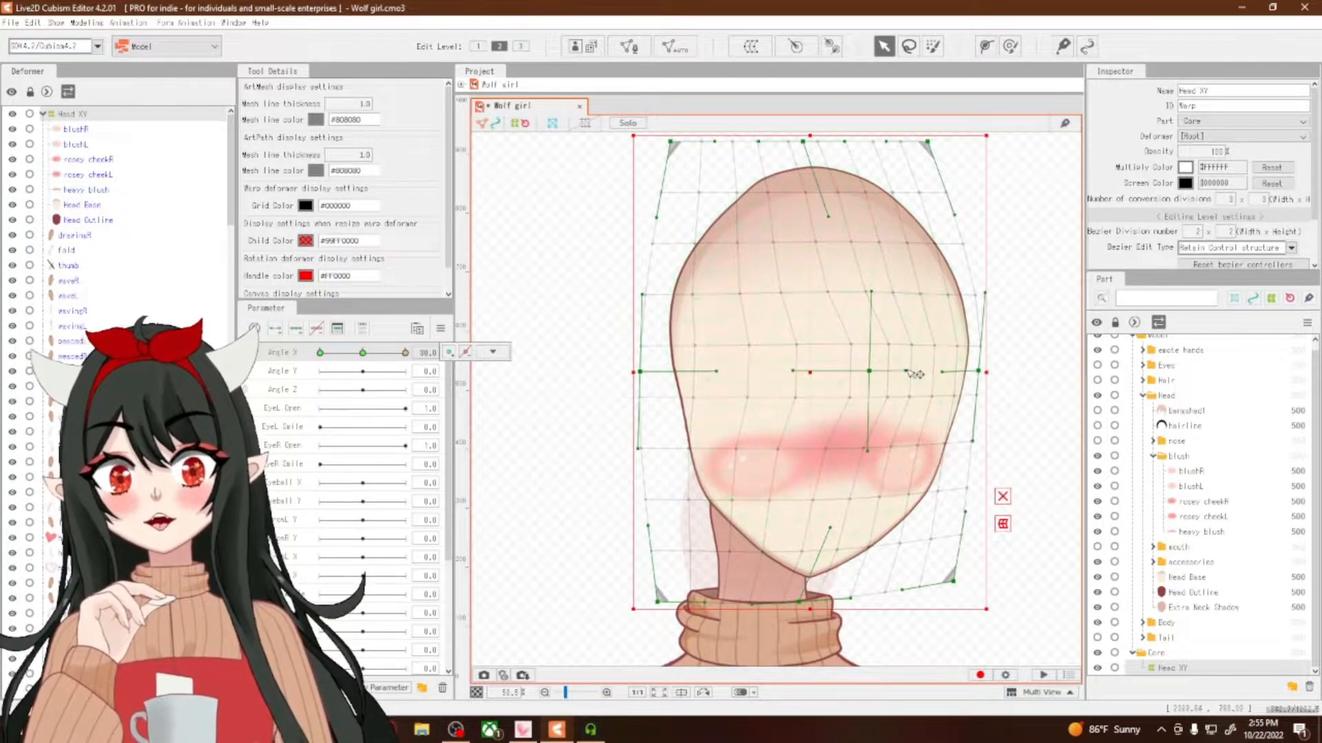
{"action": "left_click_drag", "start_coordinate": [978, 372], "coordinate": [973, 372]}
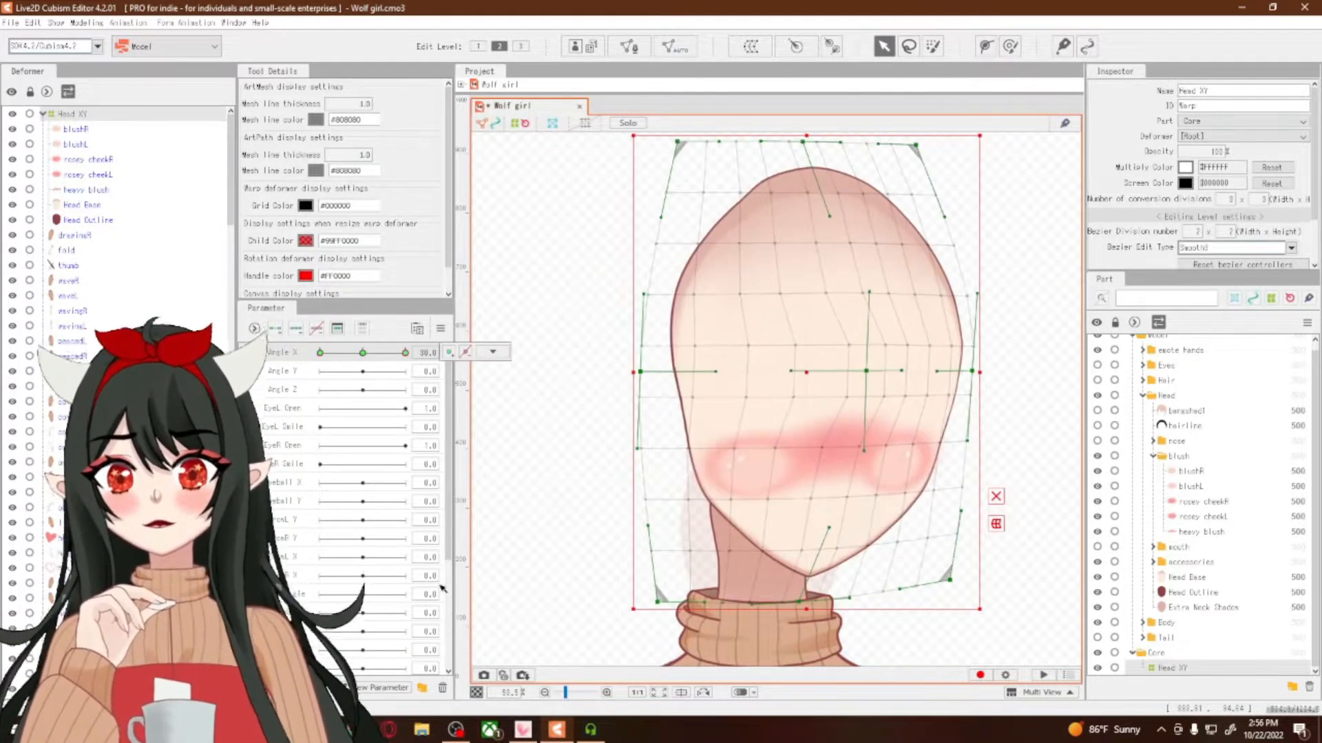
Preview the head turn by moving Angle X between 0, 30 and -30, ending at 0
{"action": "left_click", "coordinate": [363, 352]}
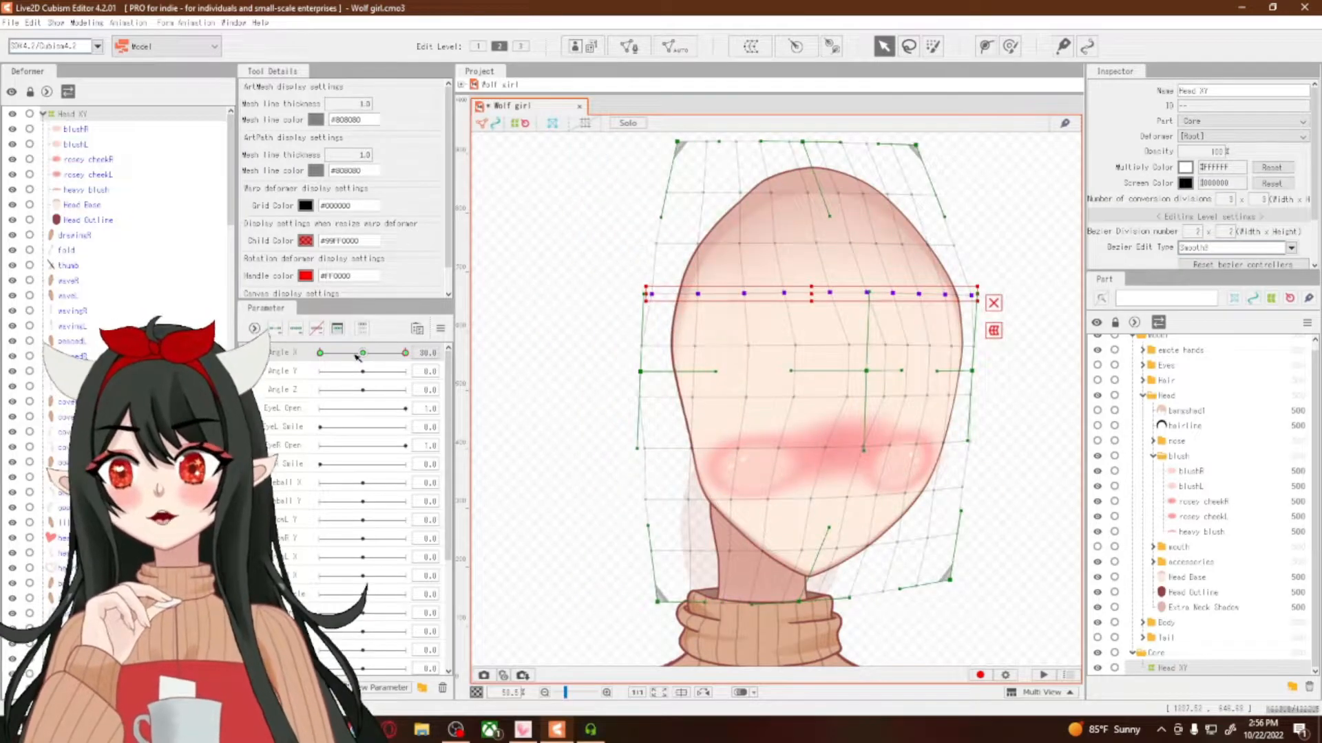
{"action": "left_click_drag", "start_coordinate": [368, 354], "coordinate": [405, 352]}
{"action": "left_click_drag", "start_coordinate": [454, 531], "coordinate": [319, 623]}
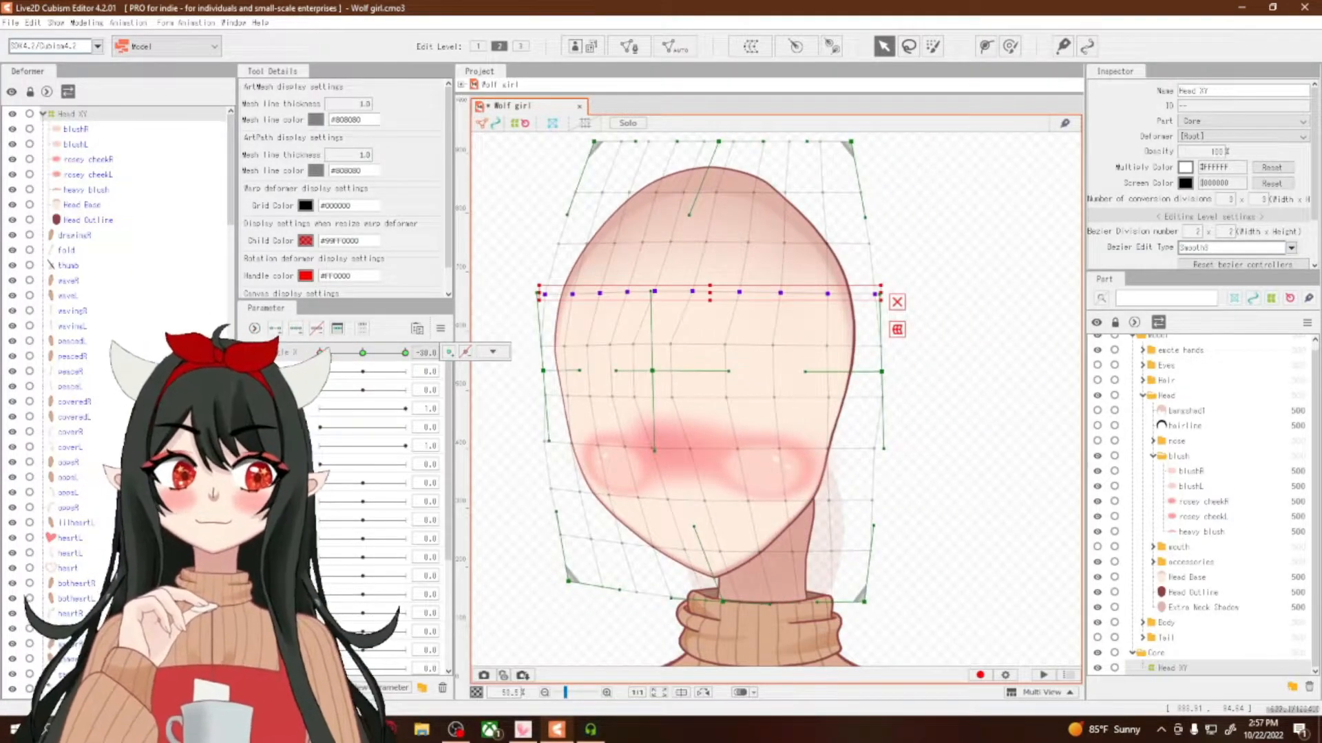
{"action": "left_click", "coordinate": [362, 356]}
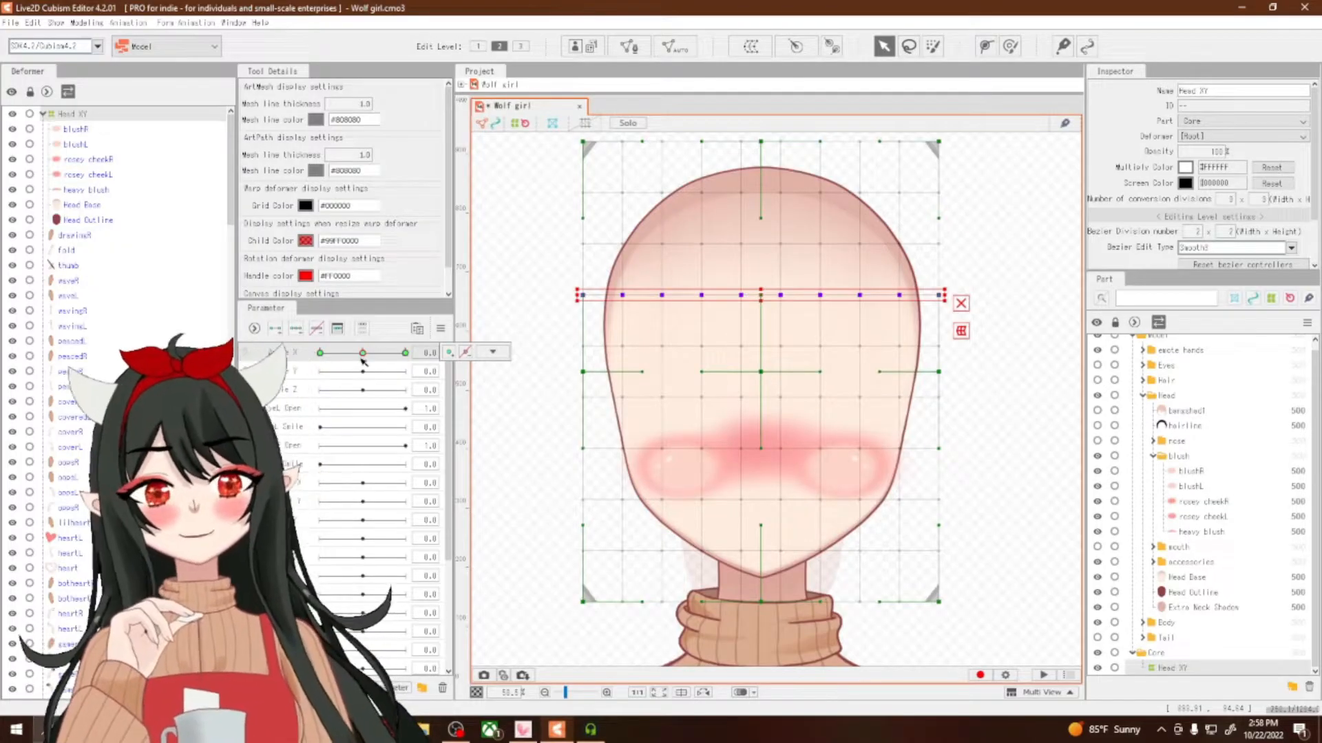
{"action": "left_click_drag", "start_coordinate": [362, 354], "coordinate": [374, 439]}
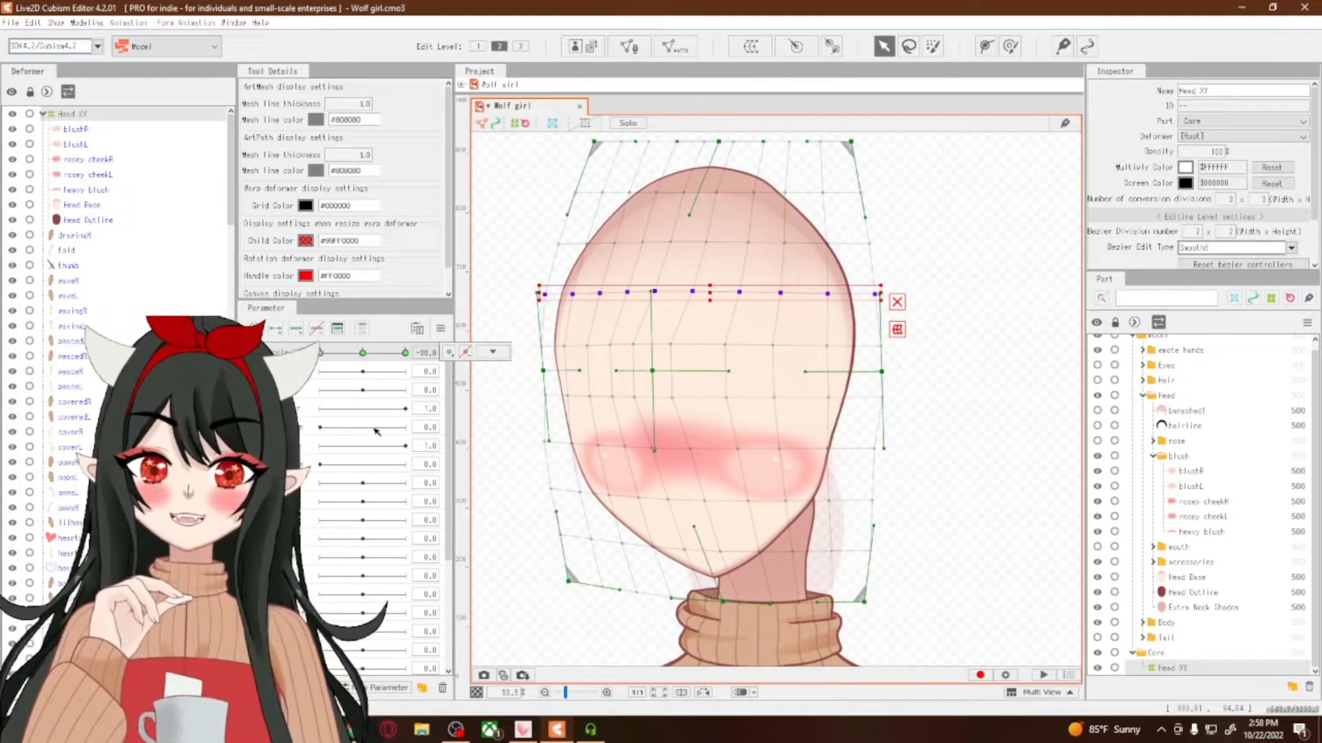
{"action": "left_click", "coordinate": [362, 352]}
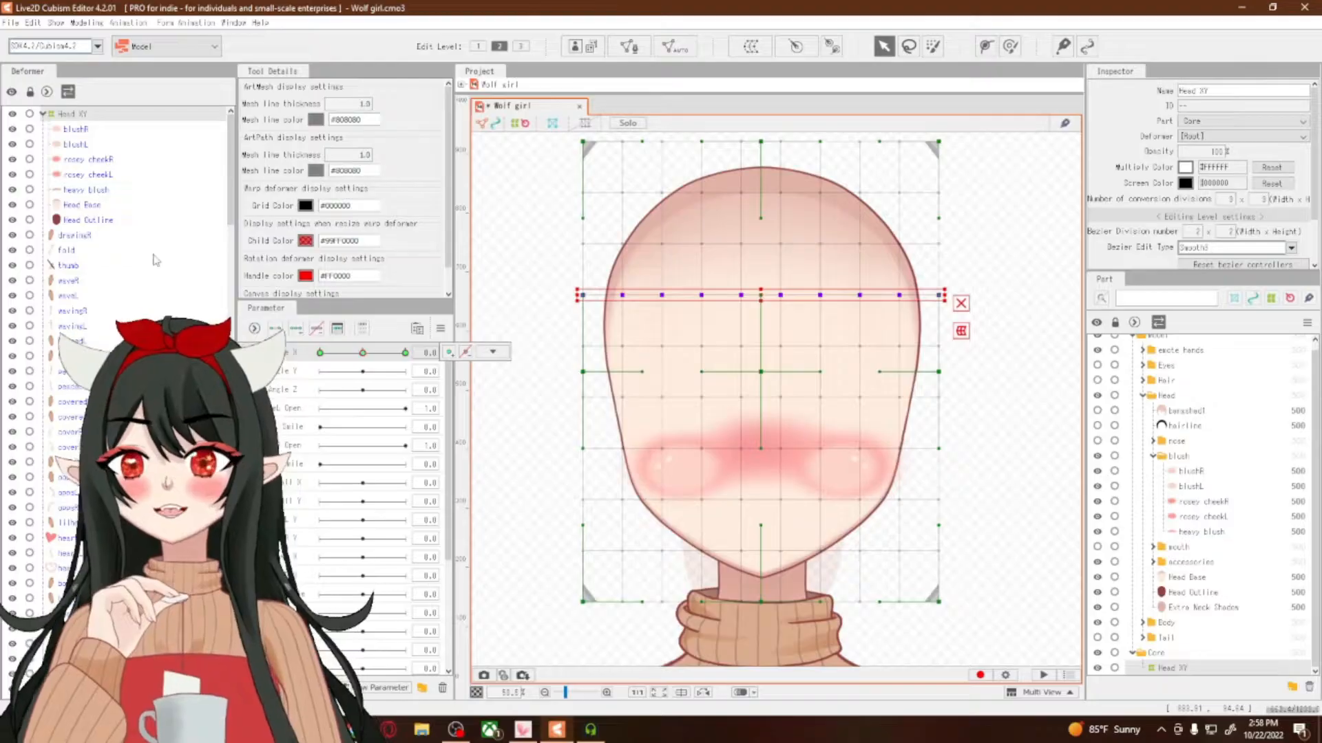
Create a warp deformer named Blush XY Adj in the Core part as parent of the five blush and rosy cheek meshes
{"action": "left_click", "coordinate": [74, 129]}
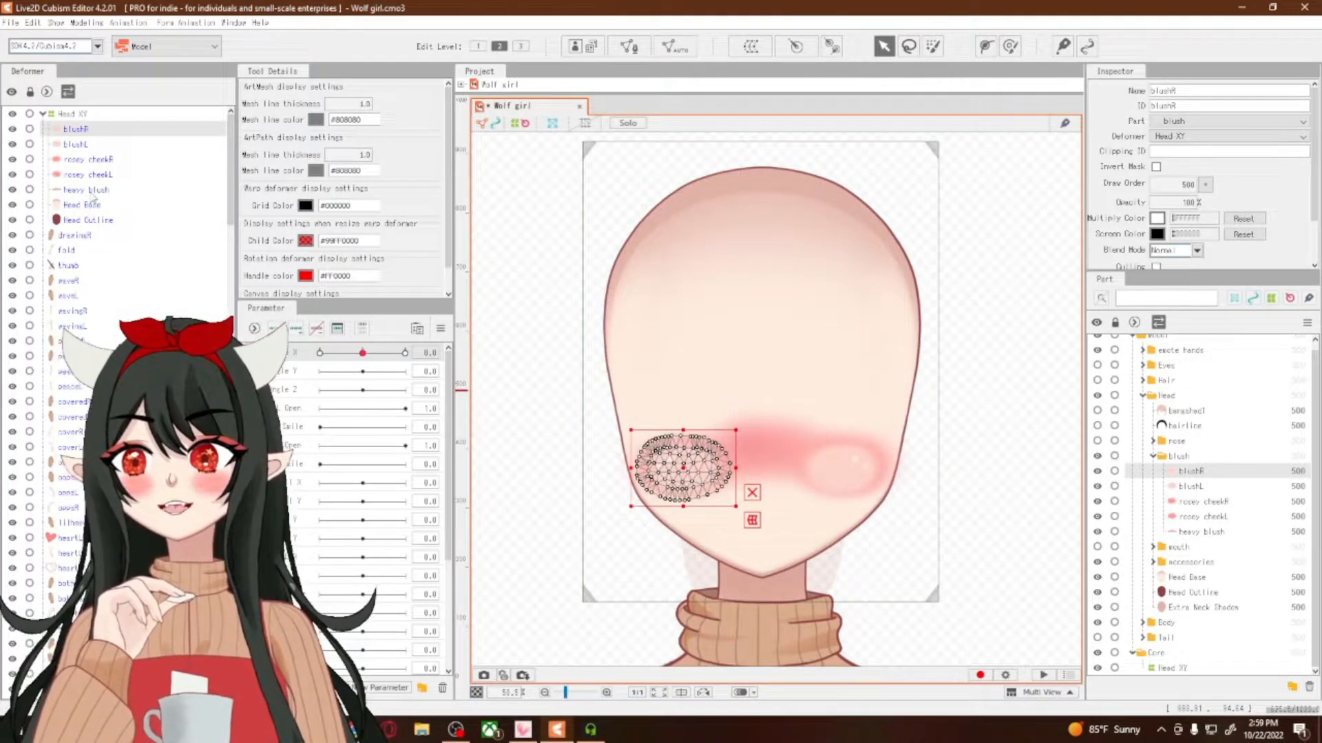
{"action": "left_click", "coordinate": [91, 191], "text": "shift"}
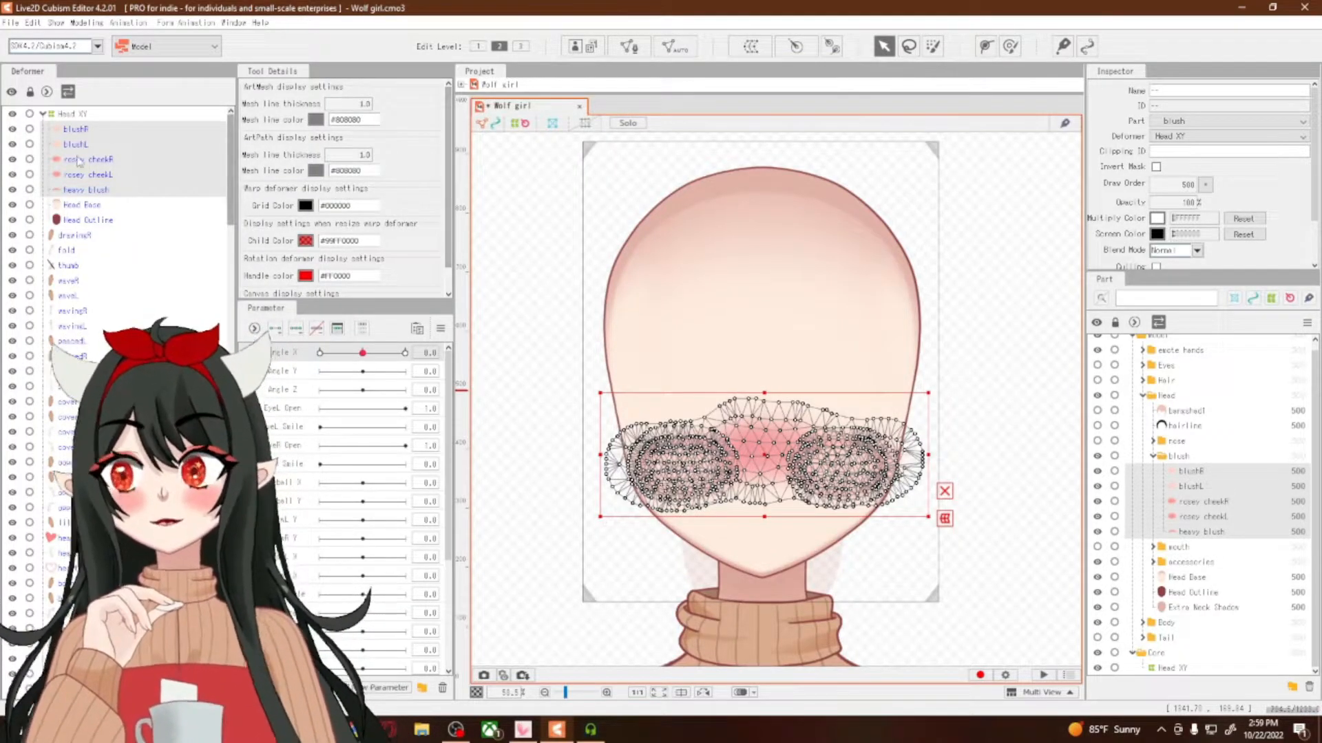
{"action": "left_click", "coordinate": [757, 52]}
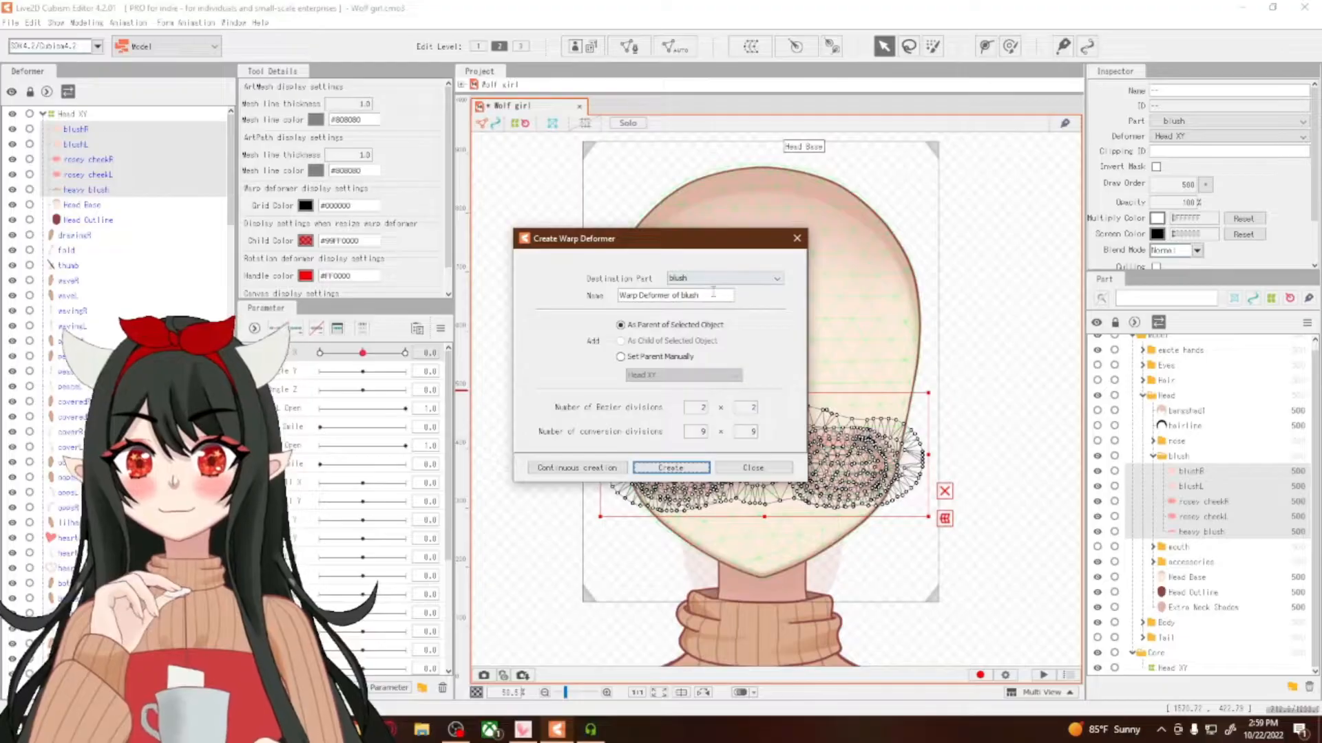
{"action": "left_click", "coordinate": [719, 278]}
{"action": "left_click_drag", "start_coordinate": [778, 343], "coordinate": [781, 390]}
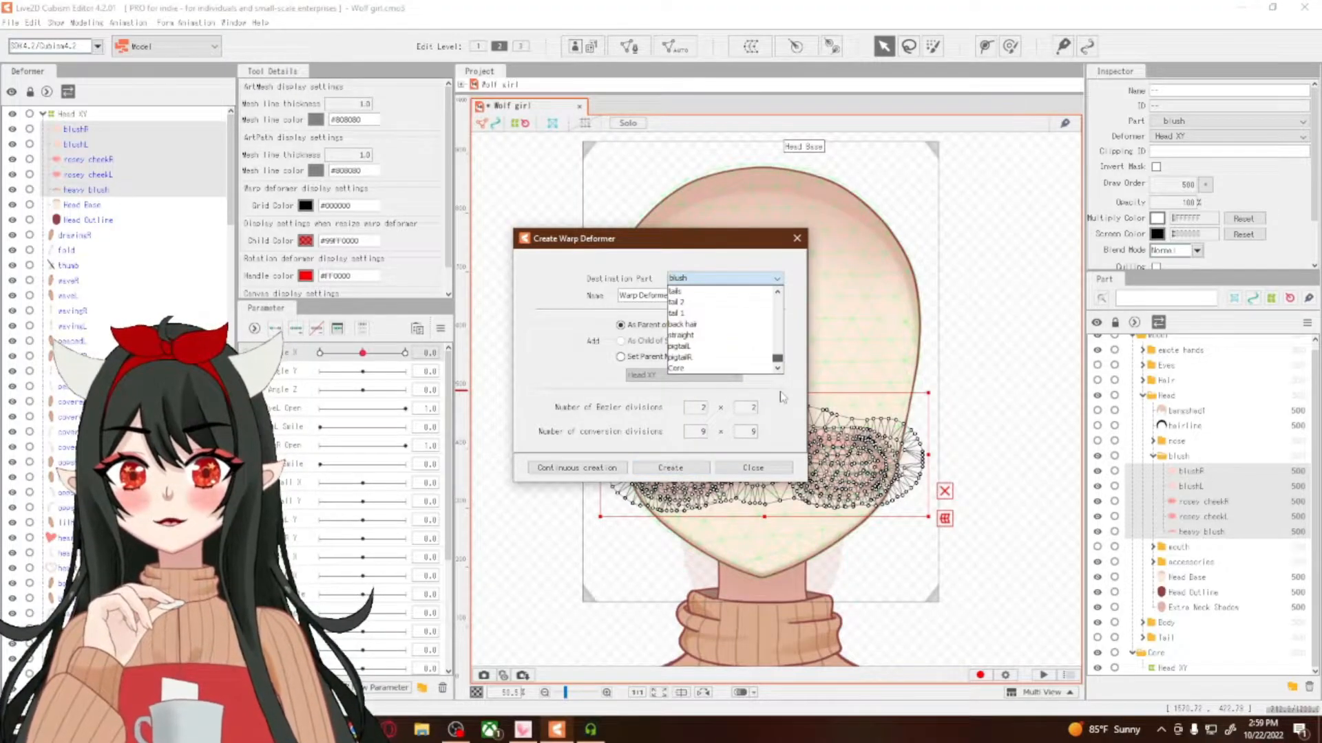
{"action": "left_click", "coordinate": [718, 370]}
{"action": "triple_click", "coordinate": [673, 296]}
{"action": "type", "text": "Blu"}
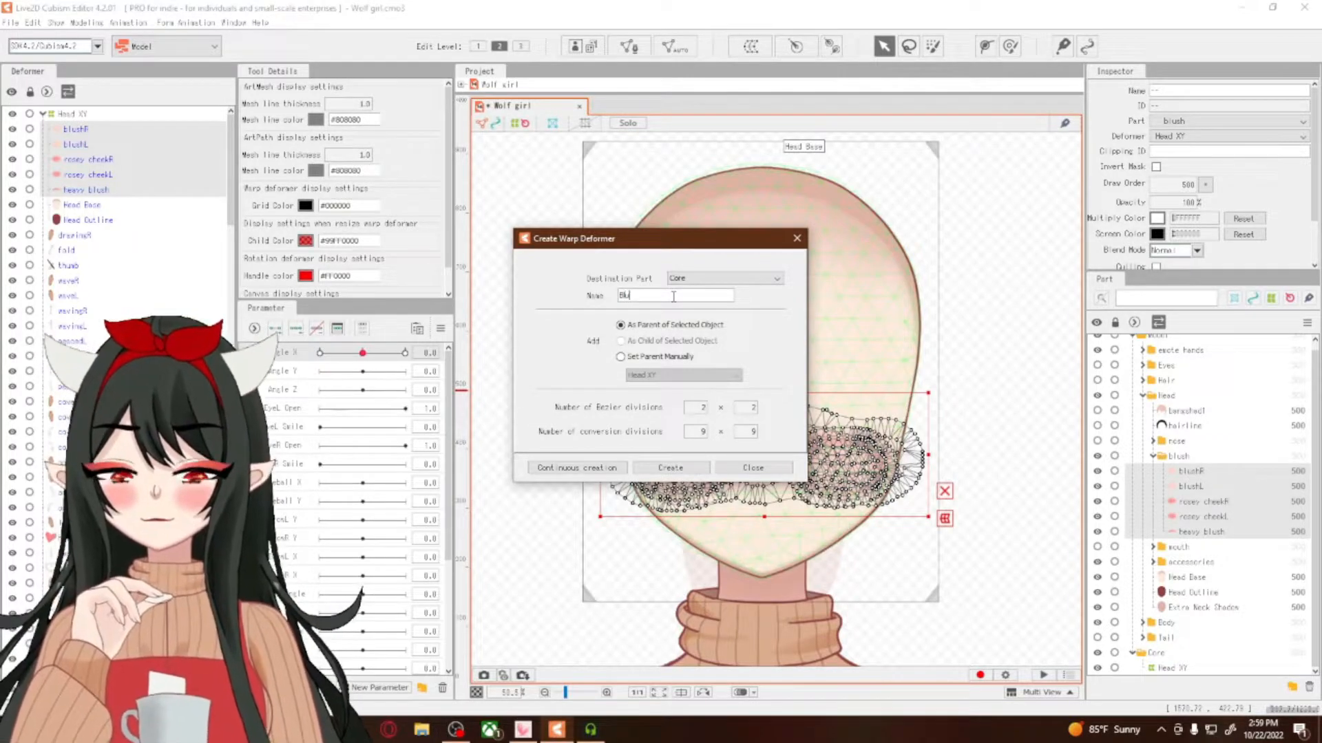
{"action": "type", "text": "sh XY"}
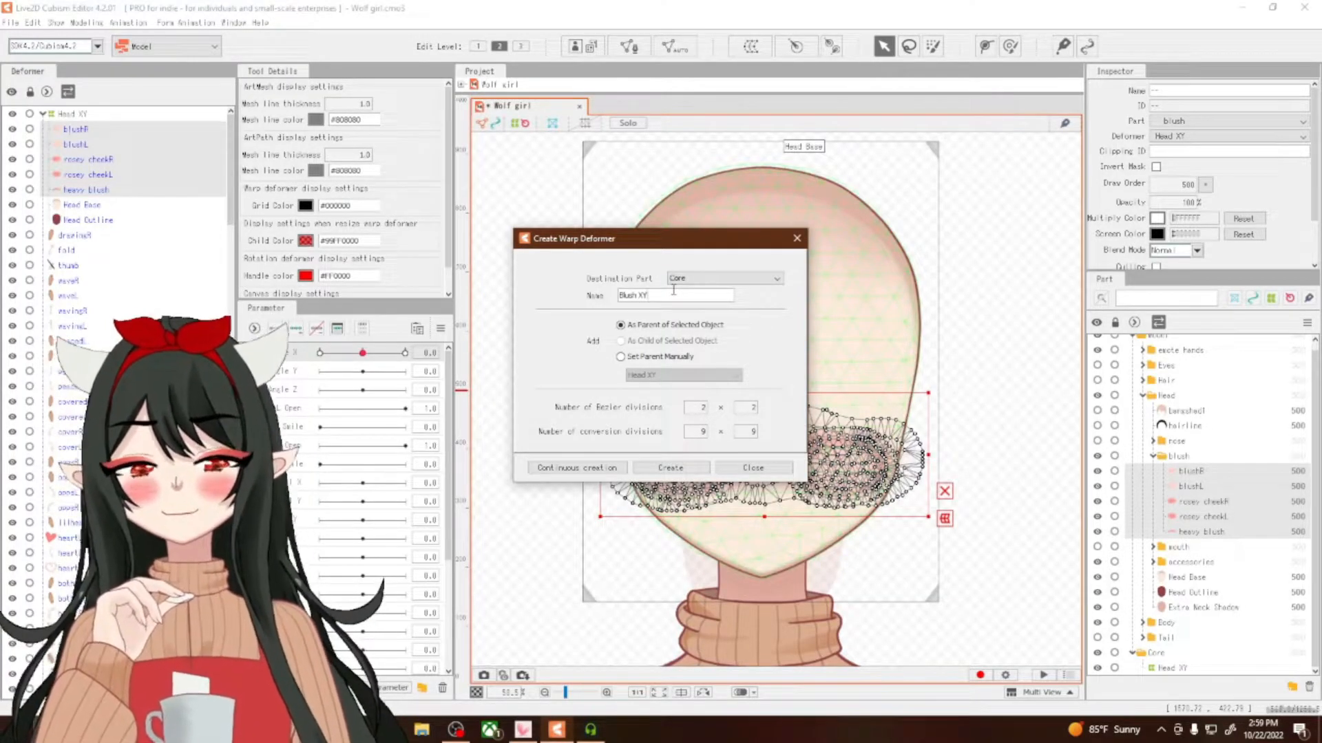
{"action": "type", "text": " Adj"}
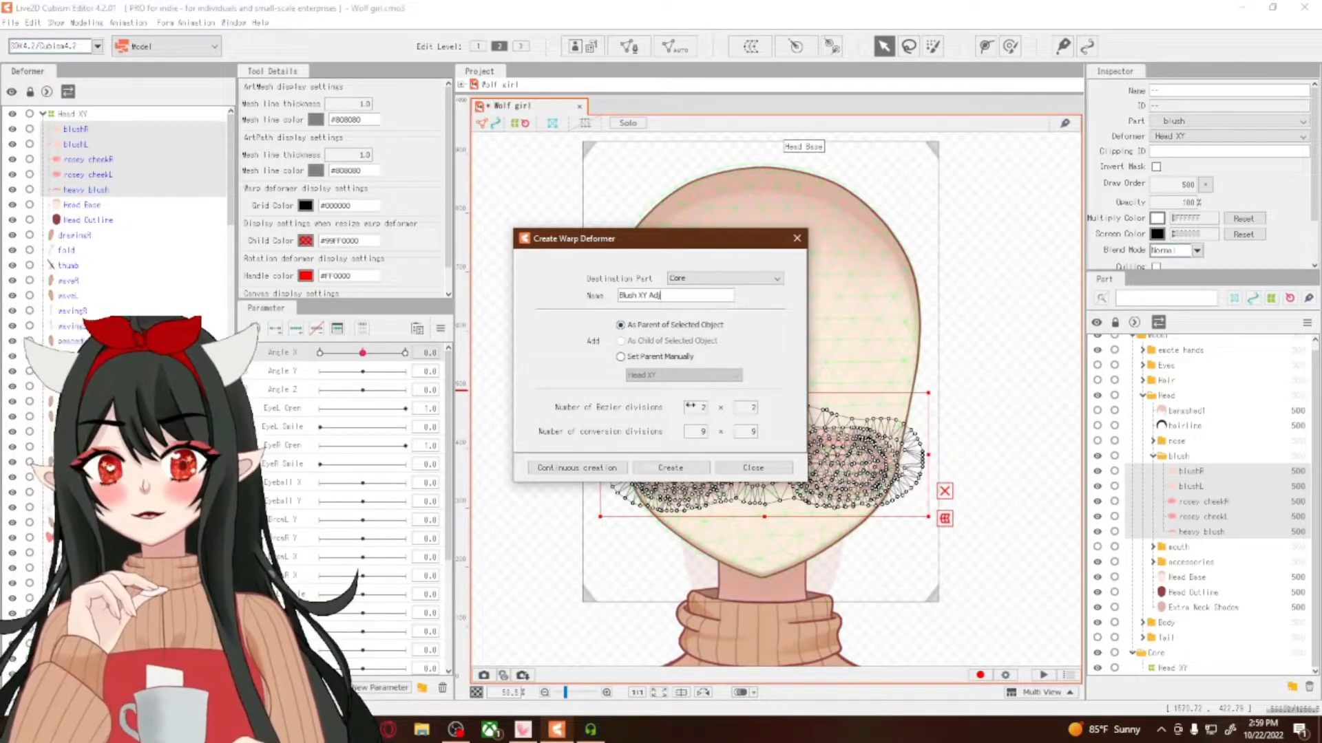
{"action": "left_click", "coordinate": [686, 467]}
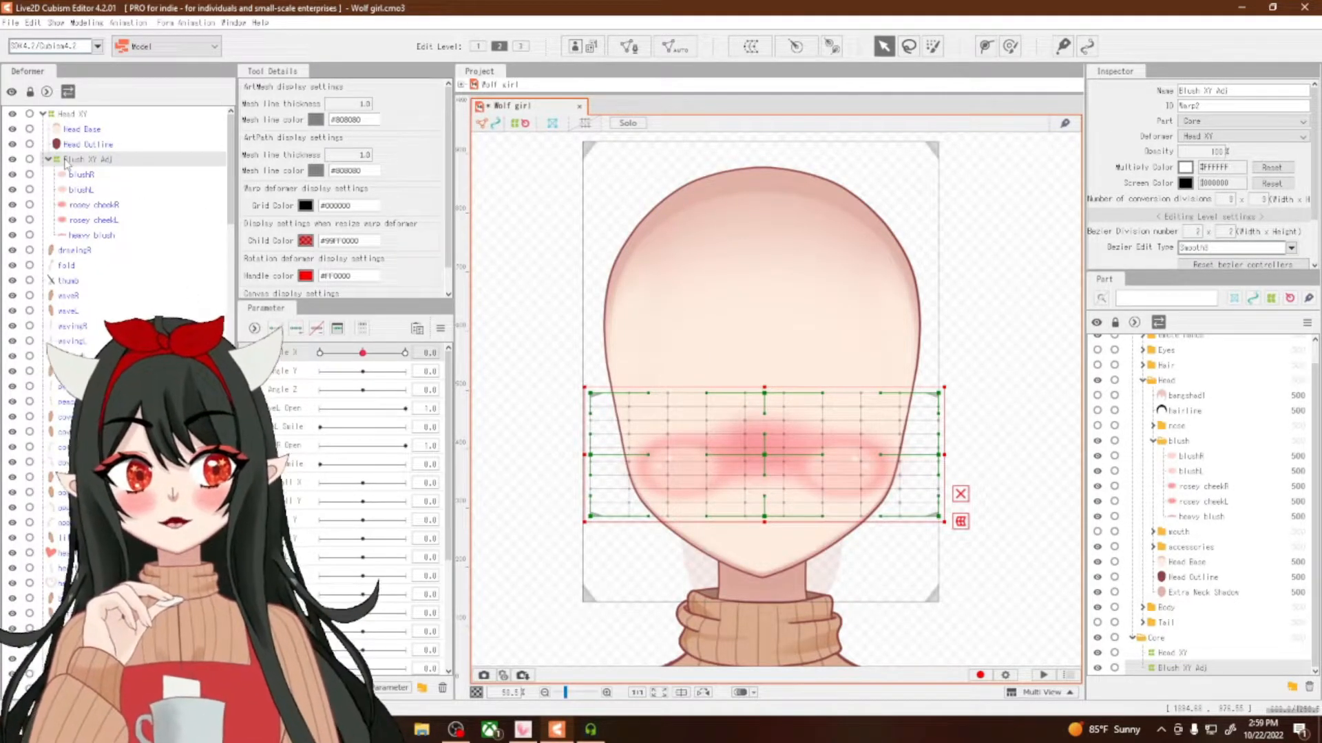
Add three key points on Angle X for the Blush XY Adj deformer and adjust its edge and centre points at Angle X -30
{"action": "left_click", "coordinate": [296, 333]}
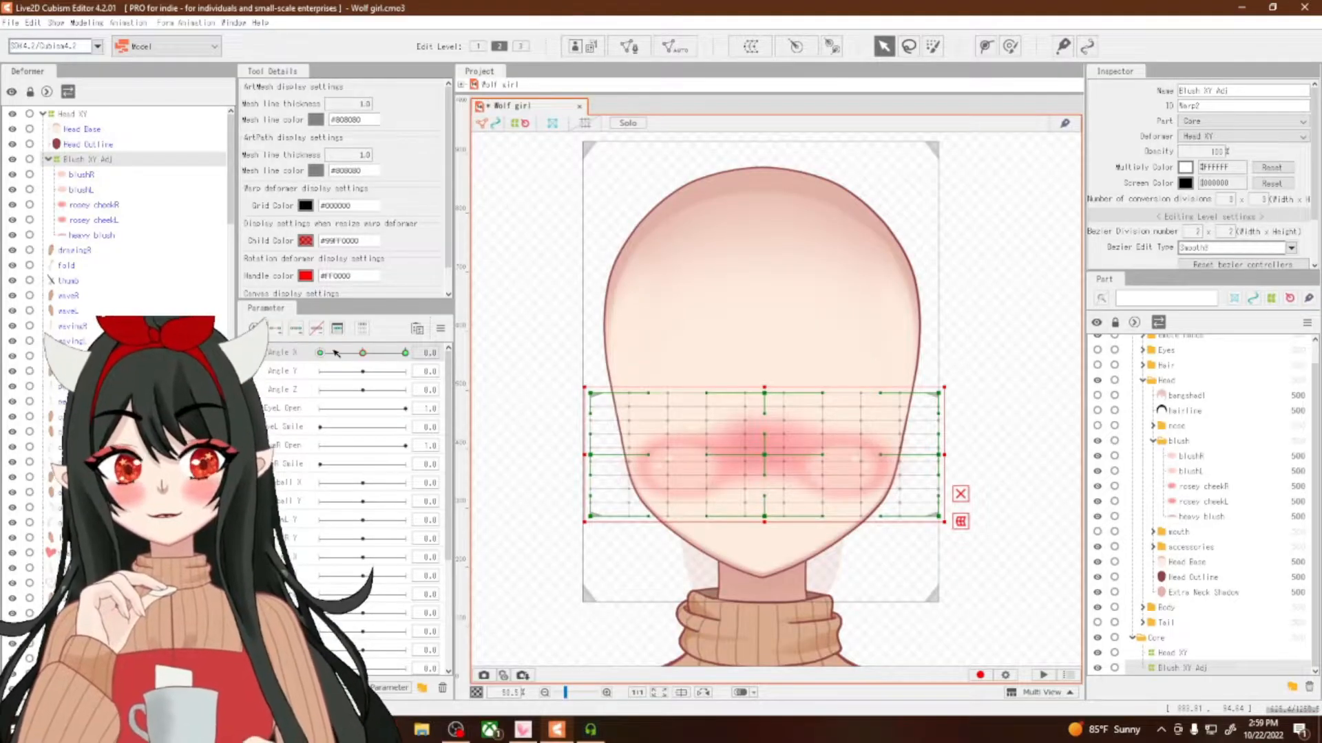
{"action": "left_click_drag", "start_coordinate": [363, 353], "coordinate": [307, 372]}
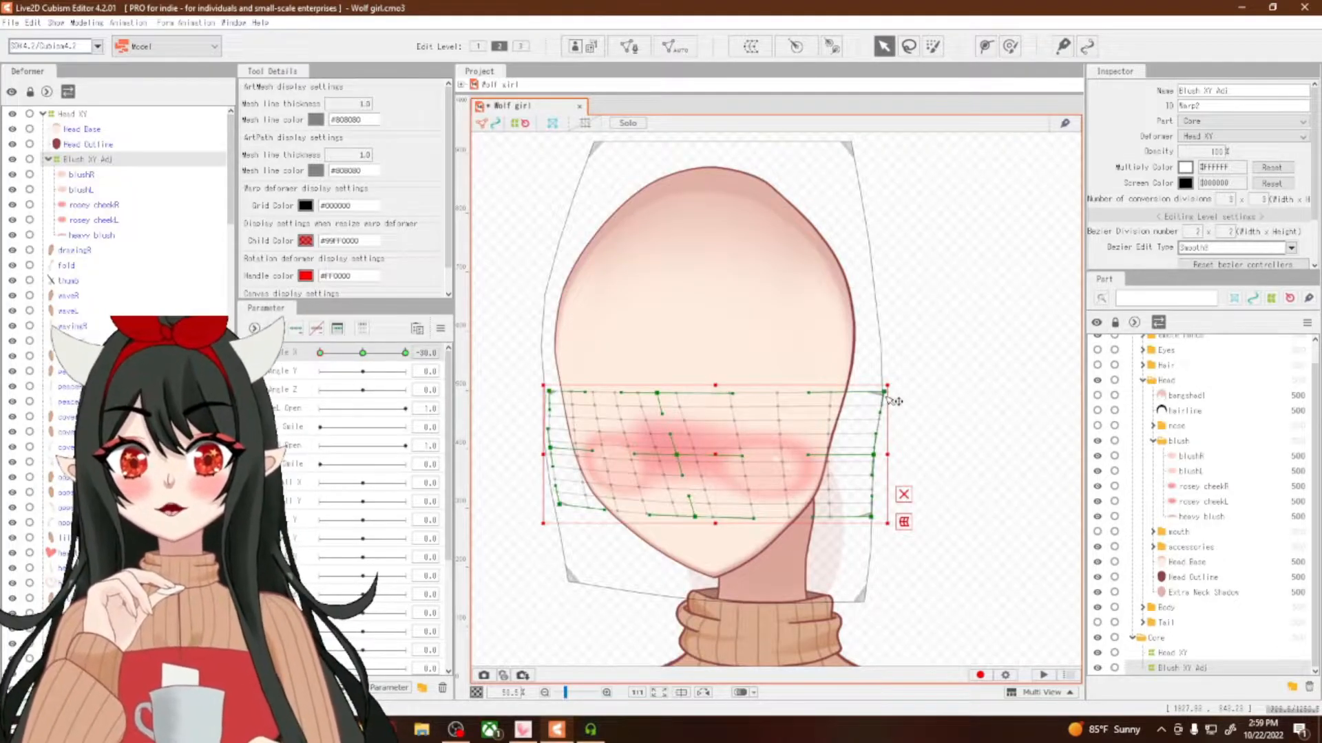
{"action": "left_click_drag", "start_coordinate": [886, 396], "coordinate": [887, 396]}
{"action": "left_click_drag", "start_coordinate": [550, 392], "coordinate": [544, 391]}
{"action": "left_click_drag", "start_coordinate": [551, 450], "coordinate": [544, 453]}
{"action": "left_click_drag", "start_coordinate": [879, 522], "coordinate": [886, 521]}
{"action": "left_click_drag", "start_coordinate": [880, 456], "coordinate": [881, 455]}
{"action": "left_click_drag", "start_coordinate": [737, 393], "coordinate": [738, 389]}
{"action": "left_click_drag", "start_coordinate": [678, 457], "coordinate": [669, 457]}
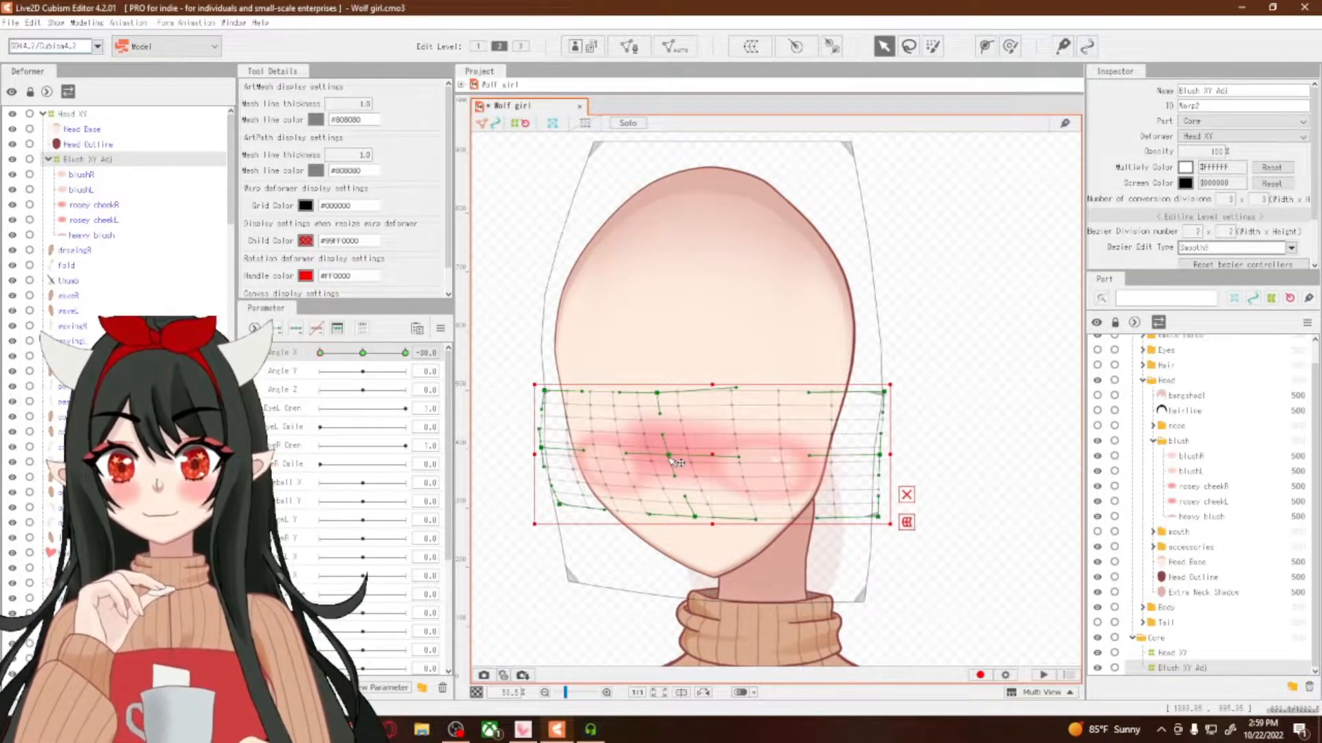
Adjust the Blush XY Adj deformer's side, upper and lower points at Angle X 30, and preview the turn across the Angle X range
{"action": "left_click", "coordinate": [363, 353]}
{"action": "left_click", "coordinate": [405, 352]}
{"action": "left_click_drag", "start_coordinate": [977, 454], "coordinate": [981, 454]}
{"action": "left_click_drag", "start_coordinate": [654, 454], "coordinate": [645, 454]}
{"action": "left_click_drag", "start_coordinate": [651, 396], "coordinate": [646, 387]}
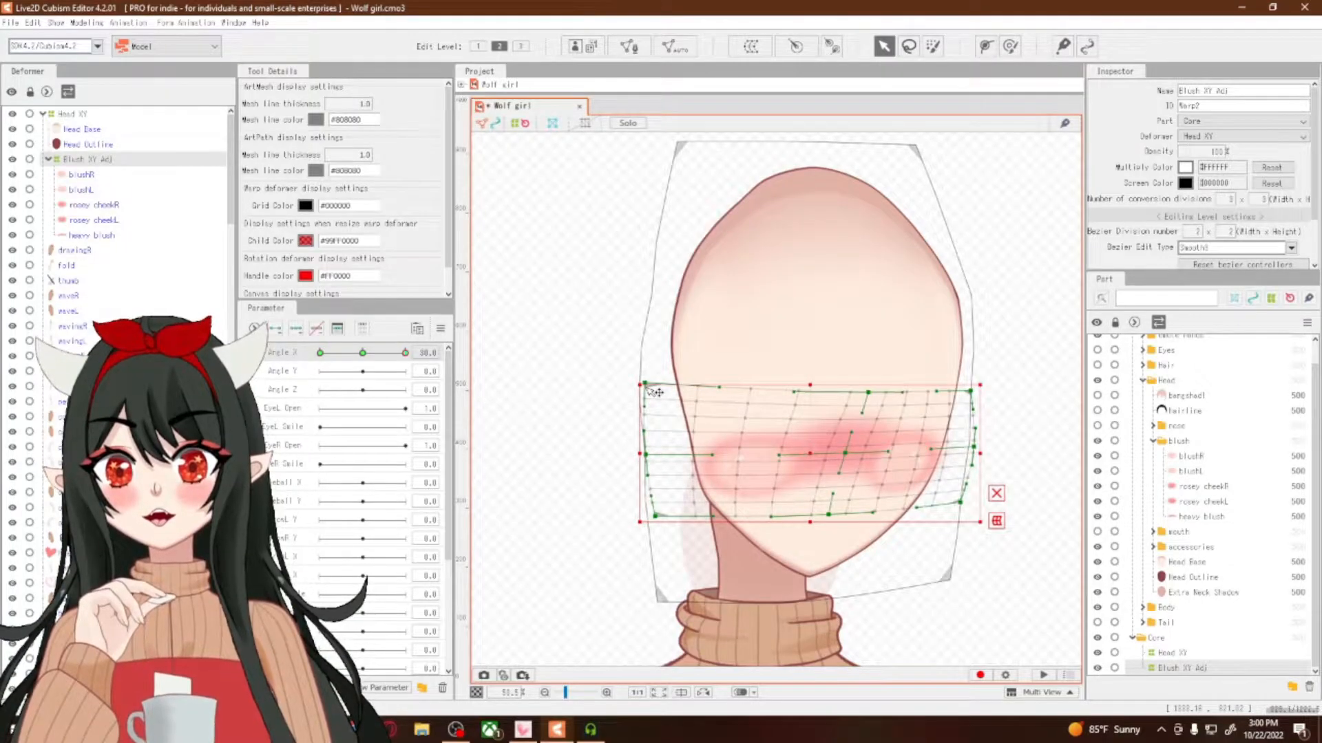
{"action": "left_click_drag", "start_coordinate": [655, 515], "coordinate": [665, 528]}
{"action": "left_click_drag", "start_coordinate": [833, 517], "coordinate": [841, 519]}
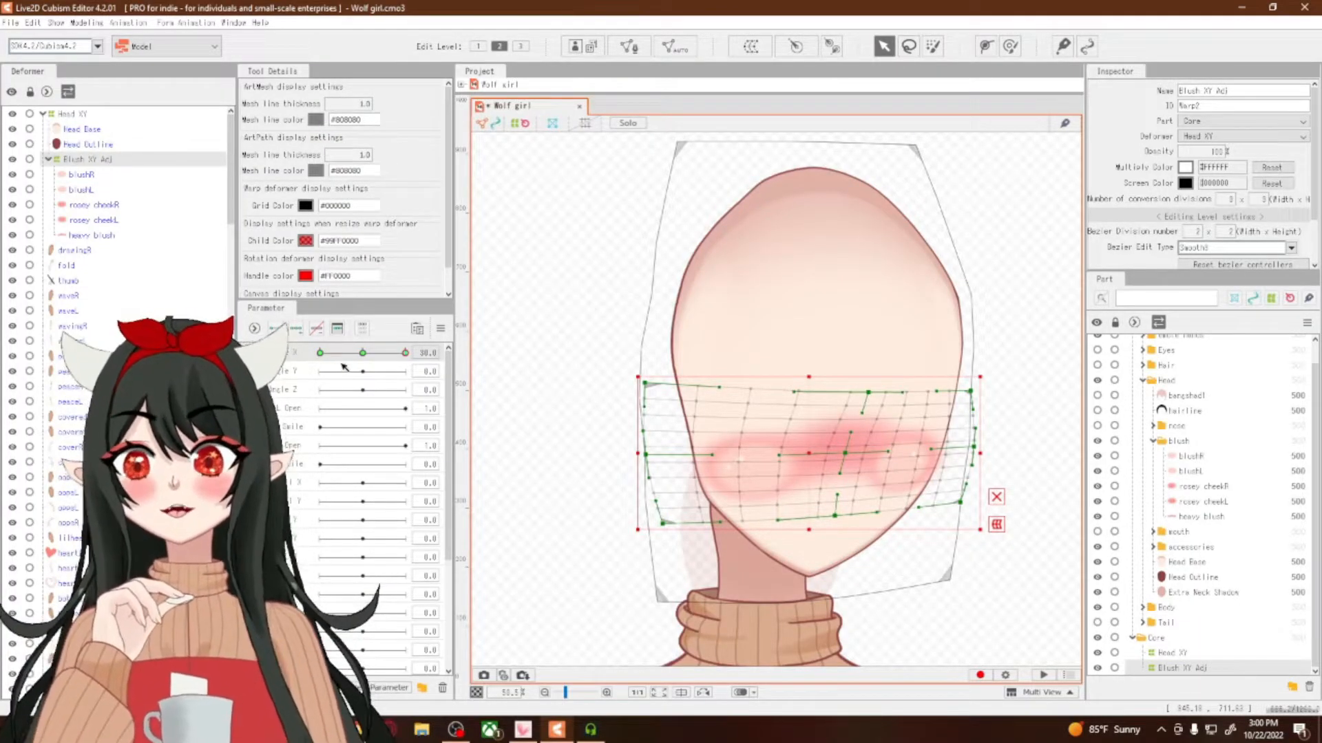
{"action": "left_click_drag", "start_coordinate": [368, 355], "coordinate": [299, 469]}
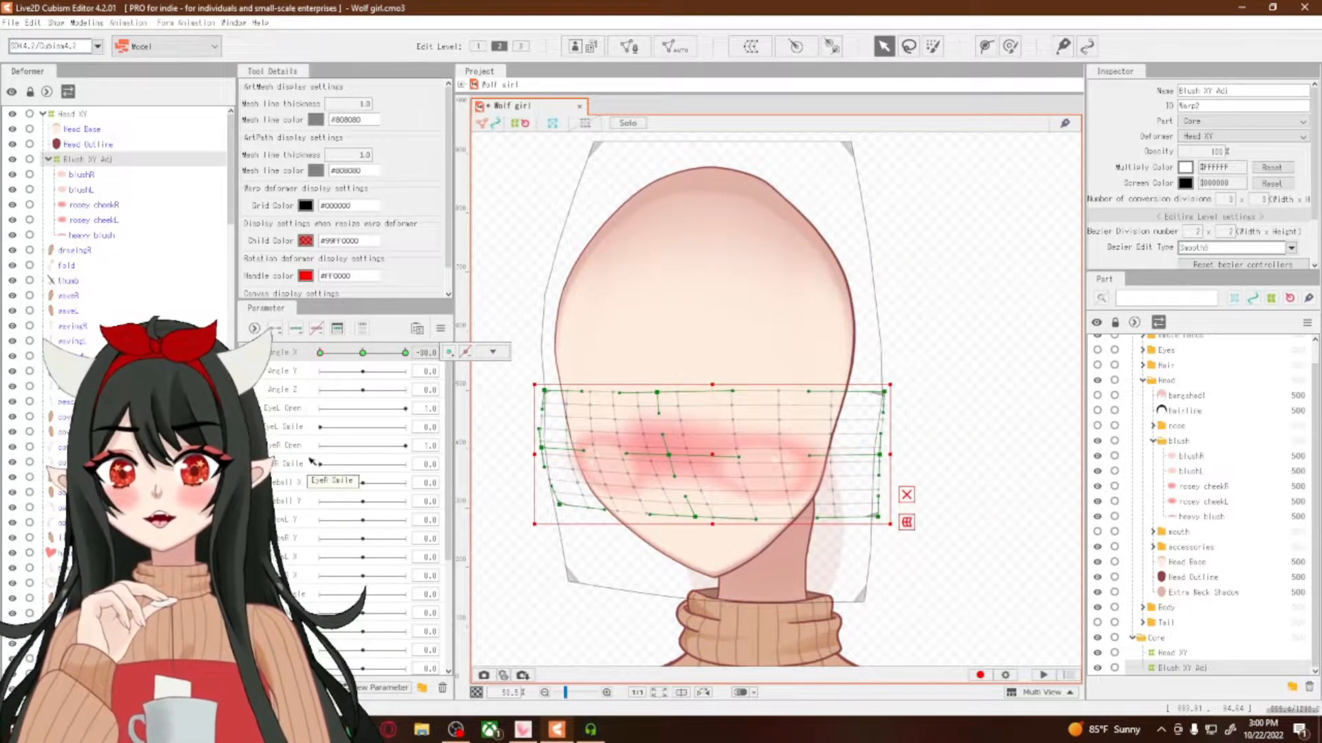
{"action": "mouse_move", "coordinate": [362, 355]}
{"action": "left_mouse_down"}
{"action": "mouse_move", "coordinate": [321, 375]}
{"action": "mouse_move", "coordinate": [445, 397]}
{"action": "mouse_move", "coordinate": [335, 409]}
{"action": "mouse_move", "coordinate": [432, 420]}
{"action": "mouse_move", "coordinate": [411, 446]}
{"action": "mouse_move", "coordinate": [327, 385]}
{"action": "mouse_move", "coordinate": [370, 355]}
{"action": "left_mouse_up"}
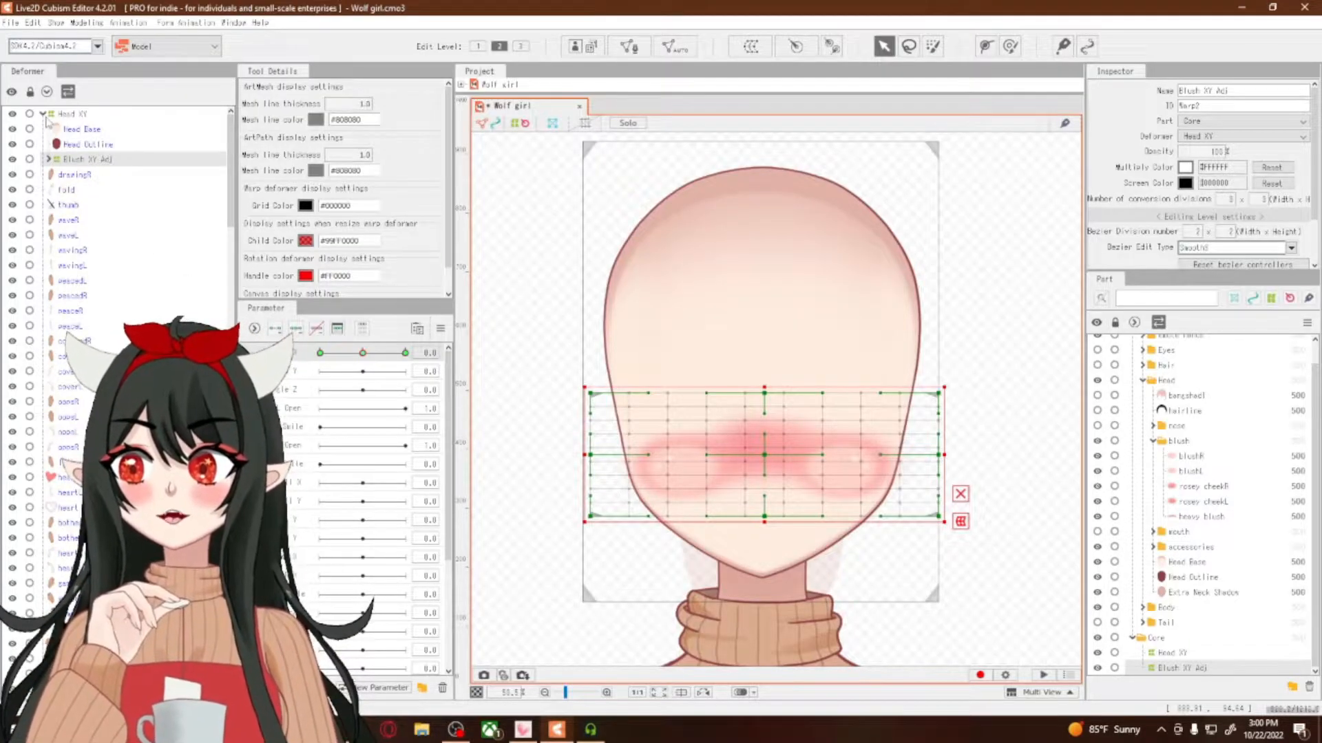
Collapse the Head XY hierarchy, select the browR mesh and make the Eyes part visible
{"action": "left_click", "coordinate": [43, 114]}
{"action": "scroll", "coordinate": [117, 207], "scroll_direction": "down", "scroll_amount": 8}
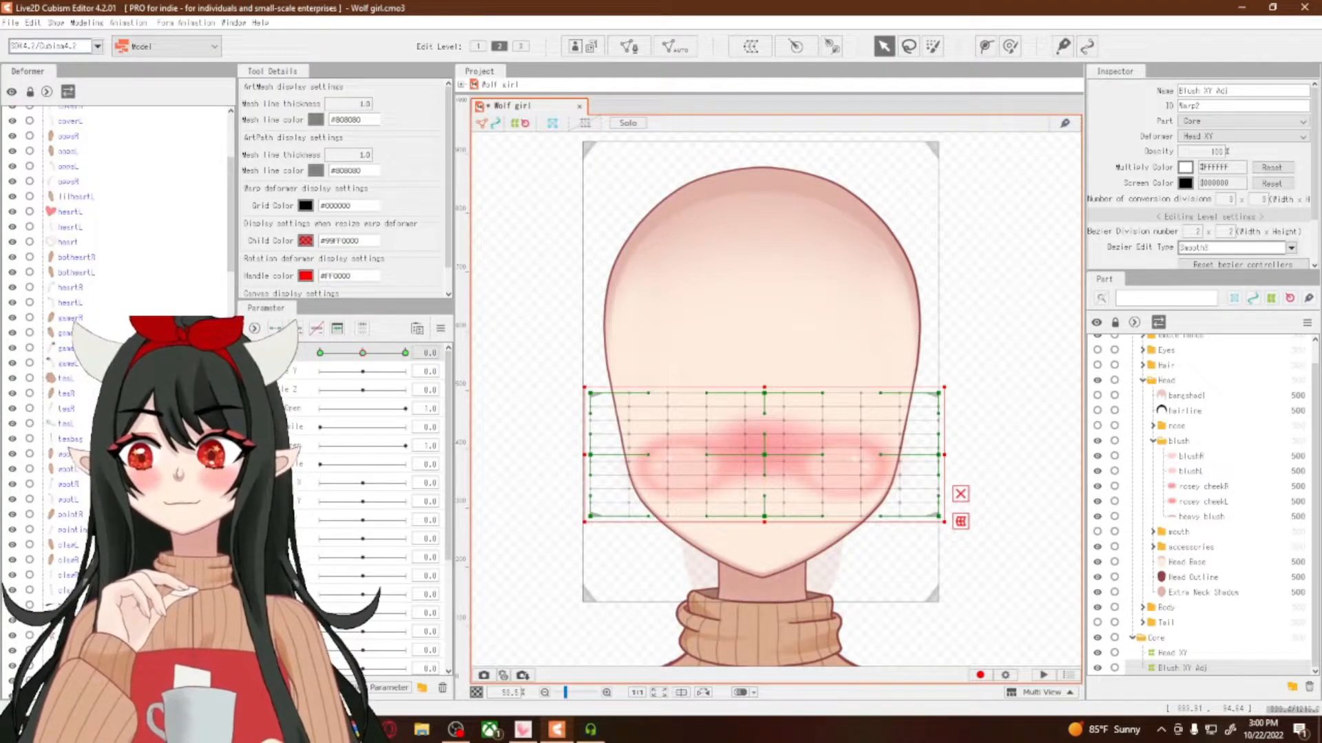
{"action": "left_click", "coordinate": [72, 441]}
{"action": "left_click", "coordinate": [72, 455]}
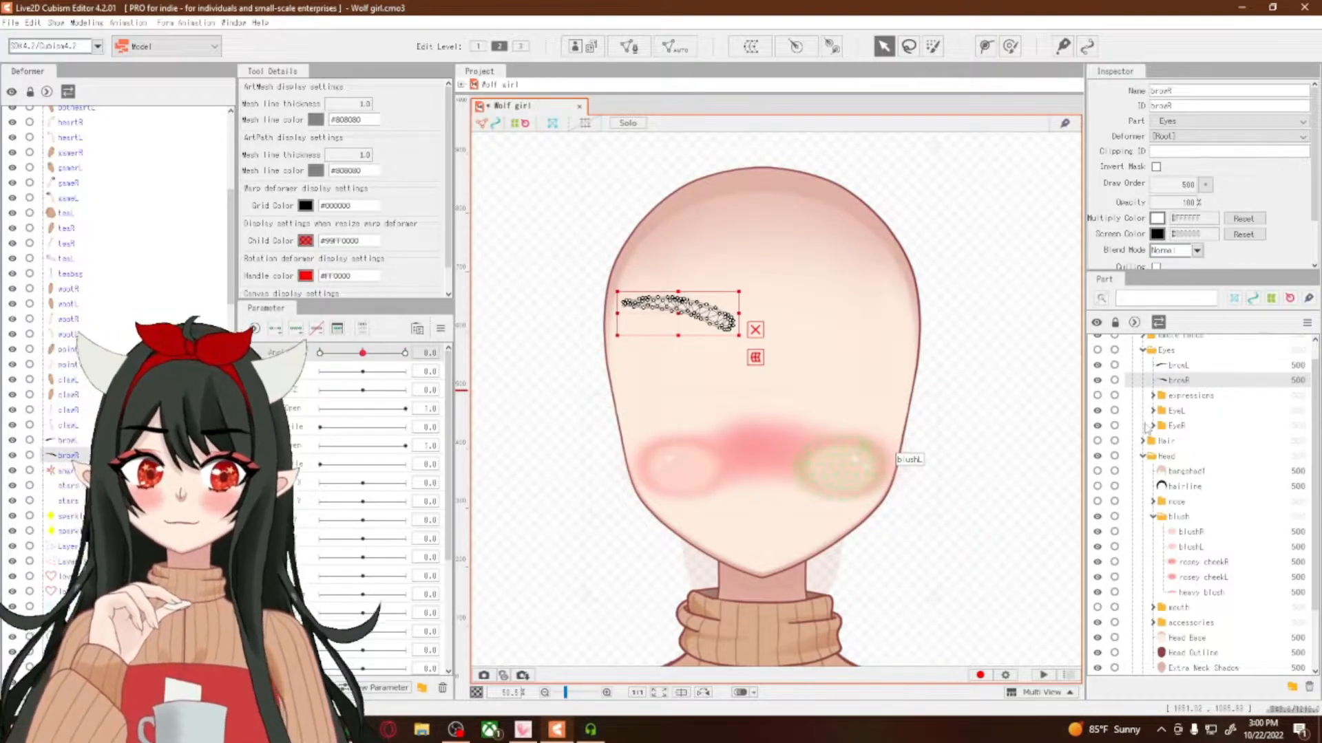
{"action": "left_click", "coordinate": [1097, 350]}
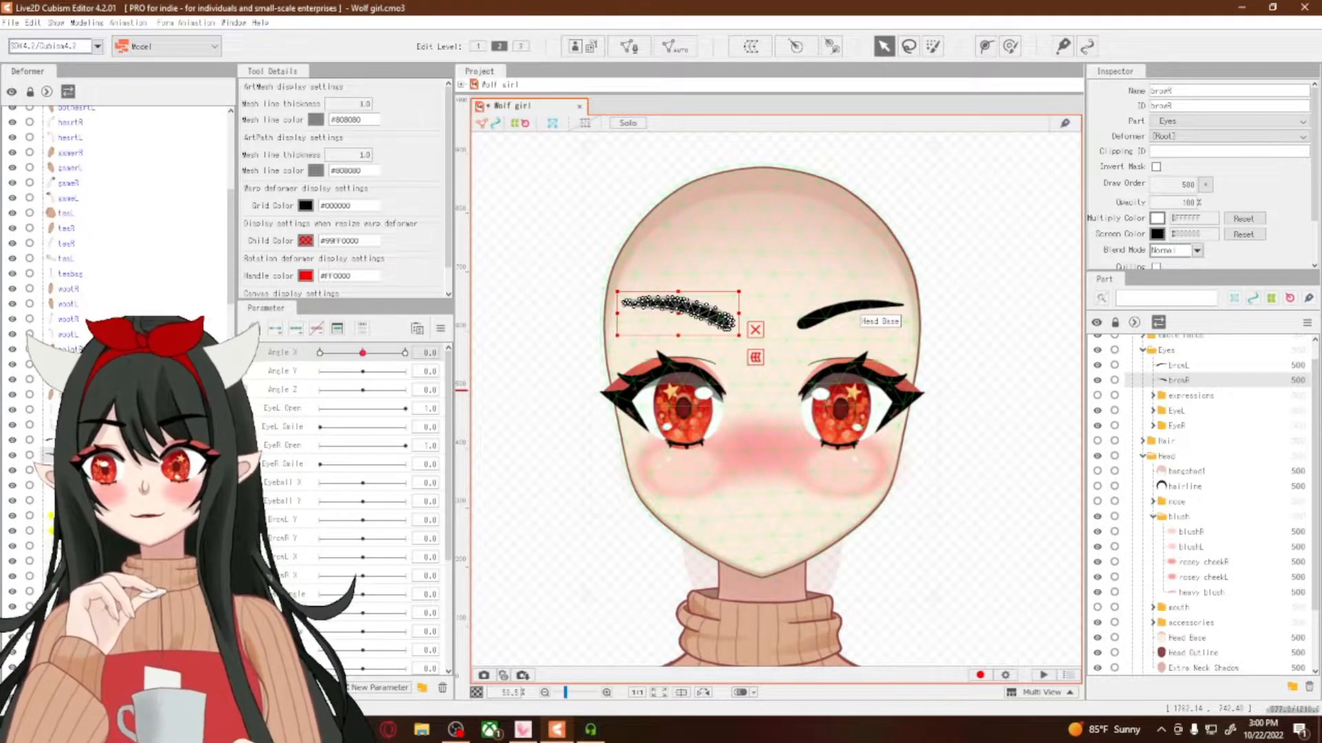
{"action": "scroll", "coordinate": [122, 206], "scroll_direction": "up", "scroll_amount": 7}
{"action": "scroll", "coordinate": [122, 207], "scroll_direction": "down", "scroll_amount": 5}
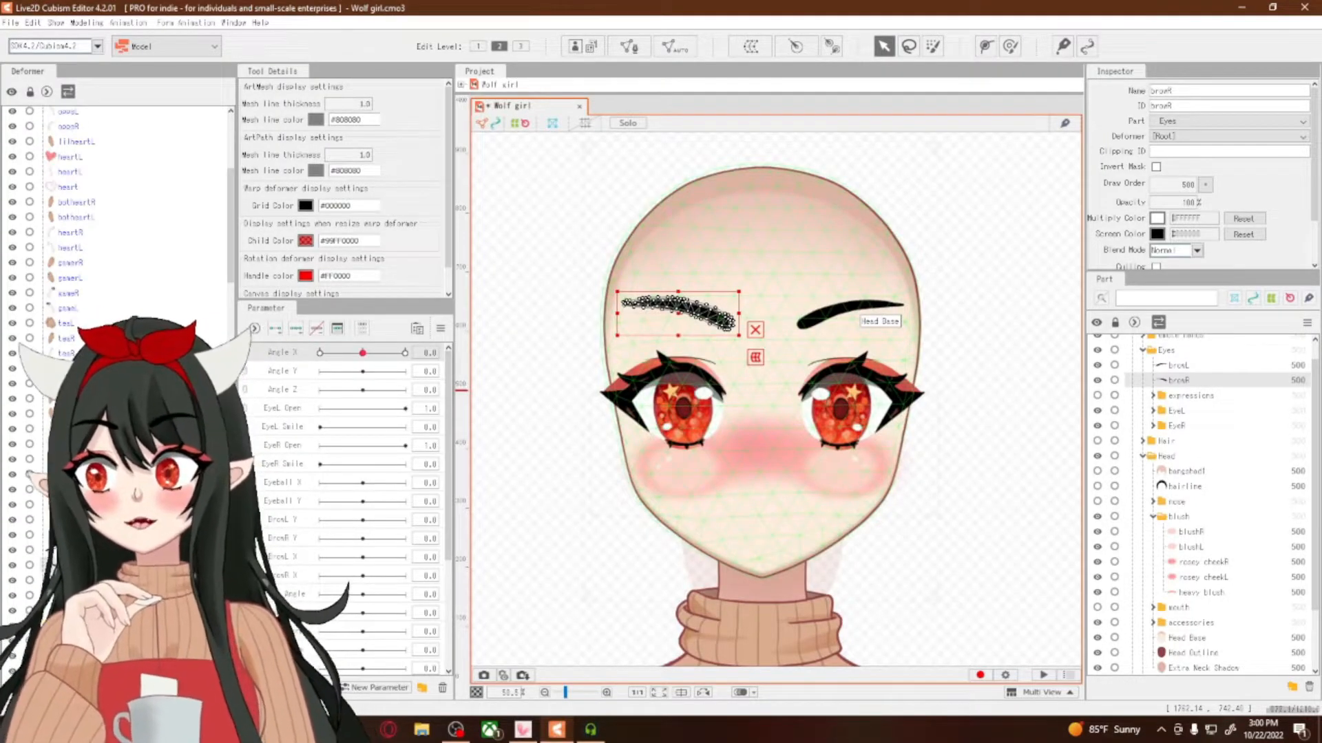
Create a warp deformer named Brows XY in the Core part as parent of both eyebrow meshes
{"action": "left_click", "coordinate": [821, 315], "text": "shift"}
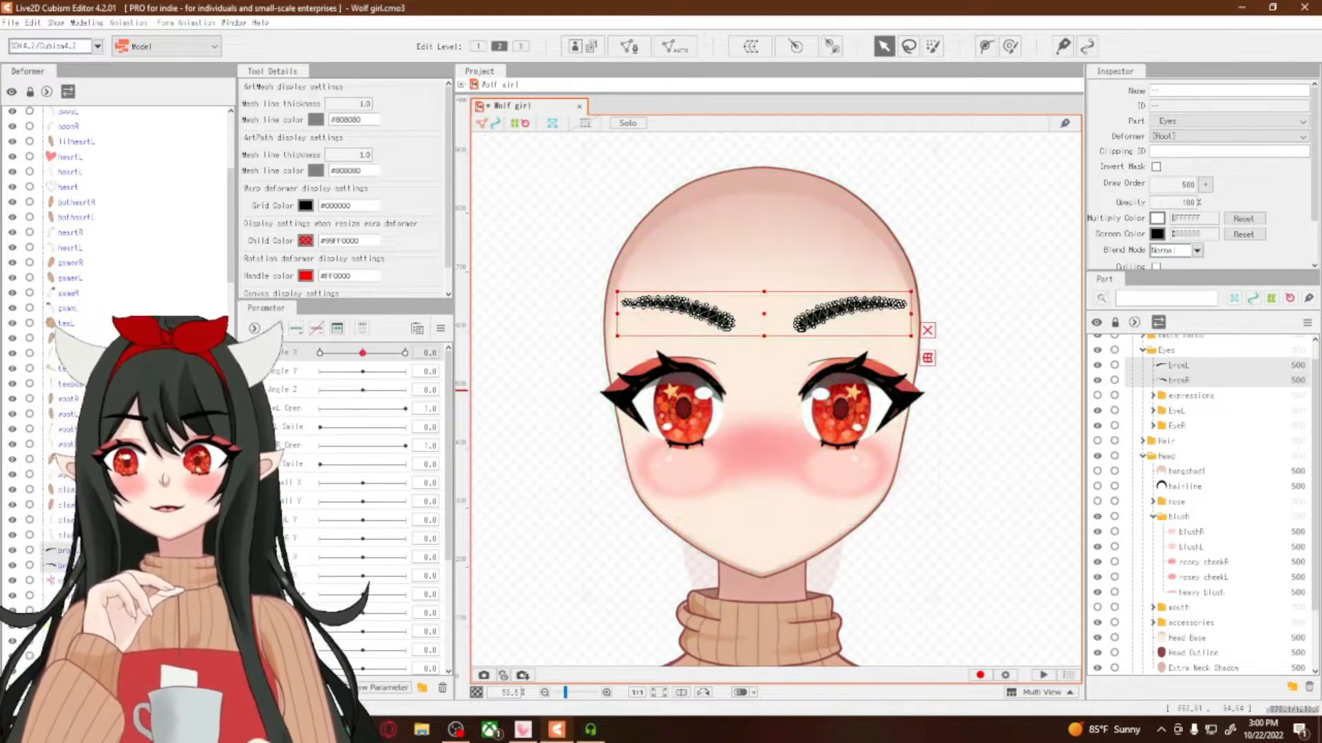
{"action": "left_click", "coordinate": [752, 47]}
{"action": "left_click", "coordinate": [775, 278]}
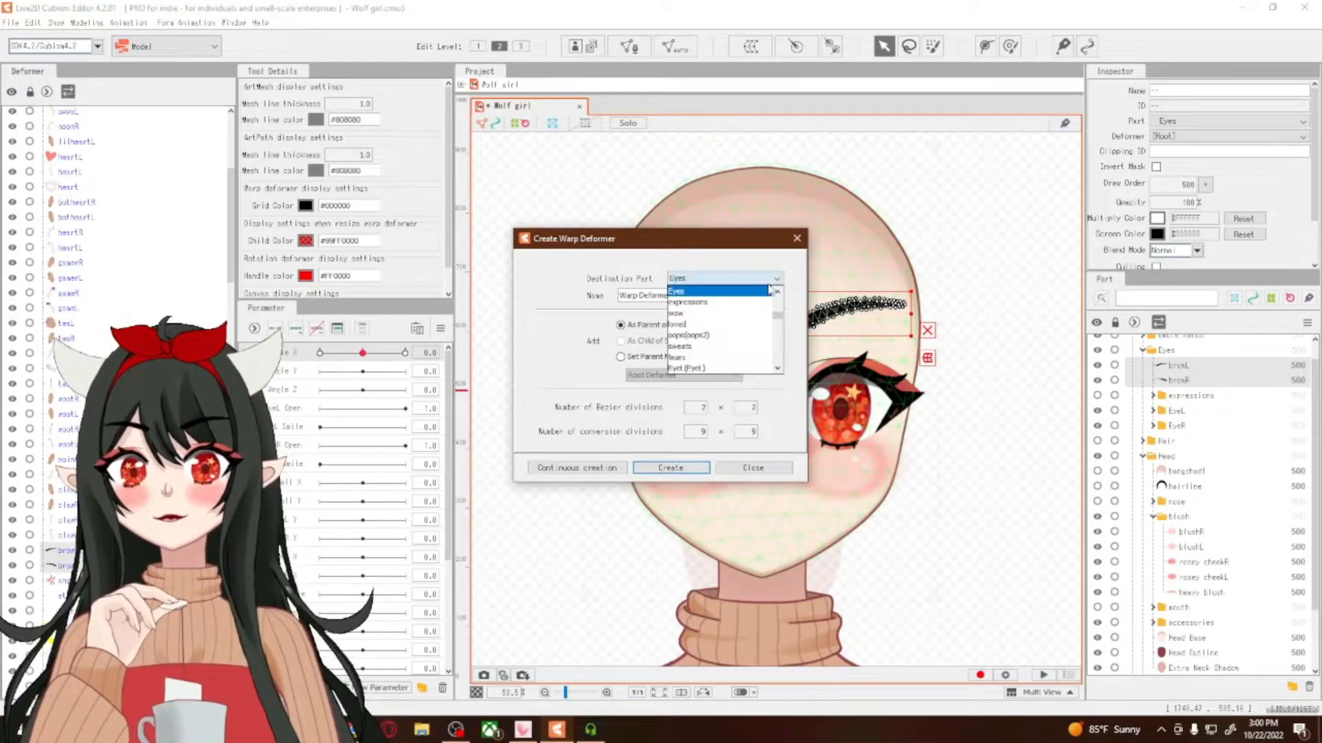
{"action": "left_click_drag", "start_coordinate": [780, 319], "coordinate": [781, 387]}
{"action": "left_click", "coordinate": [731, 370]}
{"action": "left_click", "coordinate": [677, 297]}
{"action": "triple_click", "coordinate": [677, 297]}
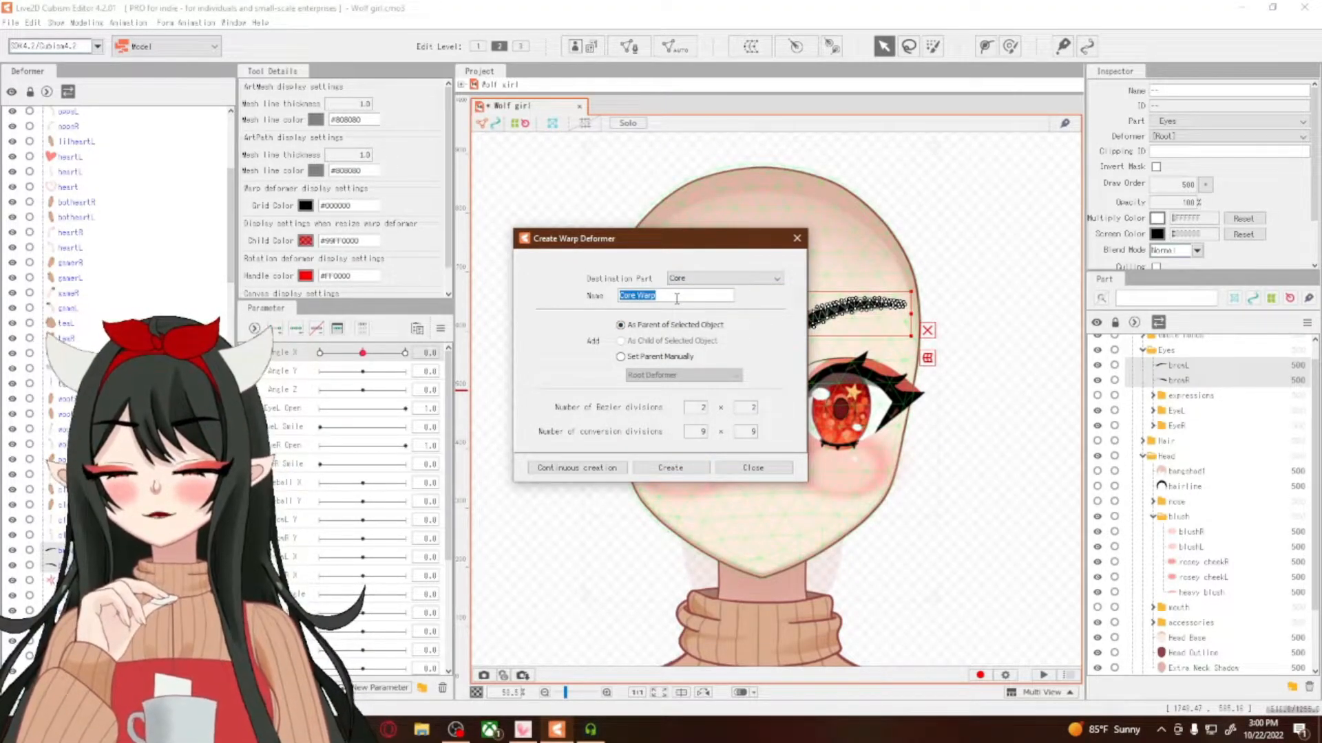
{"action": "type", "text": "Brows XY"}
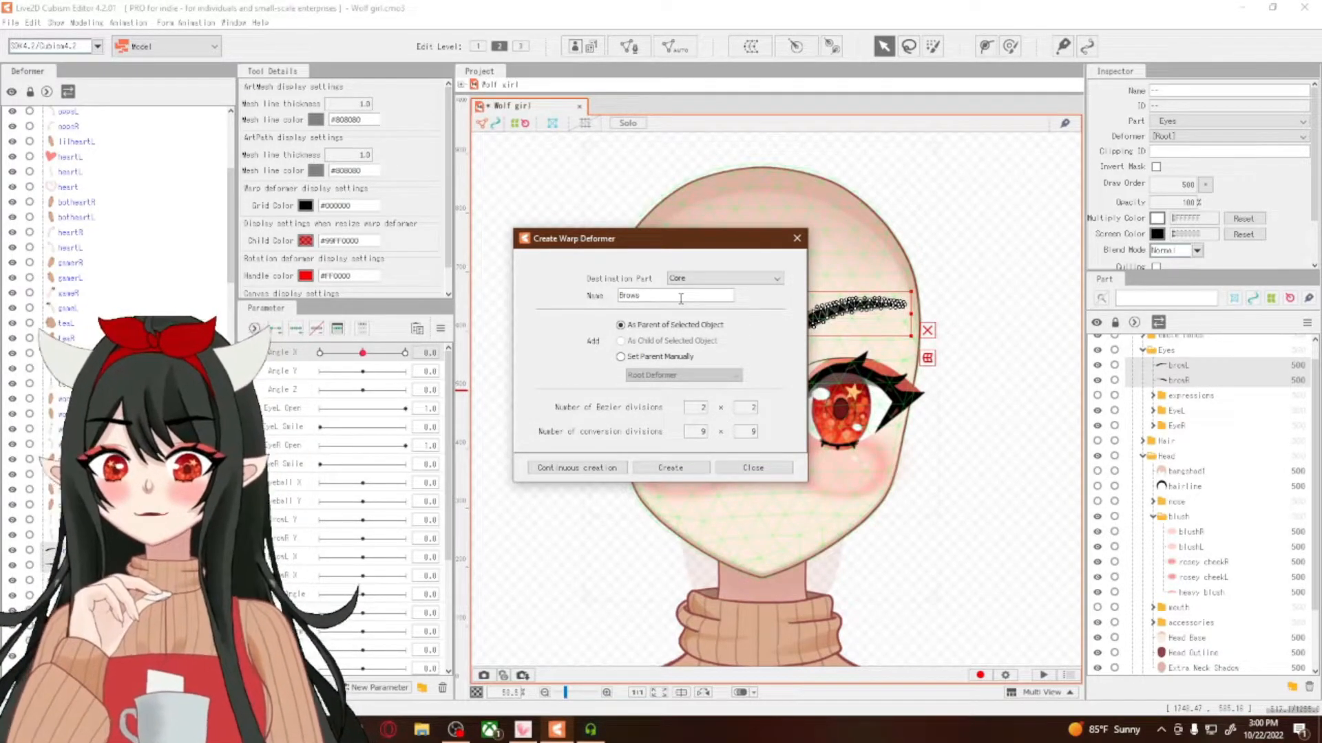
{"action": "left_click", "coordinate": [707, 471]}
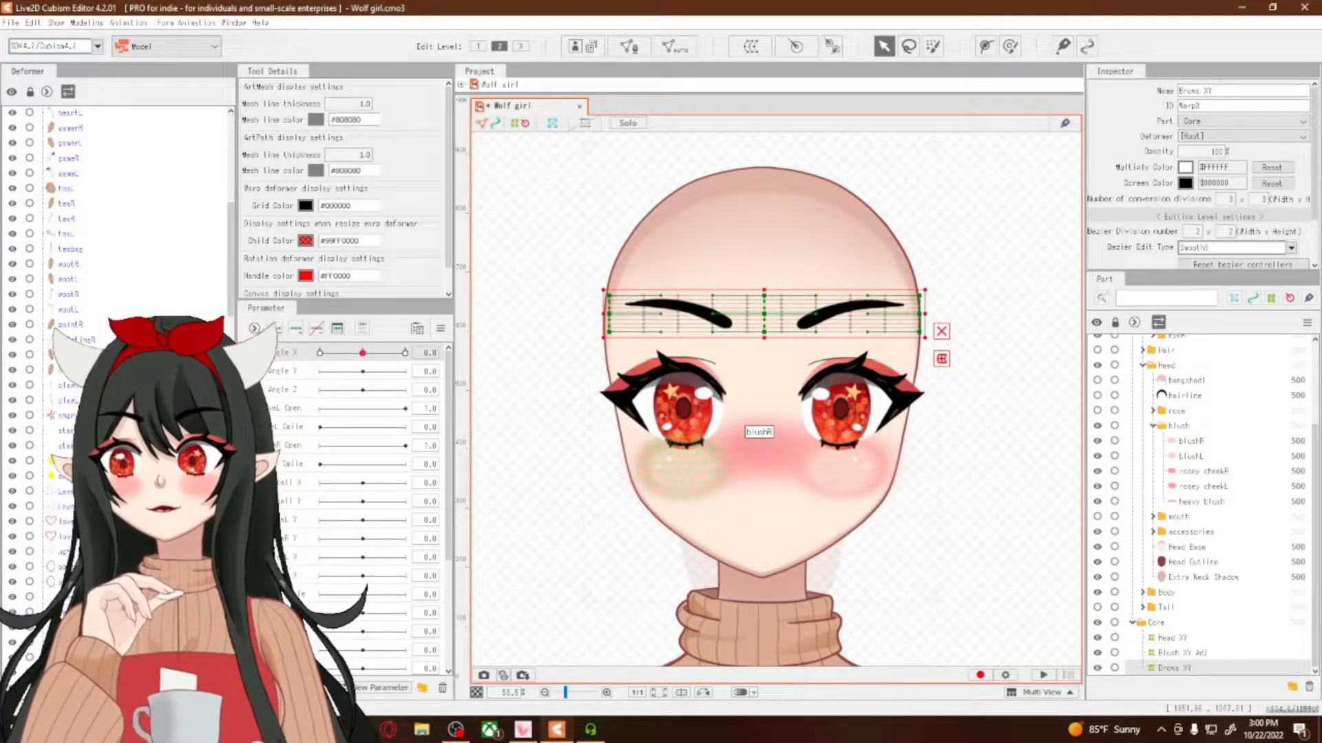
Select the star, sparkle, Layer 3, love and oops expression meshes for both eyes
{"action": "scroll", "coordinate": [117, 199], "scroll_direction": "up", "scroll_amount": 3}
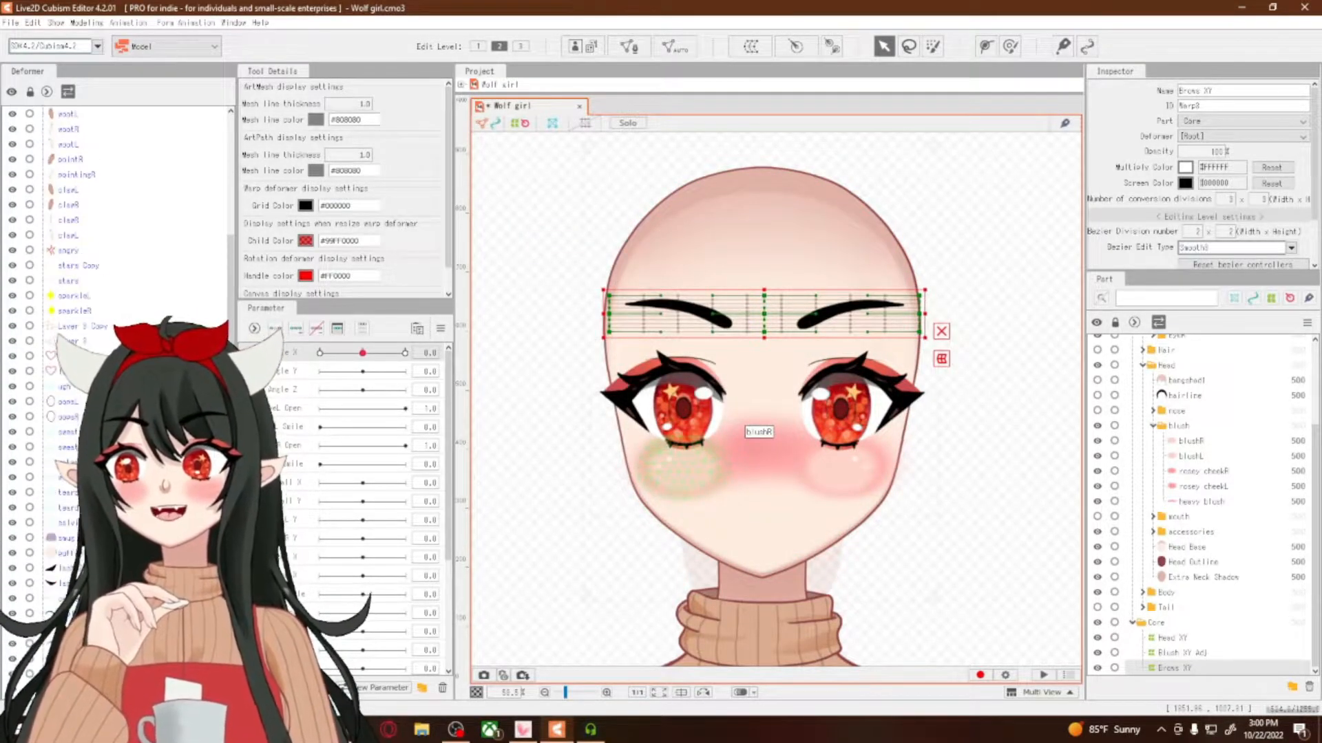
{"action": "left_click", "coordinate": [61, 266]}
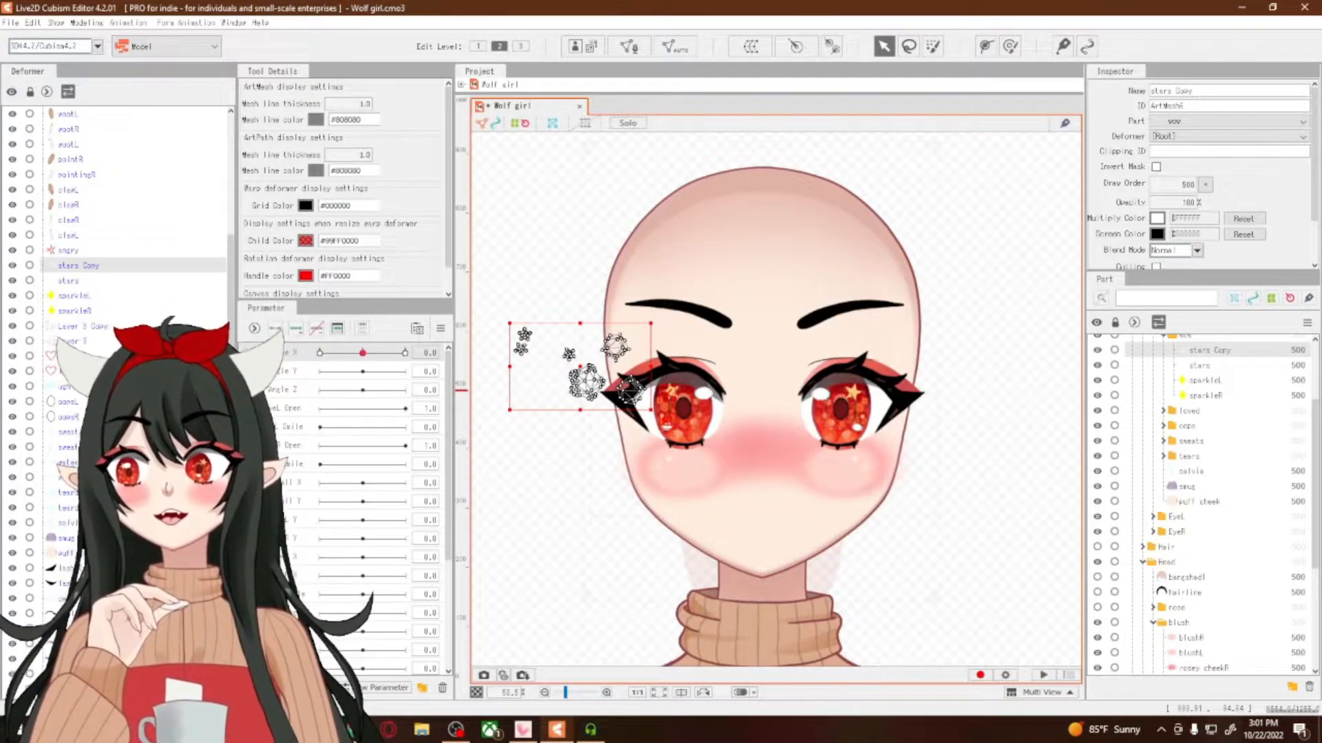
{"action": "left_click", "coordinate": [71, 371], "text": "ctrl"}
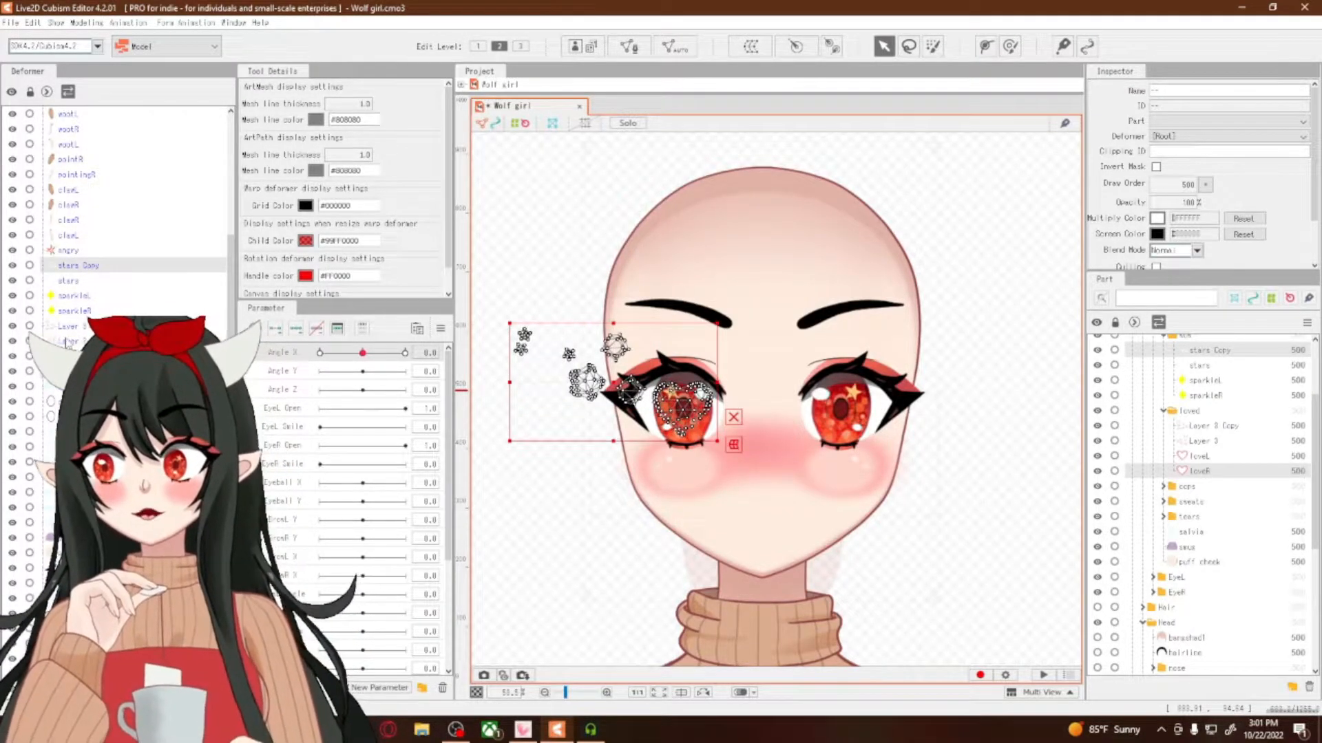
{"action": "left_click", "coordinate": [71, 268]}
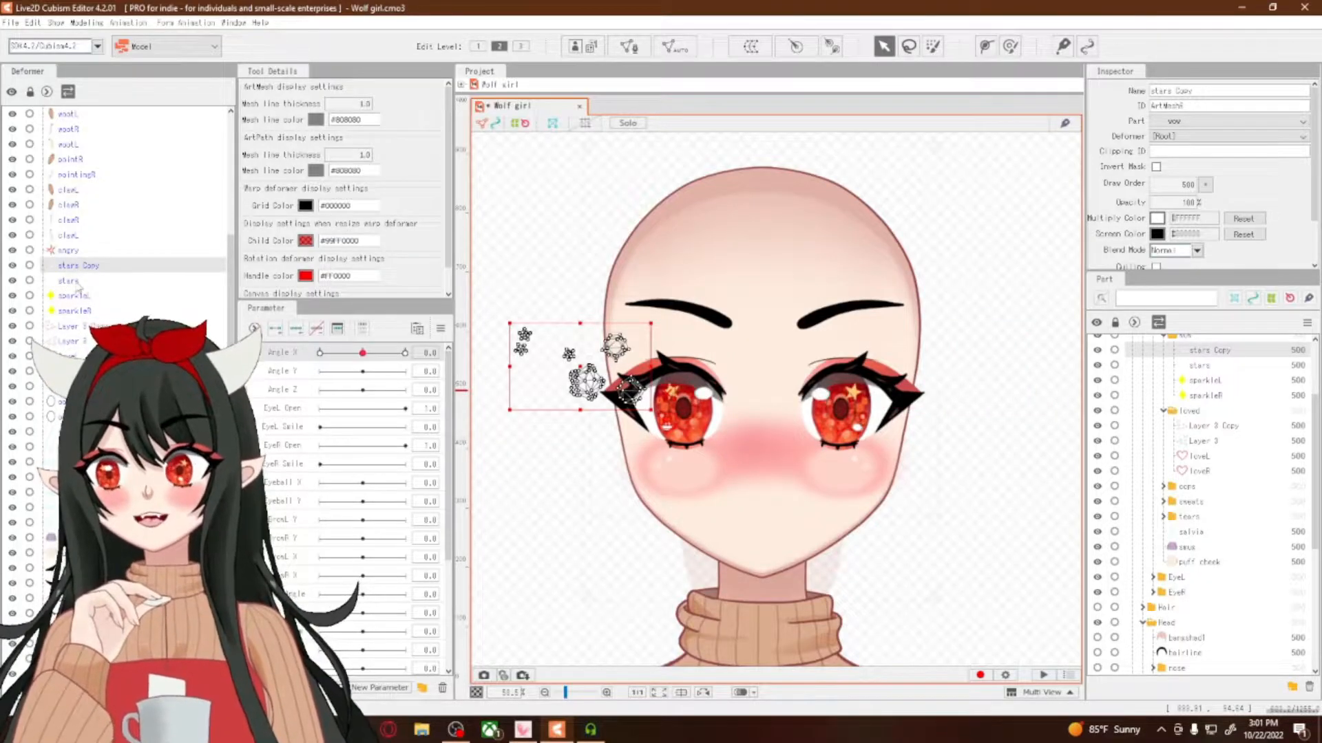
{"action": "left_click", "coordinate": [73, 281], "text": "ctrl"}
{"action": "left_click", "coordinate": [74, 296], "text": "ctrl"}
{"action": "left_click", "coordinate": [74, 311], "text": "ctrl"}
{"action": "left_click", "coordinate": [78, 328], "text": "ctrl"}
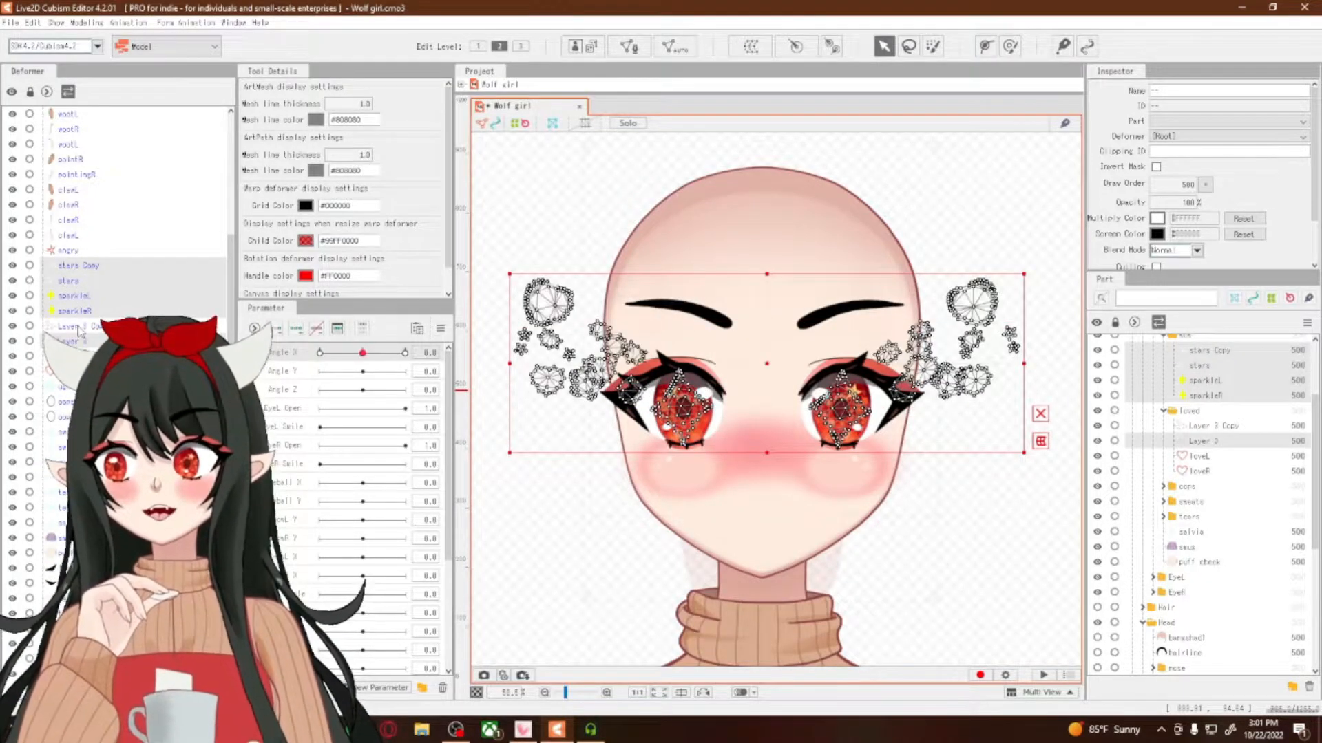
{"action": "left_click", "coordinate": [79, 330], "text": "ctrl"}
{"action": "left_click", "coordinate": [75, 357], "text": "ctrl"}
{"action": "left_click", "coordinate": [73, 372], "text": "ctrl"}
{"action": "left_click", "coordinate": [68, 402], "text": "ctrl"}
{"action": "left_click", "coordinate": [68, 417], "text": "ctrl"}
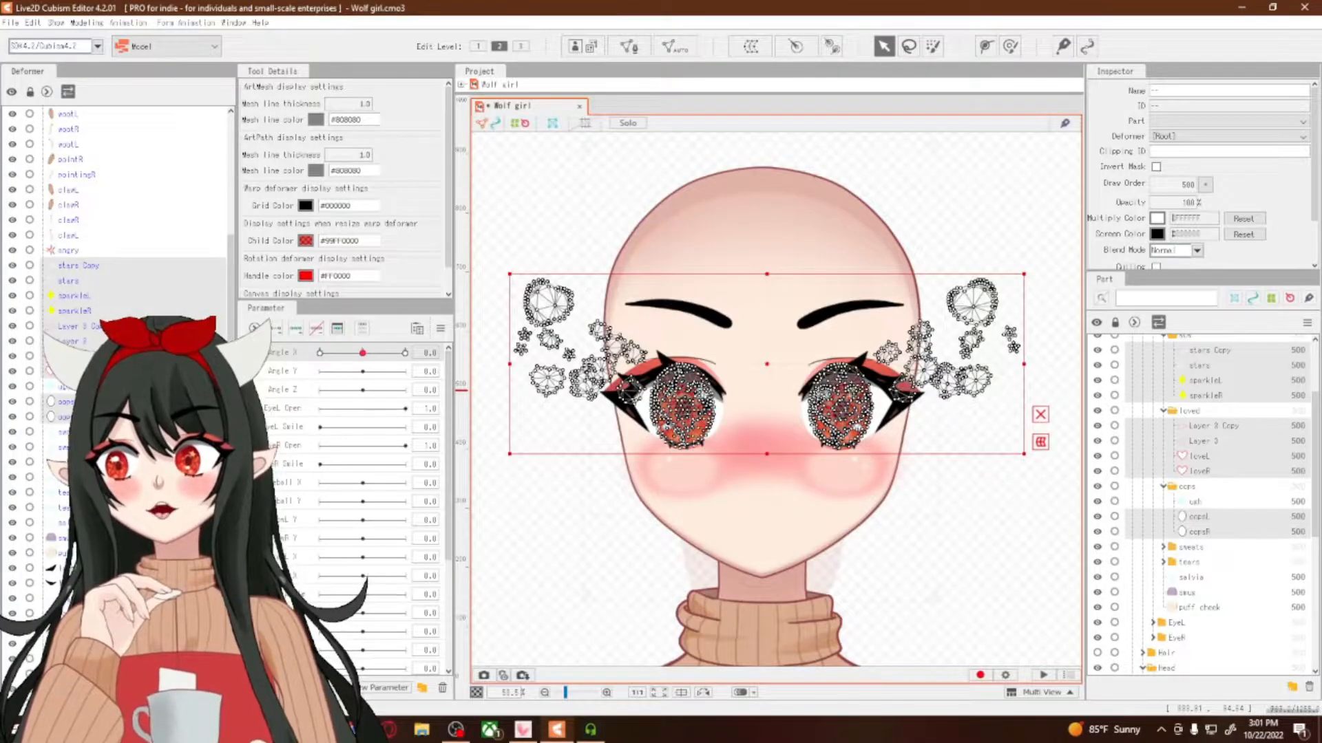
Add the left and right waterworks and teardrop meshes to the selection, leaving out the sweat, saliva and smug meshes
{"action": "left_click", "coordinate": [67, 432], "text": "ctrl"}
{"action": "left_click", "coordinate": [67, 448], "text": "ctrl"}
{"action": "left_click", "coordinate": [67, 433], "text": "ctrl"}
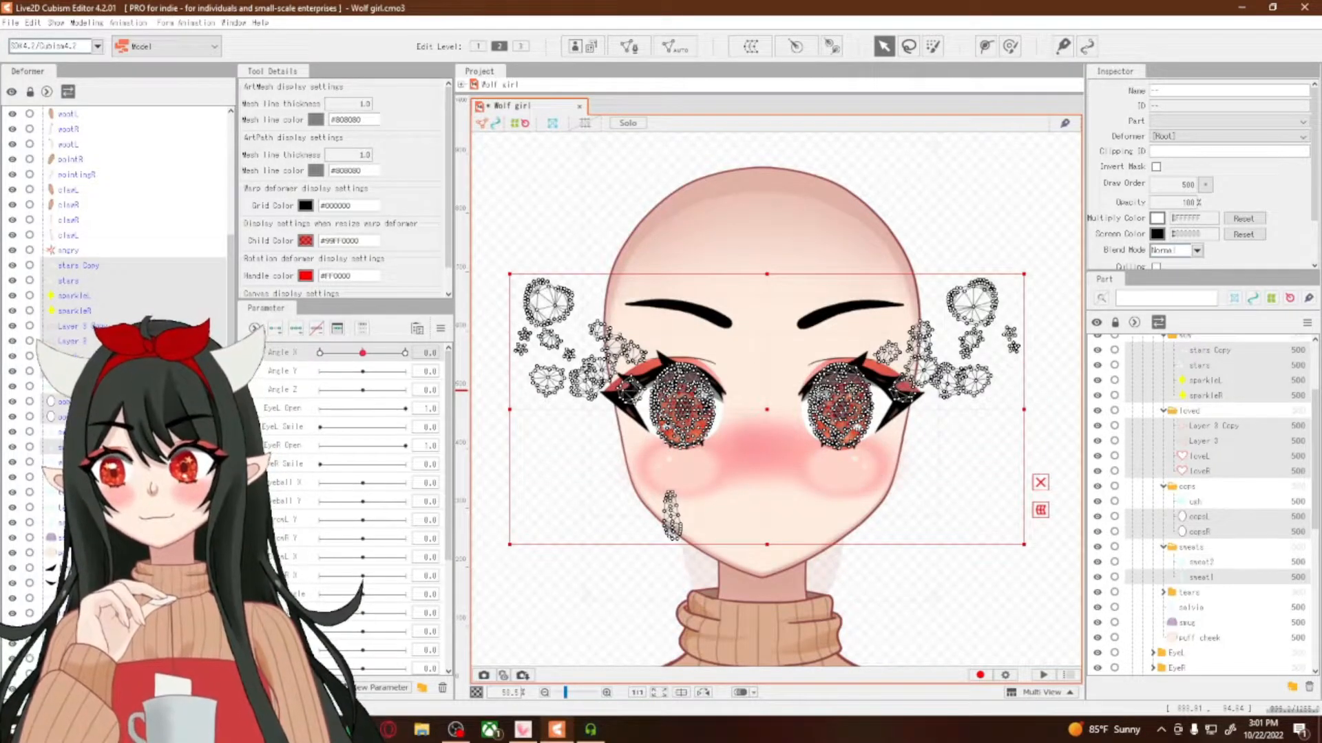
{"action": "left_click", "coordinate": [67, 447], "text": "ctrl"}
{"action": "left_click", "coordinate": [67, 463], "text": "ctrl"}
{"action": "left_click", "coordinate": [67, 478], "text": "ctrl"}
{"action": "left_click", "coordinate": [67, 493], "text": "ctrl"}
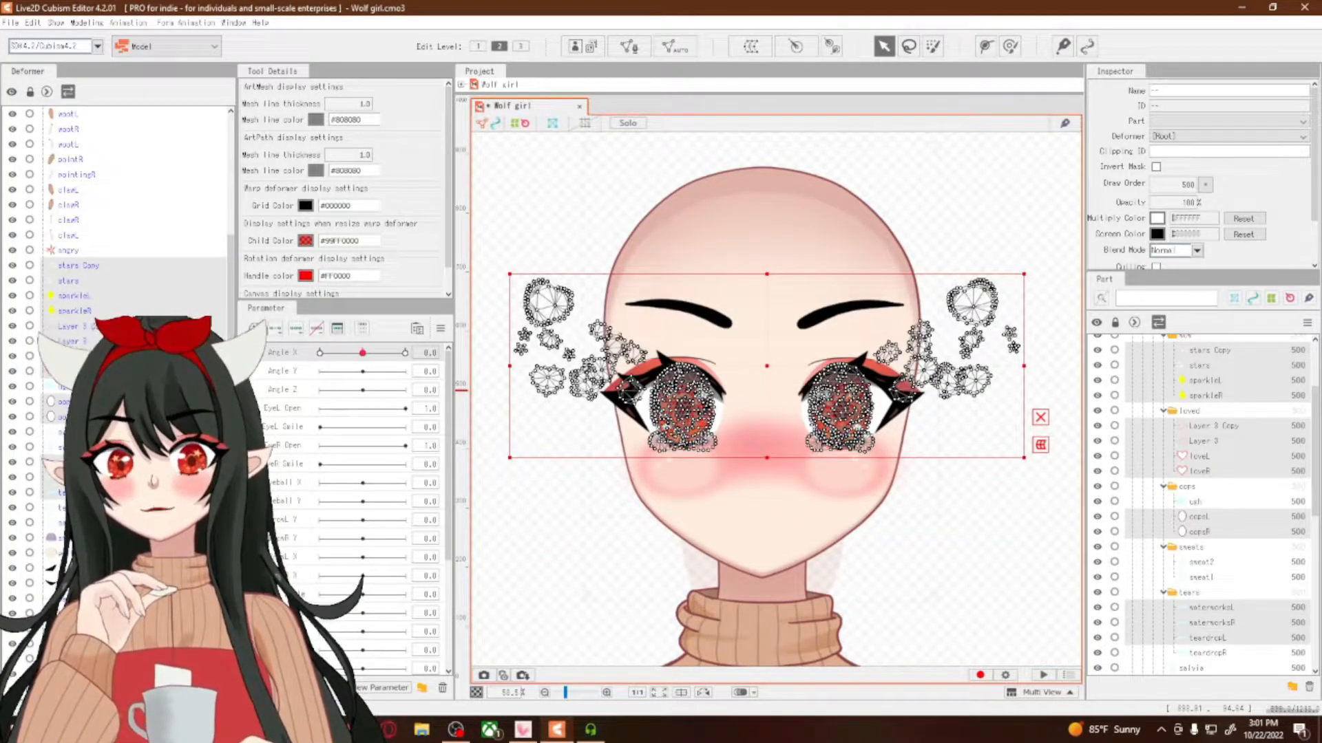
{"action": "left_click", "coordinate": [67, 508], "text": "ctrl"}
{"action": "left_click", "coordinate": [66, 523], "text": "ctrl"}
{"action": "left_click", "coordinate": [67, 539], "text": "ctrl"}
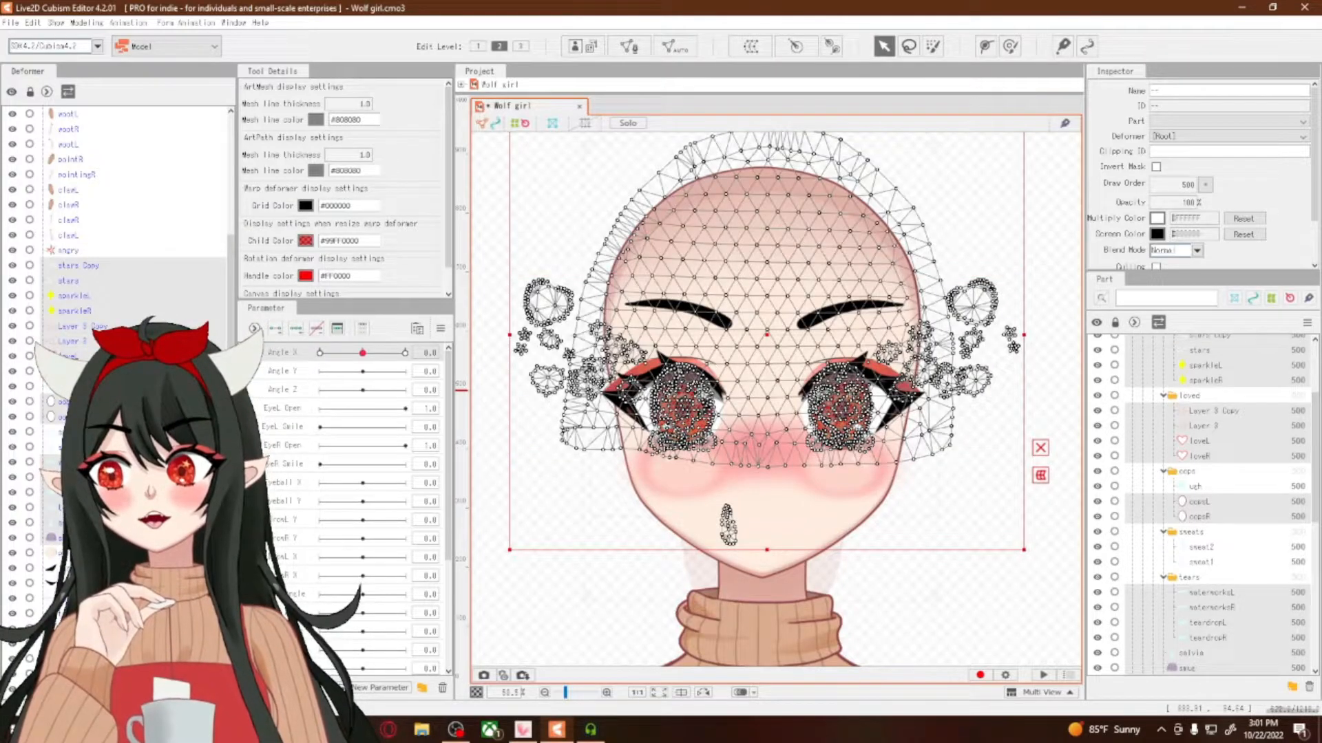
{"action": "left_click", "coordinate": [67, 523], "text": "ctrl"}
{"action": "left_click", "coordinate": [67, 538], "text": "ctrl"}
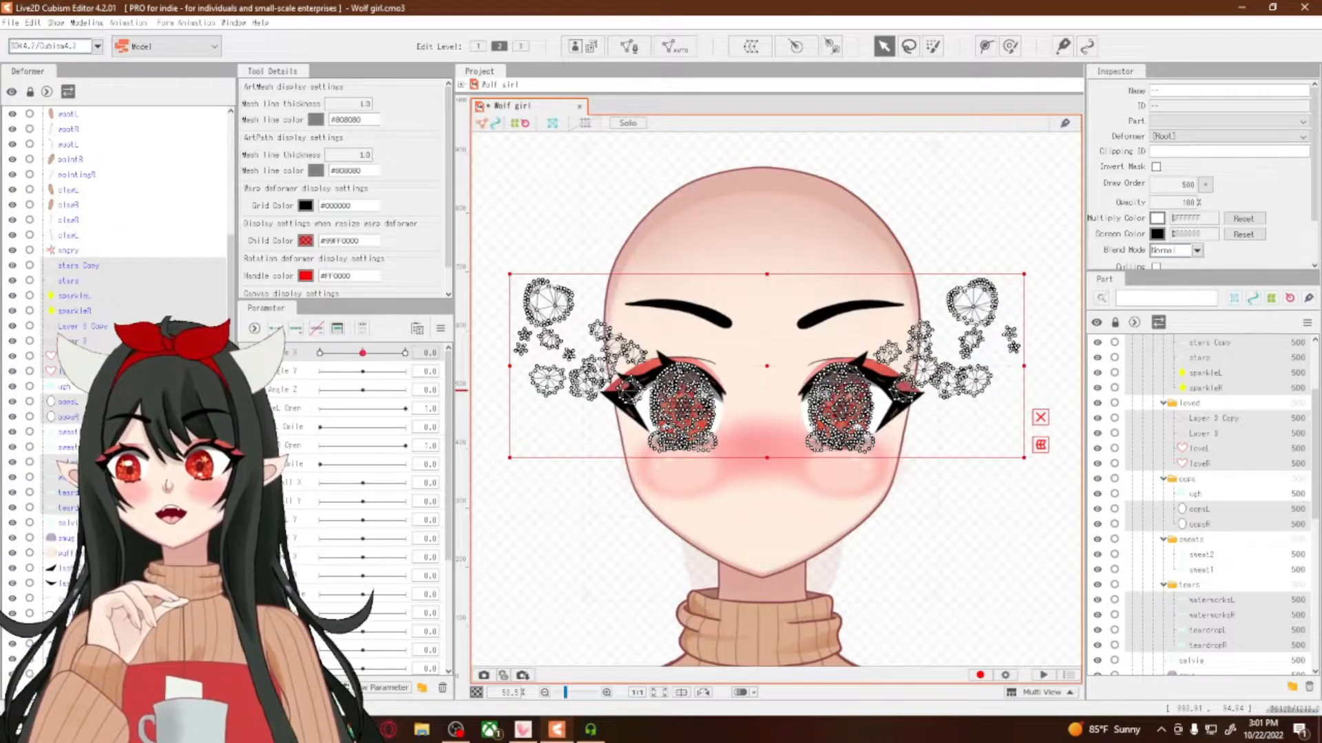
Add the EyeL eyelash meshes, including the lashes, crease and lash shadows, to the selection
{"action": "left_click", "coordinate": [67, 569], "text": "ctrl"}
{"action": "left_click", "coordinate": [67, 599], "text": "ctrl"}
{"action": "left_click", "coordinate": [67, 583], "text": "ctrl"}
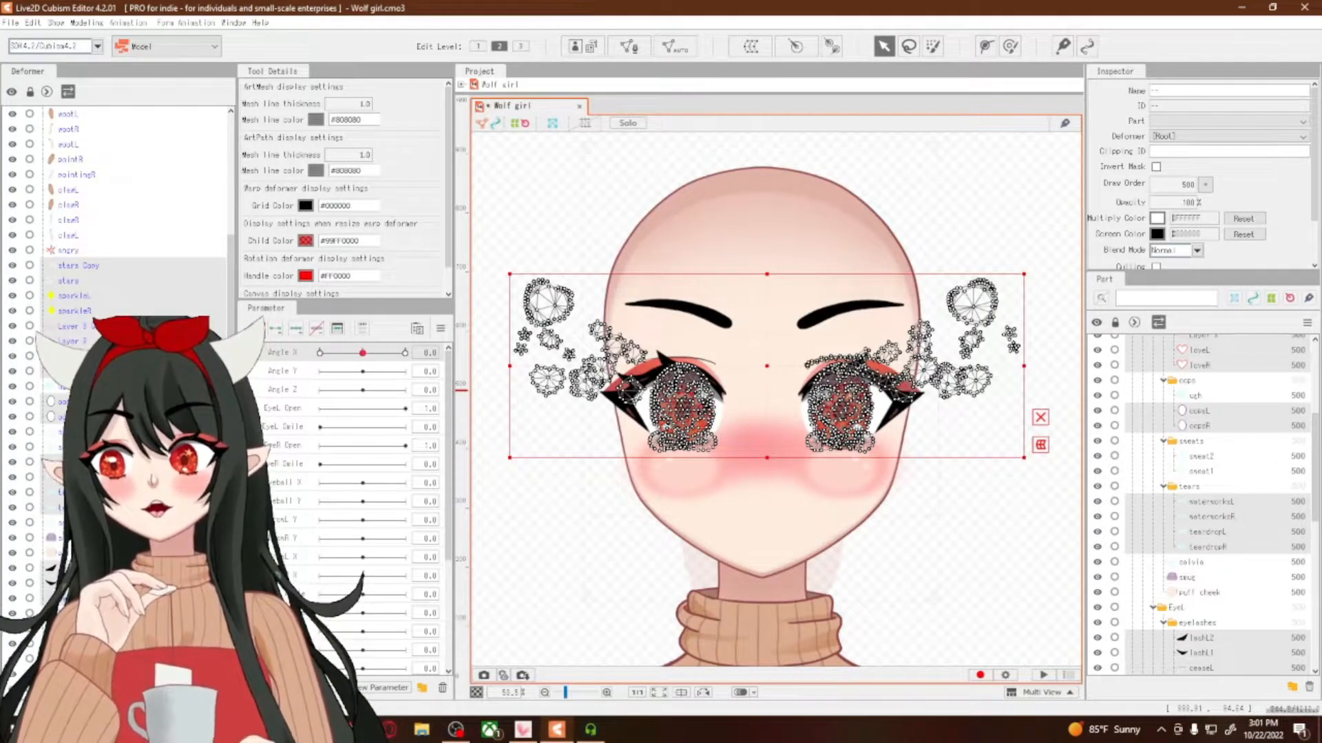
{"action": "left_click", "coordinate": [67, 614], "text": "ctrl"}
{"action": "left_click", "coordinate": [67, 629], "text": "ctrl"}
{"action": "left_click", "coordinate": [67, 645], "text": "ctrl"}
{"action": "left_click", "coordinate": [67, 675], "text": "ctrl"}
{"action": "left_click", "coordinate": [66, 659], "text": "ctrl"}
{"action": "left_click", "coordinate": [66, 690], "text": "ctrl"}
{"action": "scroll", "coordinate": [67, 689], "scroll_direction": "down", "scroll_amount": 3}
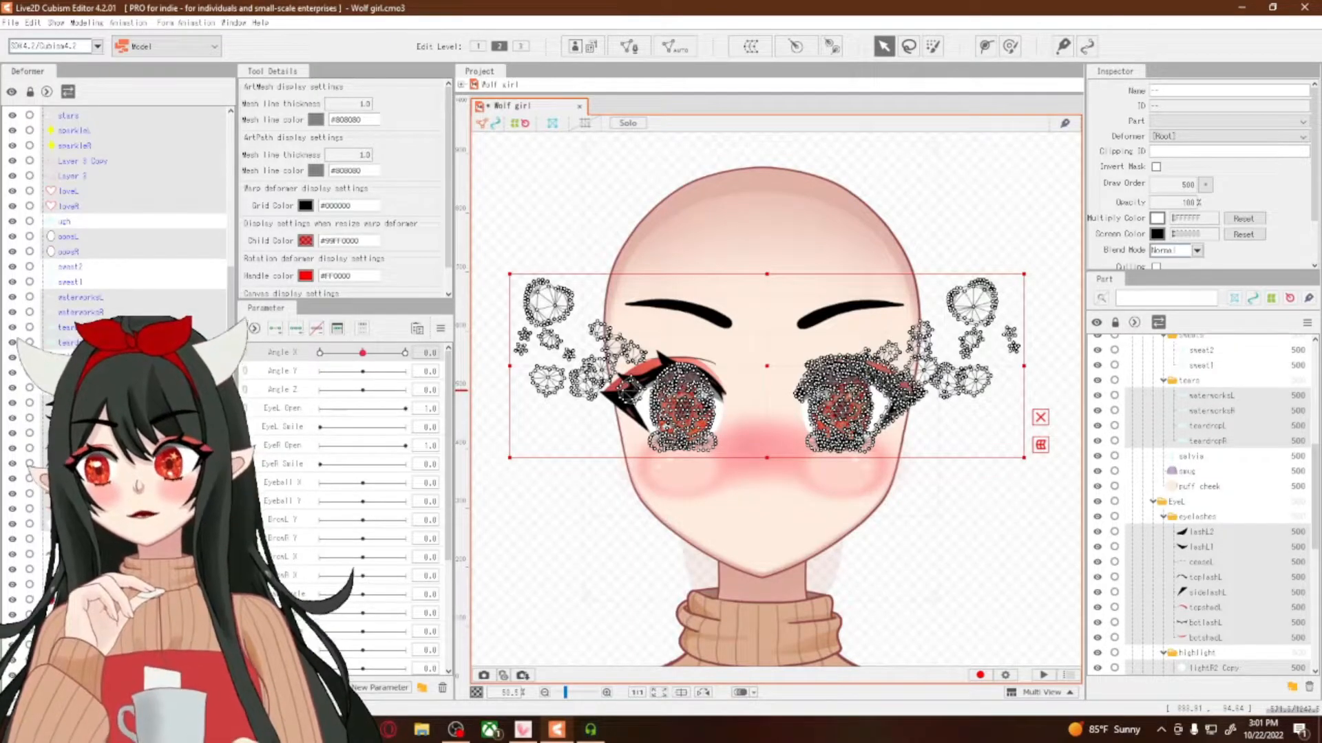
Add the EyeL highlight, eyeshadow, pupil, eye sparkle, eyeball and white meshes to the selection, and start on the EyeR eyelashes
{"action": "left_click", "coordinate": [67, 540], "text": "ctrl"}
{"action": "left_click", "coordinate": [67, 555], "text": "ctrl"}
{"action": "left_click", "coordinate": [67, 570], "text": "ctrl"}
{"action": "left_click", "coordinate": [67, 585], "text": "ctrl"}
{"action": "left_click", "coordinate": [66, 616], "text": "ctrl"}
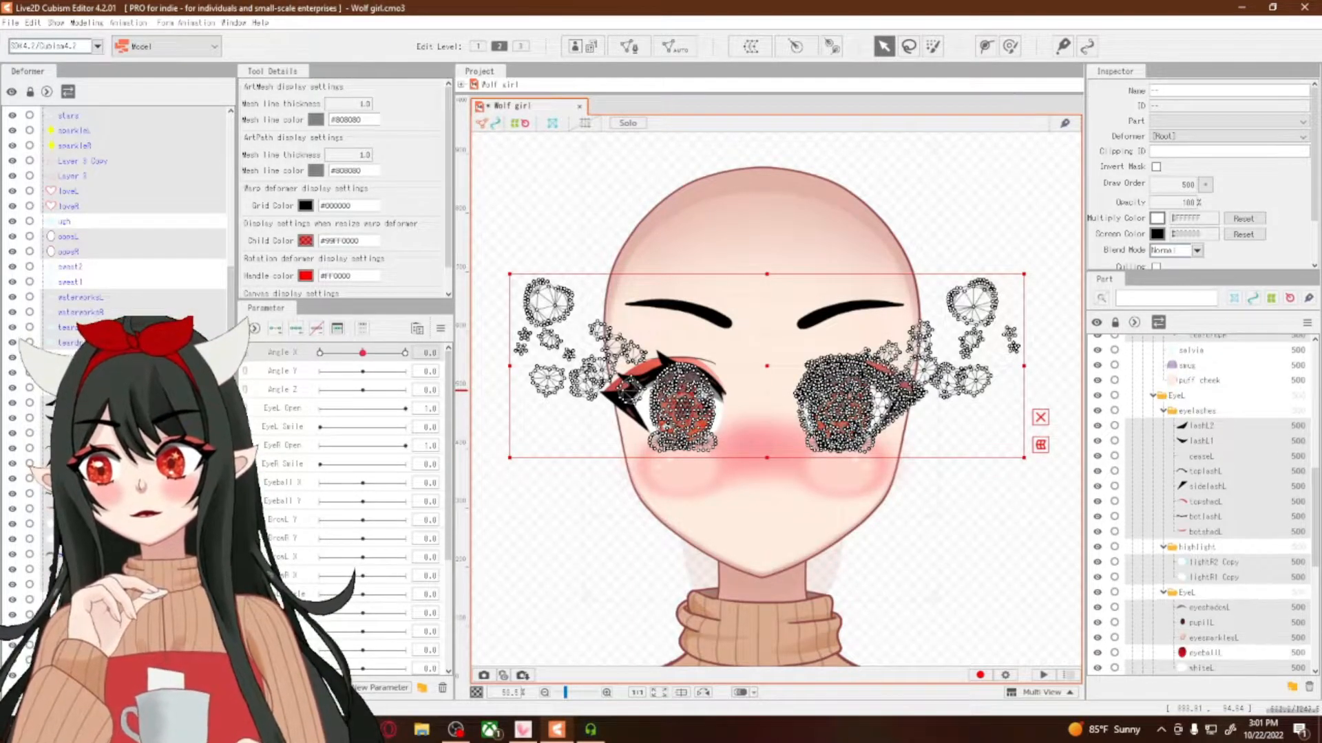
{"action": "left_click", "coordinate": [66, 600], "text": "ctrl"}
{"action": "left_click", "coordinate": [67, 630], "text": "ctrl"}
{"action": "left_click", "coordinate": [67, 646], "text": "ctrl"}
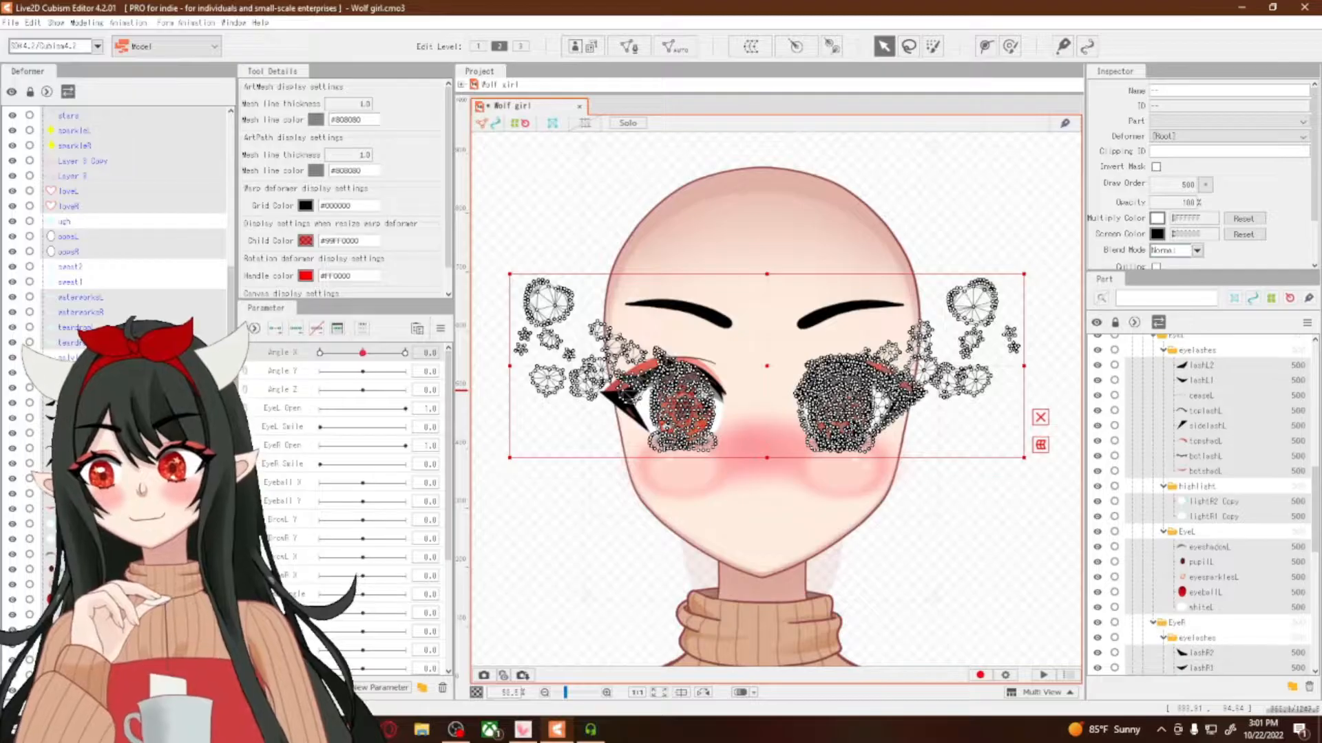
{"action": "left_click", "coordinate": [67, 661], "text": "ctrl"}
{"action": "left_click", "coordinate": [67, 676], "text": "ctrl"}
{"action": "scroll", "coordinate": [61, 532], "scroll_direction": "down", "scroll_amount": 3}
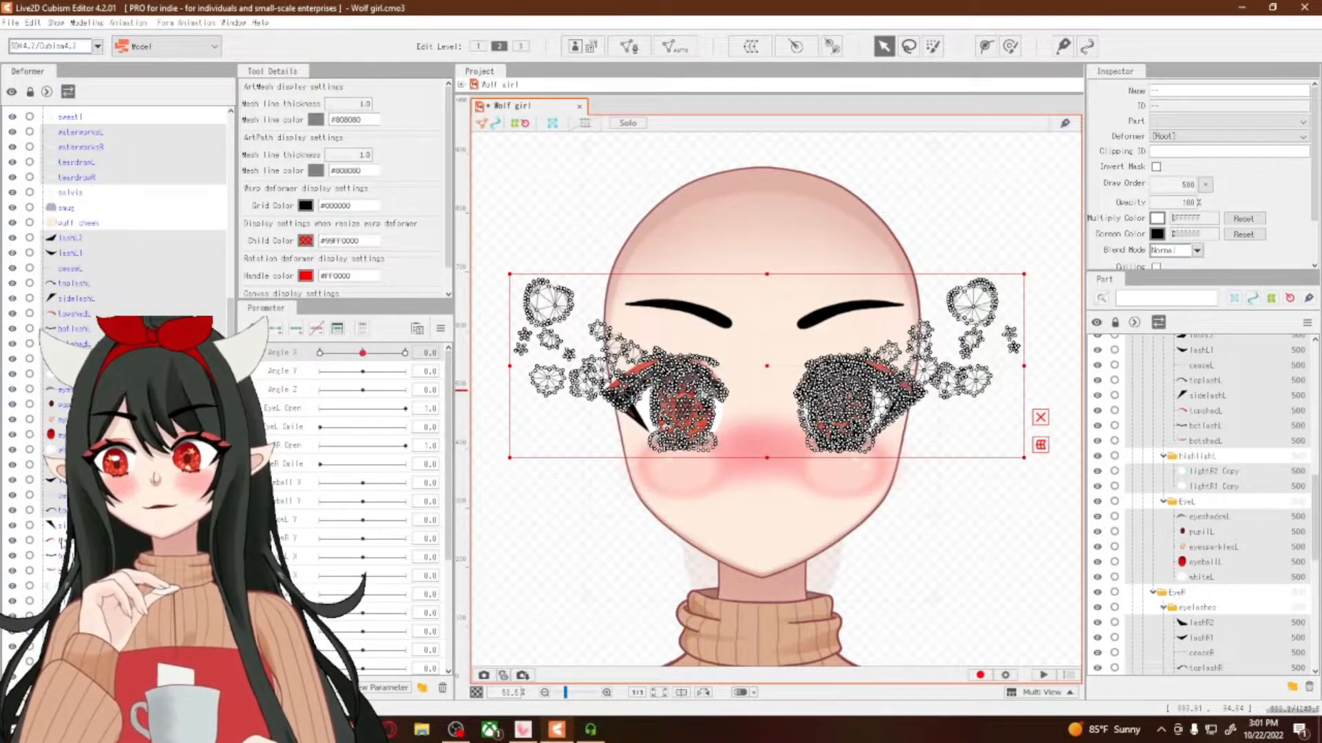
Add the remaining EyeR eyelash, highlight and eye meshes to complete the selection of both eyes
{"action": "left_click", "coordinate": [61, 530], "text": "ctrl"}
{"action": "left_click", "coordinate": [61, 542], "text": "ctrl"}
{"action": "left_click", "coordinate": [61, 557], "text": "ctrl"}
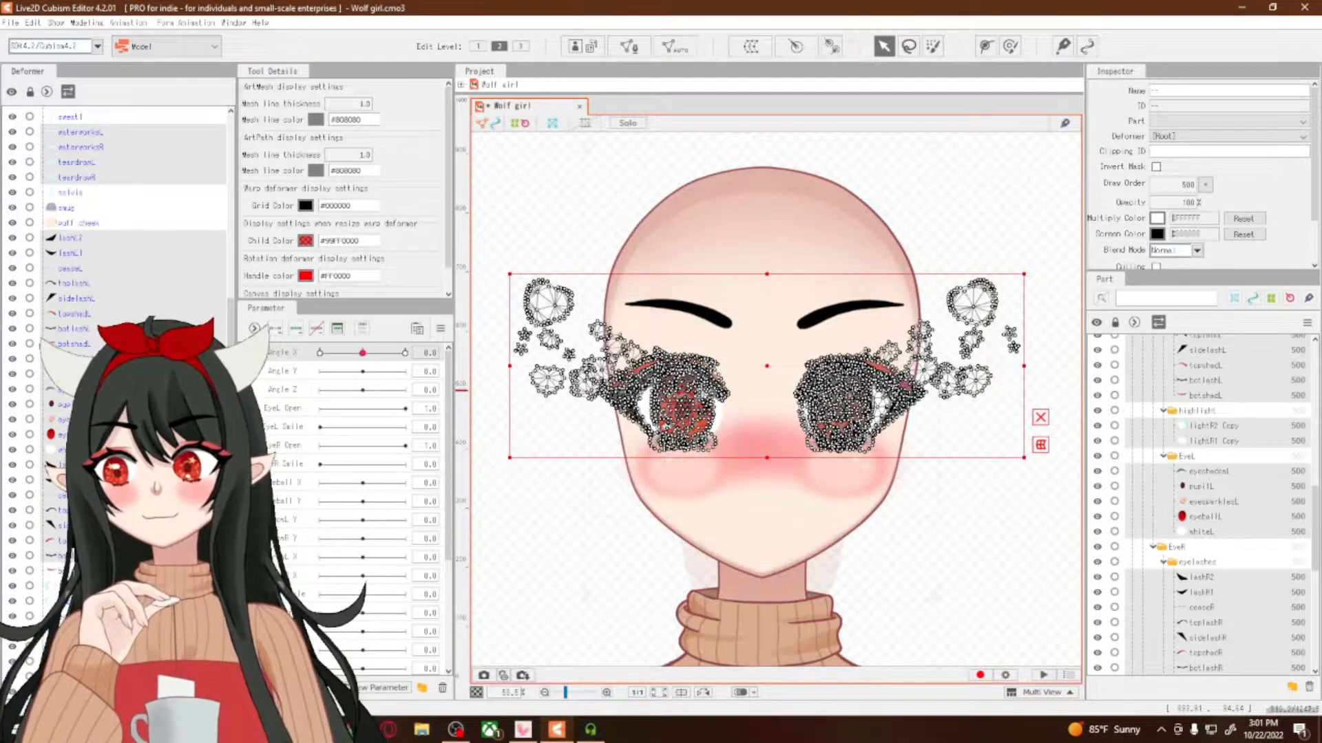
{"action": "left_click", "coordinate": [61, 572], "text": "ctrl"}
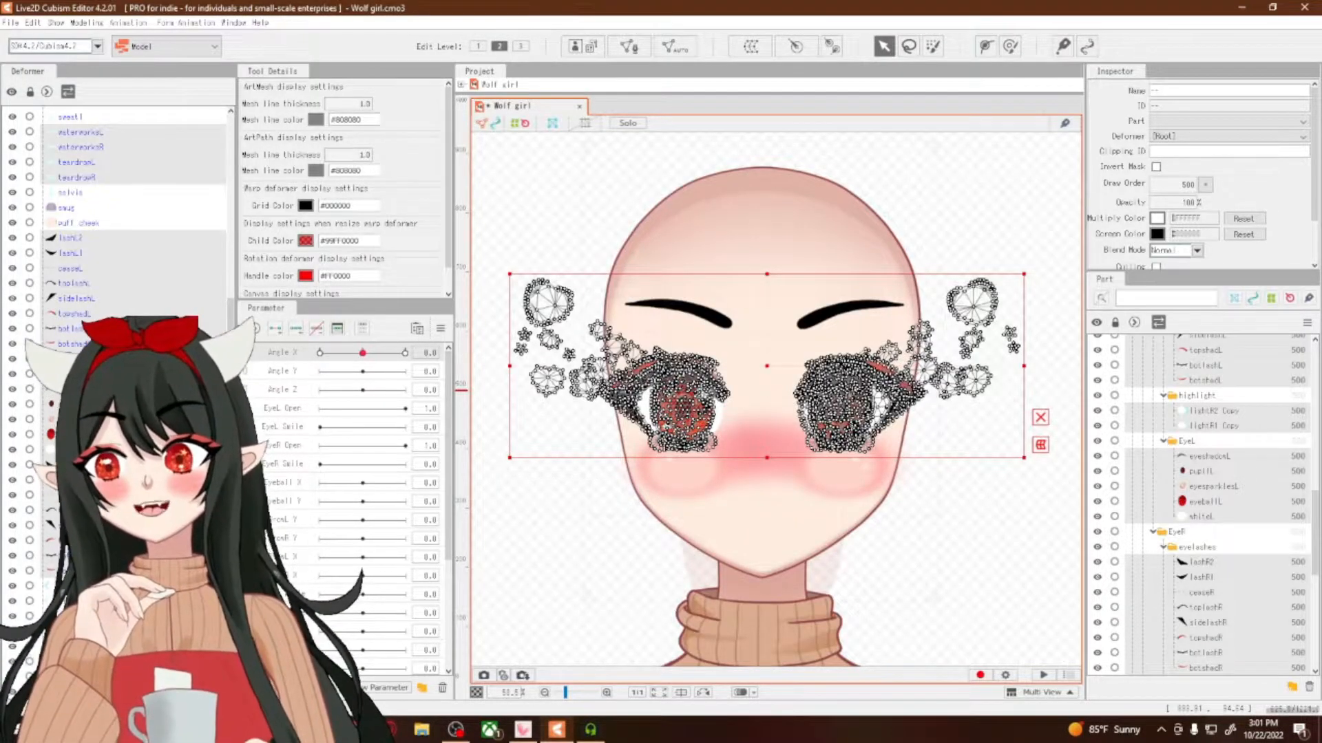
{"action": "scroll", "coordinate": [1201, 502], "scroll_direction": "down", "scroll_amount": 1}
{"action": "scroll", "coordinate": [1201, 502], "scroll_direction": "down", "scroll_amount": 1}
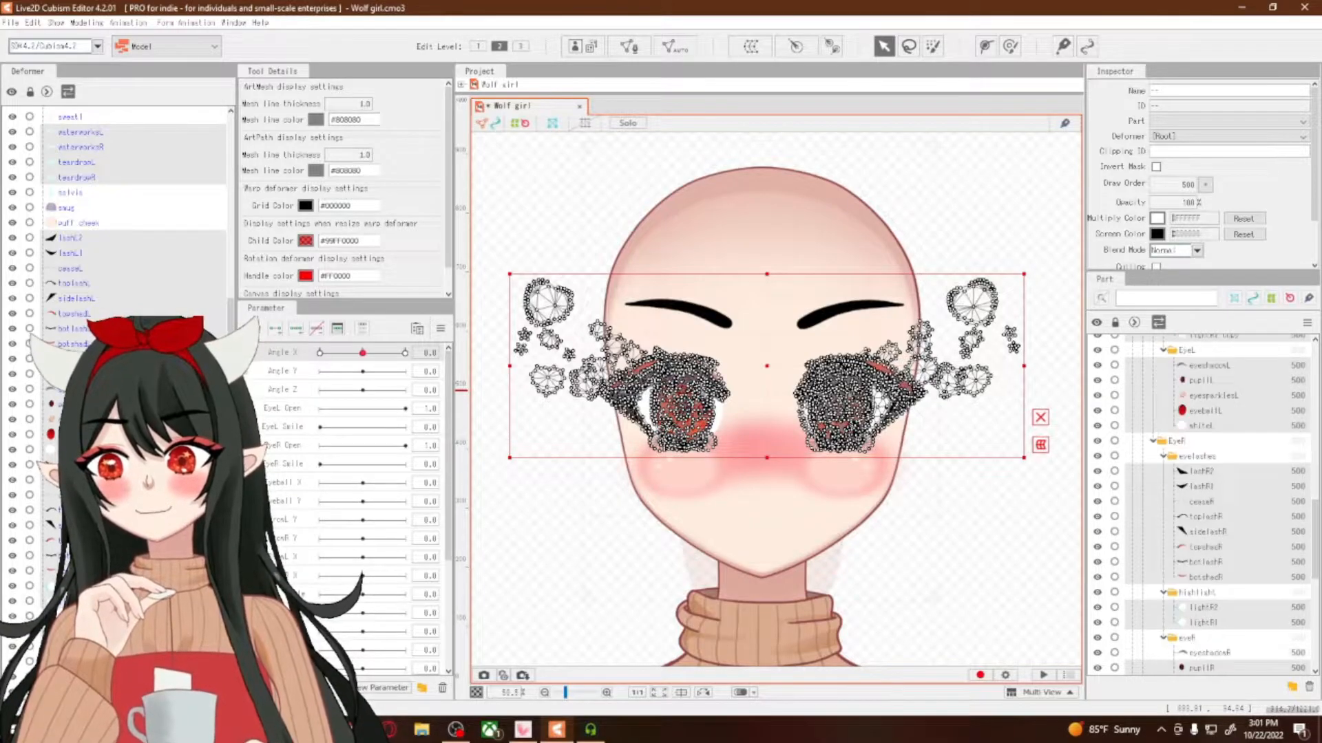
{"action": "scroll", "coordinate": [1201, 503], "scroll_direction": "down", "scroll_amount": 1}
{"action": "scroll", "coordinate": [1201, 502], "scroll_direction": "down", "scroll_amount": 2}
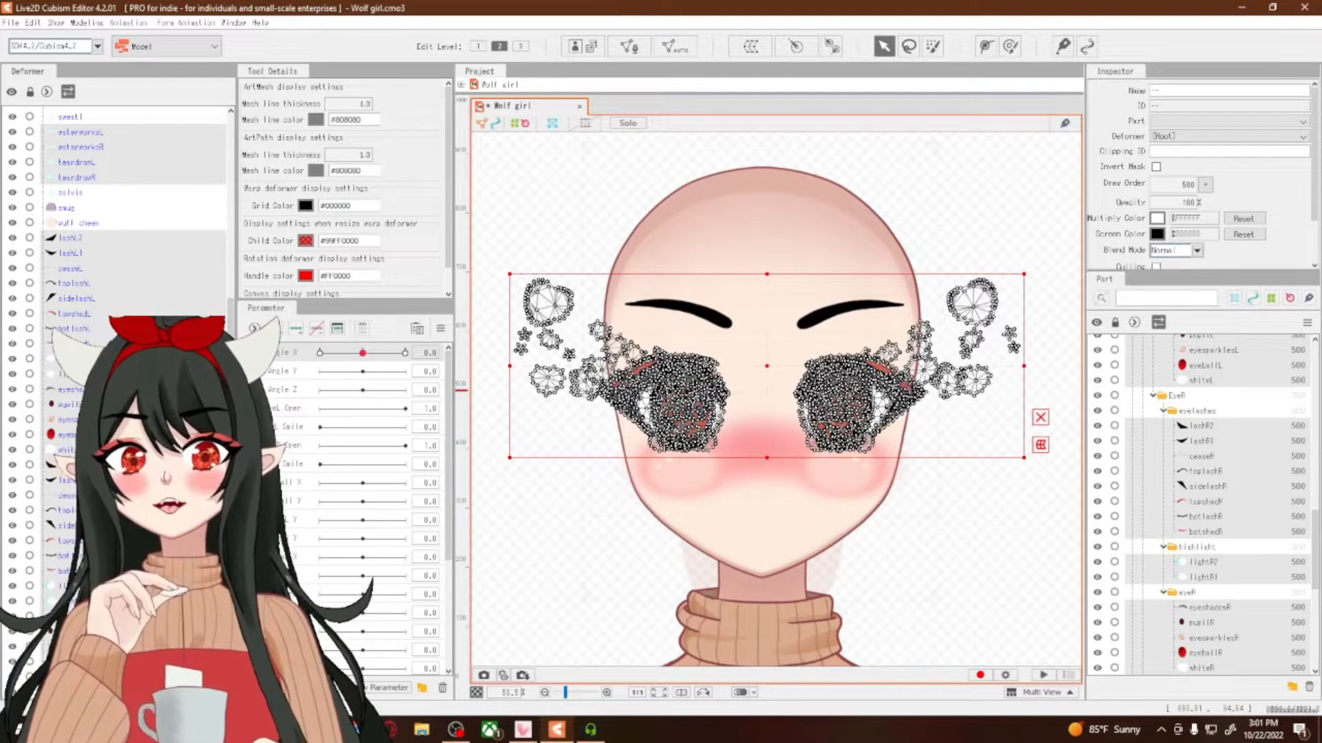
{"action": "scroll", "coordinate": [137, 207], "scroll_direction": "up", "scroll_amount": 4}
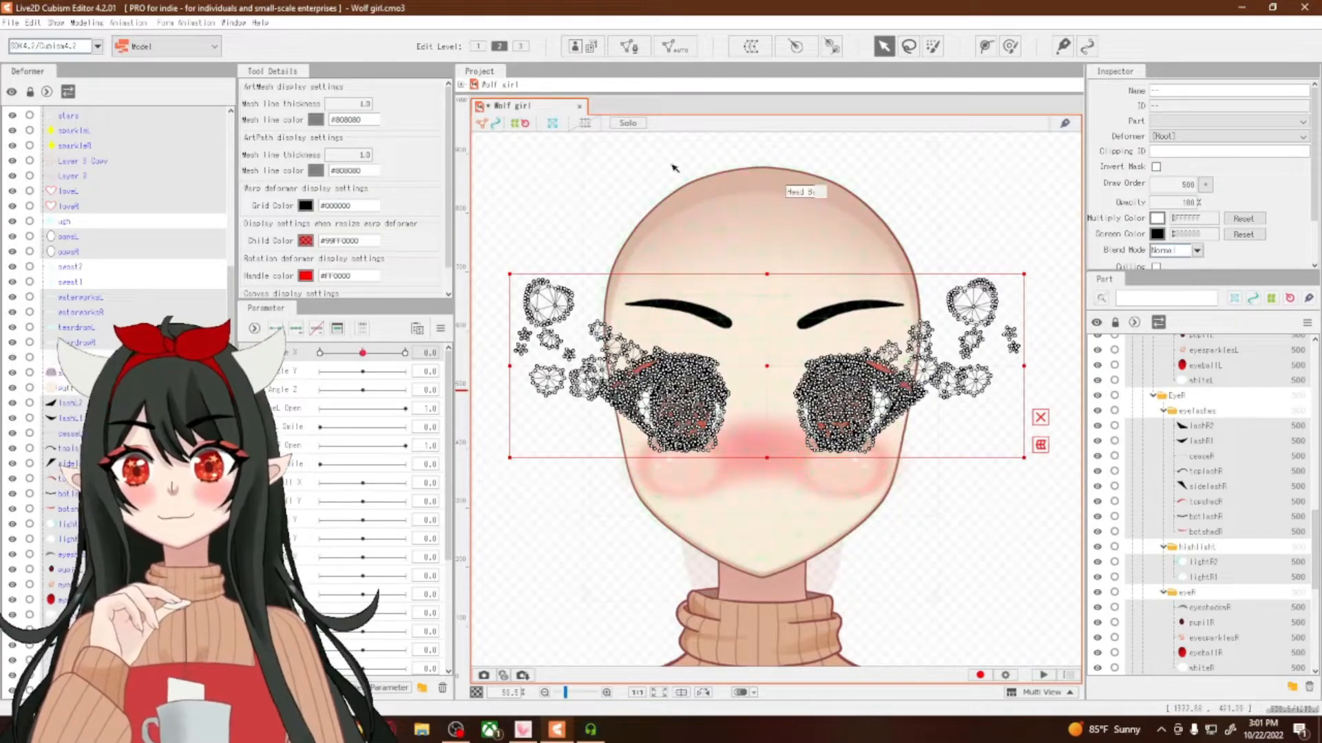
Create a warp deformer named Eyes XY in the Core part as parent of the selected meshes, and collapse the Eyes XY and Brows XY hierarchies
{"action": "left_click", "coordinate": [750, 47]}
{"action": "left_click", "coordinate": [704, 280]}
{"action": "left_click_drag", "start_coordinate": [779, 319], "coordinate": [781, 383]}
{"action": "left_click", "coordinate": [739, 370]}
{"action": "left_click_drag", "start_coordinate": [670, 296], "coordinate": [594, 296]}
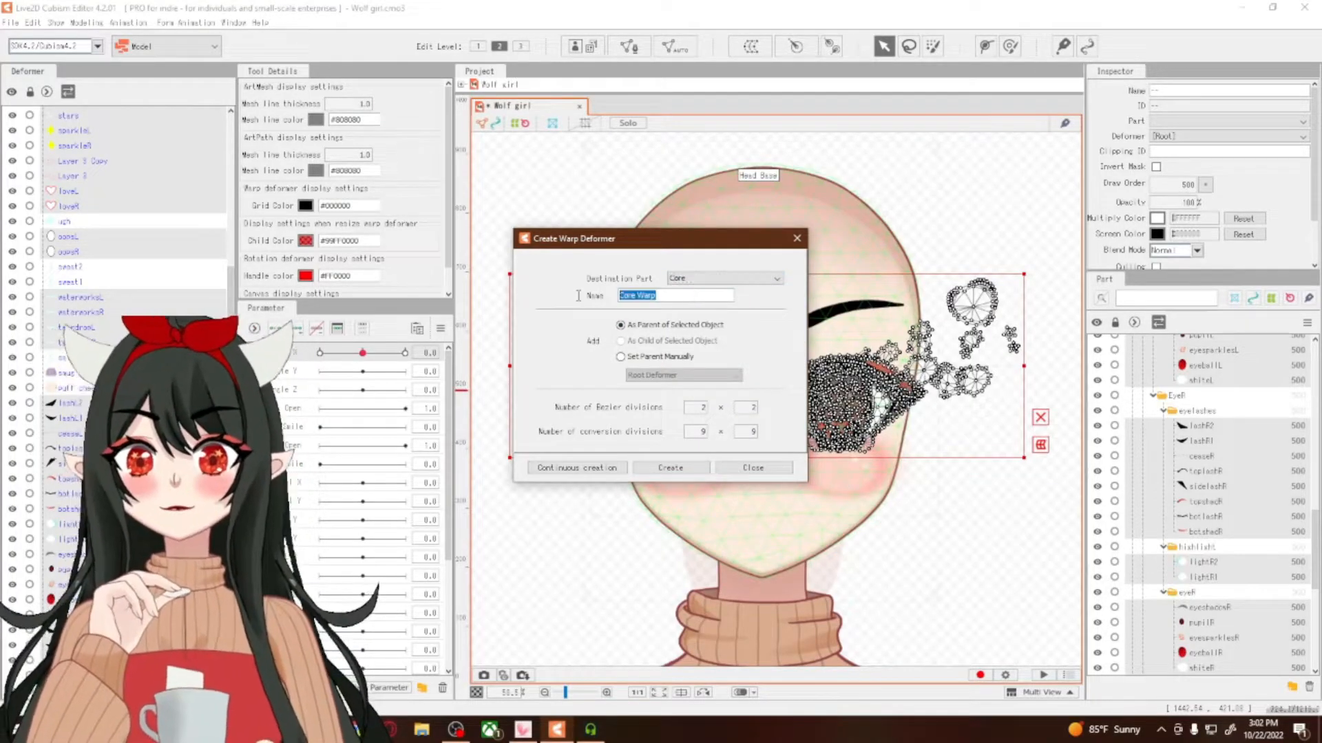
{"action": "type", "text": "Eyes XY"}
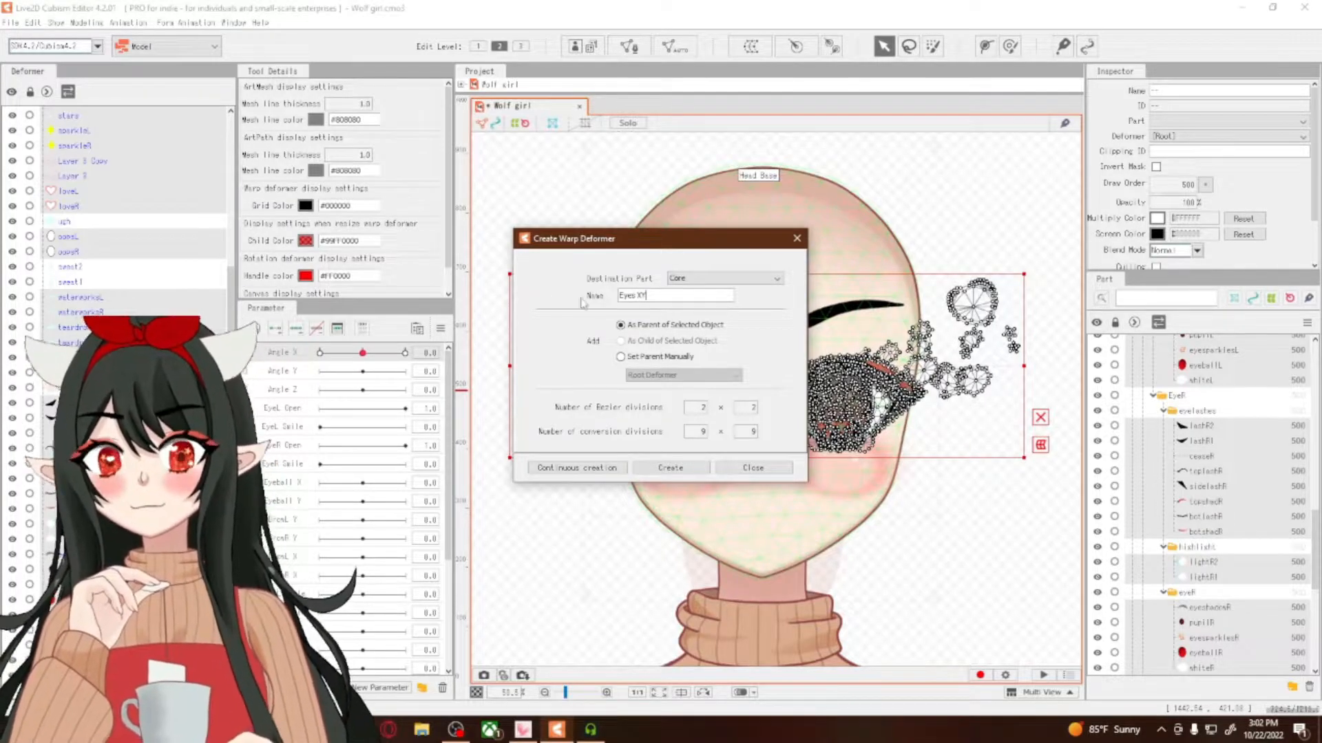
{"action": "left_click", "coordinate": [692, 469]}
{"action": "scroll", "coordinate": [137, 427], "scroll_direction": "up", "scroll_amount": 2}
{"action": "left_click", "coordinate": [42, 174]}
{"action": "left_click", "coordinate": [43, 128]}
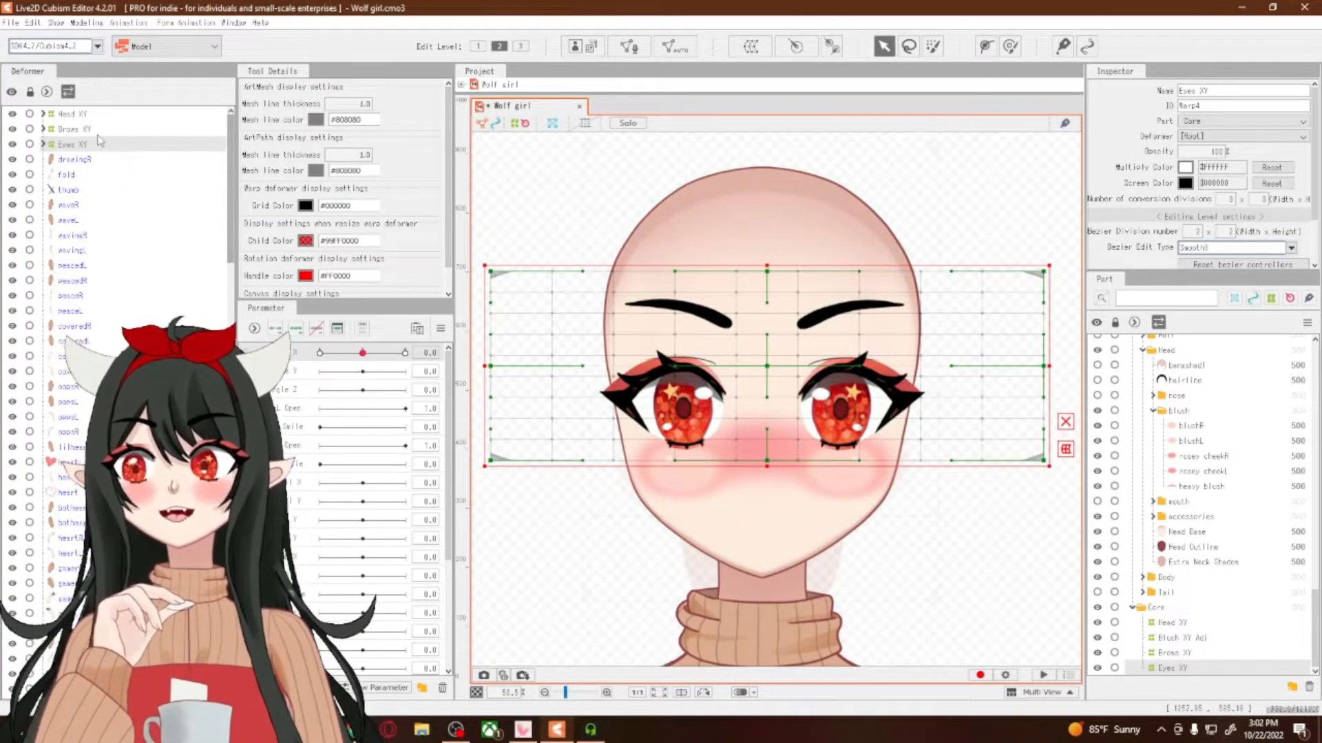
Add three key points on Angle X for Brows XY and Eyes XY, and shift both deformers towards the turned side at Angle X -30
{"action": "left_click", "coordinate": [75, 129]}
{"action": "left_click", "coordinate": [98, 146], "text": "ctrl"}
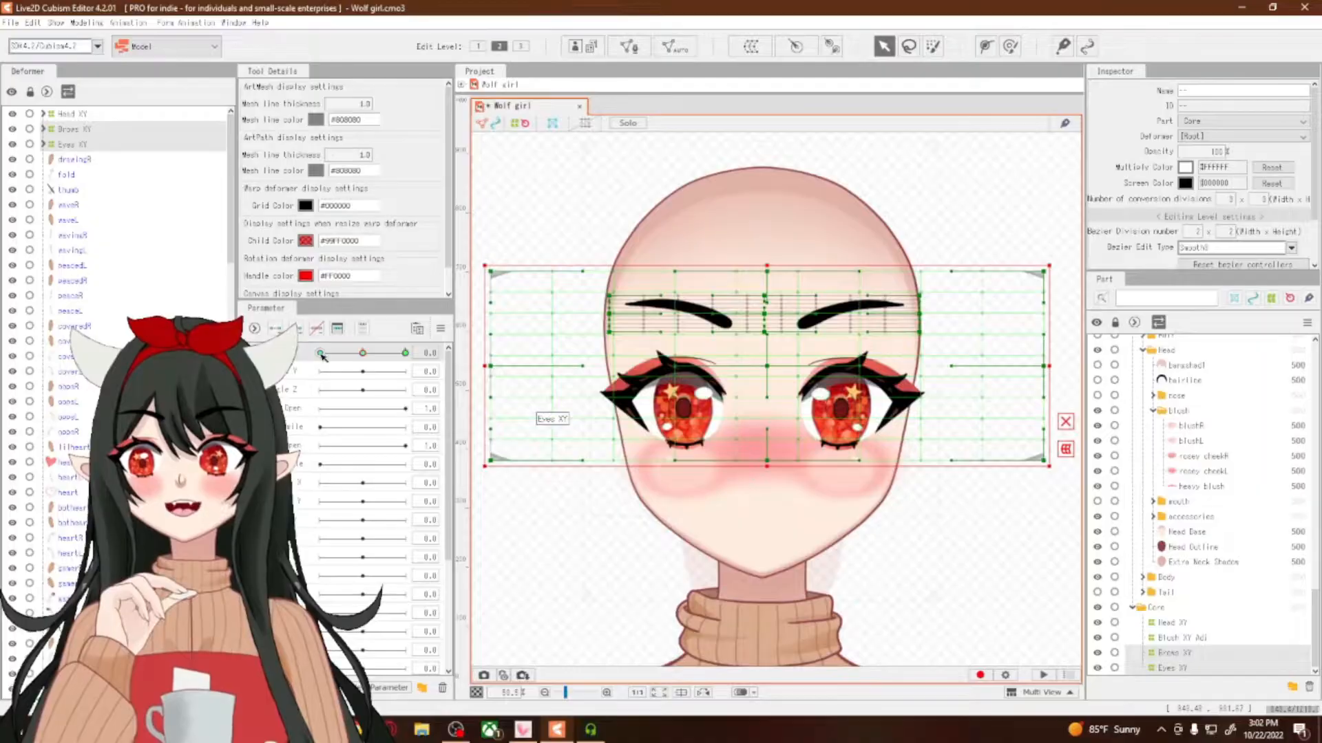
{"action": "left_click", "coordinate": [321, 353]}
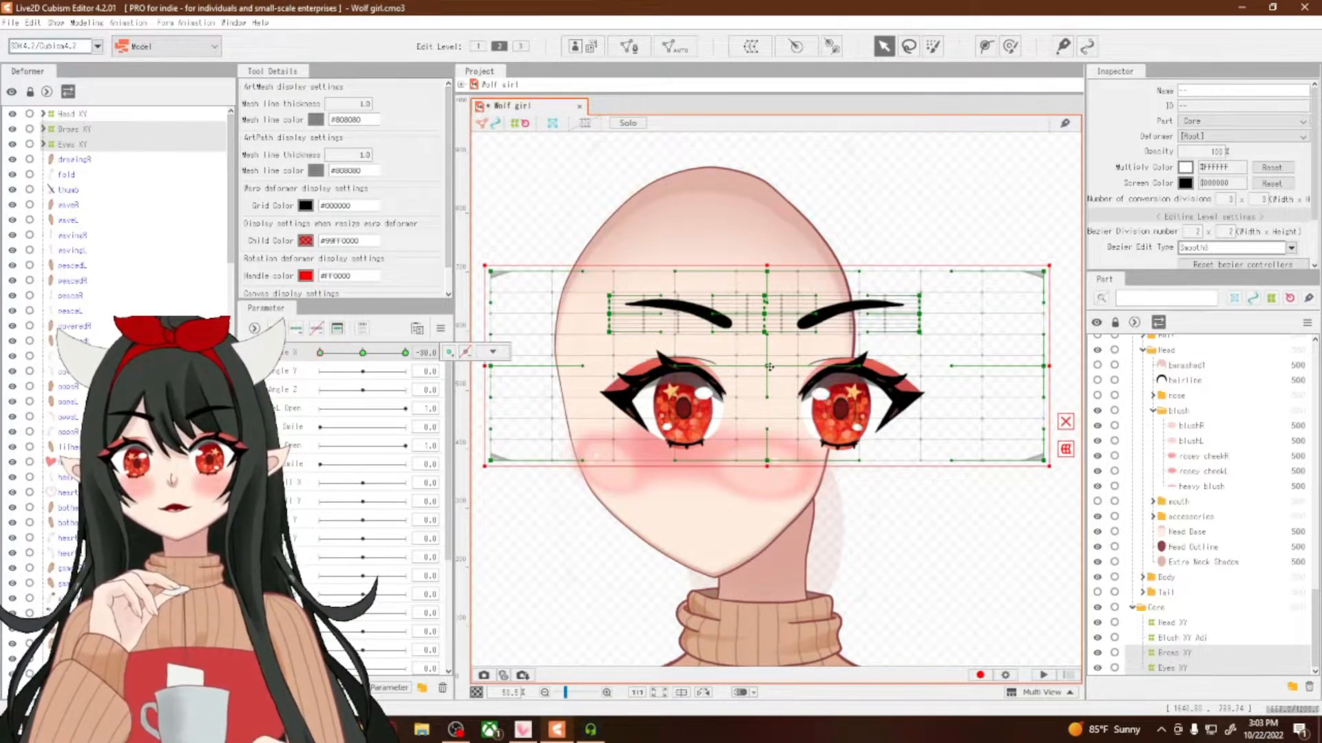
{"action": "left_click_drag", "start_coordinate": [770, 366], "coordinate": [685, 374]}
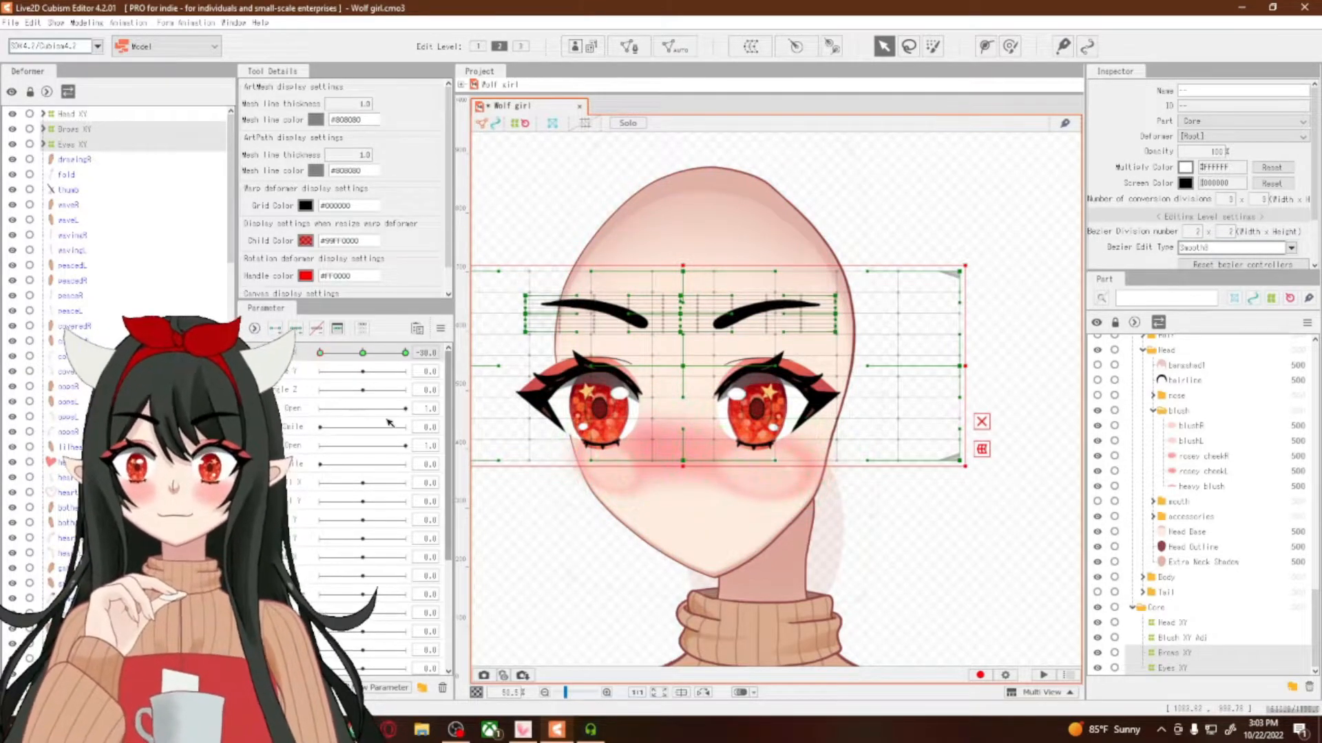
Make the expressions part inside Eyes visible to check its meshes against the turned head
{"action": "left_click", "coordinate": [65, 144]}
{"action": "scroll", "coordinate": [688, 537], "scroll_direction": "down", "scroll_amount": 2}
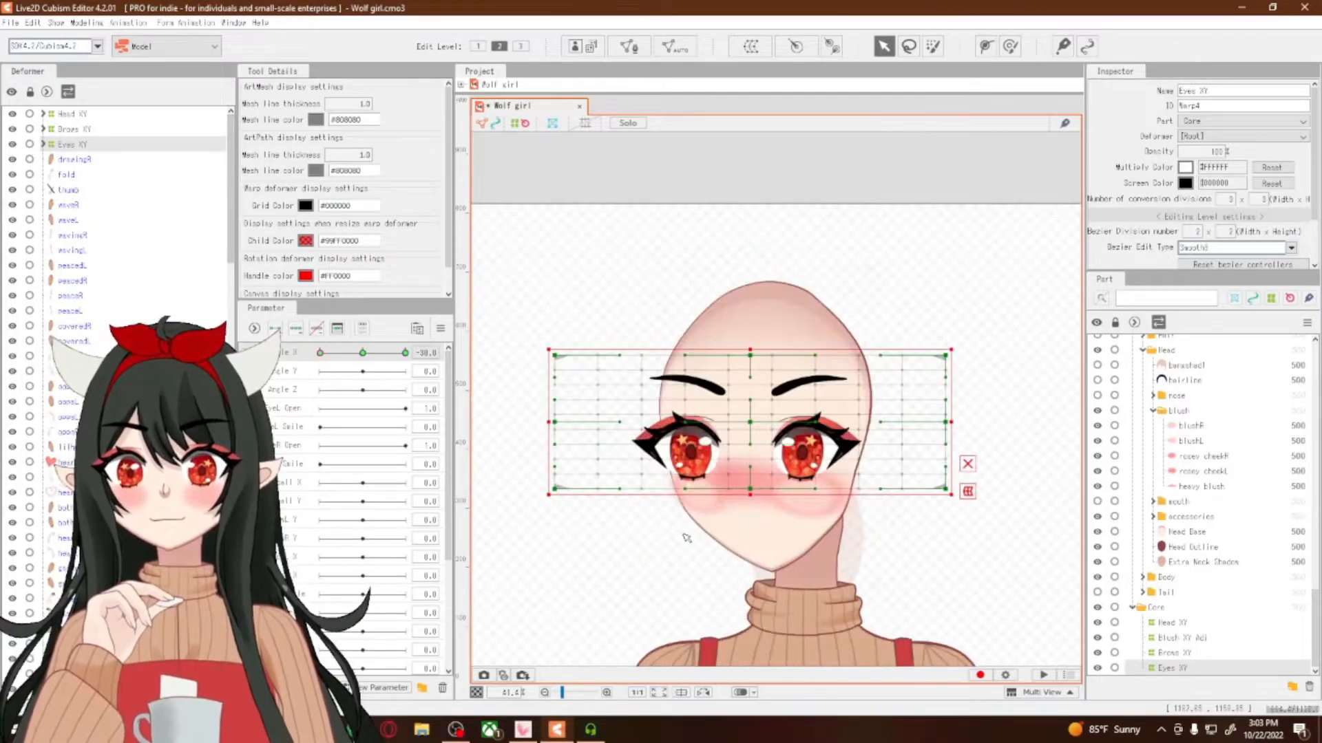
{"action": "scroll", "coordinate": [686, 537], "scroll_direction": "up", "scroll_amount": 2}
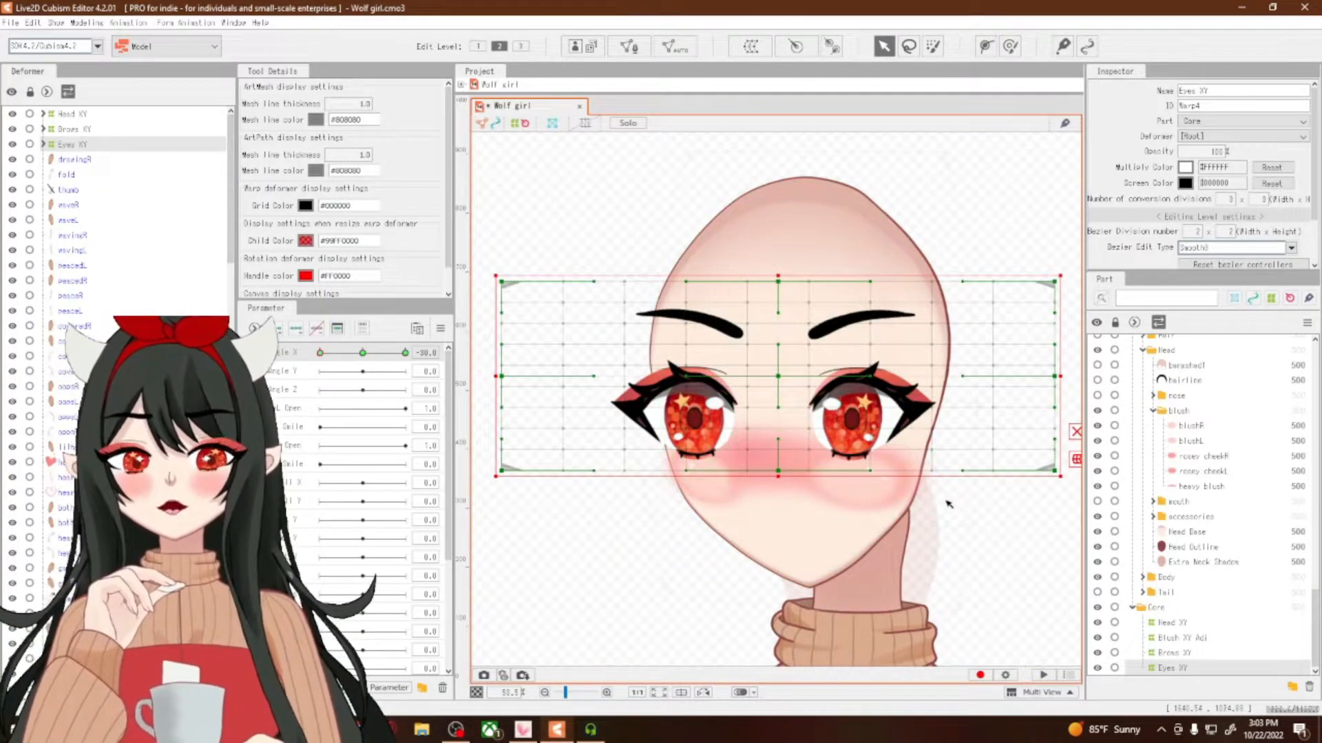
{"action": "scroll", "coordinate": [1129, 461], "scroll_direction": "up", "scroll_amount": 10}
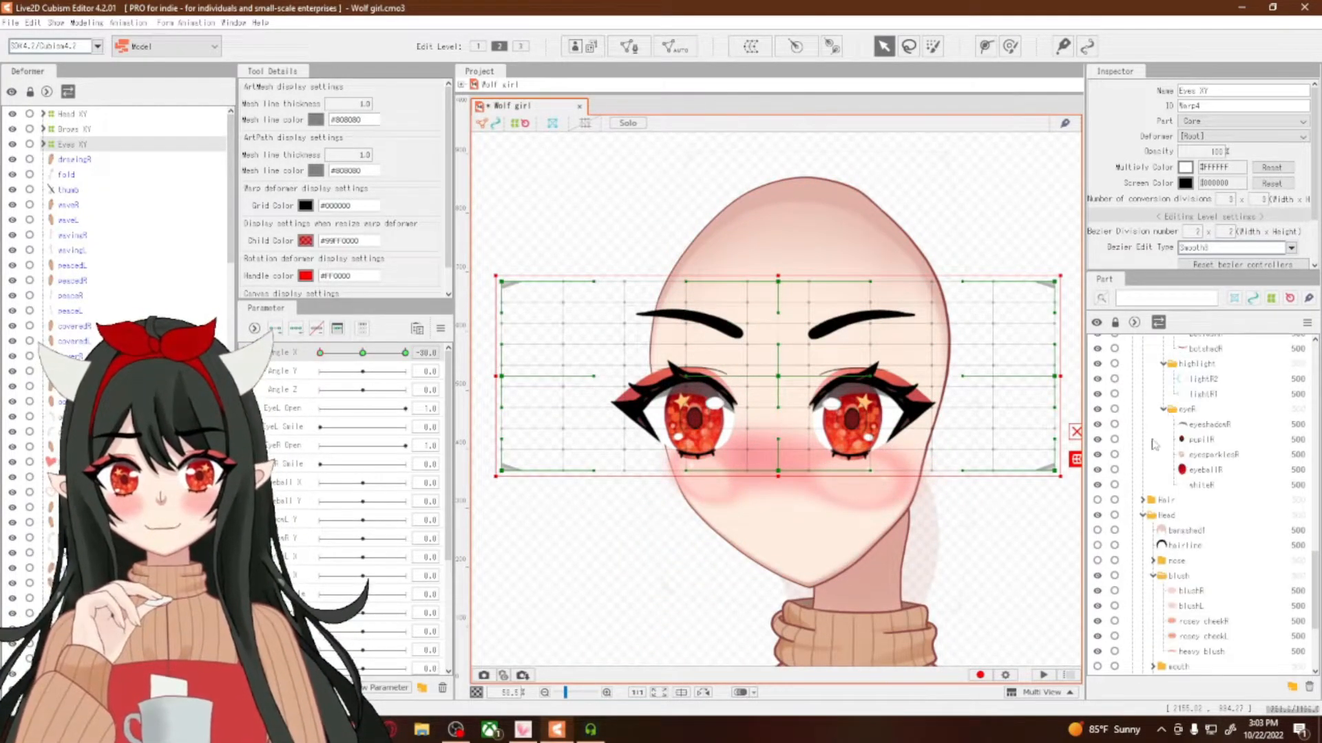
{"action": "scroll", "coordinate": [1137, 477], "scroll_direction": "up", "scroll_amount": 5}
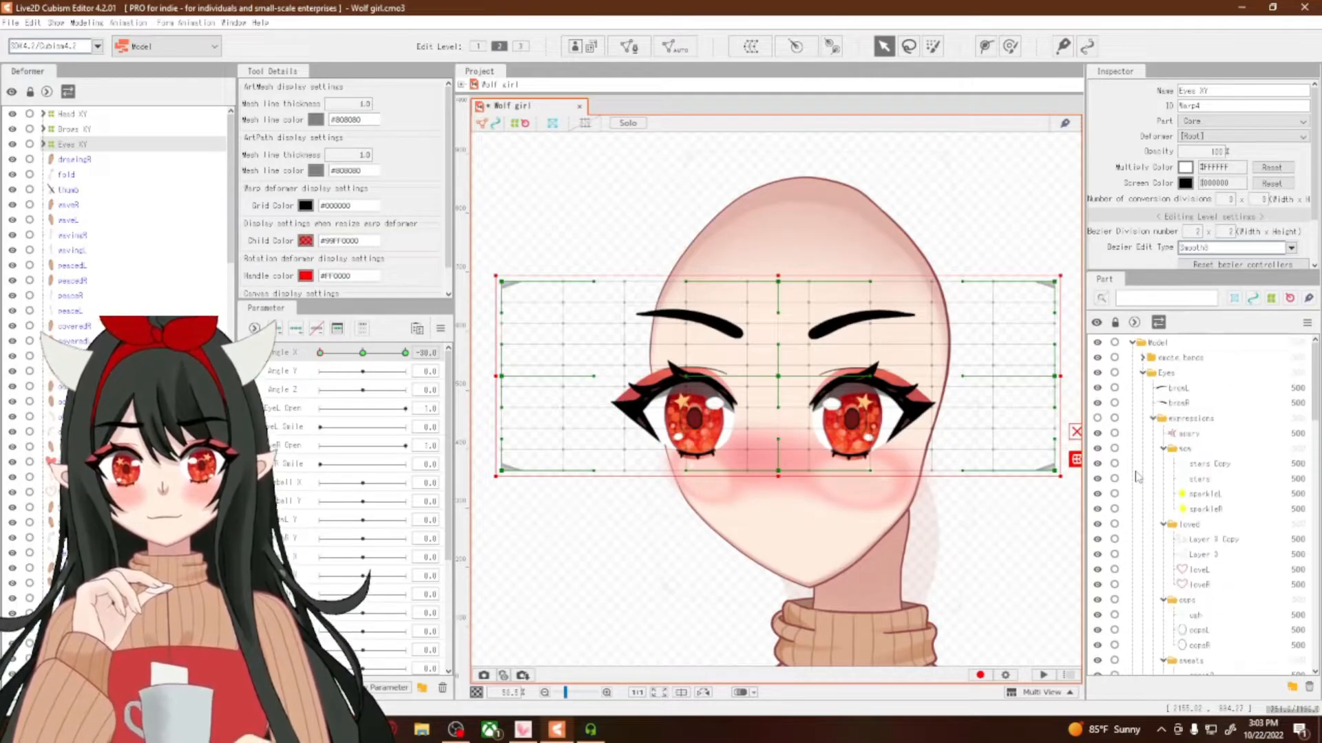
{"action": "left_click", "coordinate": [1180, 451]}
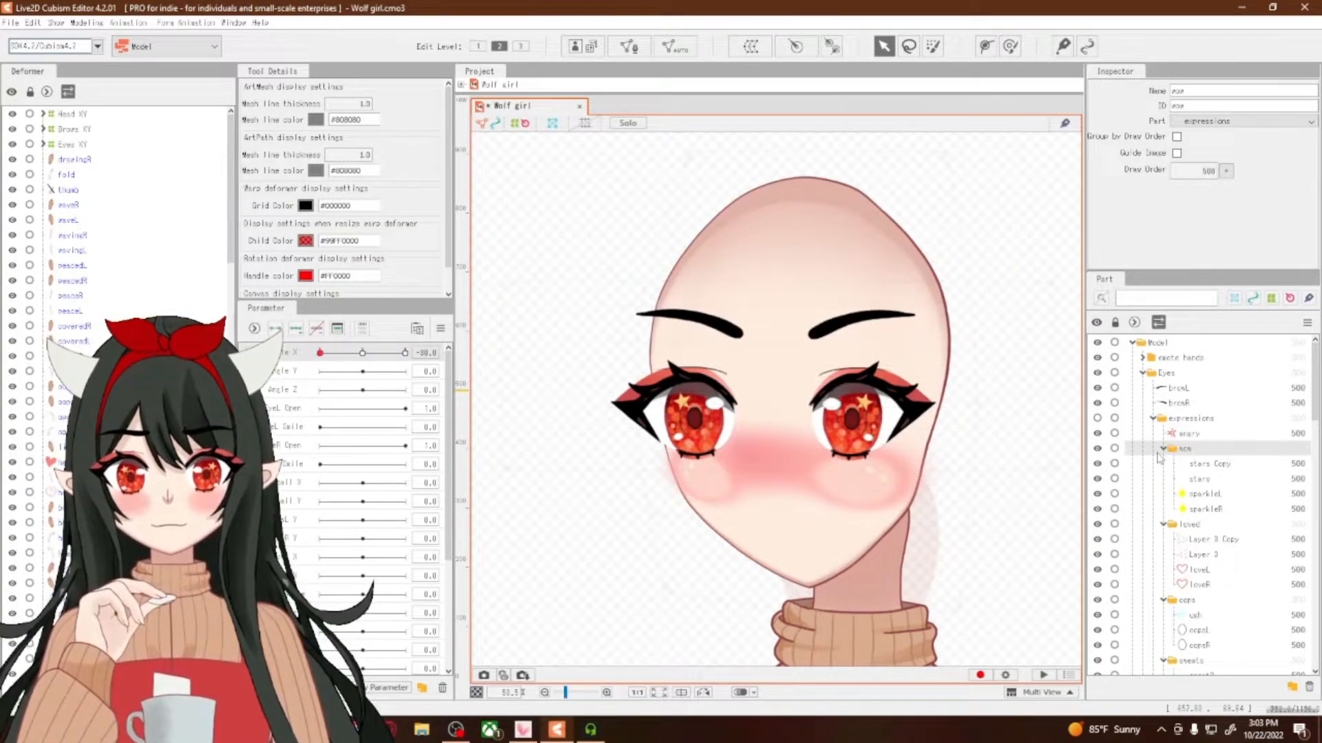
{"action": "left_click", "coordinate": [1098, 418]}
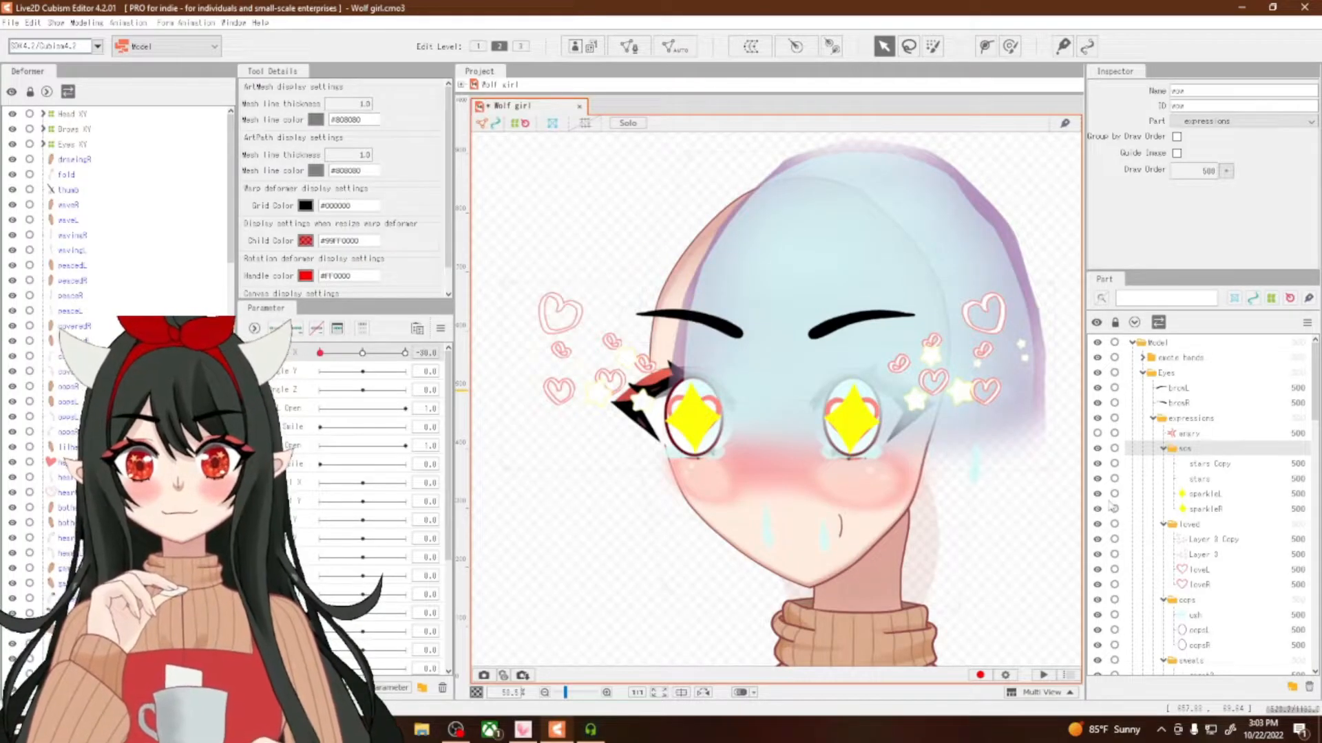
Hide the puff cheek, smug, saliva, sweats, angry and ugh expression meshes, keeping the stars, hearts and oops meshes shown
{"action": "scroll", "coordinate": [1110, 505], "scroll_direction": "down", "scroll_amount": 6}
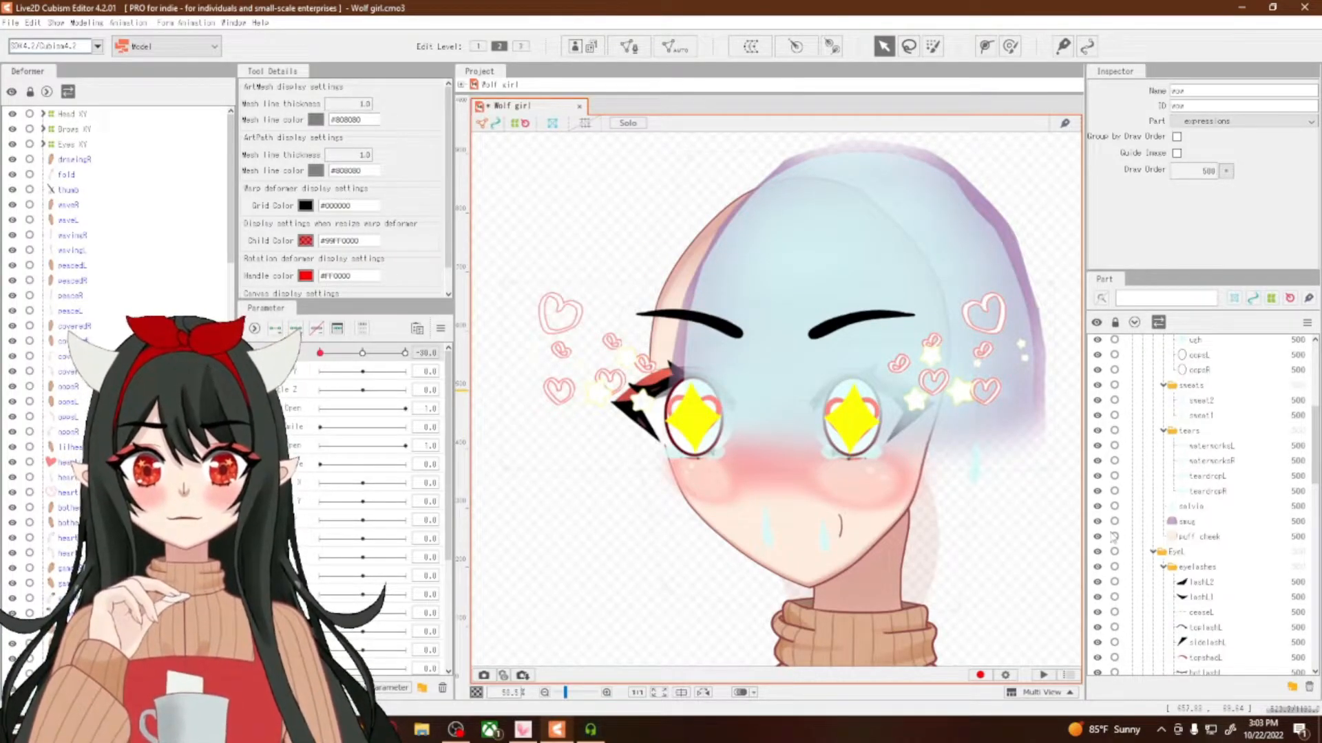
{"action": "left_click", "coordinate": [1098, 537]}
{"action": "left_click", "coordinate": [1097, 522]}
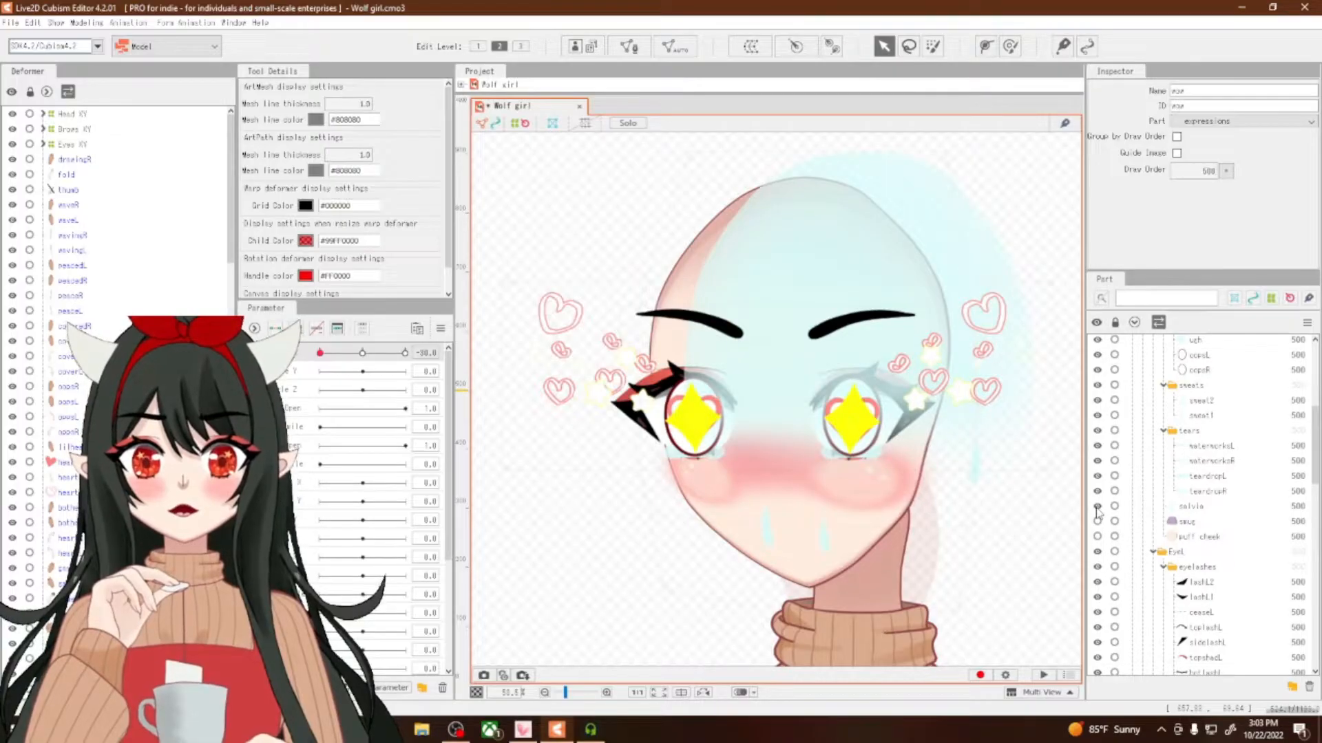
{"action": "scroll", "coordinate": [1101, 520], "scroll_direction": "up", "scroll_amount": 2}
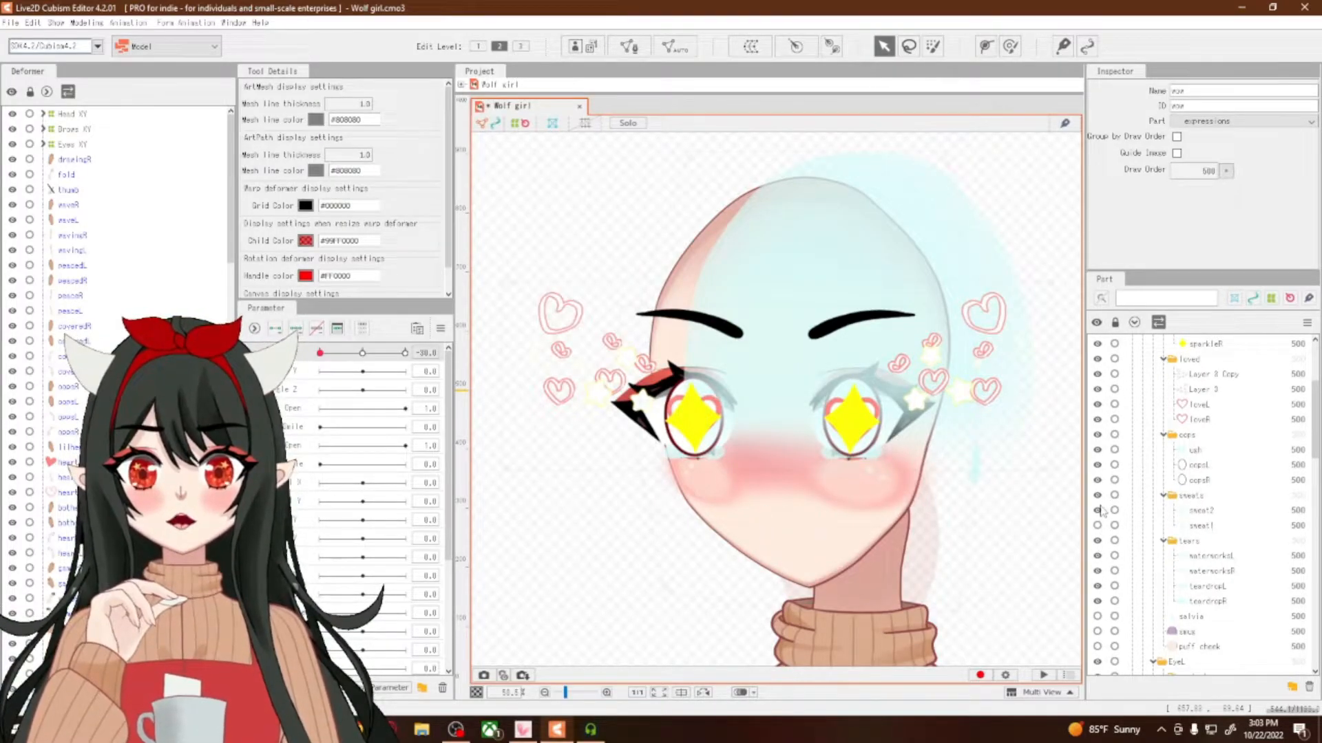
{"action": "scroll", "coordinate": [1101, 516], "scroll_direction": "up", "scroll_amount": 3}
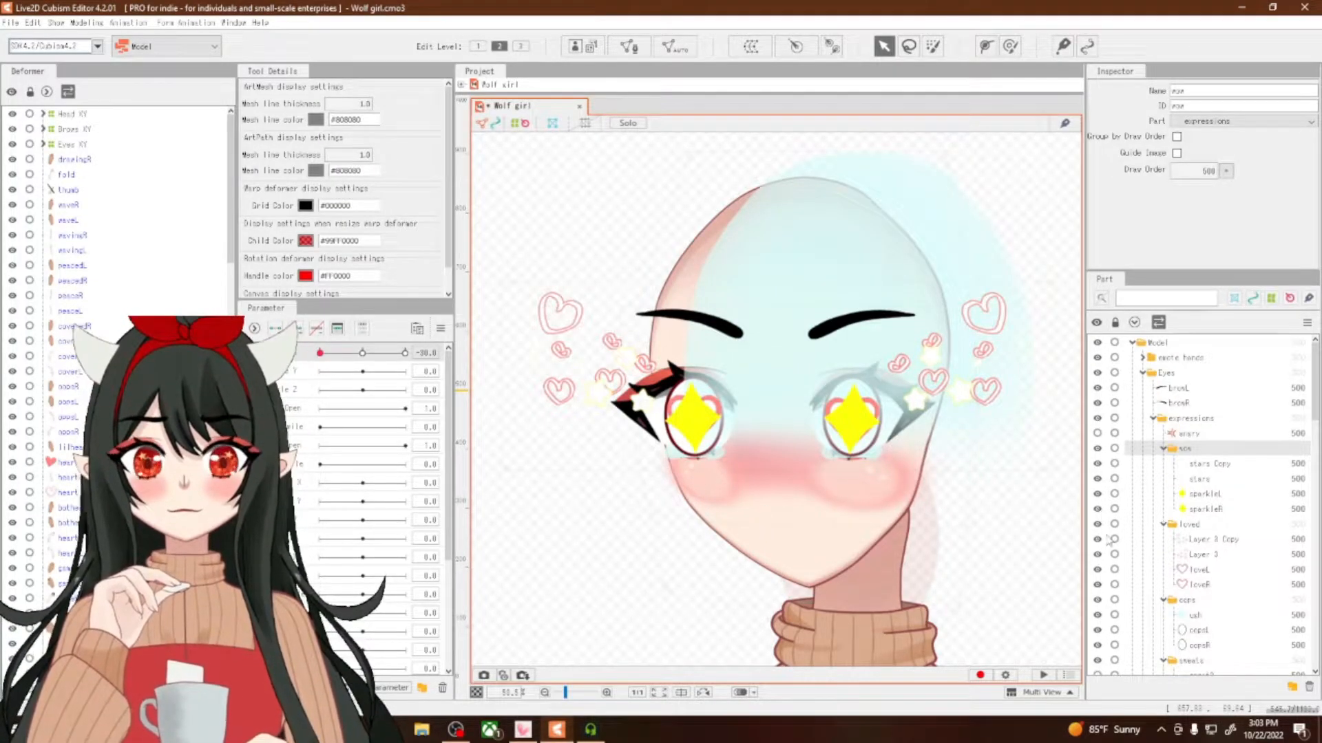
{"action": "left_click", "coordinate": [1099, 615]}
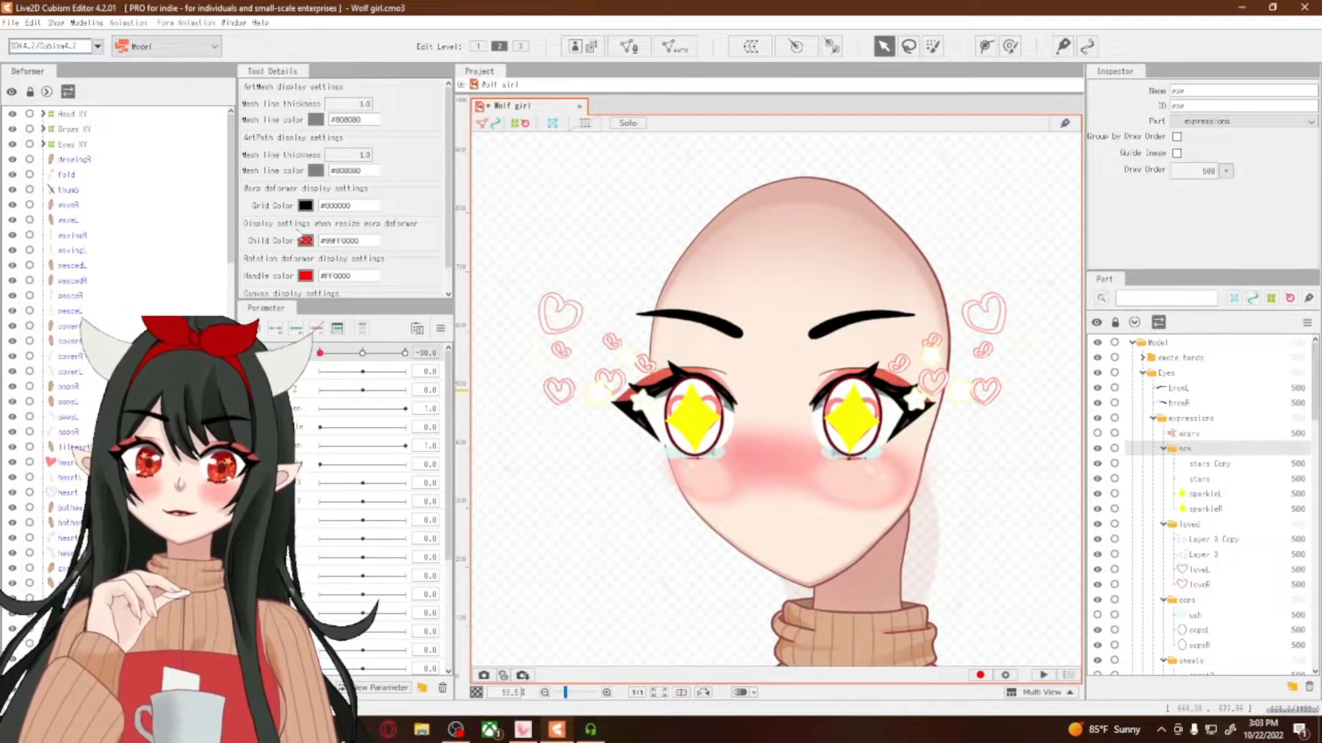
At edit level 3, select the Brows XY grid points around the far-side brow and narrow them inward for the turned head
{"action": "left_click", "coordinate": [68, 130]}
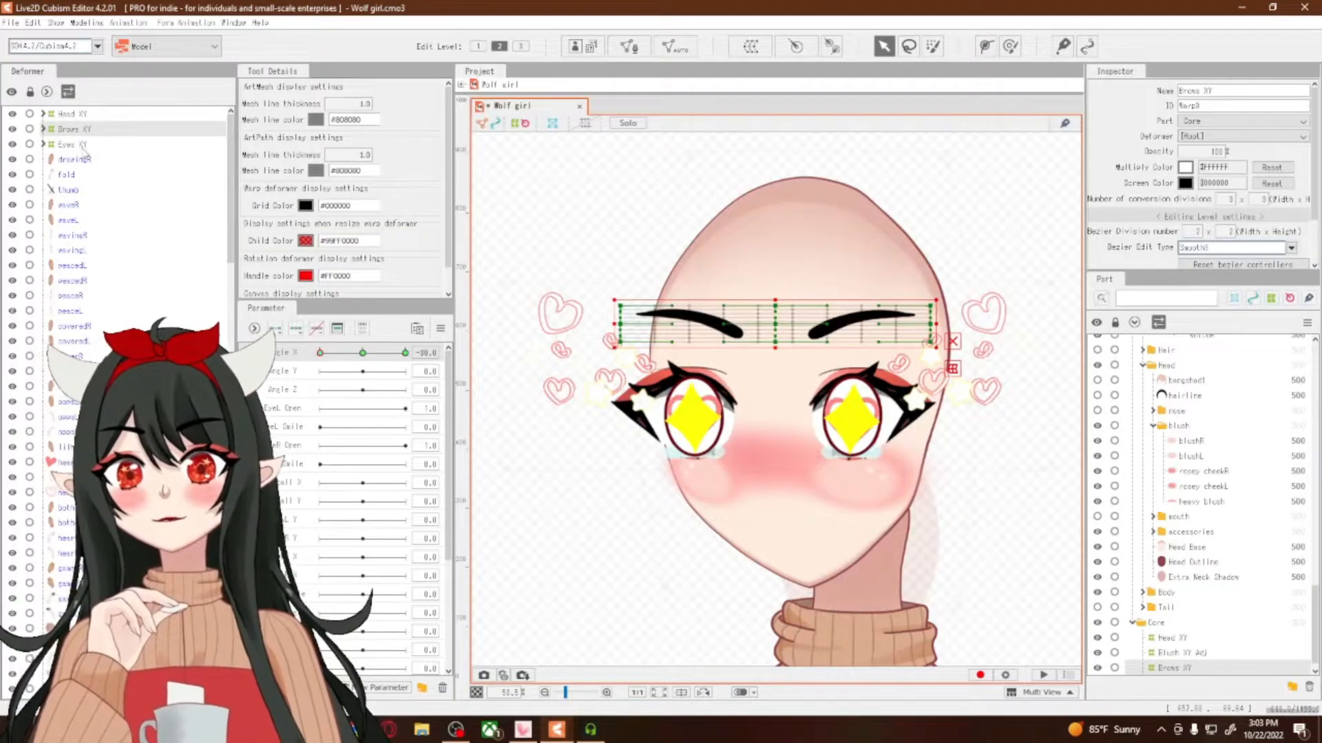
{"action": "scroll", "coordinate": [783, 323], "scroll_direction": "up", "scroll_amount": 3}
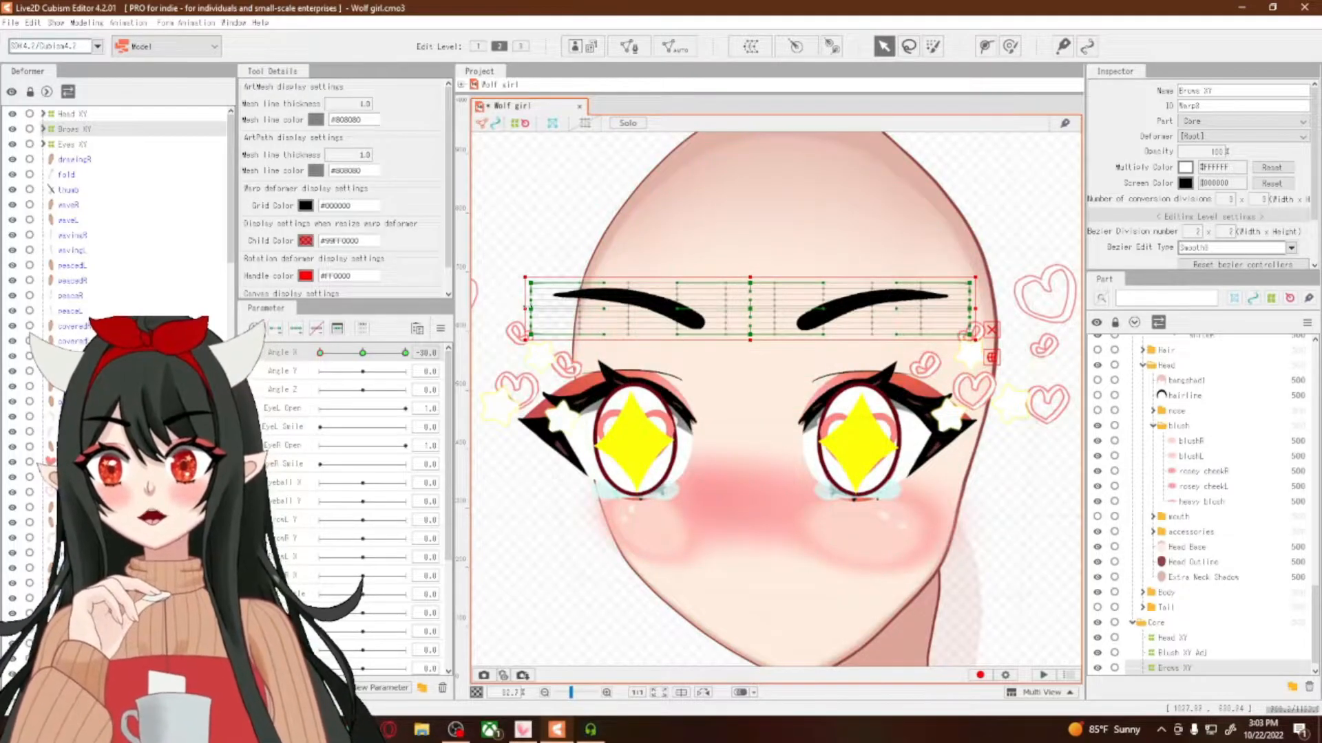
{"action": "left_click_drag", "start_coordinate": [528, 307], "coordinate": [534, 308]}
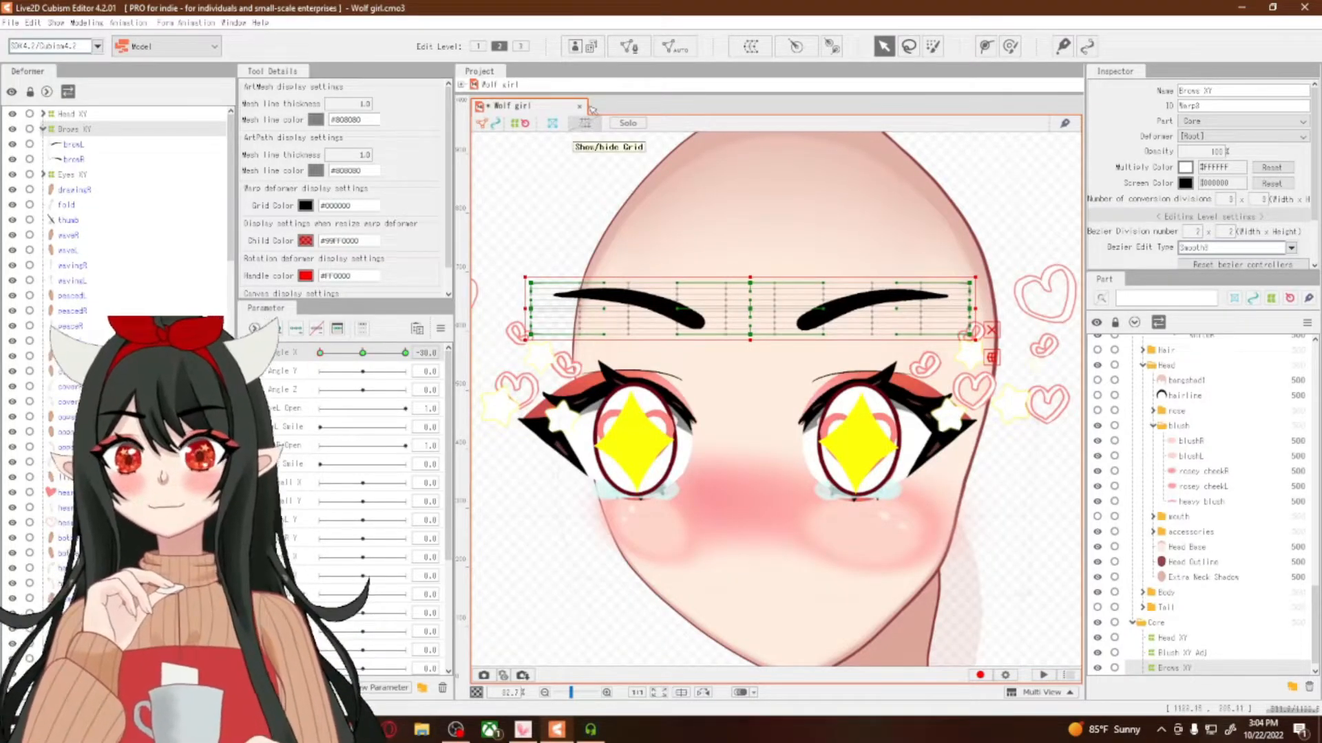
{"action": "left_click", "coordinate": [520, 46]}
{"action": "left_click_drag", "start_coordinate": [733, 351], "coordinate": [515, 262]}
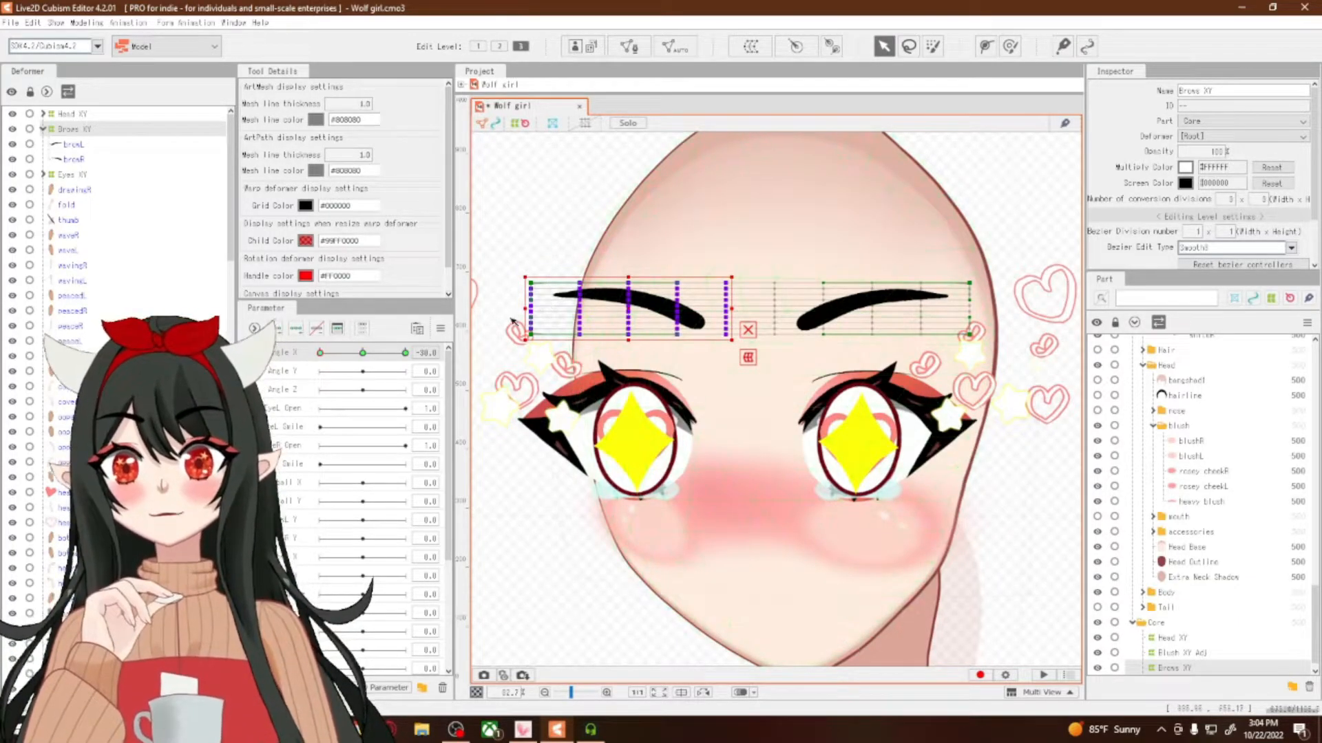
{"action": "left_click_drag", "start_coordinate": [522, 311], "coordinate": [539, 311]}
{"action": "left_click_drag", "start_coordinate": [738, 310], "coordinate": [723, 281]}
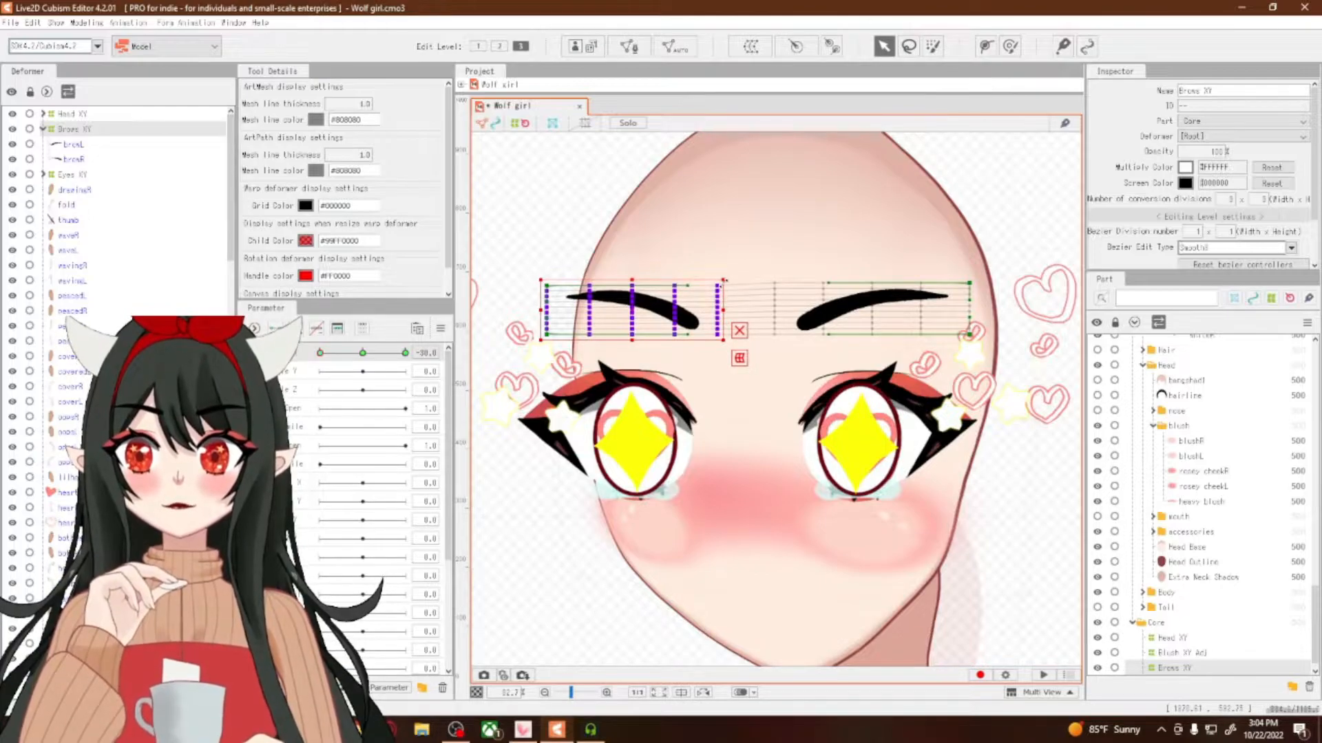
{"action": "left_click_drag", "start_coordinate": [724, 340], "coordinate": [721, 339]}
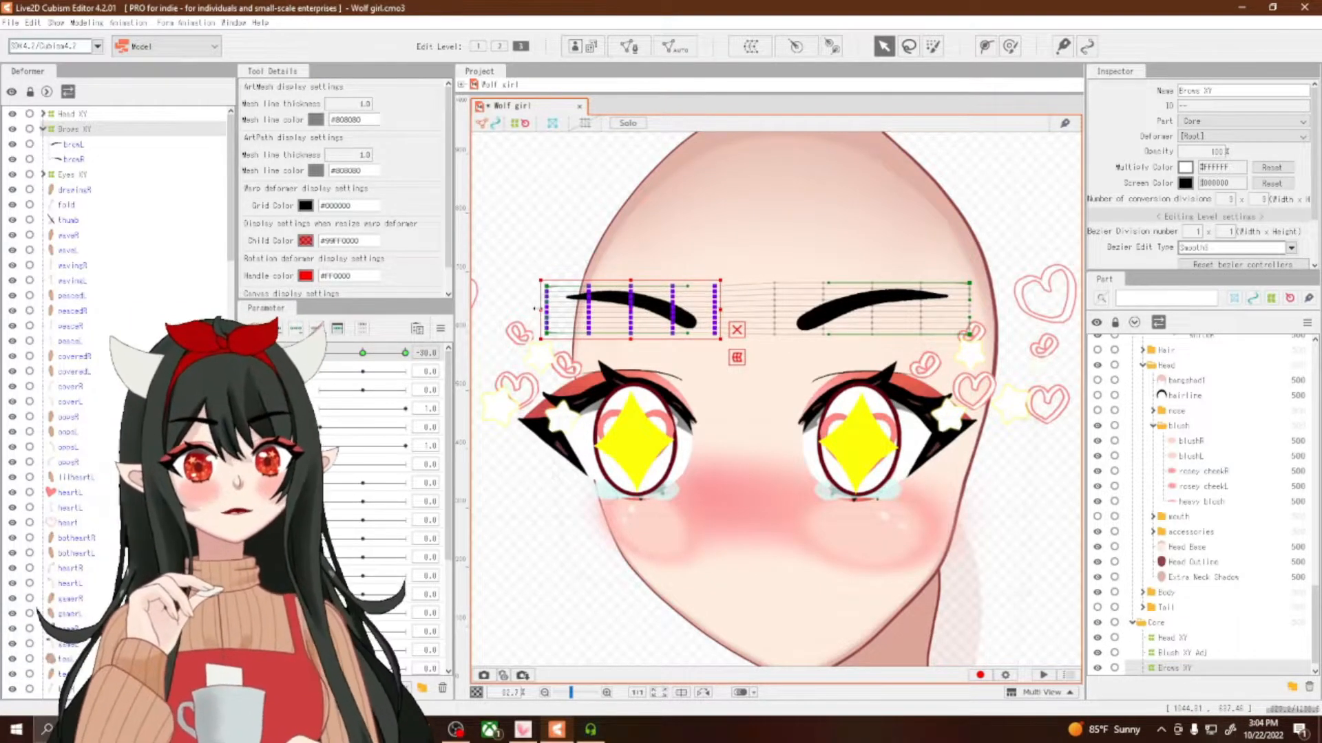
{"action": "left_click_drag", "start_coordinate": [535, 308], "coordinate": [538, 309]}
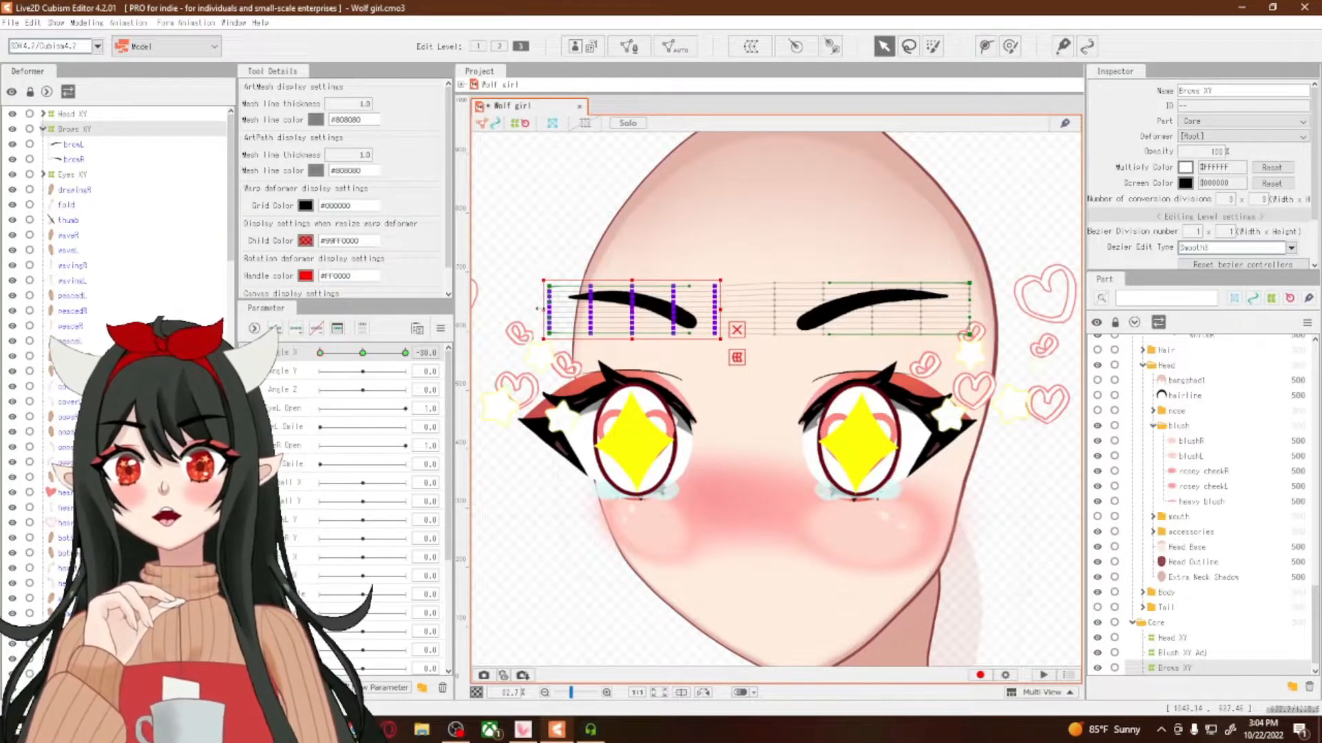
{"action": "left_click_drag", "start_coordinate": [721, 310], "coordinate": [721, 337]}
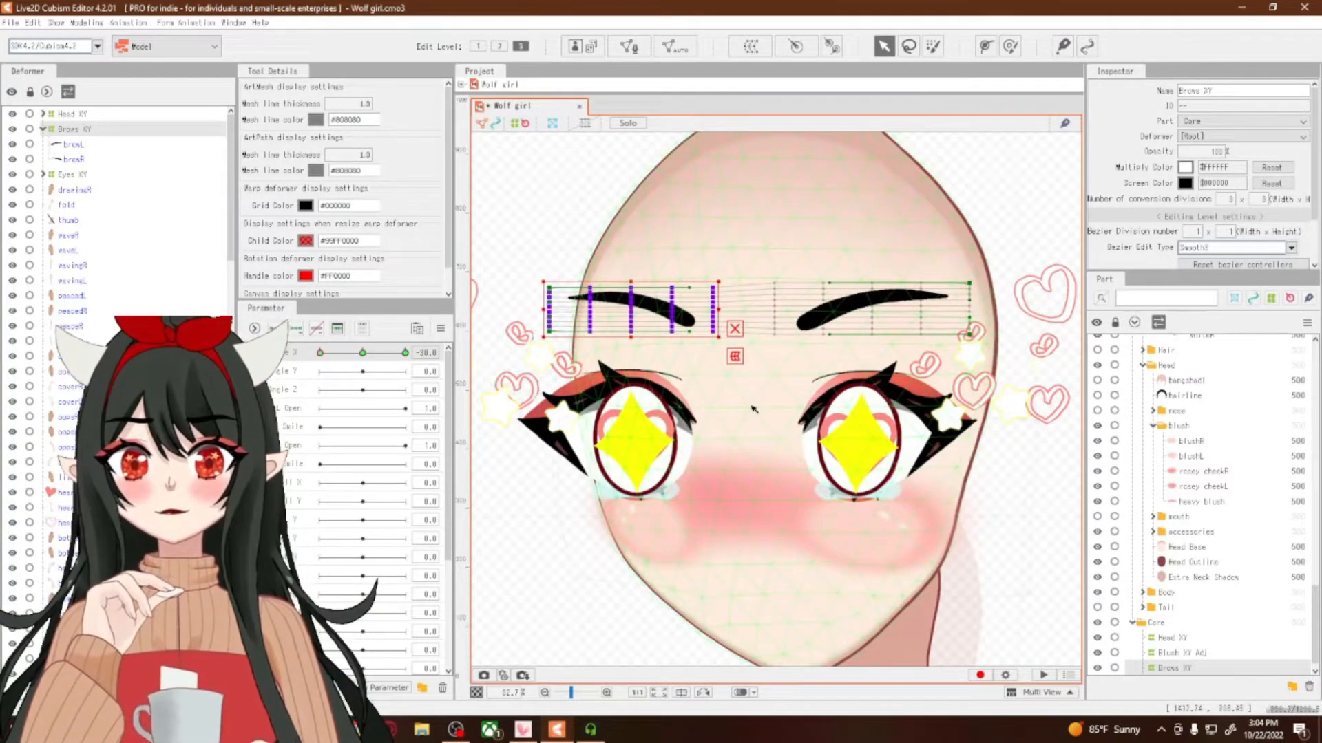
Slightly enlarge the half of the Brows XY grid around the near-side brow and check both brows against the face
{"action": "left_click", "coordinate": [777, 329]}
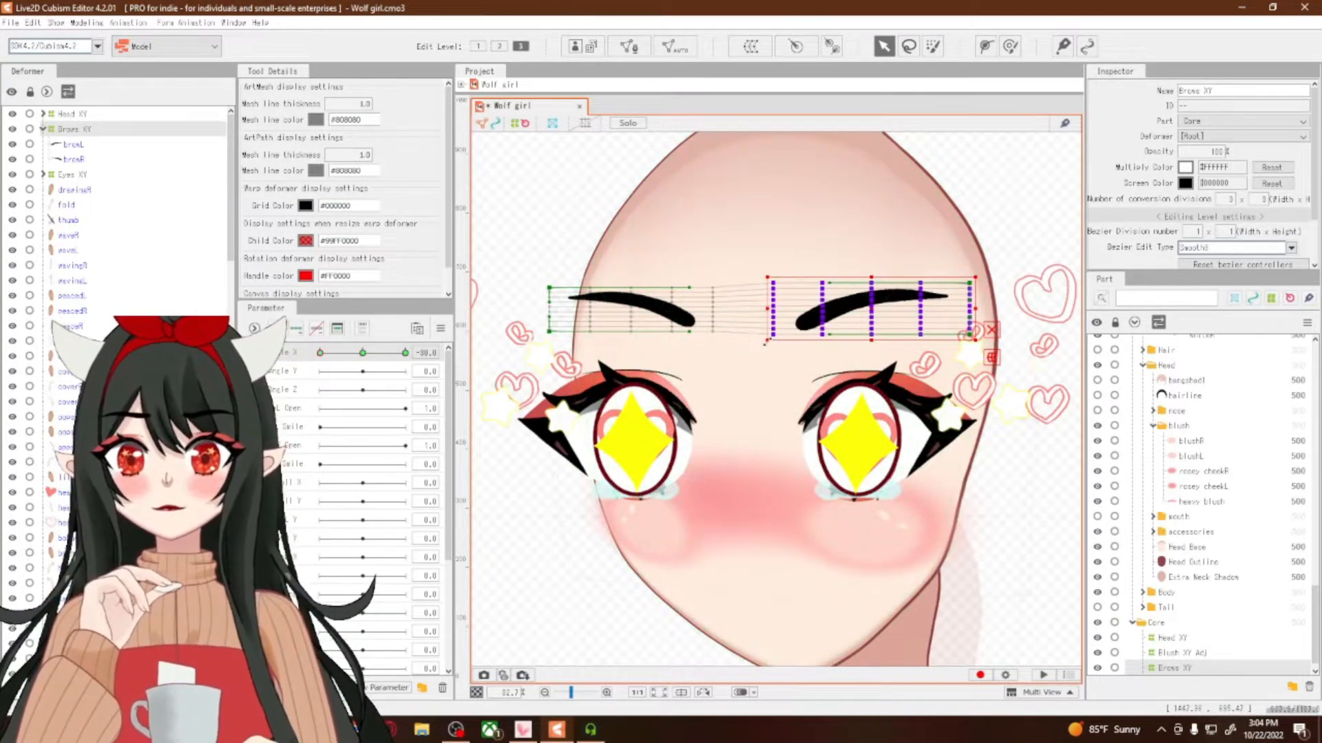
{"action": "left_click_drag", "start_coordinate": [762, 279], "coordinate": [760, 279]}
{"action": "left_click_drag", "start_coordinate": [977, 311], "coordinate": [981, 311]}
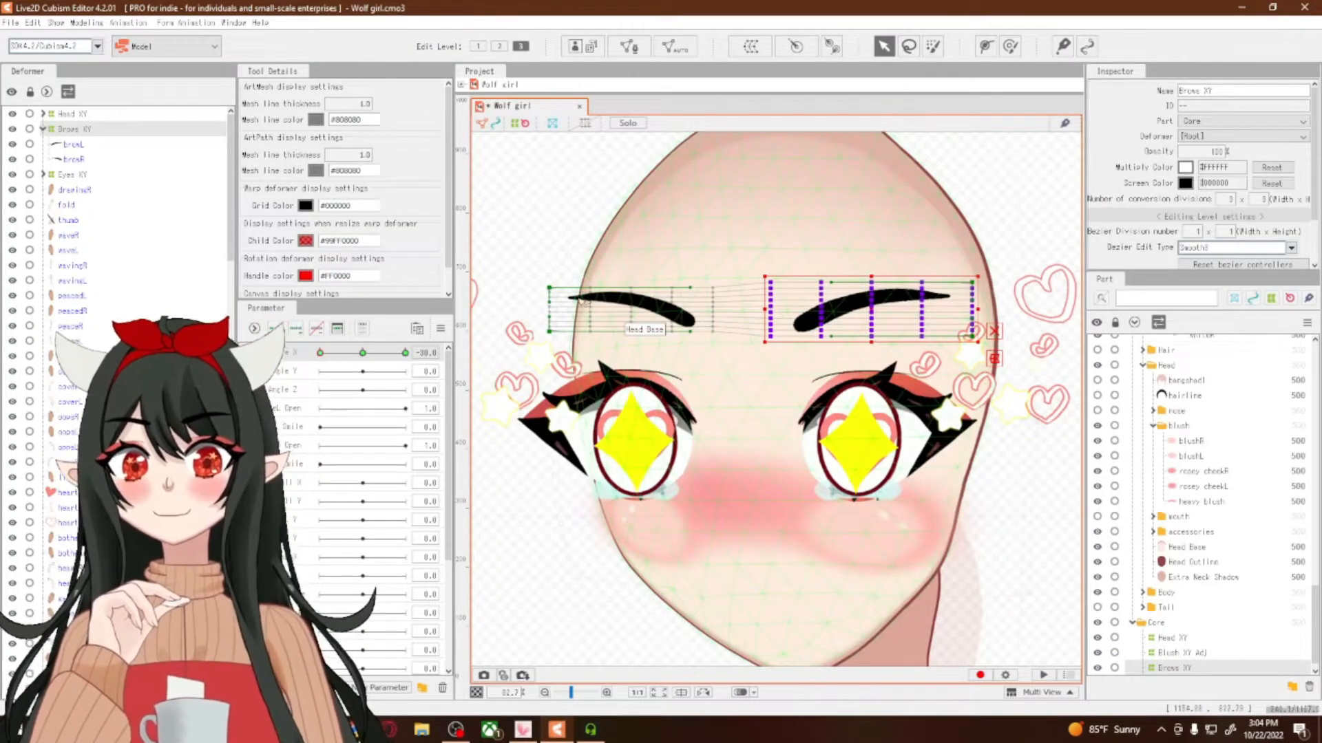
{"action": "left_click", "coordinate": [69, 130]}
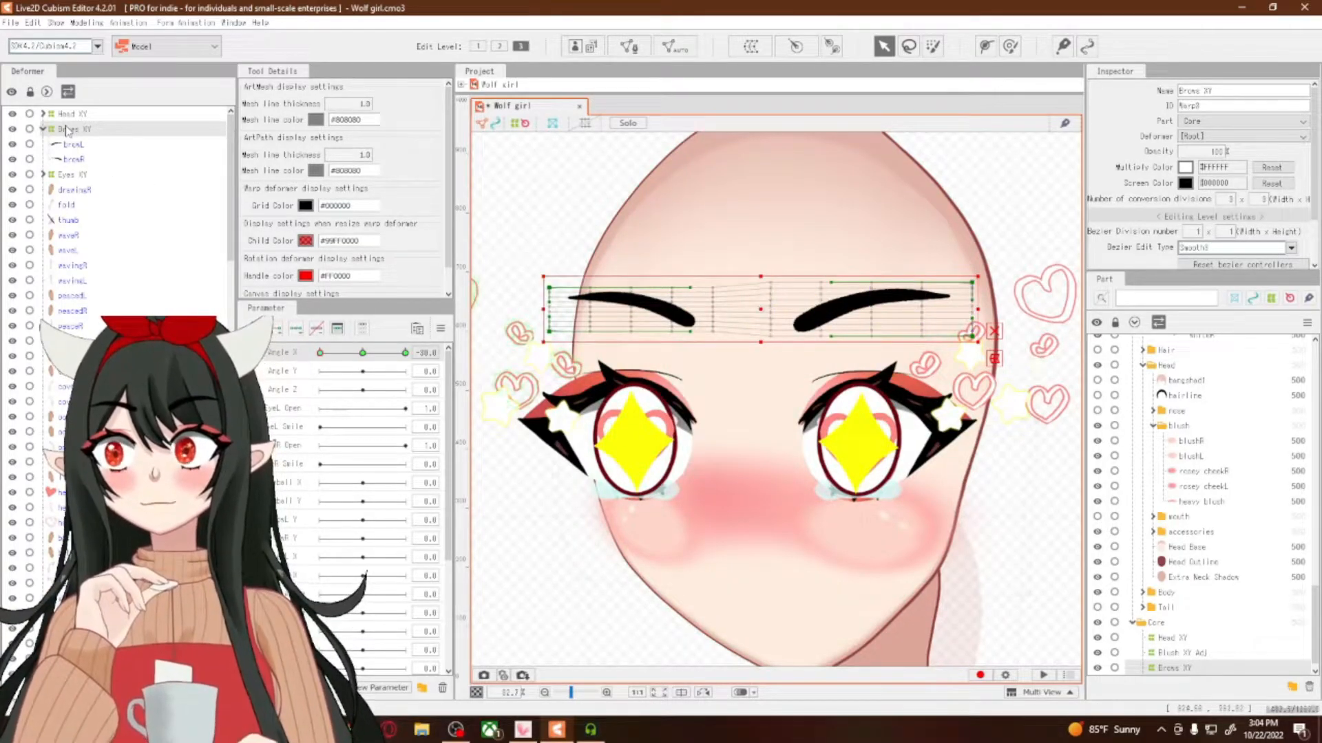
{"action": "scroll", "coordinate": [833, 486], "scroll_direction": "down", "scroll_amount": 3}
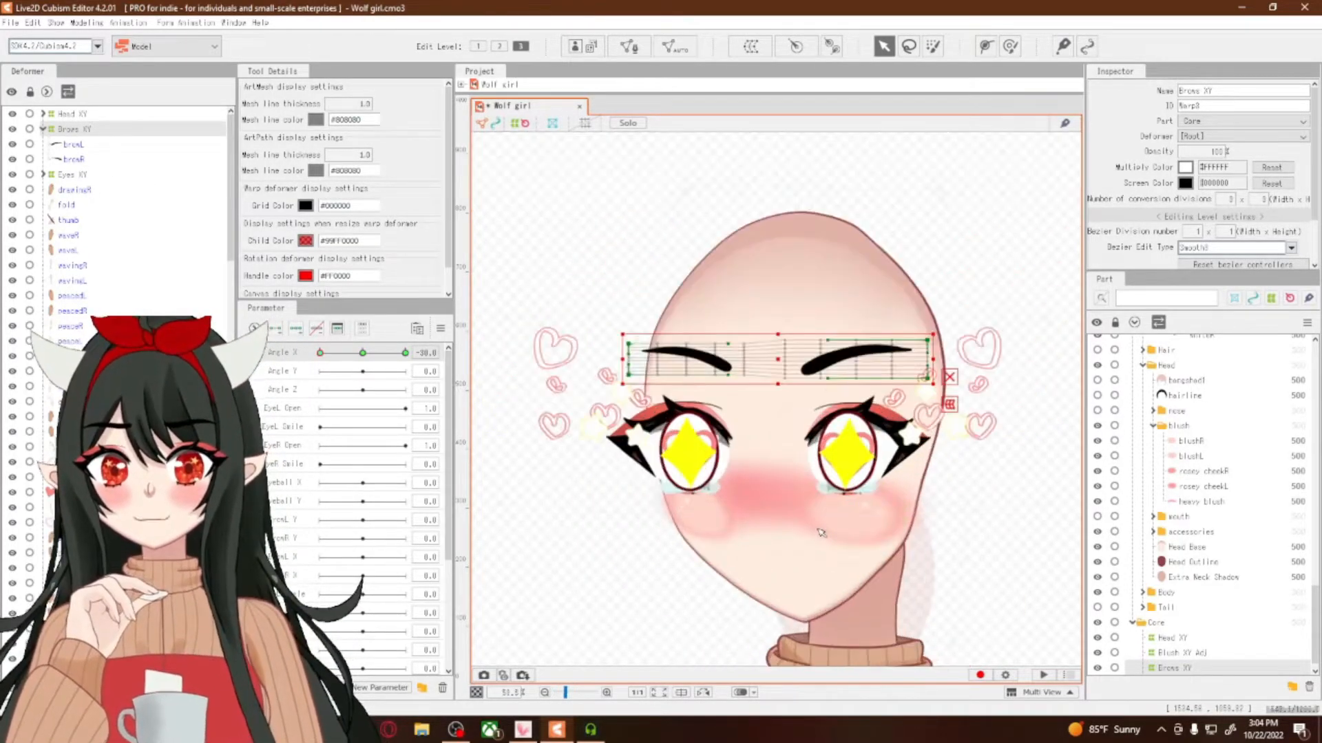
{"action": "scroll", "coordinate": [818, 534], "scroll_direction": "up", "scroll_amount": 3}
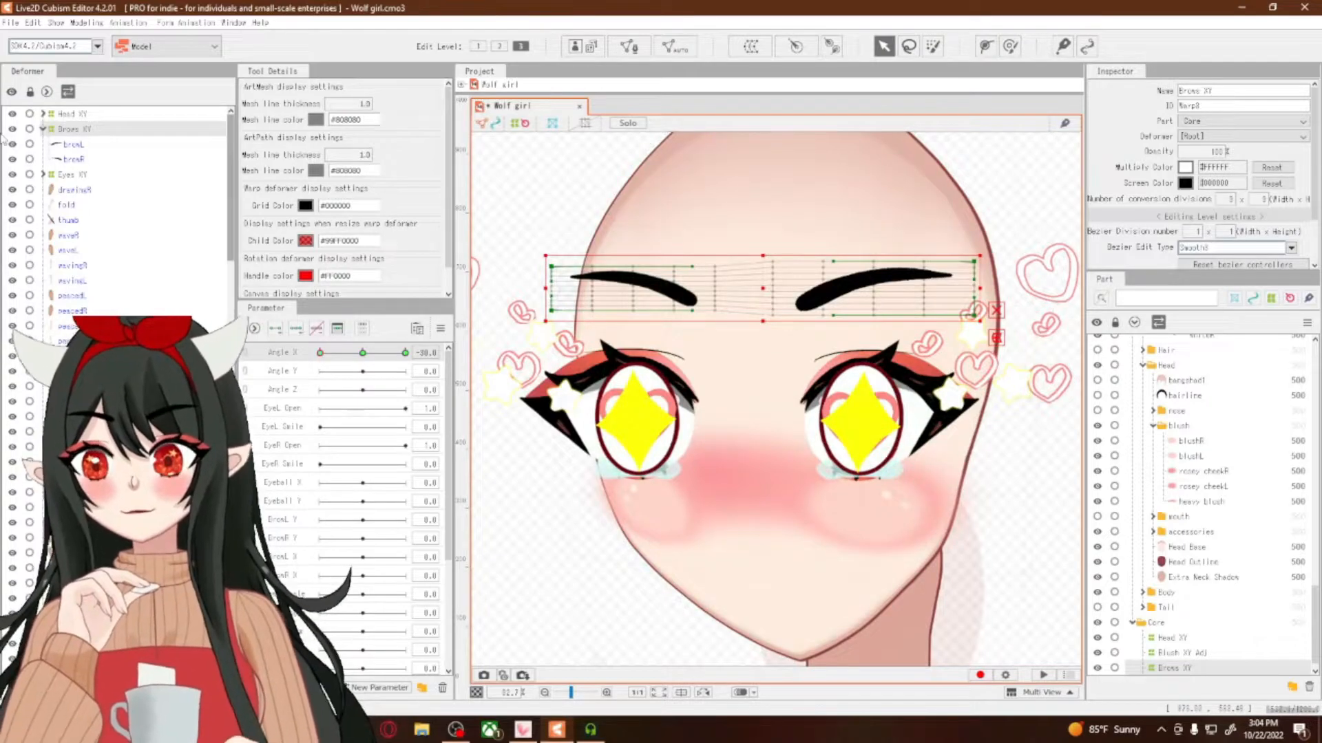
With the Eyes XY deformer selected, hide the loved, oops and star-sparkle expression parts, and collapse the expressions folder
{"action": "left_click", "coordinate": [56, 177]}
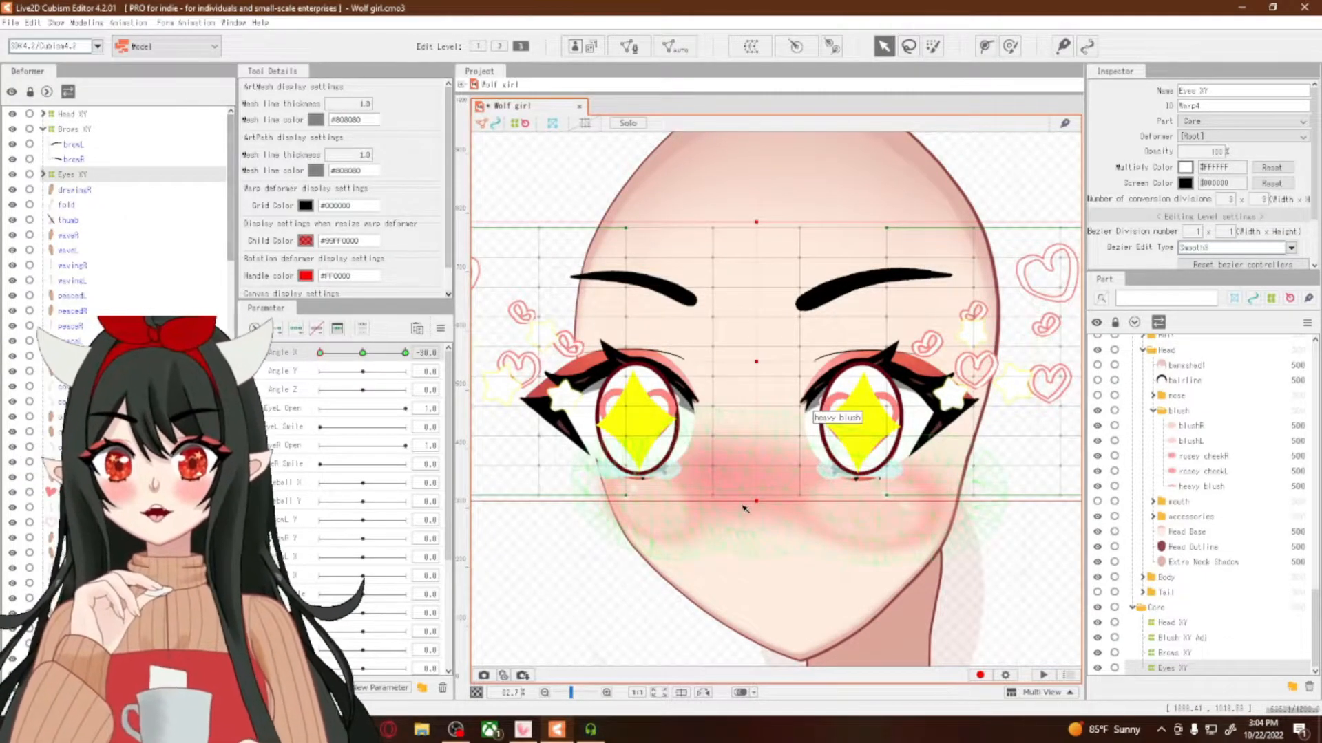
{"action": "scroll", "coordinate": [737, 536], "scroll_direction": "down", "scroll_amount": 3}
{"action": "scroll", "coordinate": [738, 536], "scroll_direction": "up", "scroll_amount": 3}
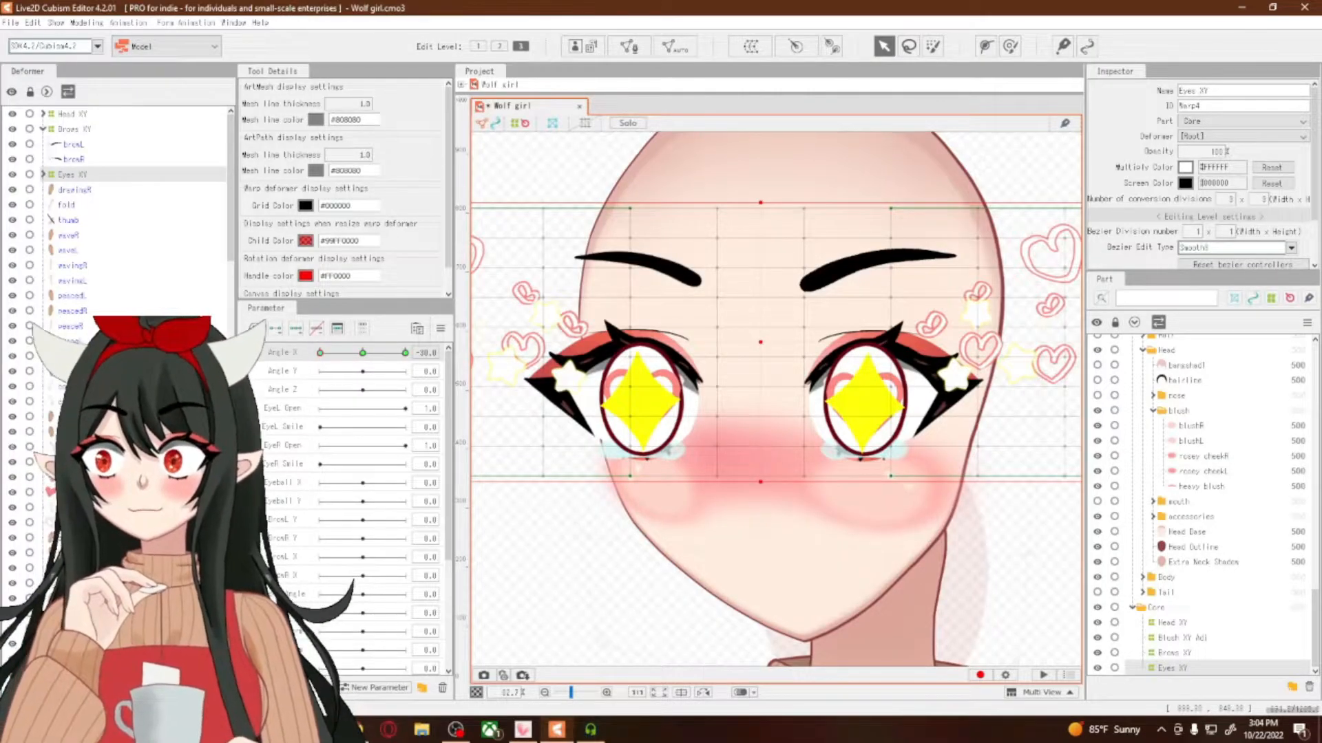
{"action": "scroll", "coordinate": [1144, 501], "scroll_direction": "up", "scroll_amount": 10}
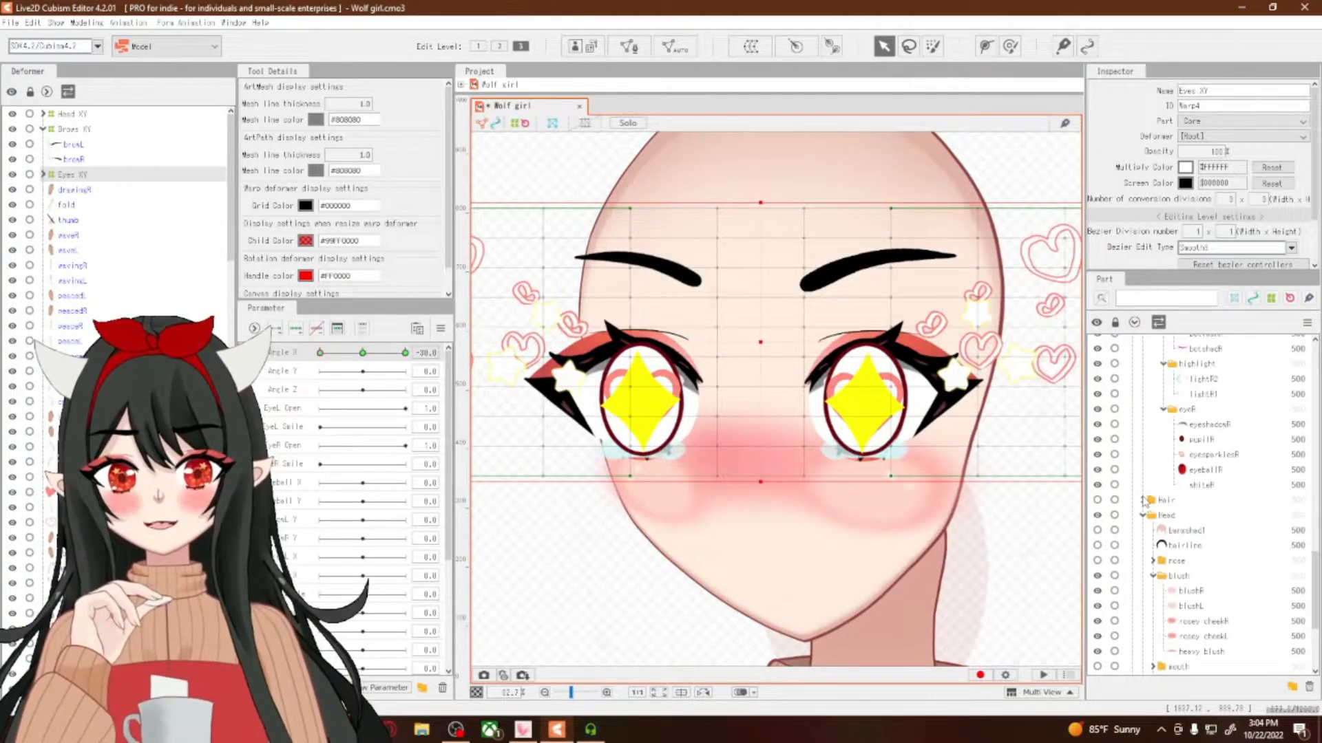
{"action": "scroll", "coordinate": [1145, 501], "scroll_direction": "up", "scroll_amount": 6}
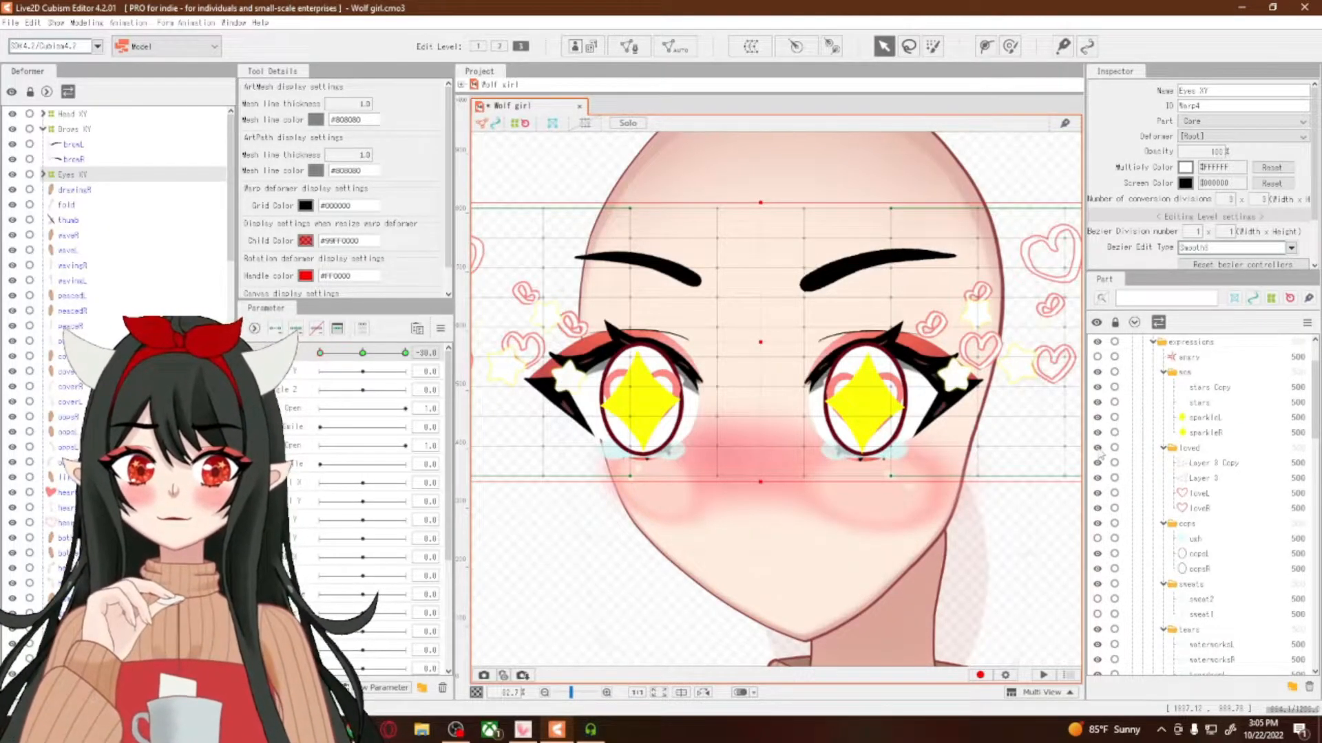
{"action": "left_click", "coordinate": [1097, 448]}
{"action": "left_click", "coordinate": [1097, 372]}
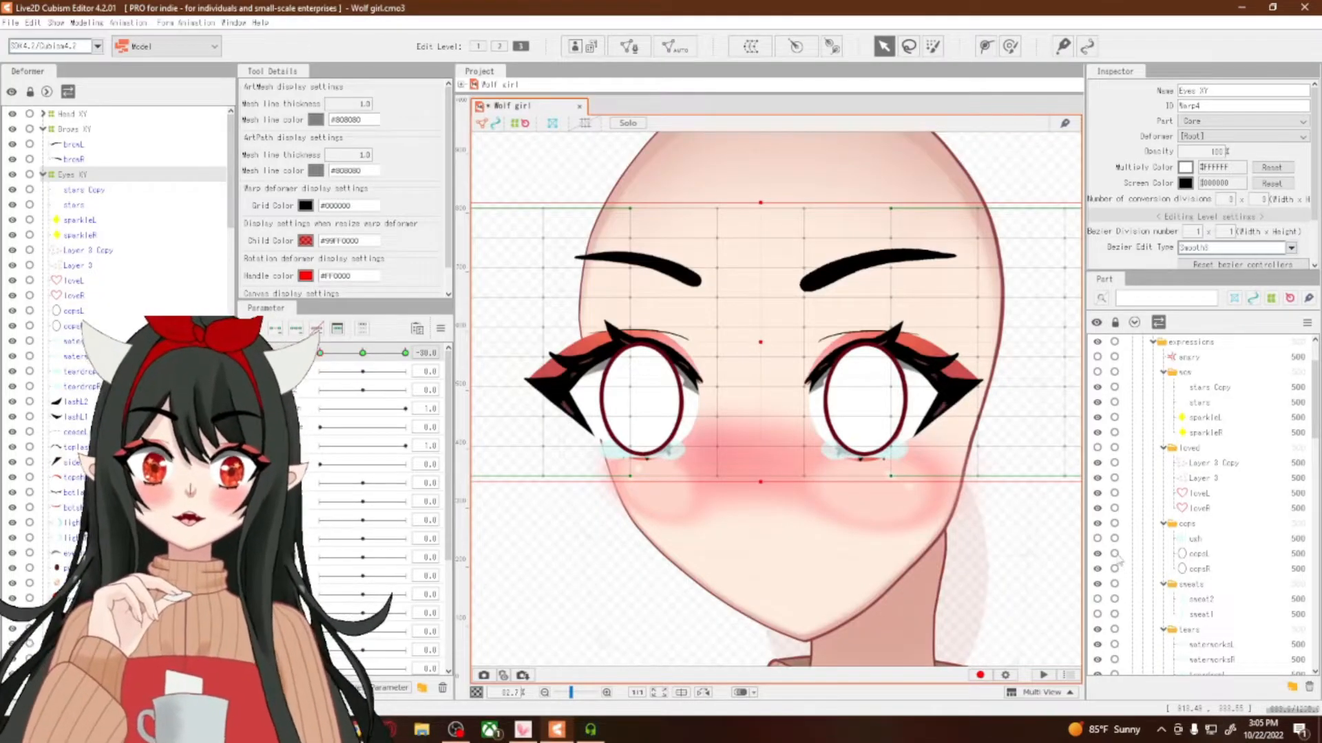
{"action": "left_click", "coordinate": [1097, 524]}
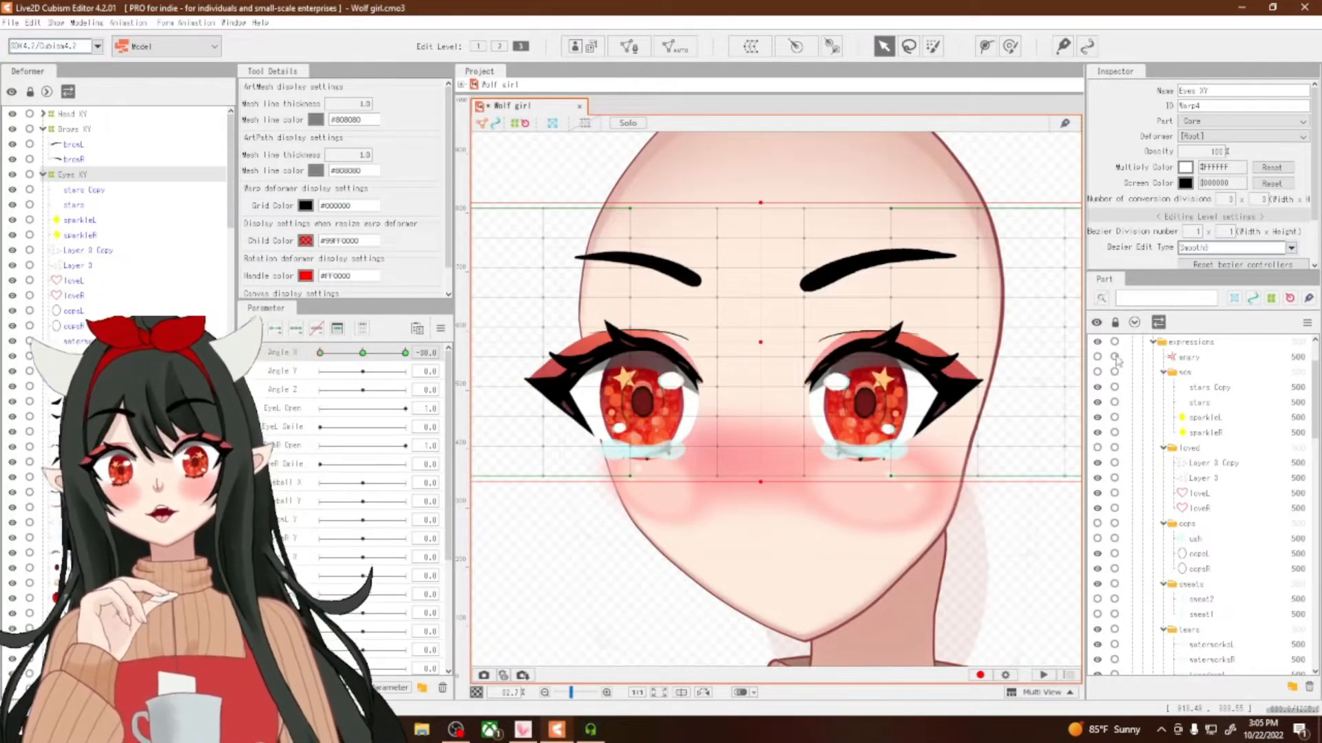
{"action": "left_click", "coordinate": [1153, 343]}
Select the Eyes XY grid points around the far-side eye and compress them towards the face centre
{"action": "scroll", "coordinate": [752, 515], "scroll_direction": "down", "scroll_amount": 3}
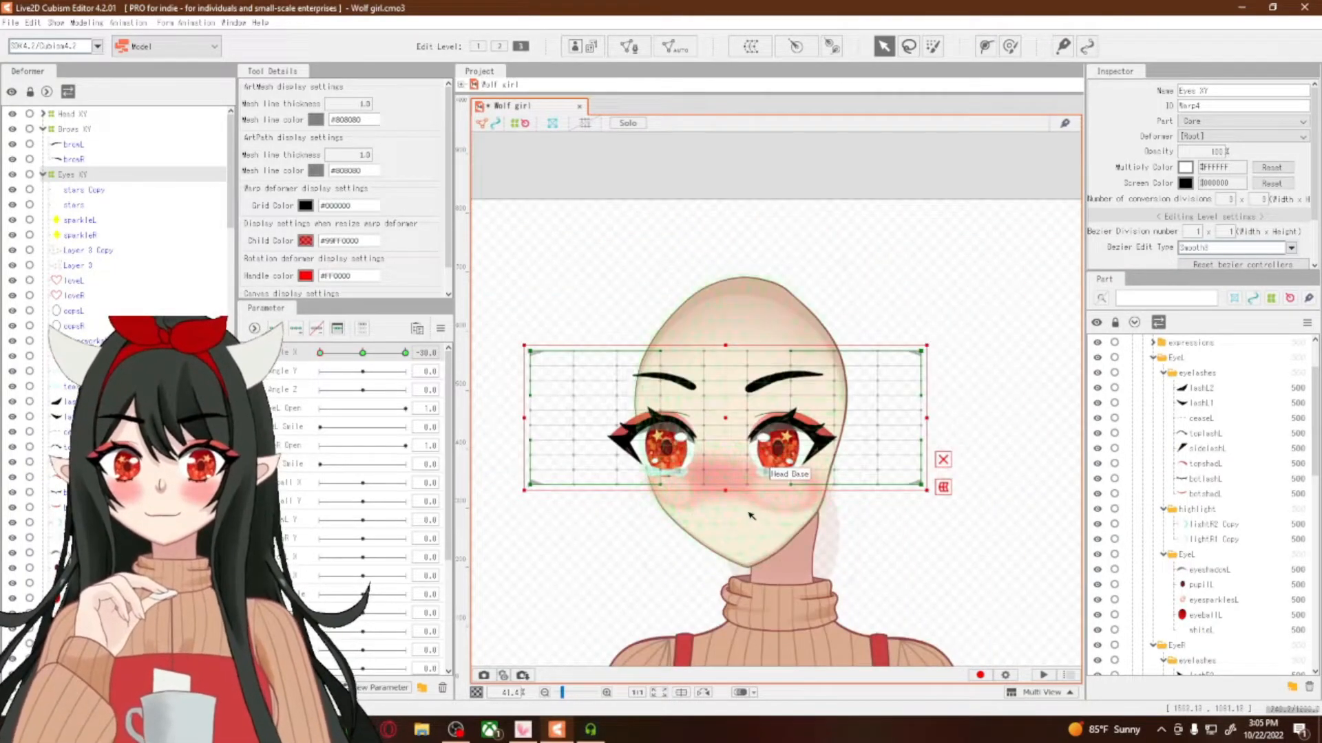
{"action": "scroll", "coordinate": [751, 515], "scroll_direction": "up", "scroll_amount": 3}
{"action": "scroll", "coordinate": [648, 537], "scroll_direction": "down", "scroll_amount": 3}
{"action": "scroll", "coordinate": [585, 549], "scroll_direction": "up", "scroll_amount": 1}
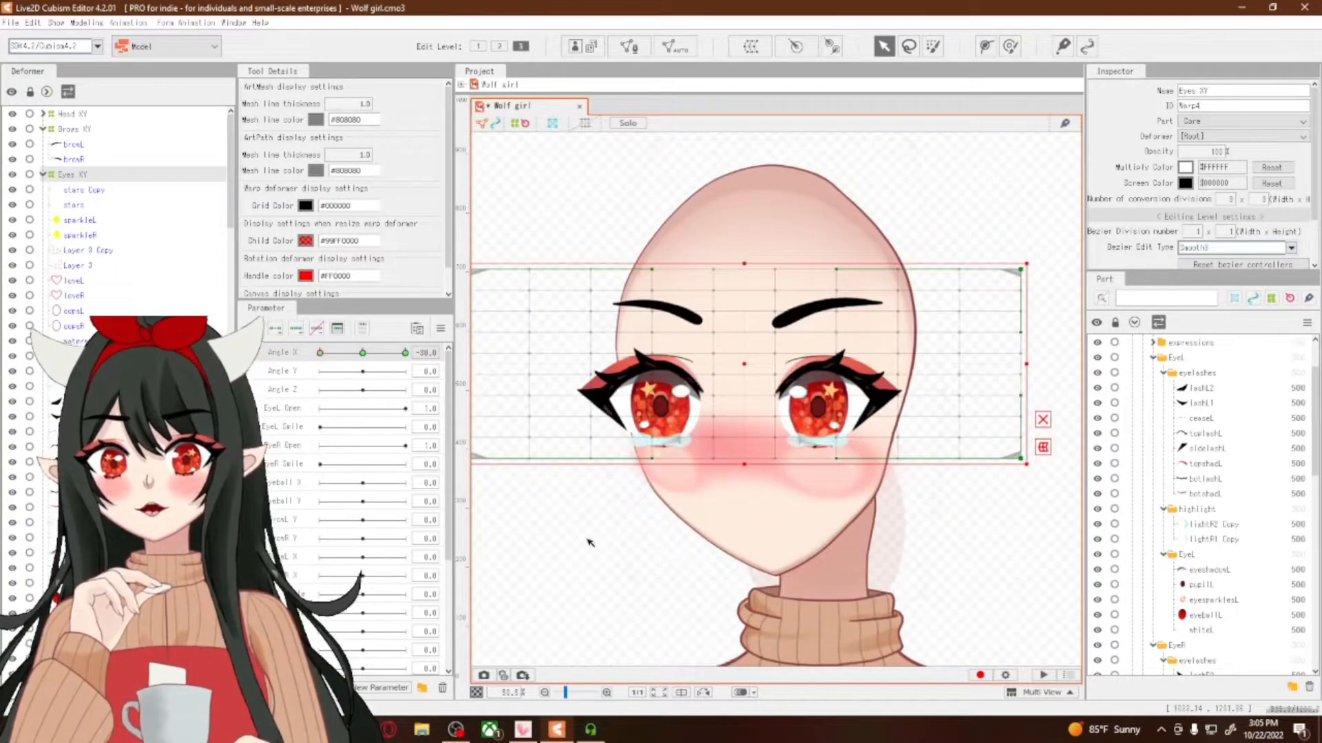
{"action": "scroll", "coordinate": [651, 548], "scroll_direction": "down", "scroll_amount": 2}
{"action": "scroll", "coordinate": [631, 562], "scroll_direction": "up", "scroll_amount": 2}
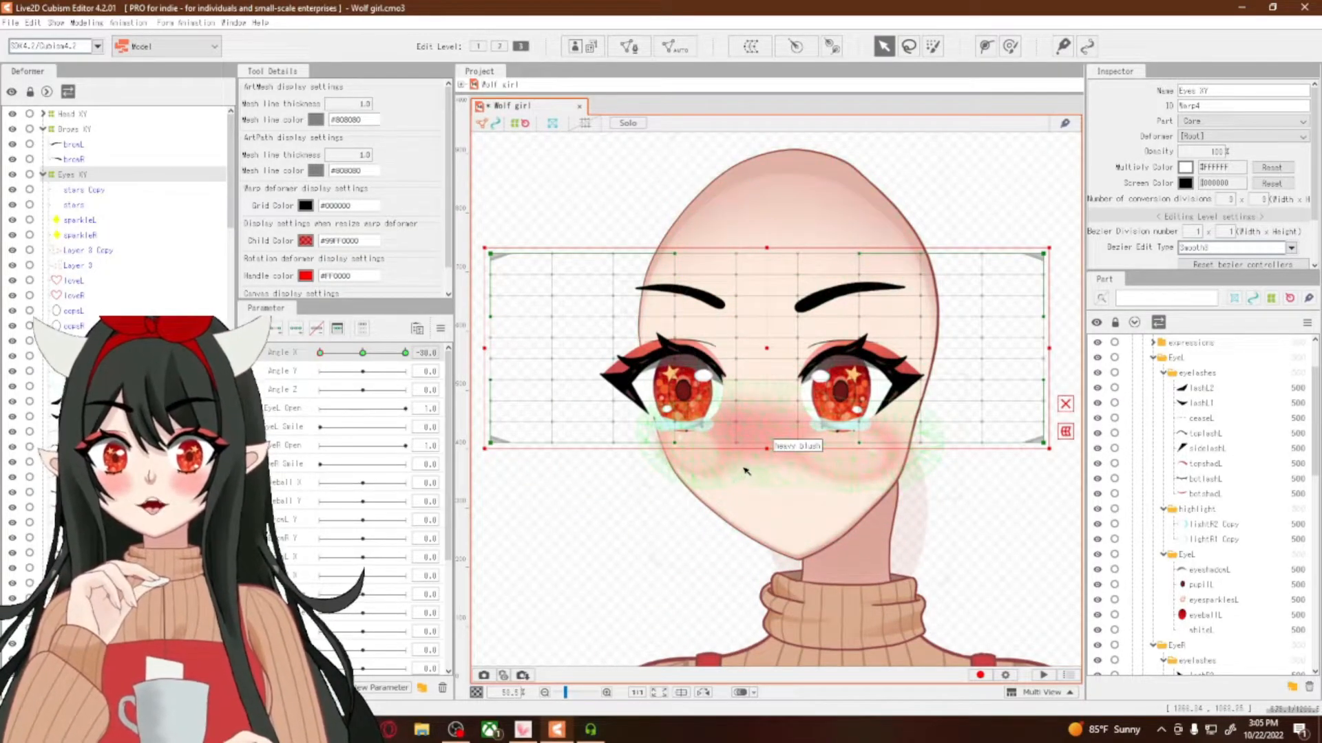
{"action": "left_click_drag", "start_coordinate": [749, 470], "coordinate": [460, 227]}
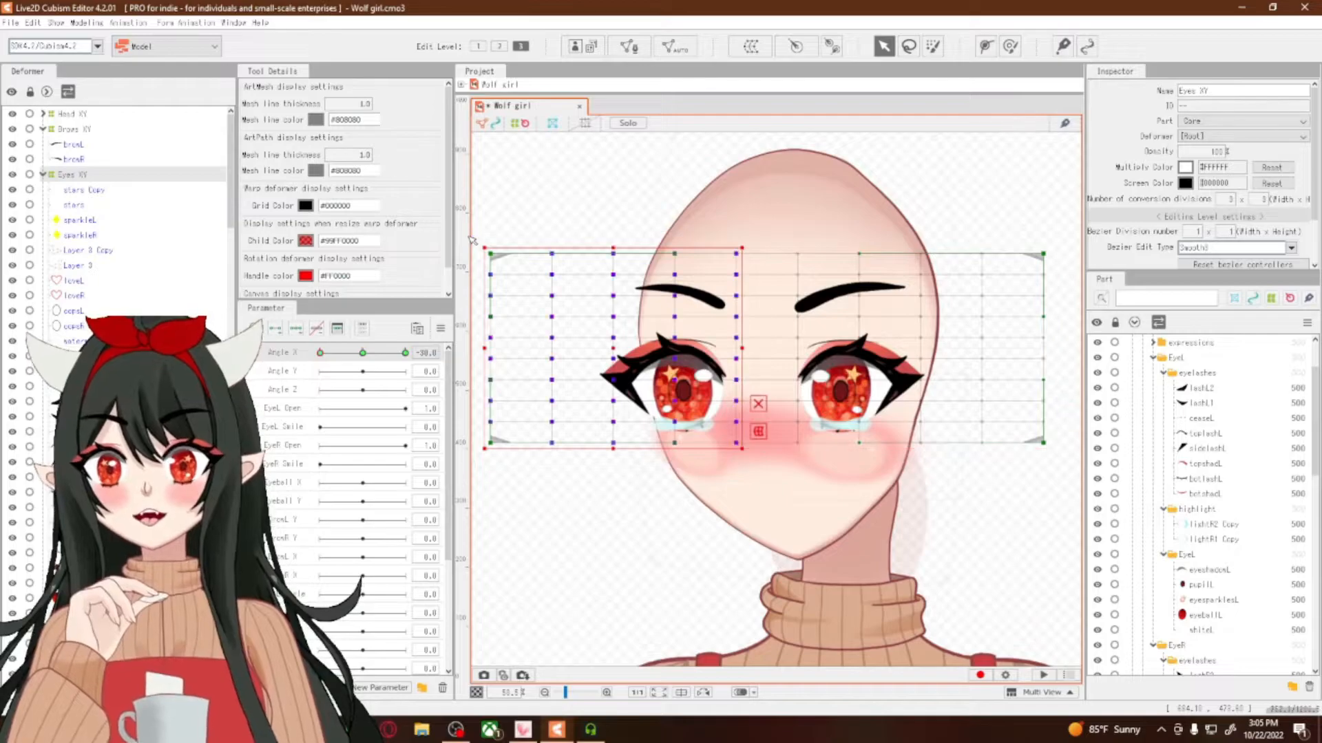
{"action": "scroll", "coordinate": [556, 412], "scroll_direction": "down", "scroll_amount": 5}
{"action": "scroll", "coordinate": [557, 412], "scroll_direction": "up", "scroll_amount": 4}
{"action": "scroll", "coordinate": [598, 293], "scroll_direction": "up", "scroll_amount": 1}
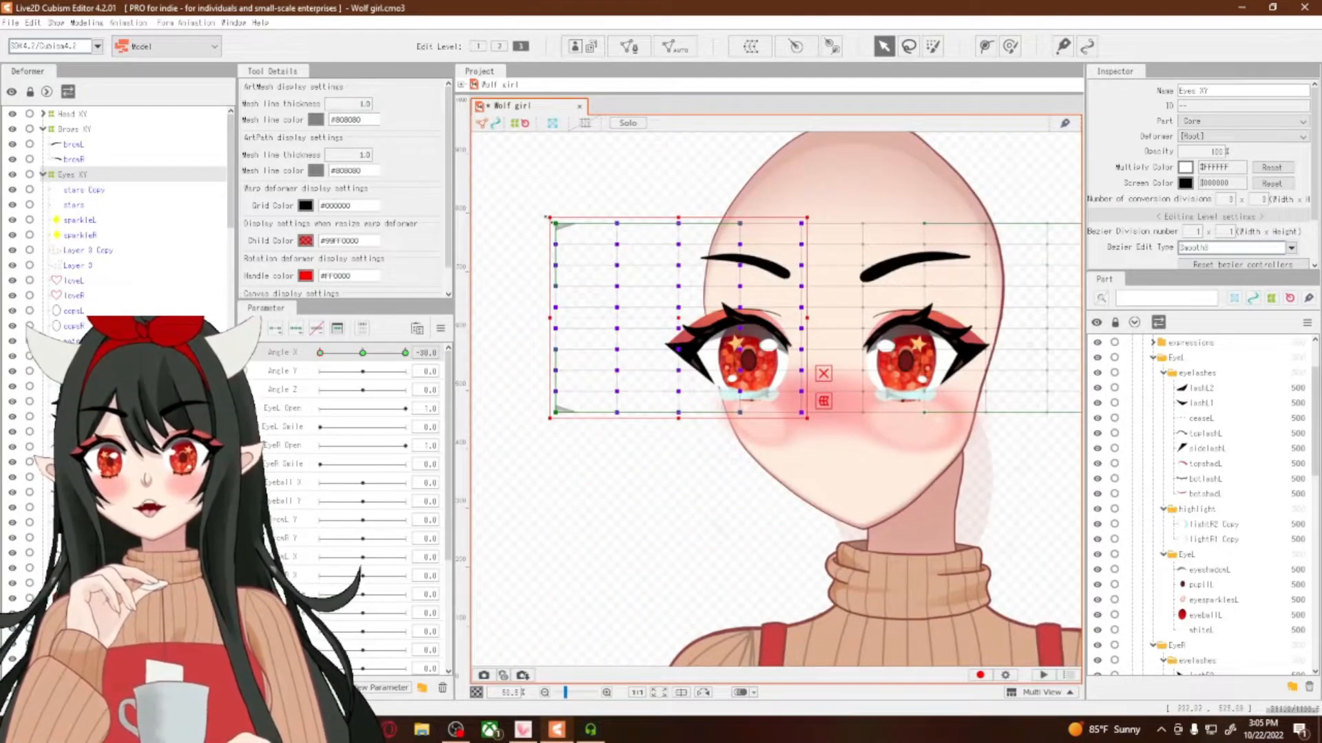
{"action": "left_click_drag", "start_coordinate": [549, 215], "coordinate": [575, 224]}
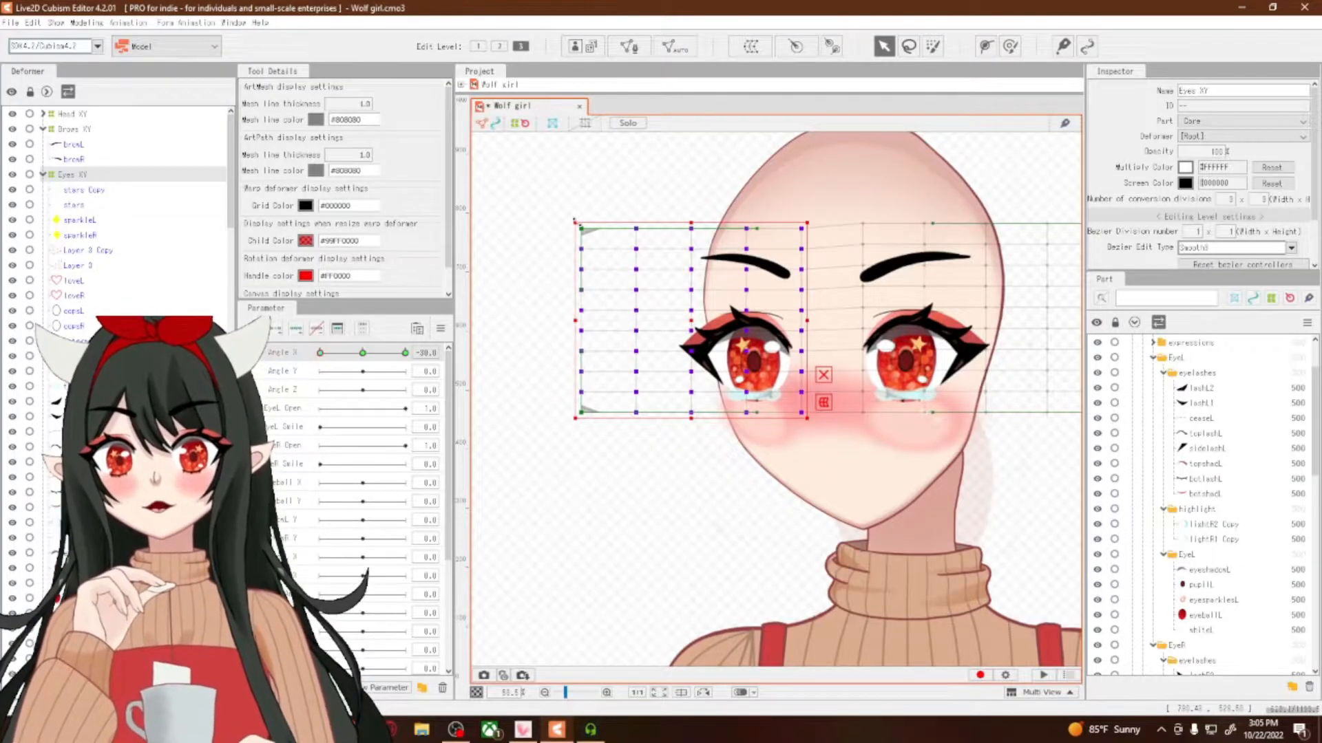
Shrink the selected far-side half of Eyes XY further and nudge it into place so the eye fits the turned face
{"action": "left_click_drag", "start_coordinate": [807, 417], "coordinate": [808, 421]}
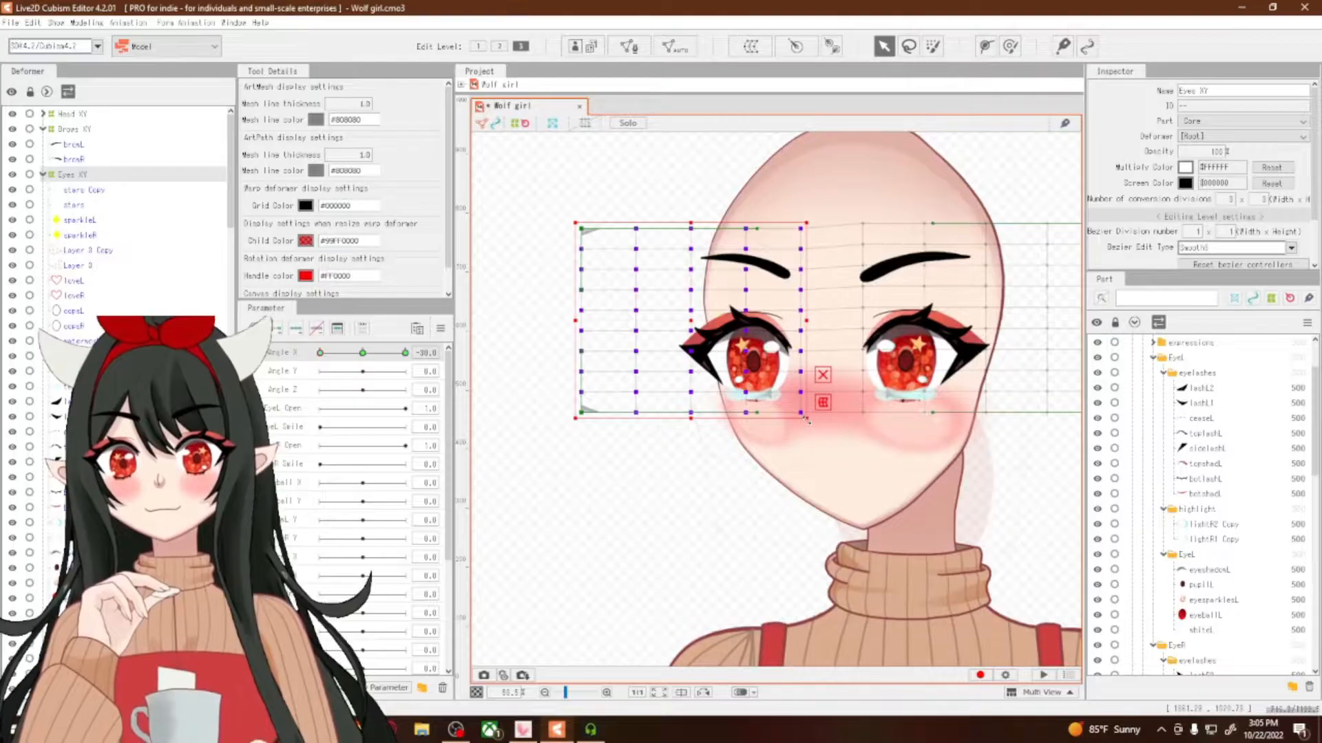
{"action": "left_click_drag", "start_coordinate": [807, 222], "coordinate": [805, 233]}
{"action": "left_click_drag", "start_coordinate": [576, 418], "coordinate": [584, 416]}
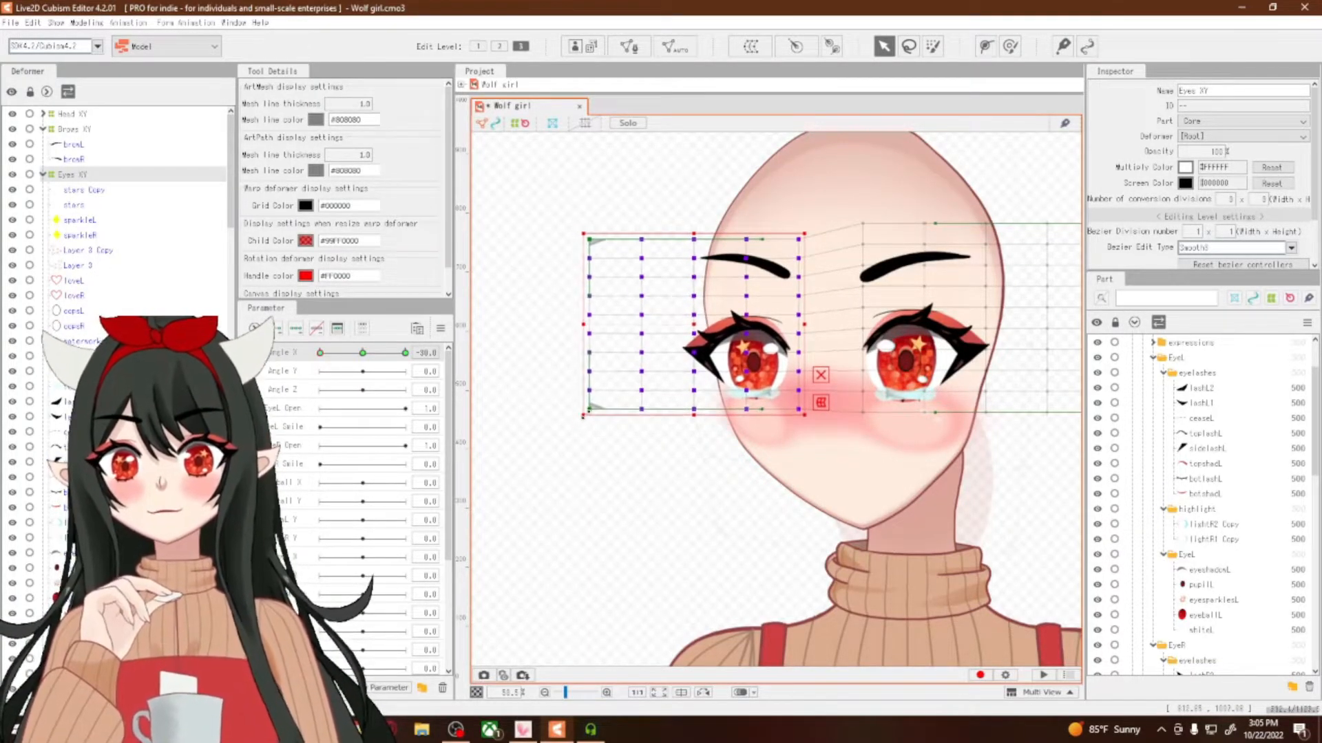
{"action": "left_click_drag", "start_coordinate": [805, 416], "coordinate": [803, 412]}
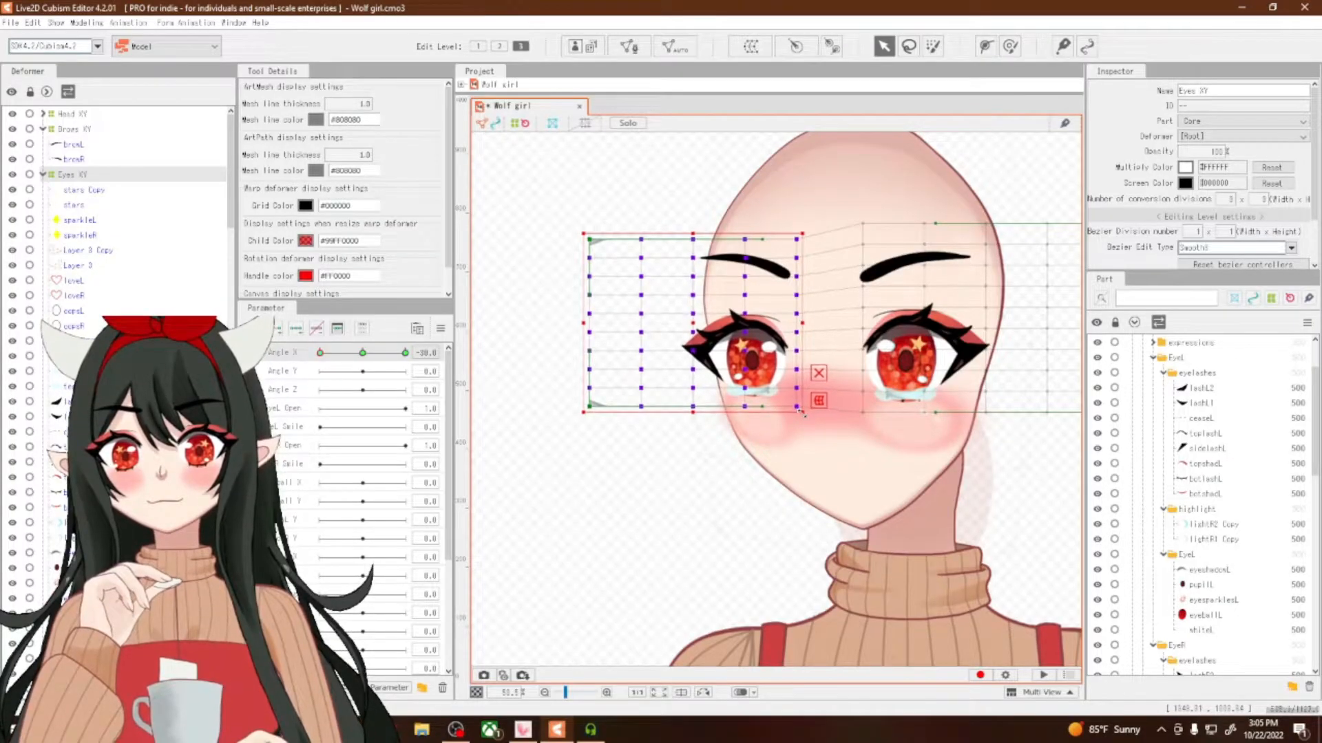
{"action": "left_click_drag", "start_coordinate": [699, 325], "coordinate": [697, 328]}
{"action": "scroll", "coordinate": [806, 459], "scroll_direction": "up", "scroll_amount": 1}
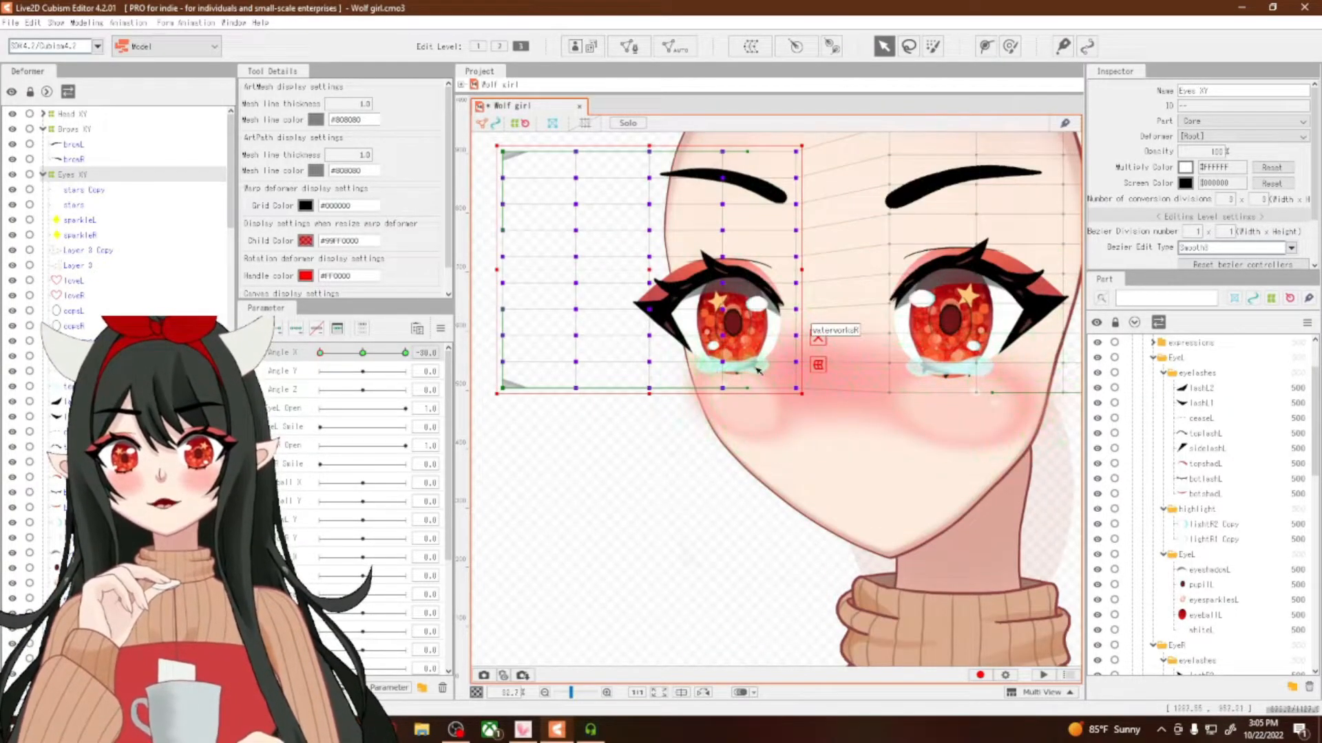
{"action": "scroll", "coordinate": [758, 365], "scroll_direction": "down", "scroll_amount": 2}
{"action": "scroll", "coordinate": [758, 365], "scroll_direction": "up", "scroll_amount": 3}
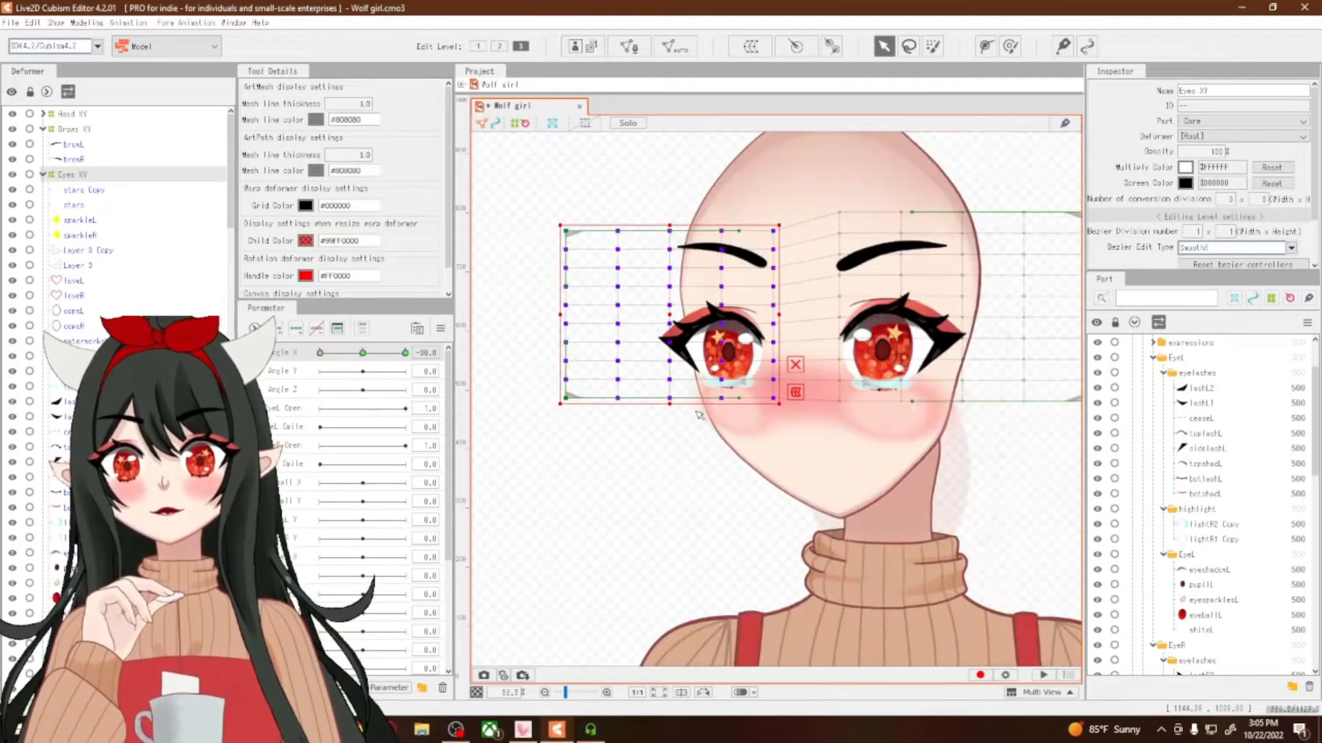
Reselect the Eyes XY deformer, compress its outermost far-side grid columns towards the face, and nudge their inner edge
{"action": "left_click", "coordinate": [668, 431]}
{"action": "left_click", "coordinate": [717, 340]}
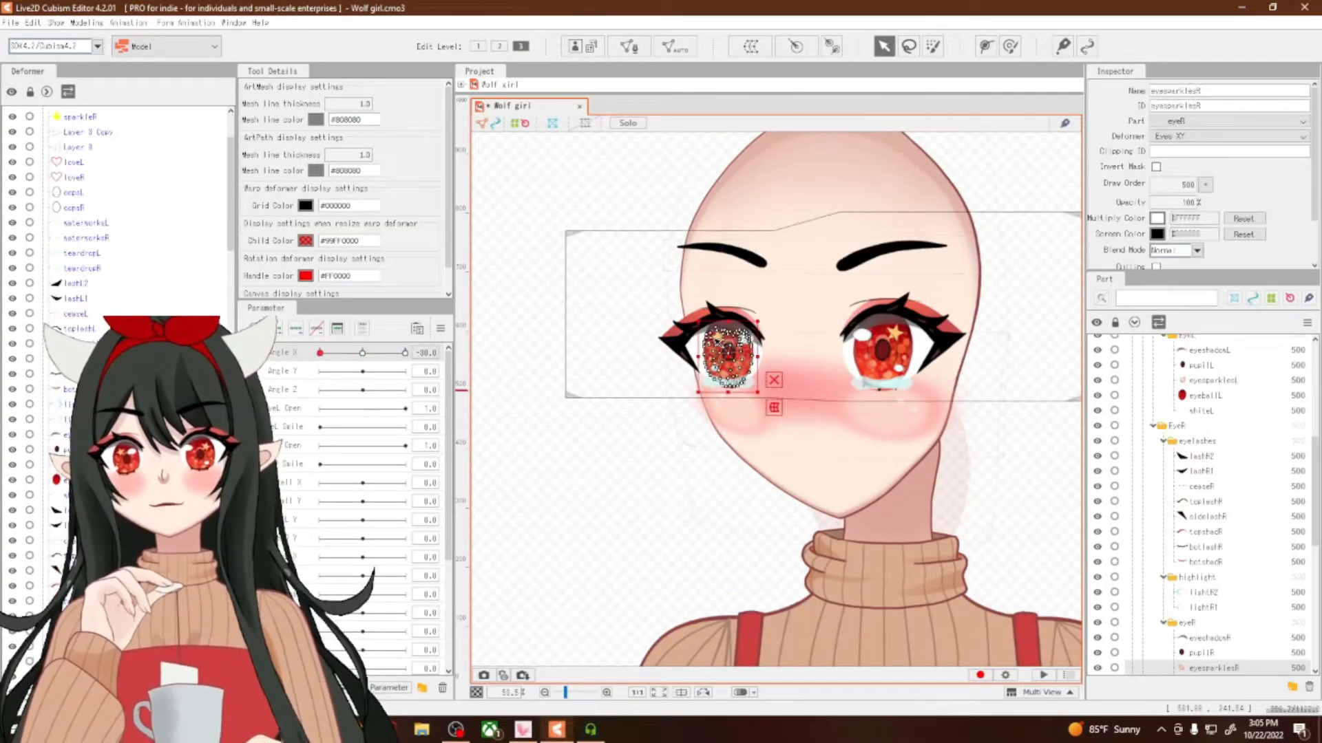
{"action": "scroll", "coordinate": [103, 172], "scroll_direction": "up", "scroll_amount": 3}
{"action": "left_click", "coordinate": [93, 176]}
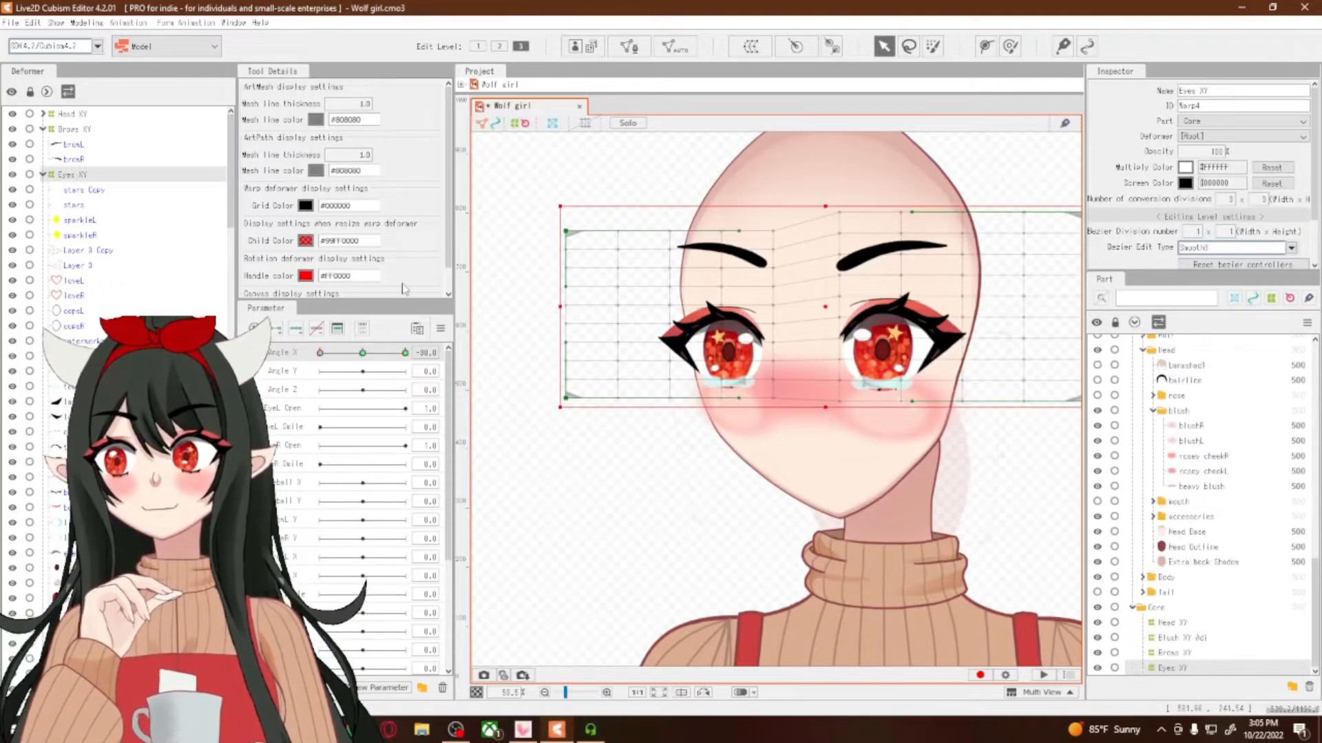
{"action": "left_click_drag", "start_coordinate": [703, 423], "coordinate": [549, 191]}
{"action": "scroll", "coordinate": [590, 283], "scroll_direction": "up", "scroll_amount": 3}
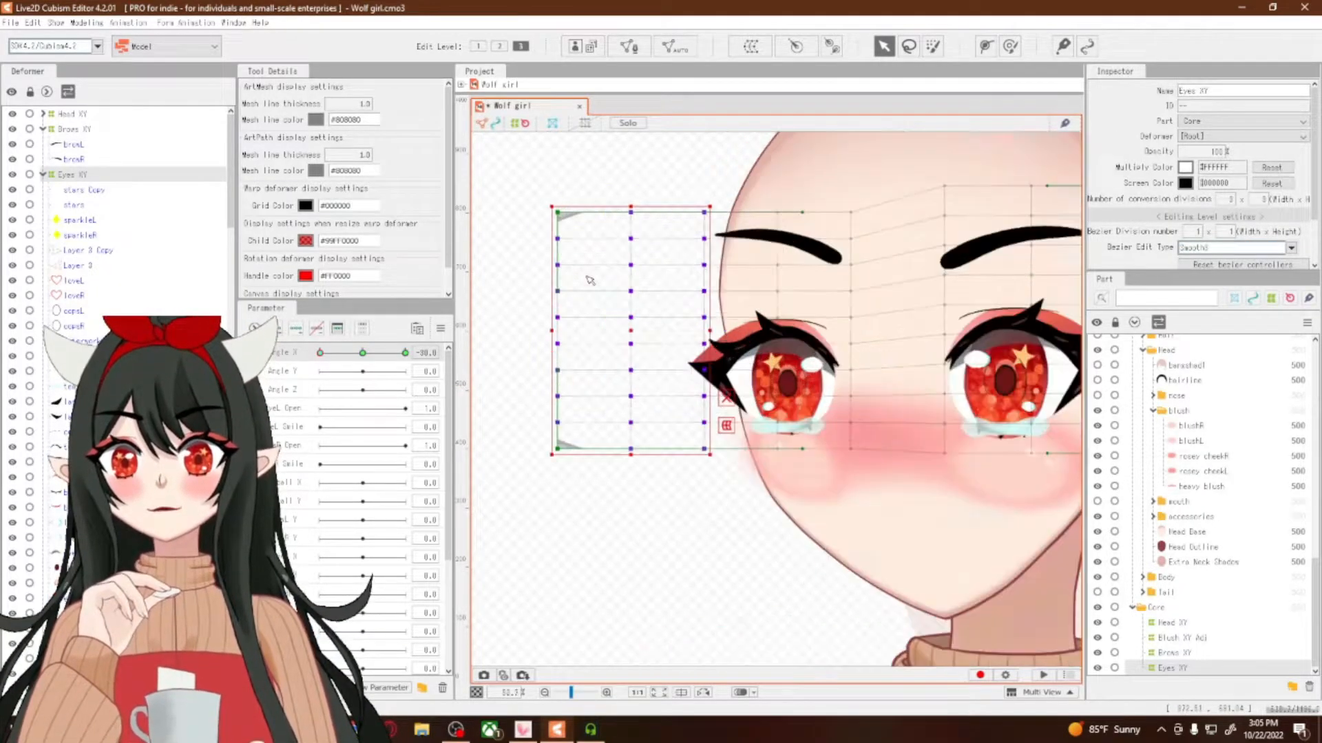
{"action": "left_click_drag", "start_coordinate": [547, 331], "coordinate": [568, 331]}
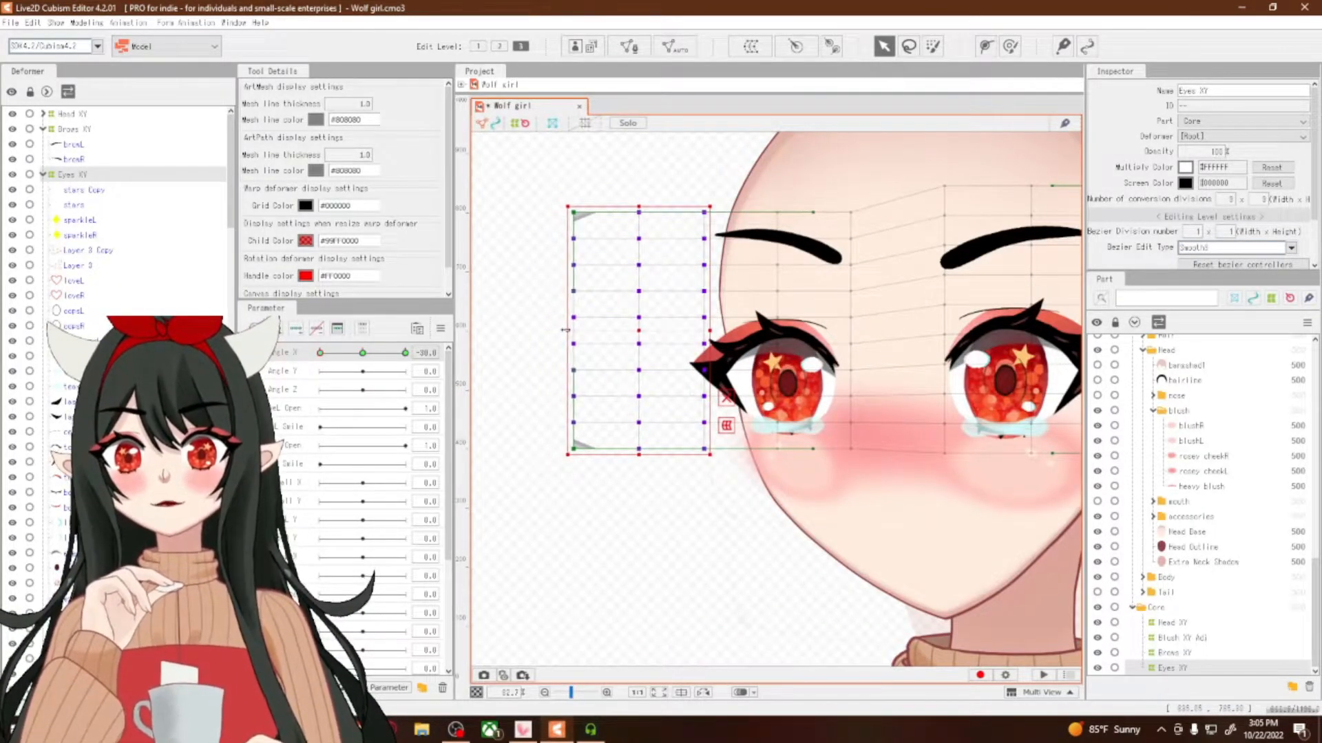
{"action": "left_click_drag", "start_coordinate": [709, 333], "coordinate": [717, 334]}
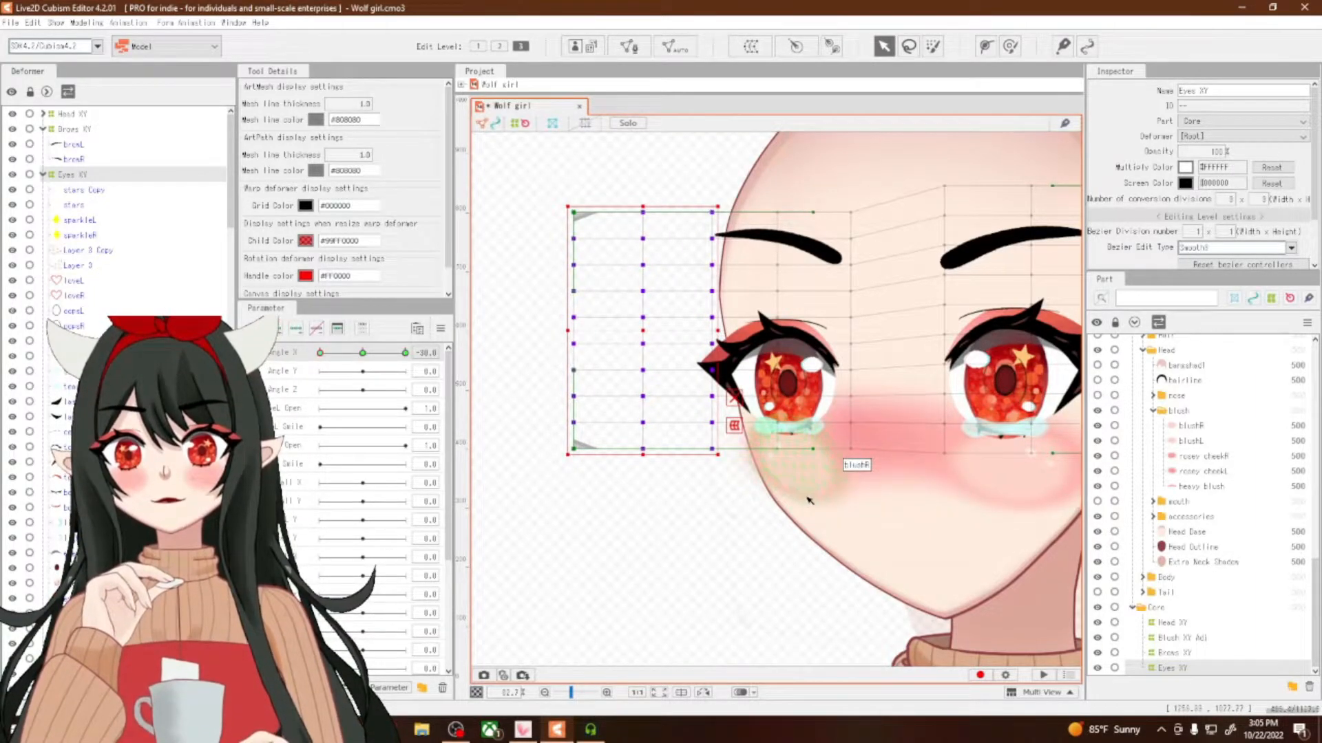
Adjust the Eyes XY grid columns around the far-side eye's outer corner, shifting them slightly towards the face
{"action": "left_click_drag", "start_coordinate": [806, 496], "coordinate": [685, 165]}
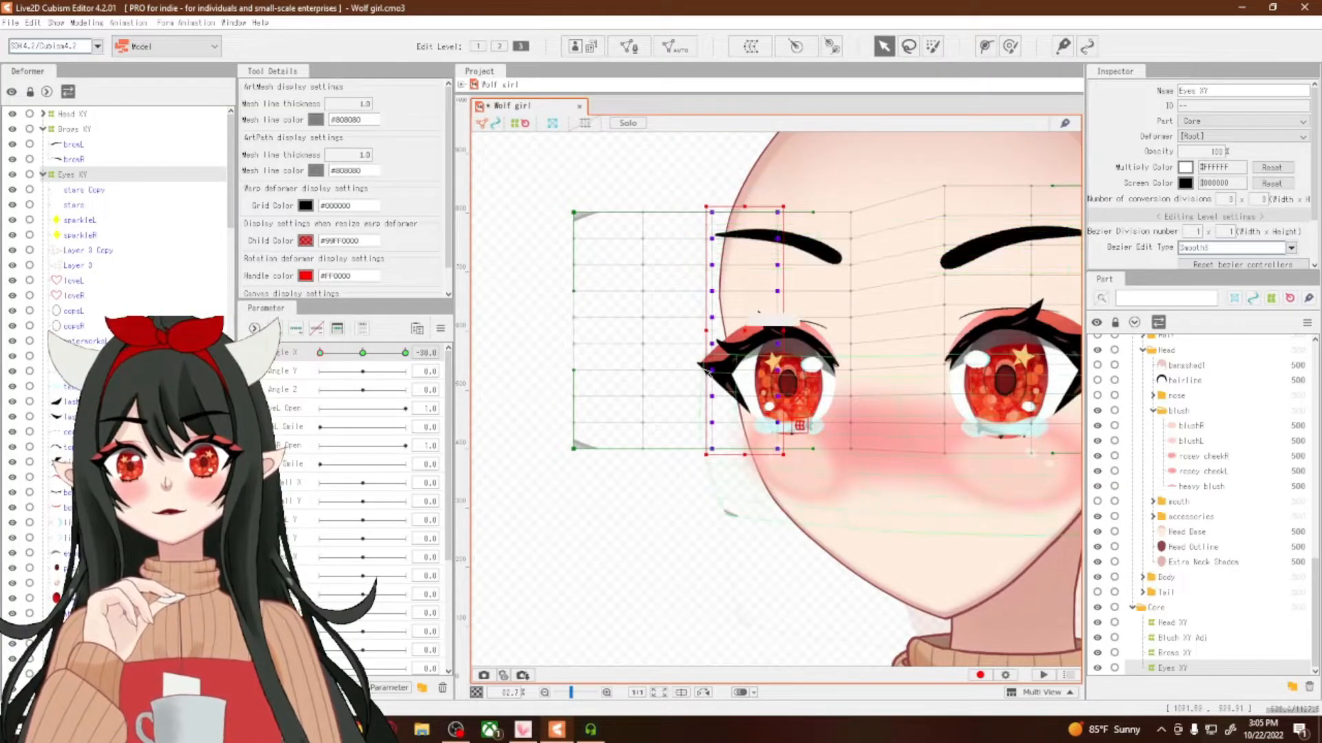
{"action": "left_click_drag", "start_coordinate": [706, 333], "coordinate": [784, 330]}
{"action": "left_click_drag", "start_coordinate": [731, 504], "coordinate": [628, 204]}
{"action": "left_click_drag", "start_coordinate": [638, 331], "coordinate": [731, 333]}
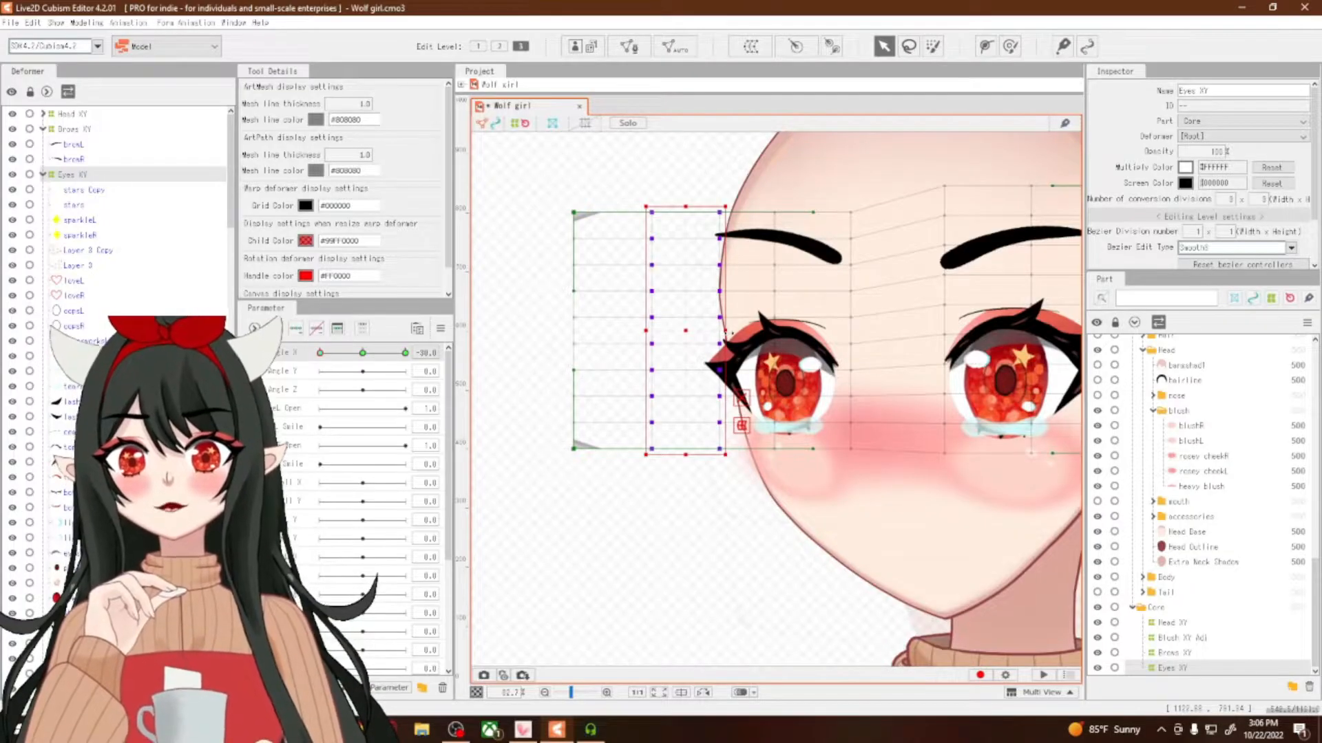
Select the outer far-side columns of Eyes XY again and shift both of their edges slightly inward
{"action": "left_click", "coordinate": [739, 511]}
{"action": "left_click_drag", "start_coordinate": [739, 511], "coordinate": [546, 167]}
{"action": "left_click_drag", "start_coordinate": [572, 326], "coordinate": [586, 327]}
{"action": "left_click_drag", "start_coordinate": [721, 335], "coordinate": [728, 335]}
Fine-tune the Eyes XY grid columns running through the far-side eye to even out its compressed shape
{"action": "left_click_drag", "start_coordinate": [819, 501], "coordinate": [687, 192]}
{"action": "left_click_drag", "start_coordinate": [714, 329], "coordinate": [711, 329]}
{"action": "left_click", "coordinate": [833, 485]}
{"action": "left_click_drag", "start_coordinate": [866, 488], "coordinate": [780, 184]}
{"action": "left_click_drag", "start_coordinate": [883, 502], "coordinate": [729, 165]}
{"action": "left_click_drag", "start_coordinate": [857, 332], "coordinate": [851, 331]}
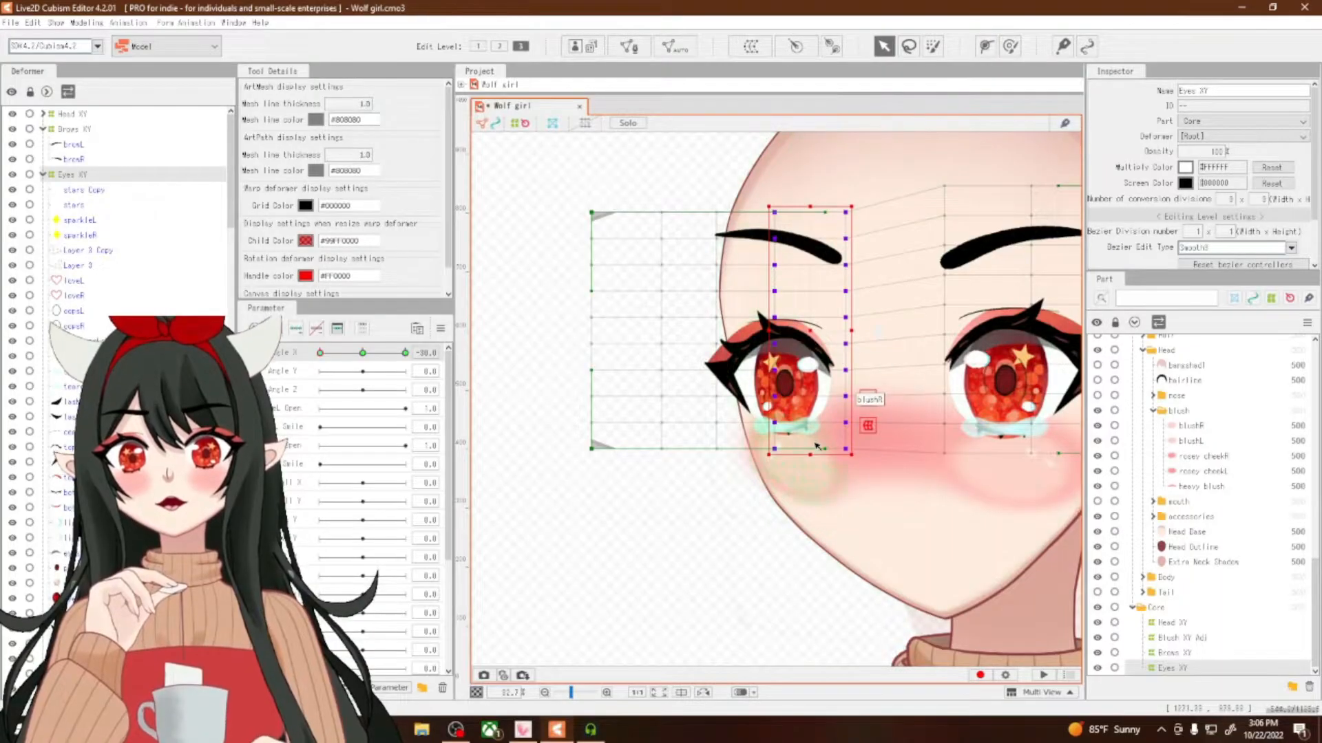
{"action": "left_click_drag", "start_coordinate": [820, 473], "coordinate": [722, 195]}
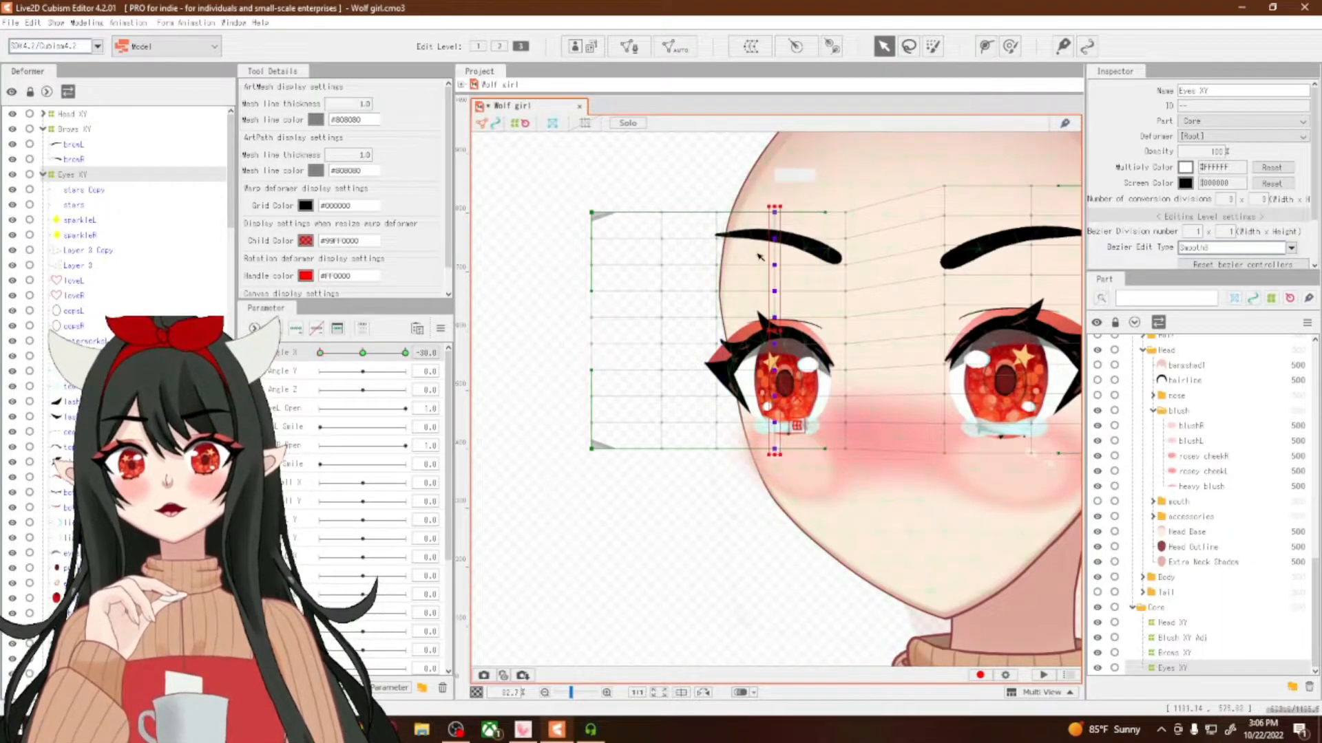
{"action": "left_click_drag", "start_coordinate": [775, 331], "coordinate": [777, 331]}
Select the Eyes XY grid columns around the near-side eye and enlarge them slightly towards the face centre
{"action": "scroll", "coordinate": [776, 331], "scroll_direction": "down", "scroll_amount": 5}
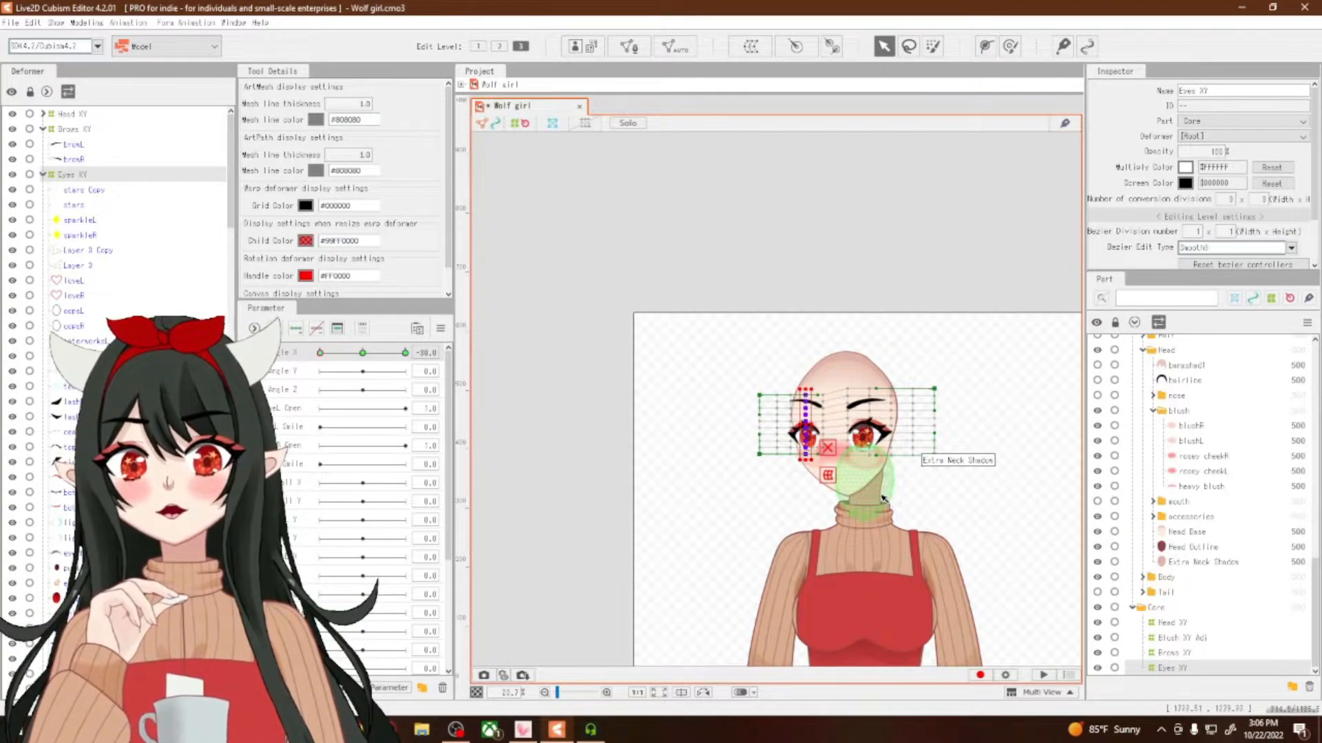
{"action": "scroll", "coordinate": [790, 380], "scroll_direction": "up", "scroll_amount": 3}
{"action": "scroll", "coordinate": [745, 423], "scroll_direction": "up", "scroll_amount": 3}
{"action": "scroll", "coordinate": [745, 423], "scroll_direction": "down", "scroll_amount": 3}
{"action": "scroll", "coordinate": [745, 423], "scroll_direction": "up", "scroll_amount": 3}
{"action": "scroll", "coordinate": [745, 423], "scroll_direction": "down", "scroll_amount": 3}
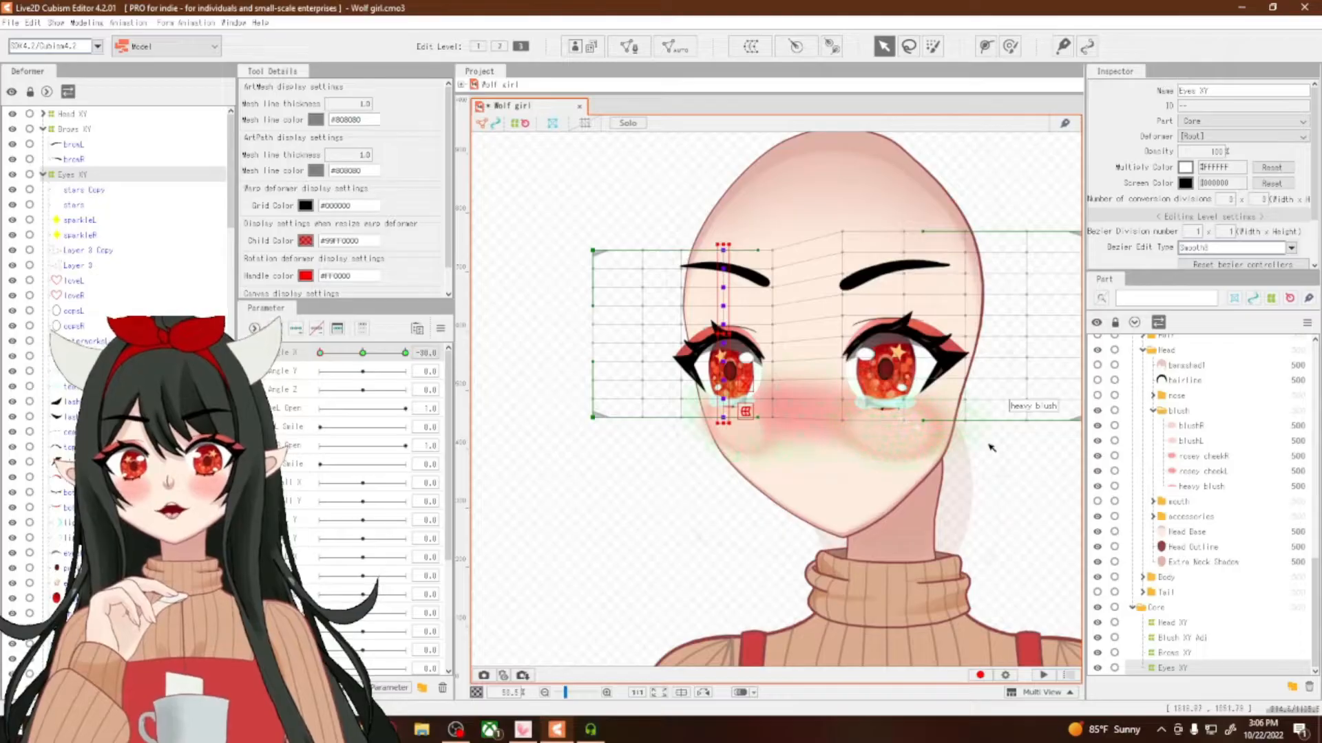
{"action": "scroll", "coordinate": [990, 448], "scroll_direction": "down", "scroll_amount": 2}
{"action": "scroll", "coordinate": [1008, 455], "scroll_direction": "up", "scroll_amount": 2}
{"action": "left_click_drag", "start_coordinate": [967, 445], "coordinate": [802, 178]}
{"action": "left_click_drag", "start_coordinate": [817, 319], "coordinate": [809, 318]}
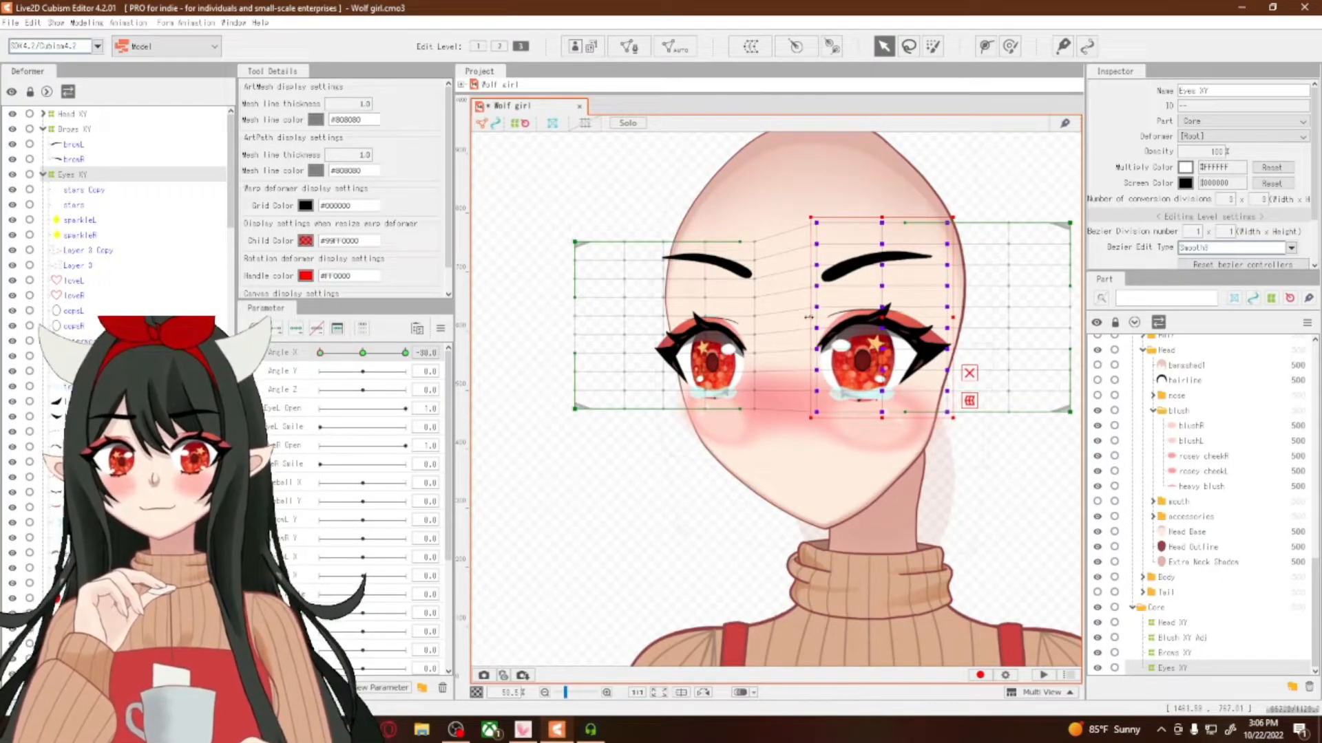
{"action": "left_click_drag", "start_coordinate": [810, 218], "coordinate": [805, 215]}
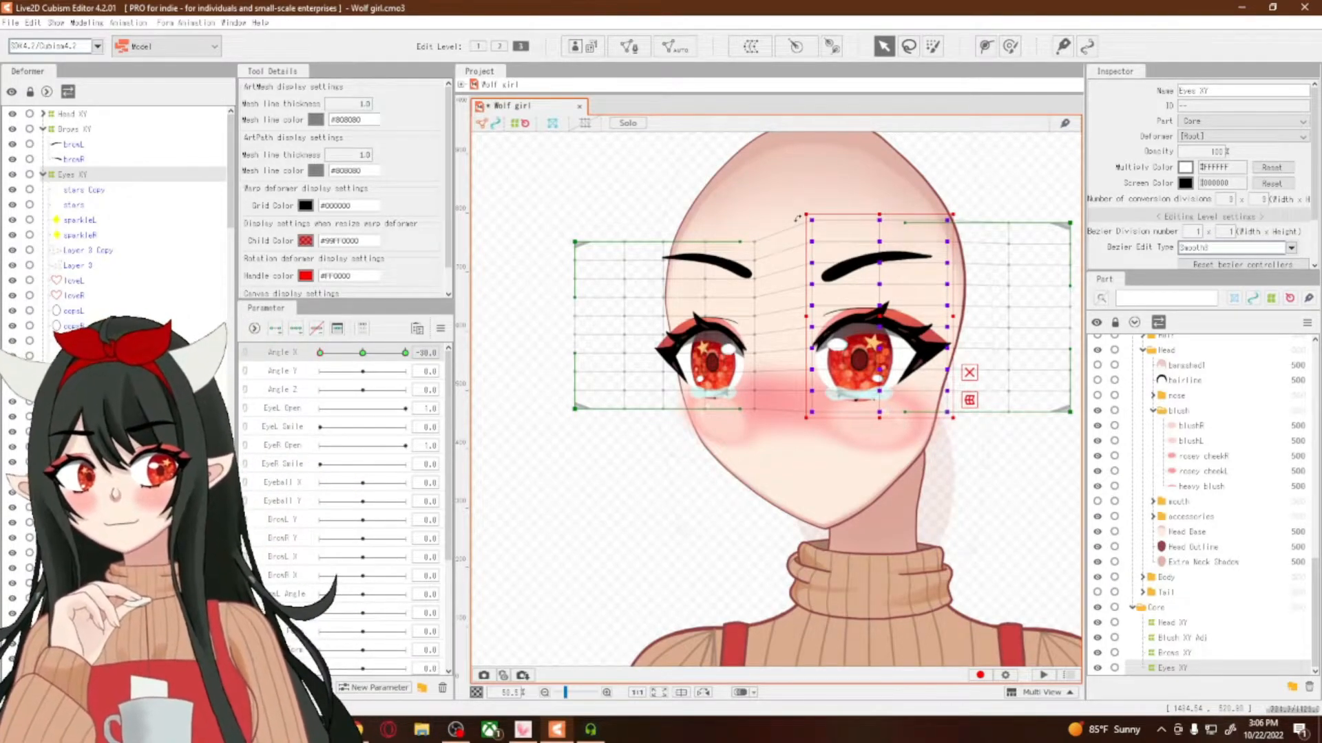
Examine both eyes against the turned face from near and far, without the Eyes XY grid in the way
{"action": "scroll", "coordinate": [860, 425], "scroll_direction": "up", "scroll_amount": 3}
{"action": "scroll", "coordinate": [860, 425], "scroll_direction": "down", "scroll_amount": 5}
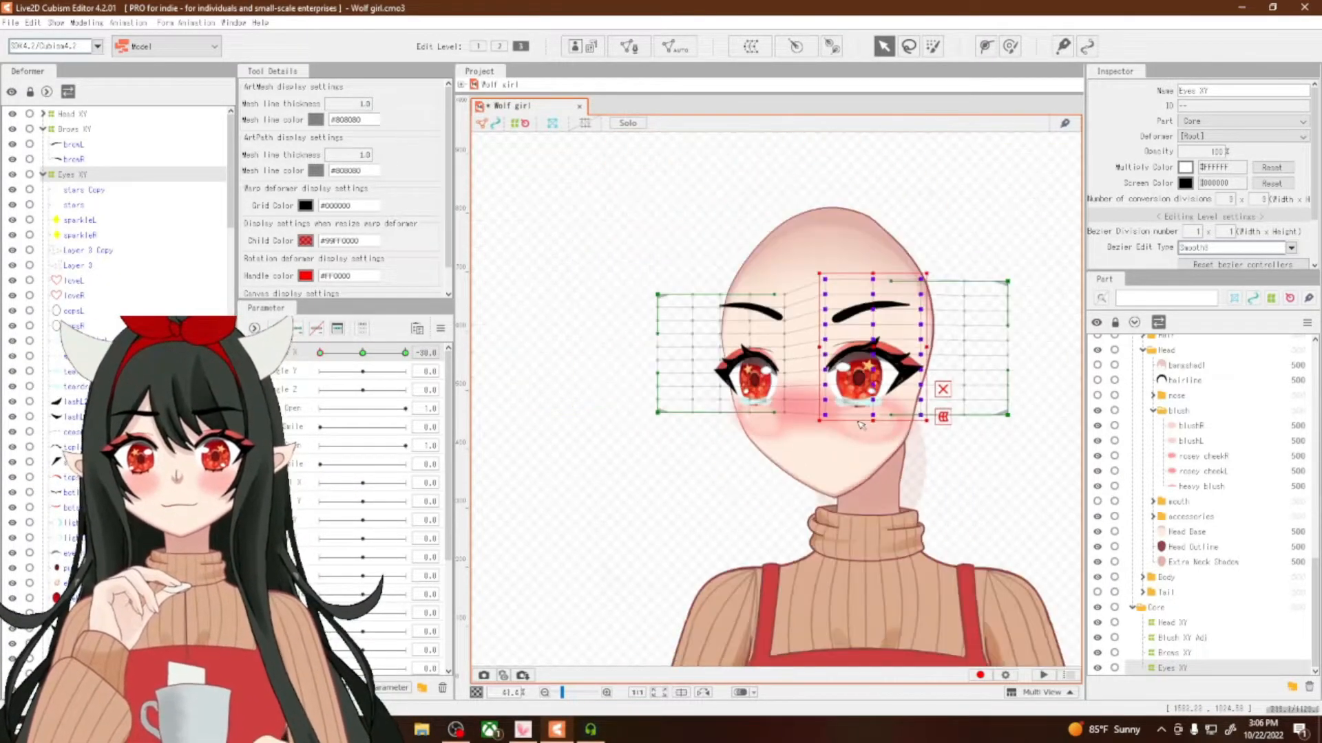
{"action": "scroll", "coordinate": [860, 425], "scroll_direction": "up", "scroll_amount": 1}
{"action": "scroll", "coordinate": [878, 432], "scroll_direction": "up", "scroll_amount": 1}
{"action": "scroll", "coordinate": [878, 432], "scroll_direction": "down", "scroll_amount": 1}
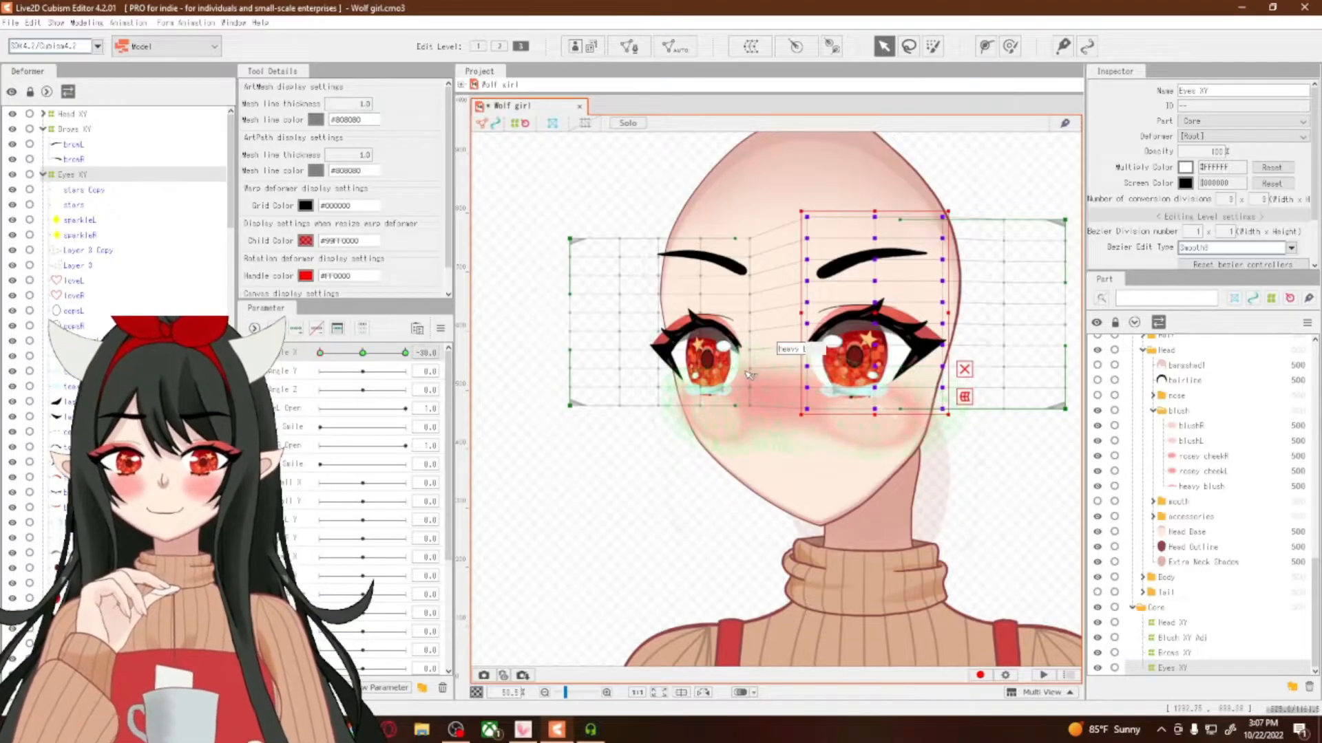
{"action": "left_click", "coordinate": [84, 190]}
{"action": "scroll", "coordinate": [728, 374], "scroll_direction": "up", "scroll_amount": 3}
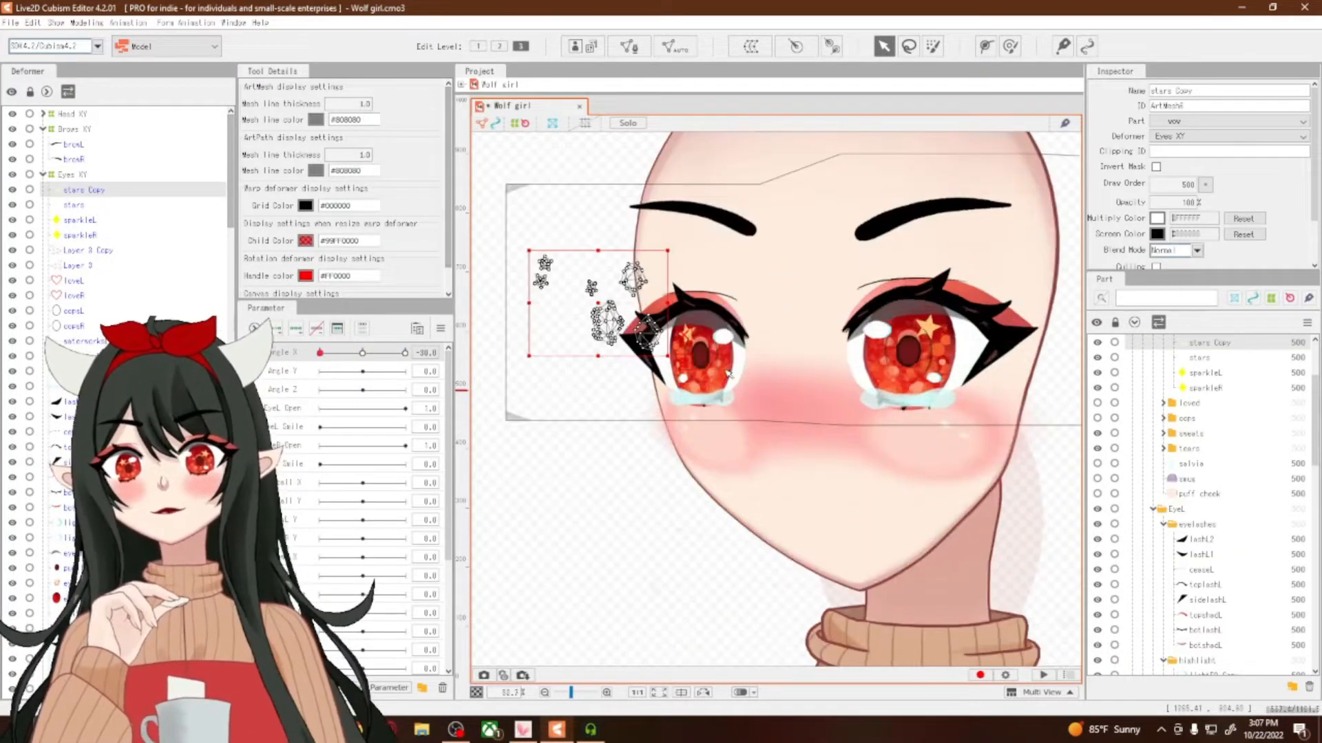
{"action": "scroll", "coordinate": [736, 415], "scroll_direction": "down", "scroll_amount": 3}
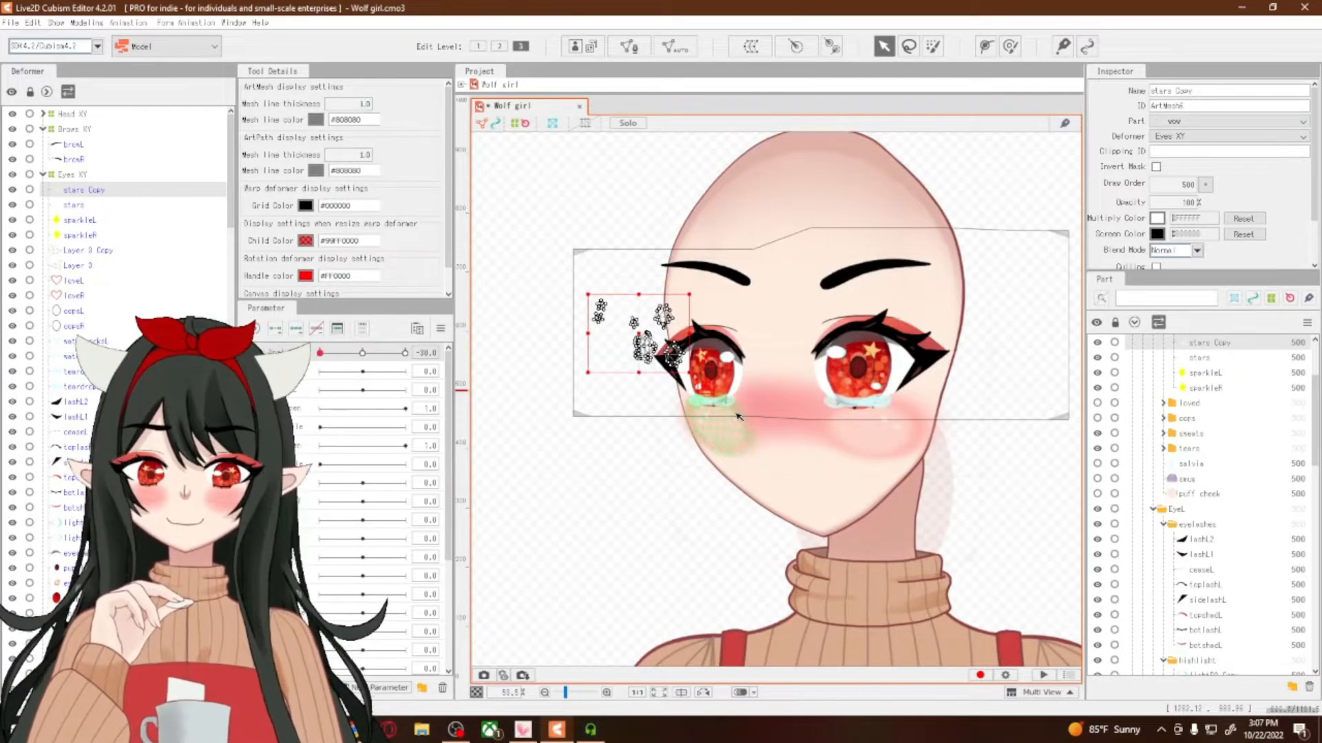
Reflect the Eyes XY and Brows XY motion horizontally to the opposite head turn, and set Angle X to 30
{"action": "left_click", "coordinate": [80, 175]}
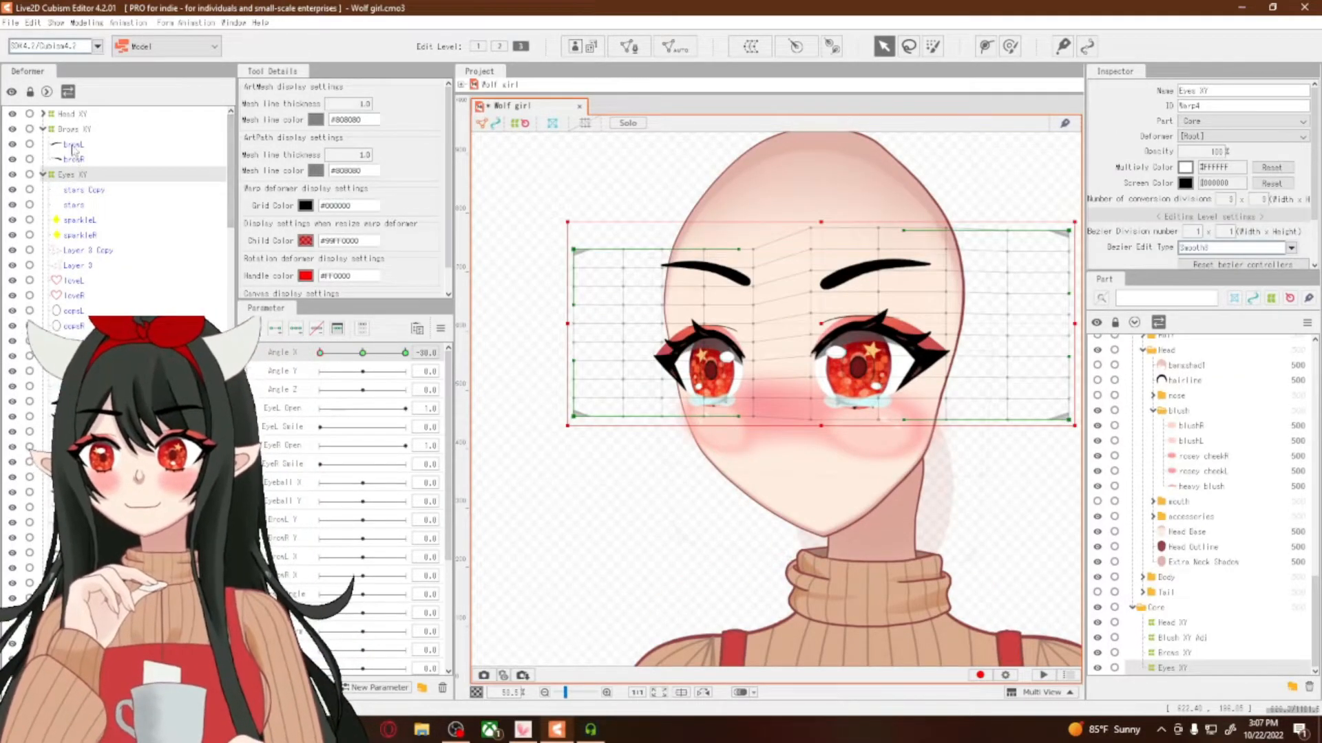
{"action": "left_click", "coordinate": [69, 129], "text": "ctrl"}
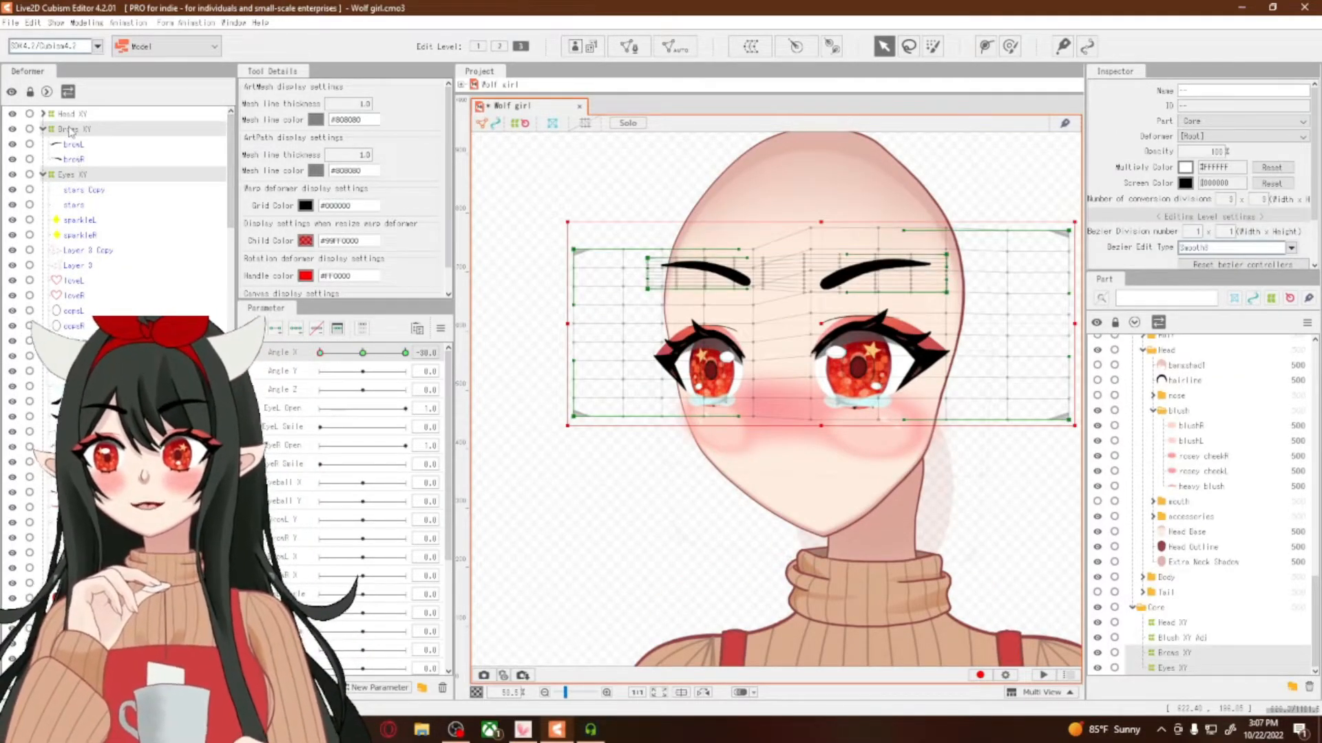
{"action": "left_click", "coordinate": [444, 331]}
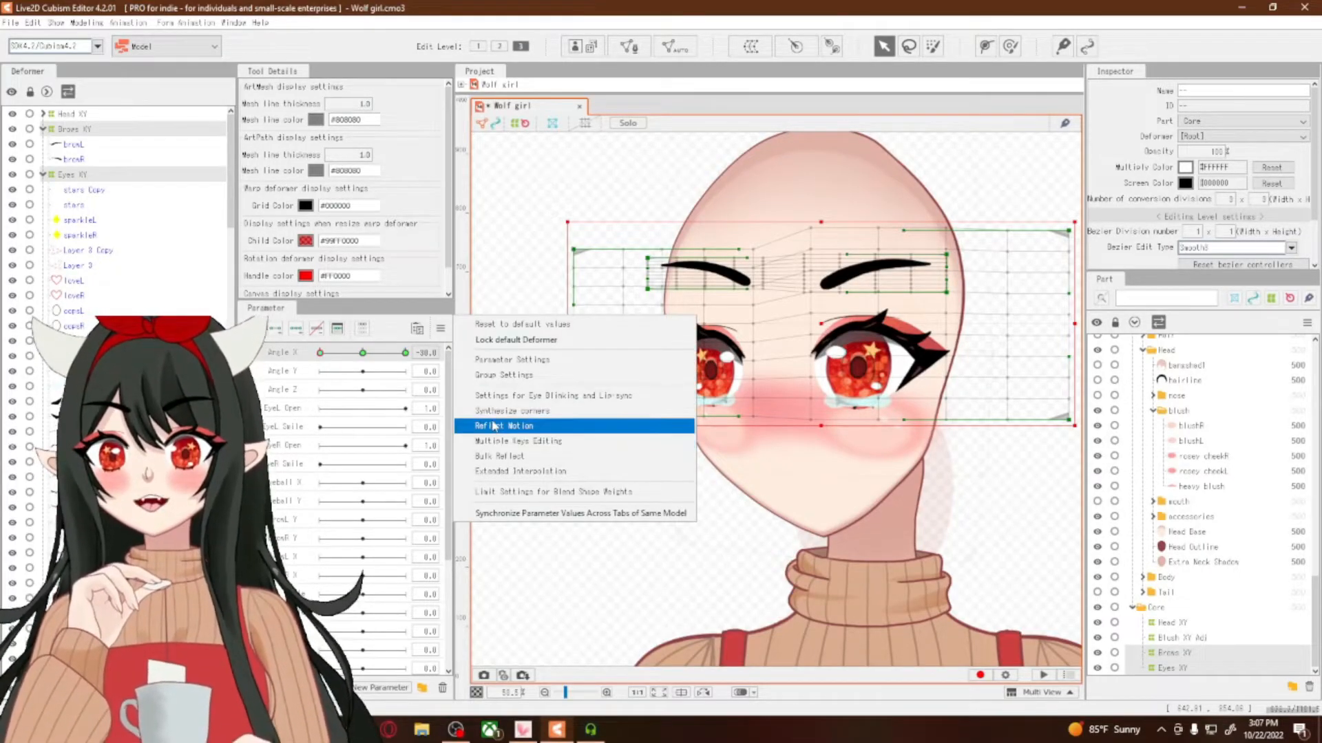
{"action": "left_click", "coordinate": [494, 425]}
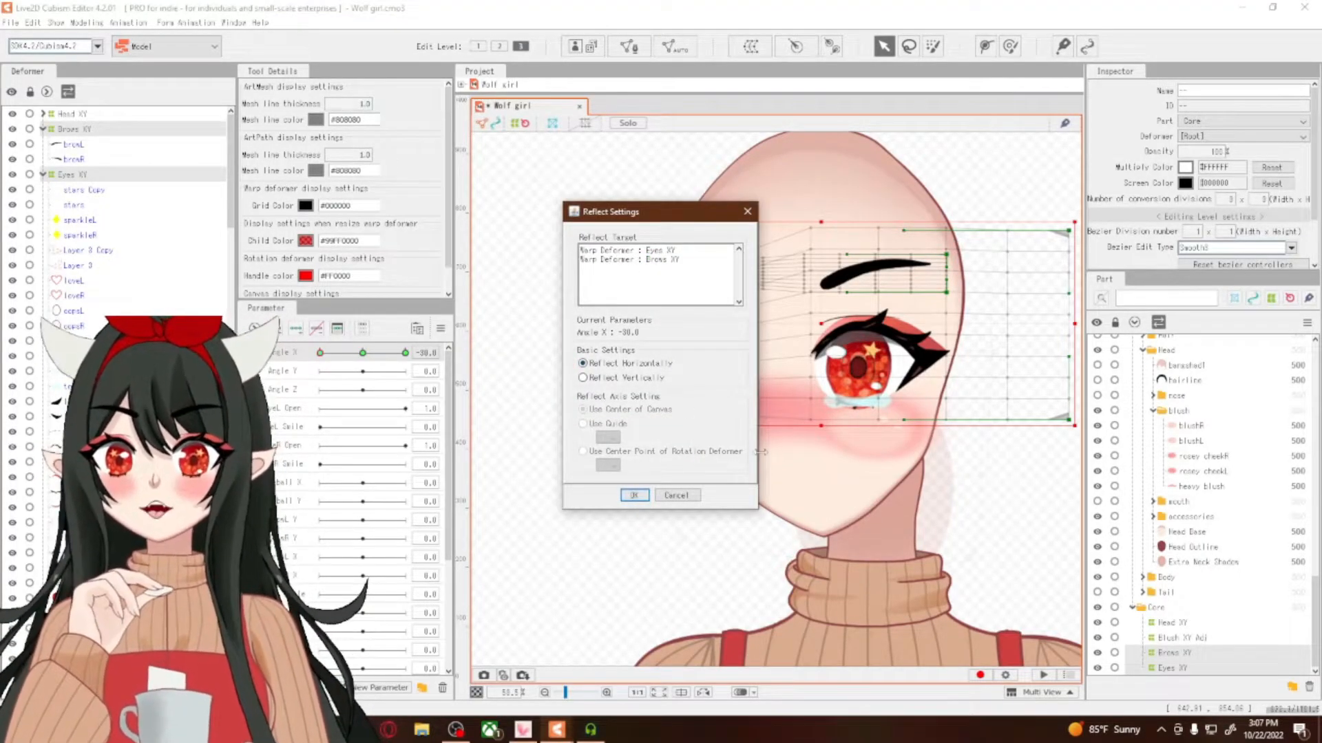
{"action": "left_click", "coordinate": [634, 497]}
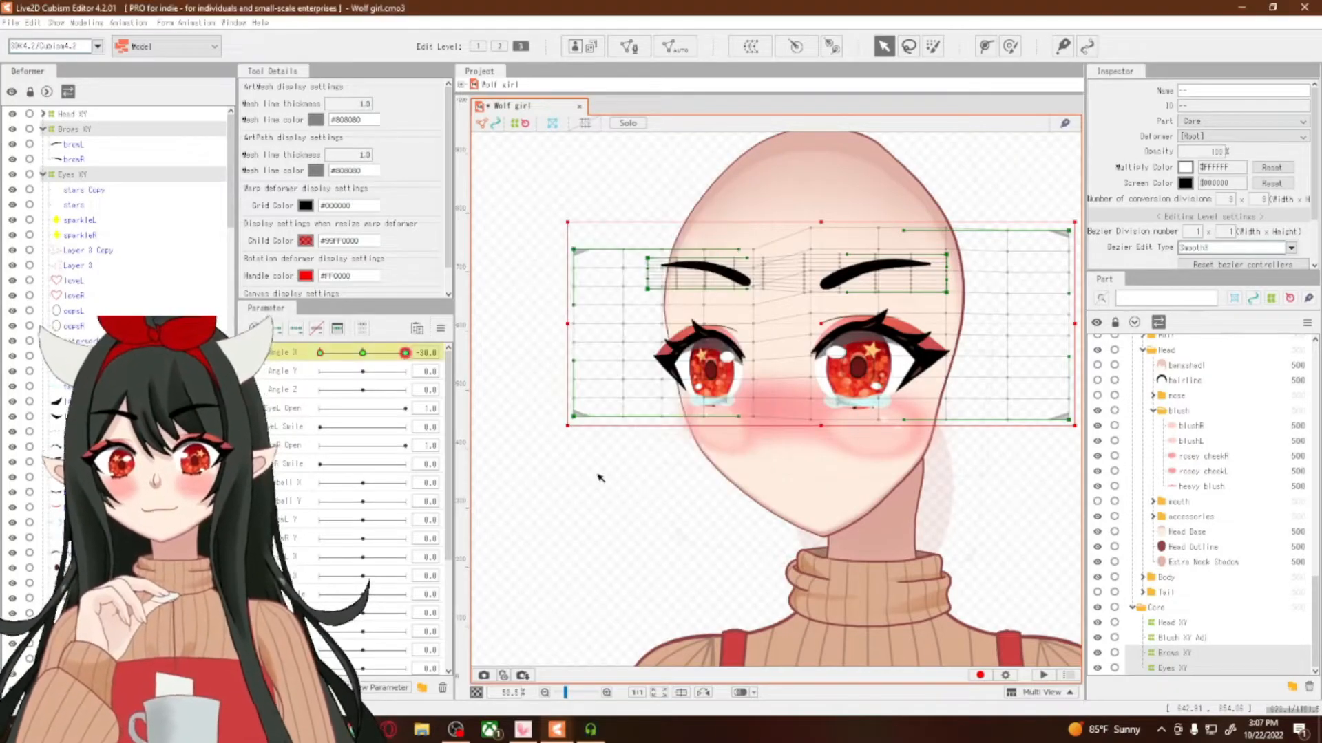
{"action": "left_click", "coordinate": [369, 359]}
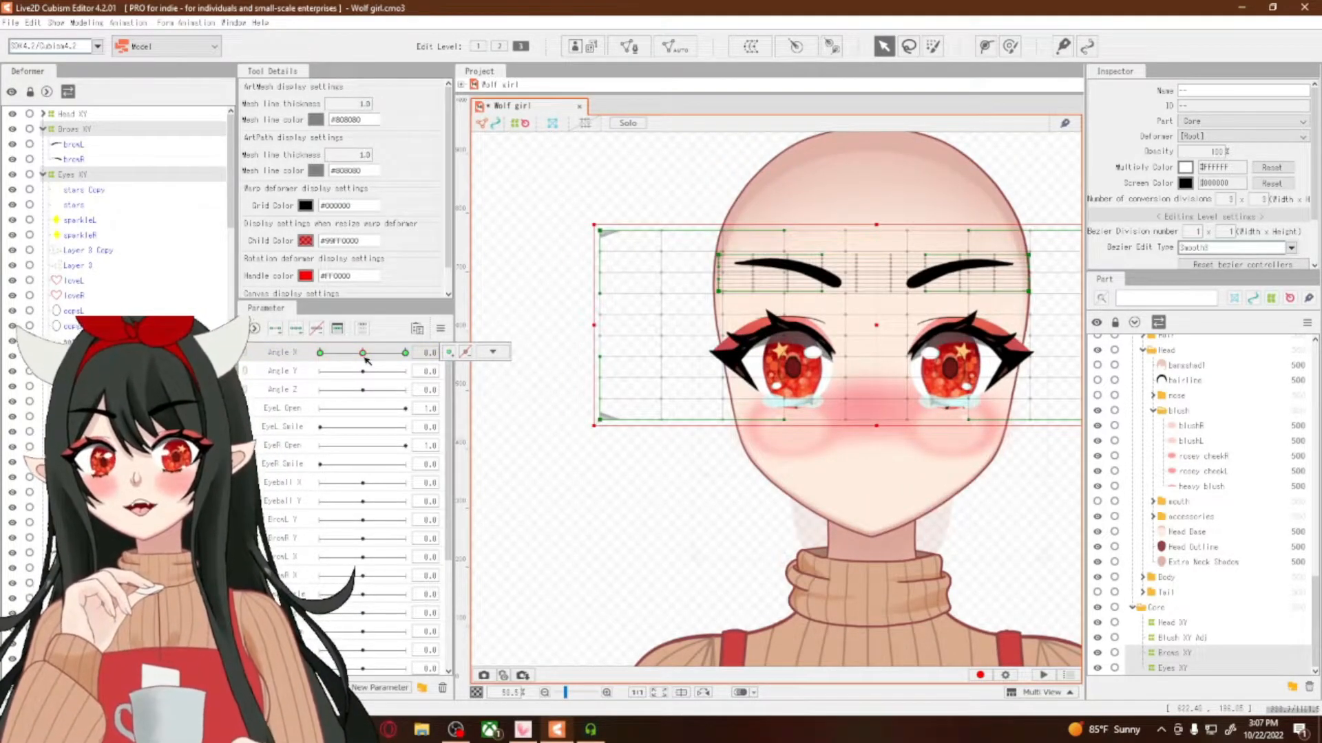
{"action": "left_click_drag", "start_coordinate": [364, 357], "coordinate": [418, 370]}
Examine how the mirrored eyes and brows sit on the face at Angle X 30, from several zoom distances
{"action": "scroll", "coordinate": [888, 541], "scroll_direction": "down", "scroll_amount": 5}
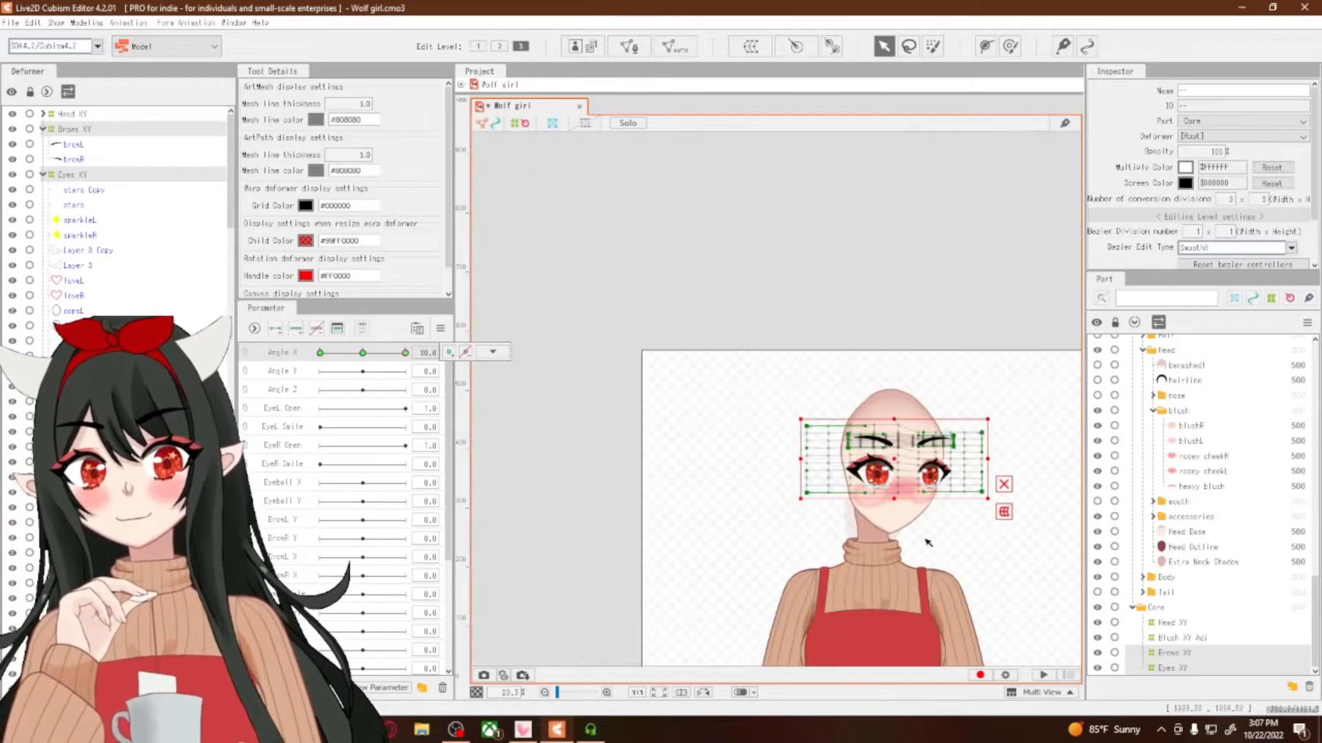
{"action": "scroll", "coordinate": [988, 541], "scroll_direction": "up", "scroll_amount": 2}
{"action": "scroll", "coordinate": [981, 539], "scroll_direction": "up", "scroll_amount": 1}
{"action": "scroll", "coordinate": [898, 466], "scroll_direction": "up", "scroll_amount": 1}
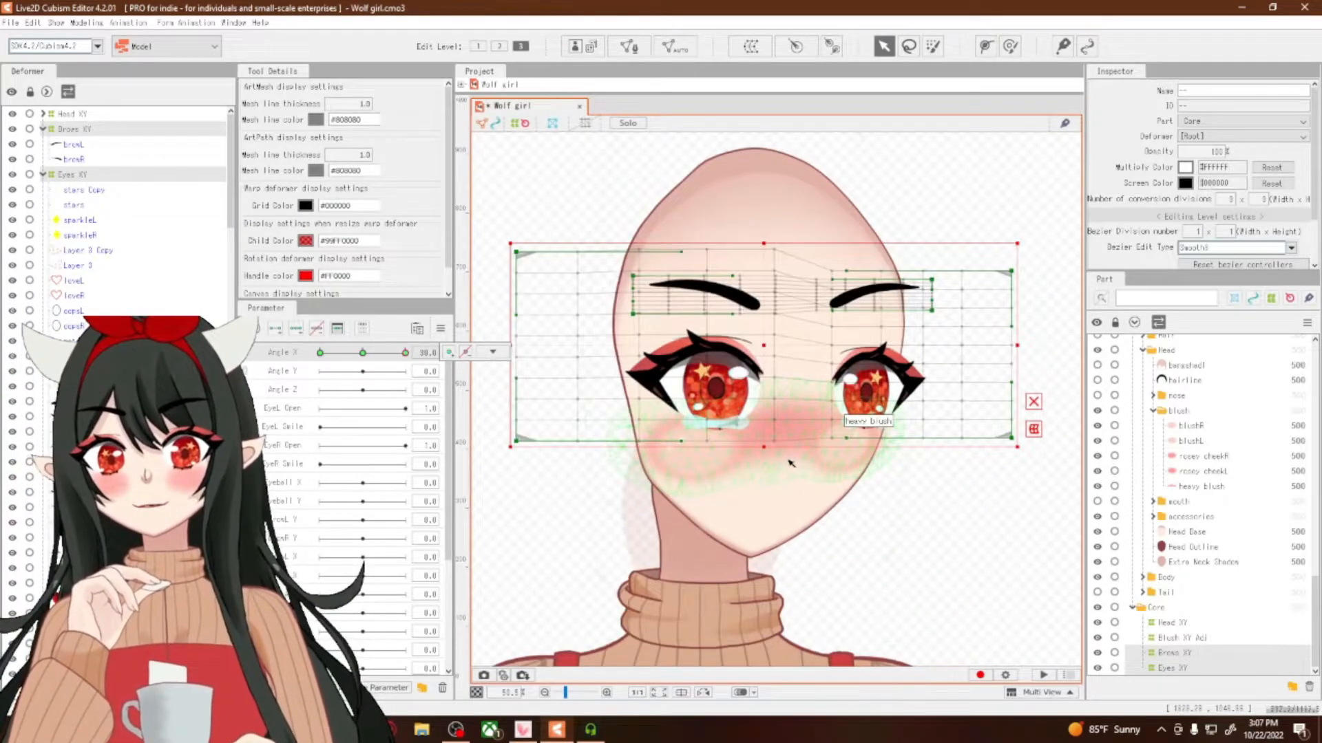
{"action": "scroll", "coordinate": [774, 467], "scroll_direction": "up", "scroll_amount": 1}
{"action": "scroll", "coordinate": [895, 460], "scroll_direction": "down", "scroll_amount": 2}
{"action": "scroll", "coordinate": [960, 463], "scroll_direction": "down", "scroll_amount": 1}
{"action": "scroll", "coordinate": [971, 459], "scroll_direction": "up", "scroll_amount": 2}
{"action": "scroll", "coordinate": [978, 456], "scroll_direction": "up", "scroll_amount": 1}
{"action": "scroll", "coordinate": [978, 457], "scroll_direction": "down", "scroll_amount": 1}
{"action": "scroll", "coordinate": [978, 457], "scroll_direction": "up", "scroll_amount": 1}
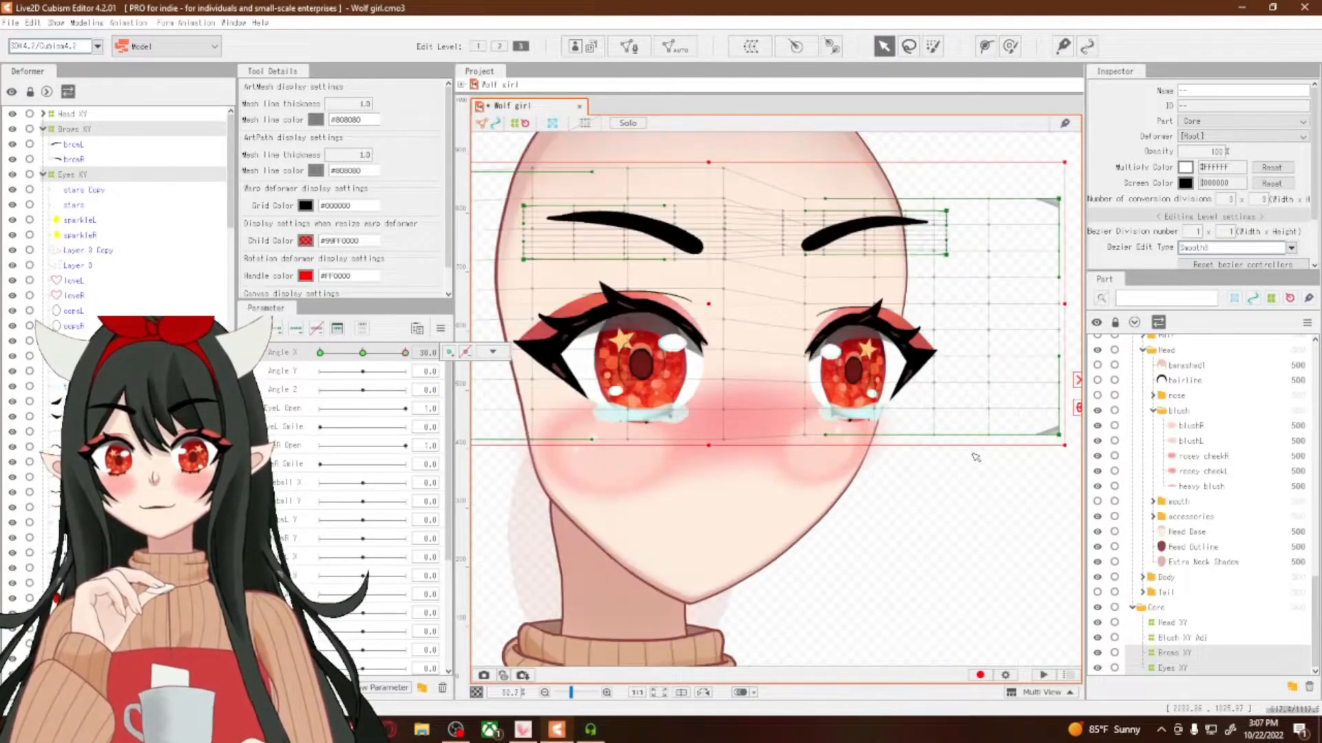
In Eyes XY, shift the grid columns through the mirrored far-side eye towards the face centre and compress the outer columns
{"action": "left_click", "coordinate": [63, 177]}
{"action": "scroll", "coordinate": [908, 490], "scroll_direction": "down", "scroll_amount": 1}
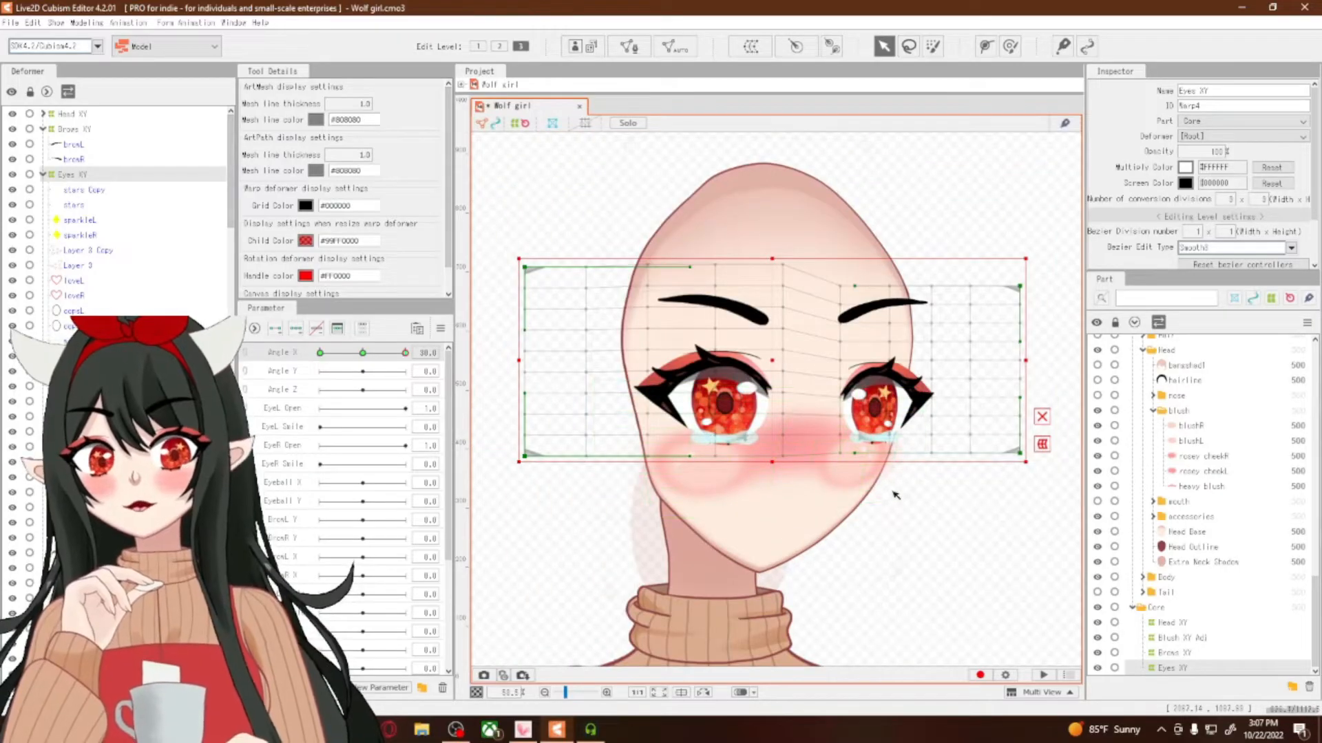
{"action": "scroll", "coordinate": [899, 487], "scroll_direction": "up", "scroll_amount": 1}
{"action": "scroll", "coordinate": [872, 483], "scroll_direction": "down", "scroll_amount": 1}
{"action": "scroll", "coordinate": [871, 481], "scroll_direction": "up", "scroll_amount": 1}
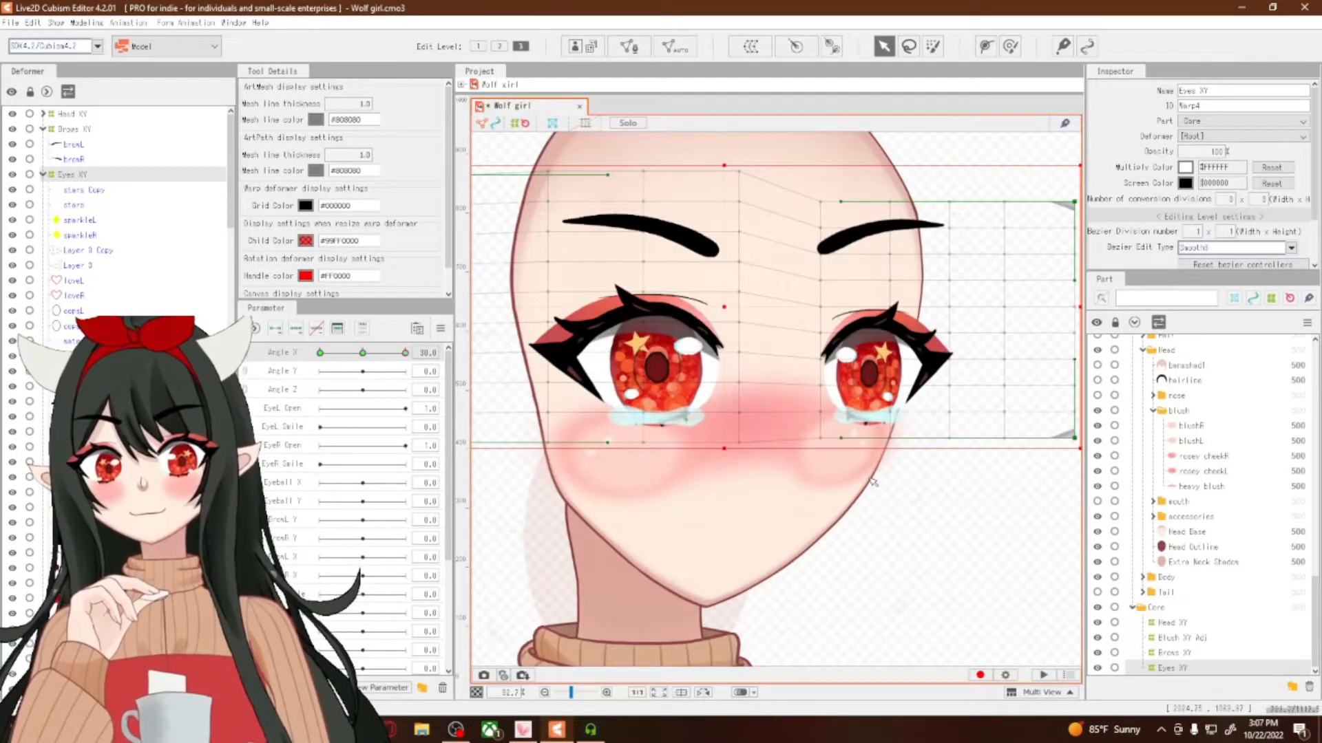
{"action": "left_click_drag", "start_coordinate": [901, 480], "coordinate": [768, 176]}
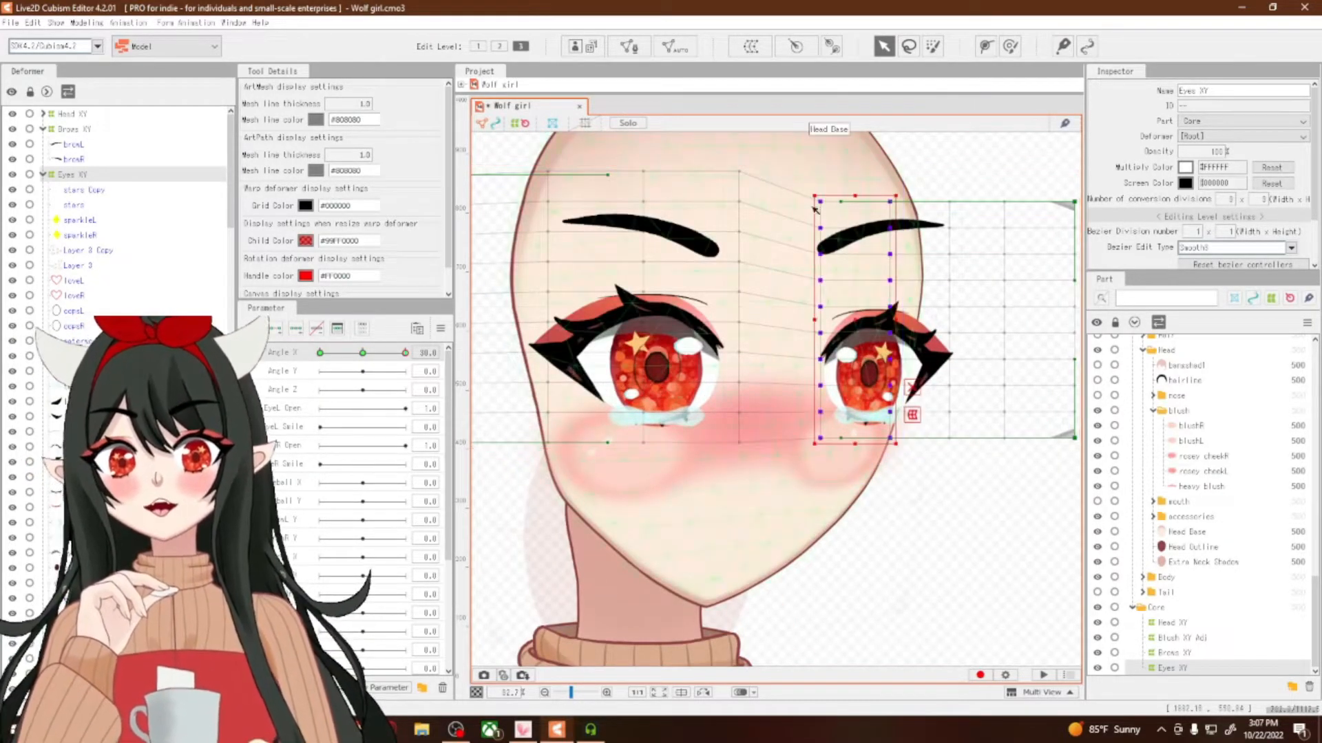
{"action": "left_click_drag", "start_coordinate": [844, 320], "coordinate": [834, 320]}
{"action": "left_click_drag", "start_coordinate": [1025, 462], "coordinate": [871, 186]}
{"action": "left_click_drag", "start_coordinate": [944, 320], "coordinate": [926, 320]}
Move the single Eyes XY column through the far-side eye inward and slightly readjust the columns around that eye
{"action": "left_click_drag", "start_coordinate": [761, 465], "coordinate": [630, 162]}
{"action": "left_click_drag", "start_coordinate": [903, 465], "coordinate": [864, 189]}
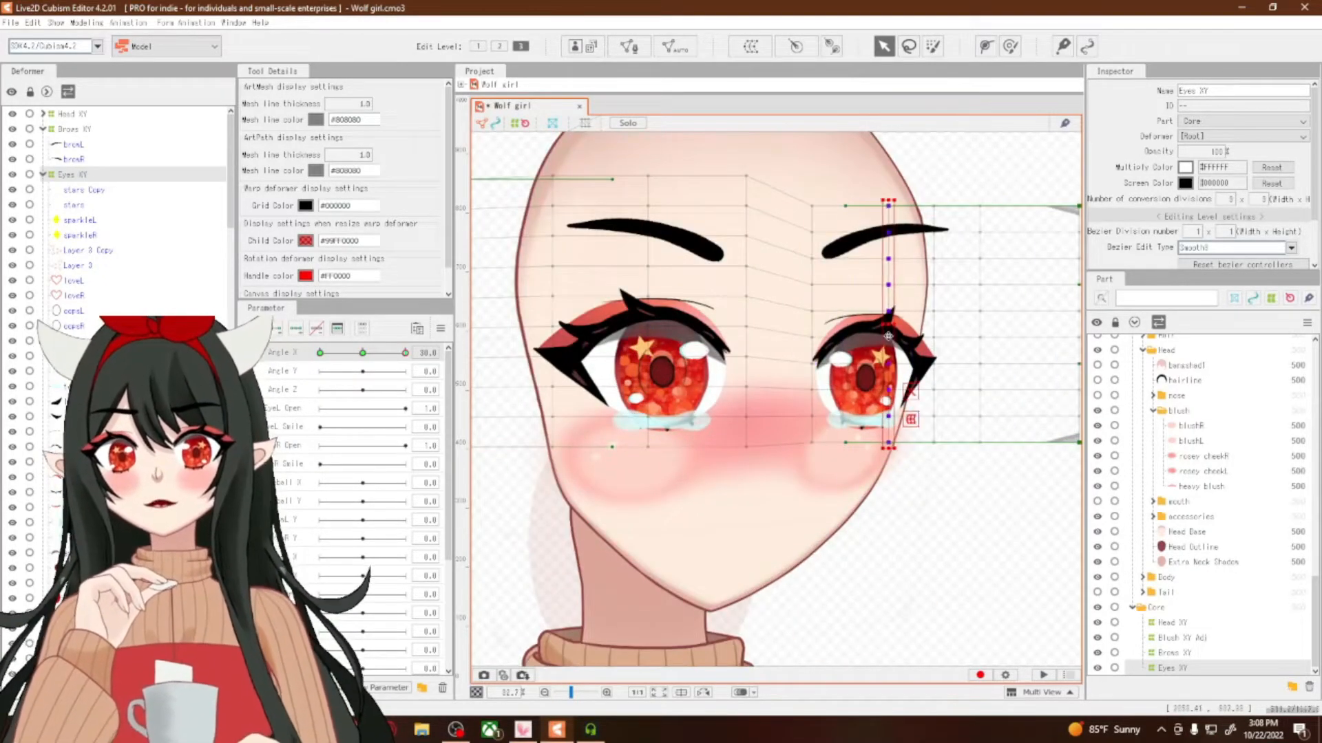
{"action": "left_click_drag", "start_coordinate": [887, 336], "coordinate": [875, 336]}
{"action": "scroll", "coordinate": [928, 473], "scroll_direction": "down", "scroll_amount": 1}
{"action": "left_click_drag", "start_coordinate": [869, 475], "coordinate": [785, 241]}
{"action": "left_click_drag", "start_coordinate": [853, 358], "coordinate": [859, 358]}
Select the far-side half of the Brows XY grid, compress its outer edge, and extend its inner edge towards the face centre
{"action": "left_click", "coordinate": [75, 129]}
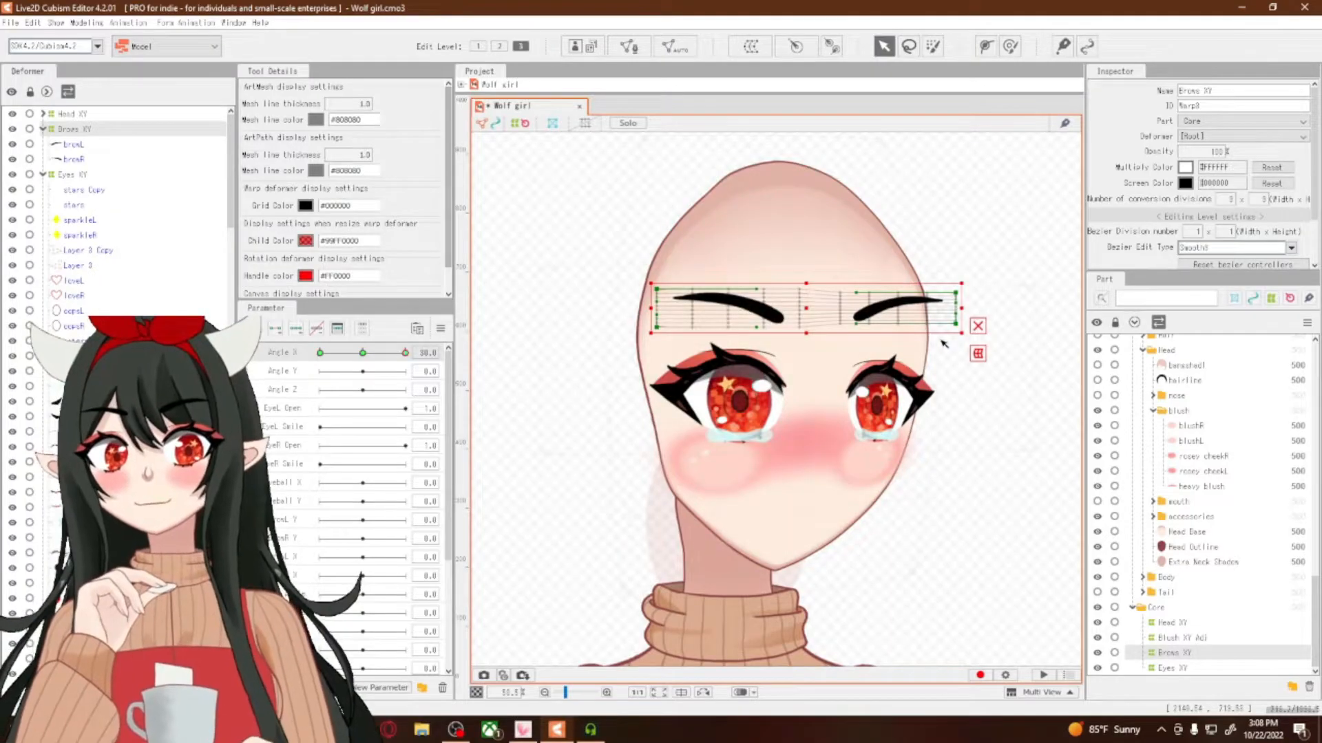
{"action": "scroll", "coordinate": [943, 343], "scroll_direction": "up", "scroll_amount": 2}
{"action": "left_click_drag", "start_coordinate": [974, 359], "coordinate": [789, 221]}
{"action": "left_click_drag", "start_coordinate": [969, 298], "coordinate": [948, 298]}
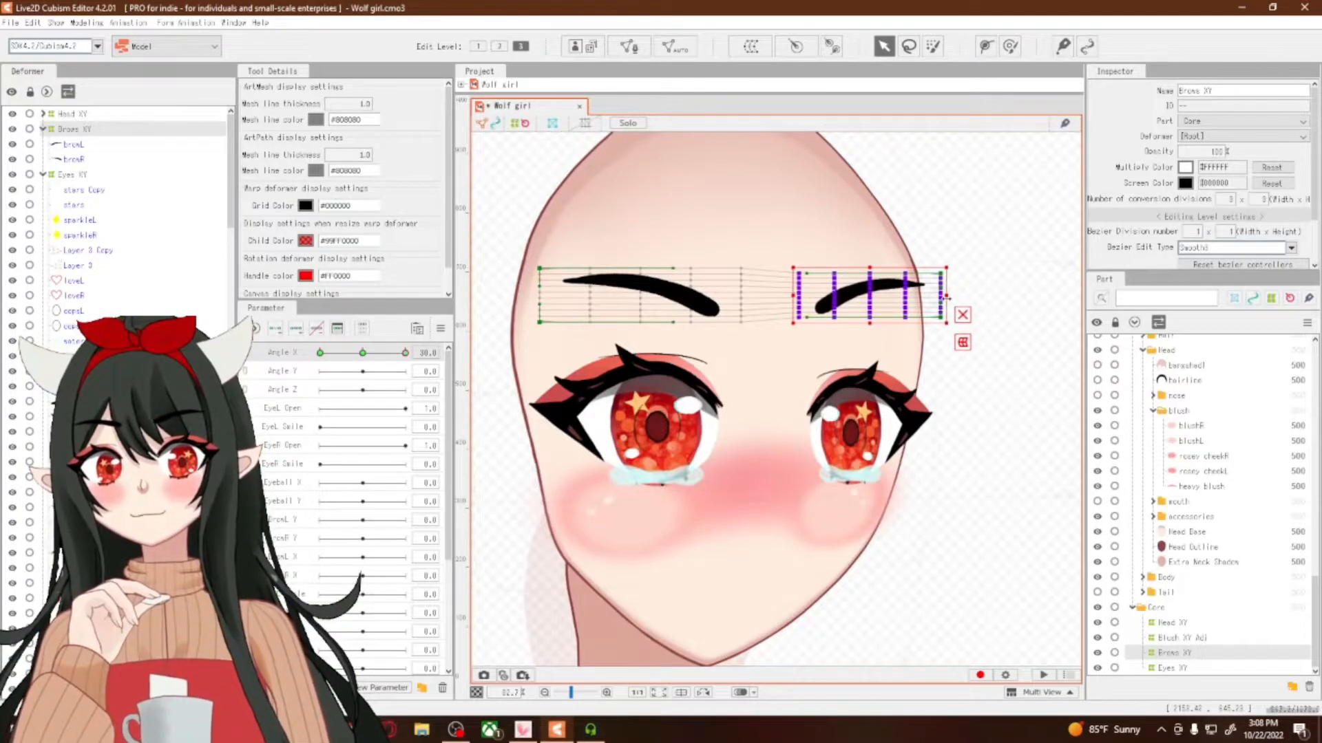
{"action": "left_click_drag", "start_coordinate": [794, 296], "coordinate": [784, 296]}
Select the near-side half of the Brows XY grid, widen it slightly outward, and check the brows on the whole face
{"action": "left_click_drag", "start_coordinate": [754, 352], "coordinate": [480, 212]}
{"action": "left_click_drag", "start_coordinate": [740, 302], "coordinate": [742, 303]}
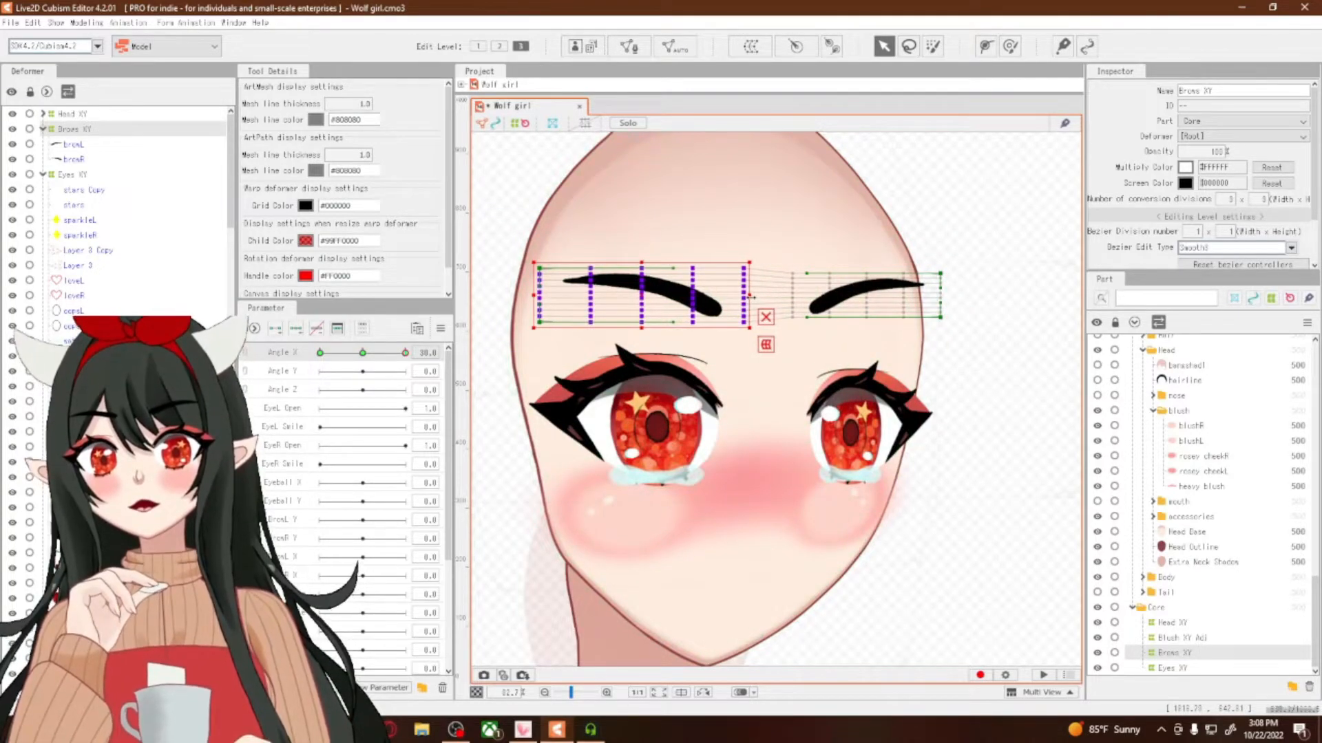
{"action": "left_click_drag", "start_coordinate": [530, 292], "coordinate": [521, 295]}
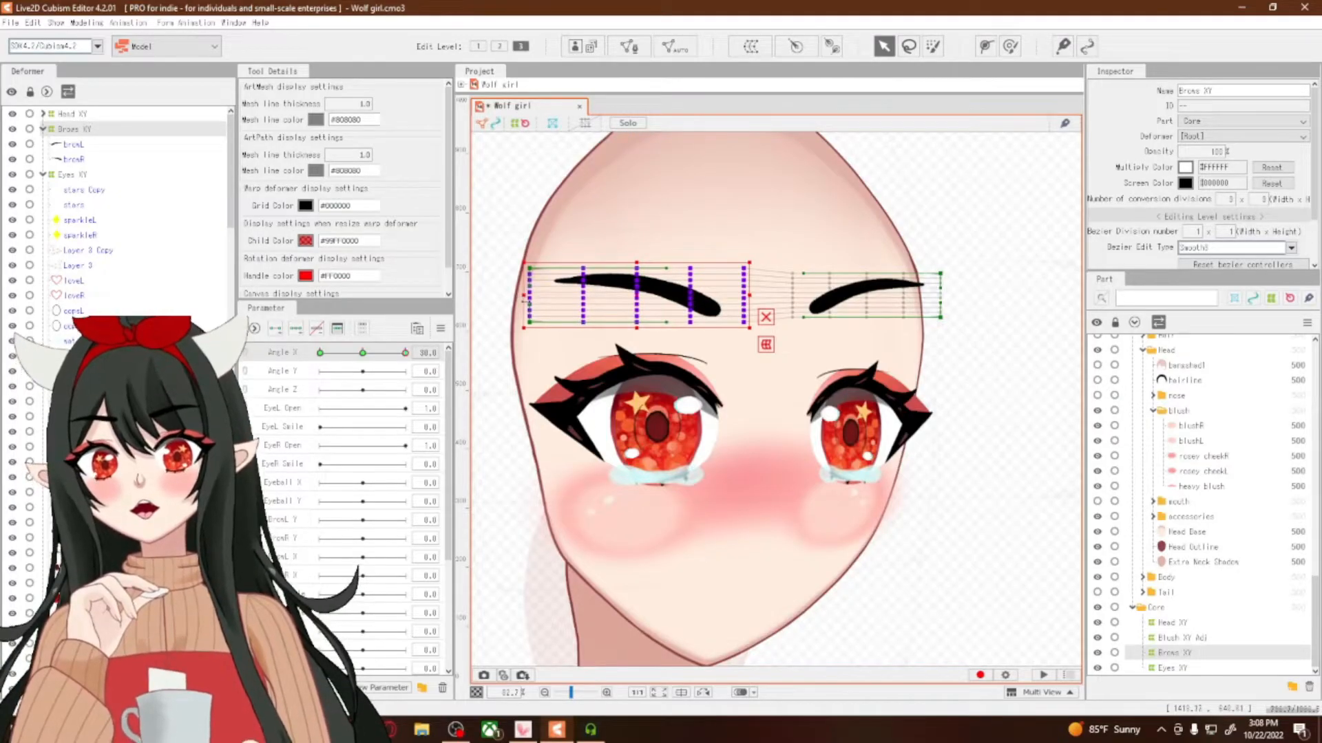
{"action": "scroll", "coordinate": [744, 508], "scroll_direction": "down", "scroll_amount": 5}
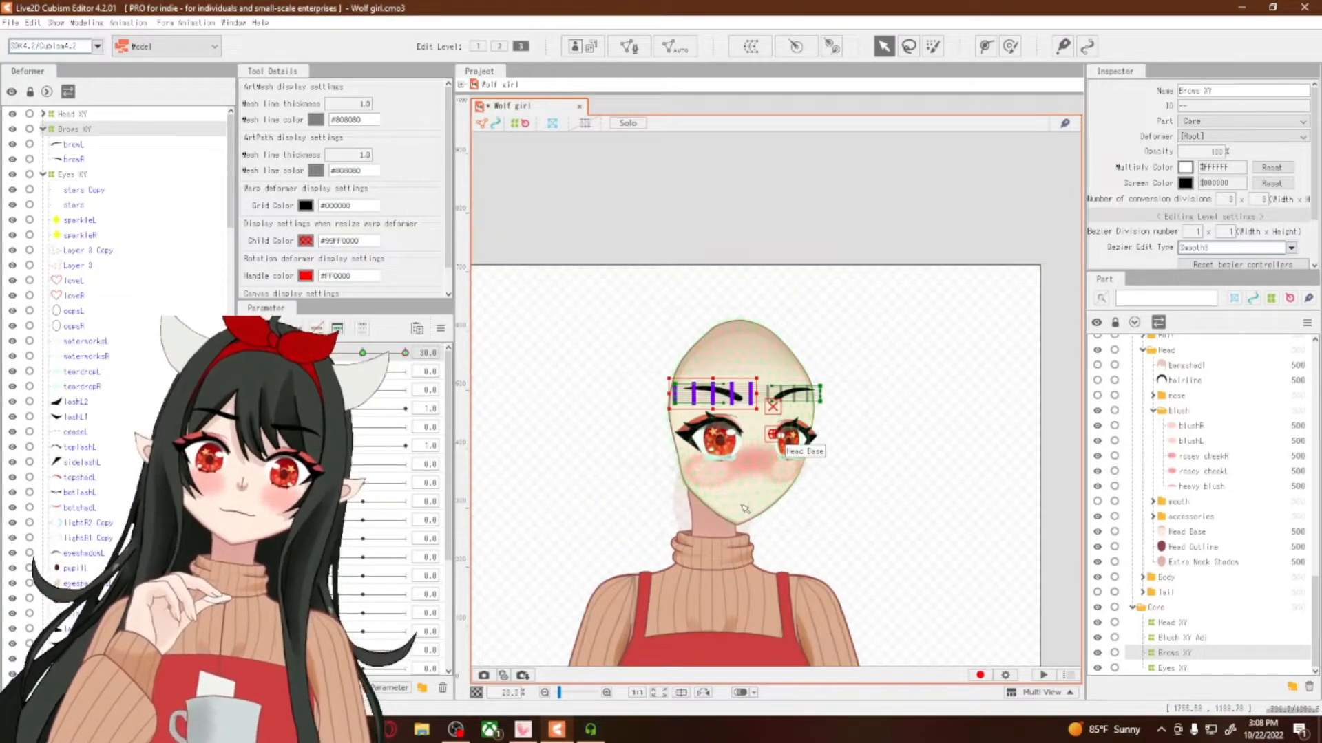
Move Angle X through its range to check the brows and eyes on the turned head, and return it to 0
{"action": "scroll", "coordinate": [744, 508], "scroll_direction": "up", "scroll_amount": 3}
{"action": "left_click_drag", "start_coordinate": [363, 353], "coordinate": [416, 521]}
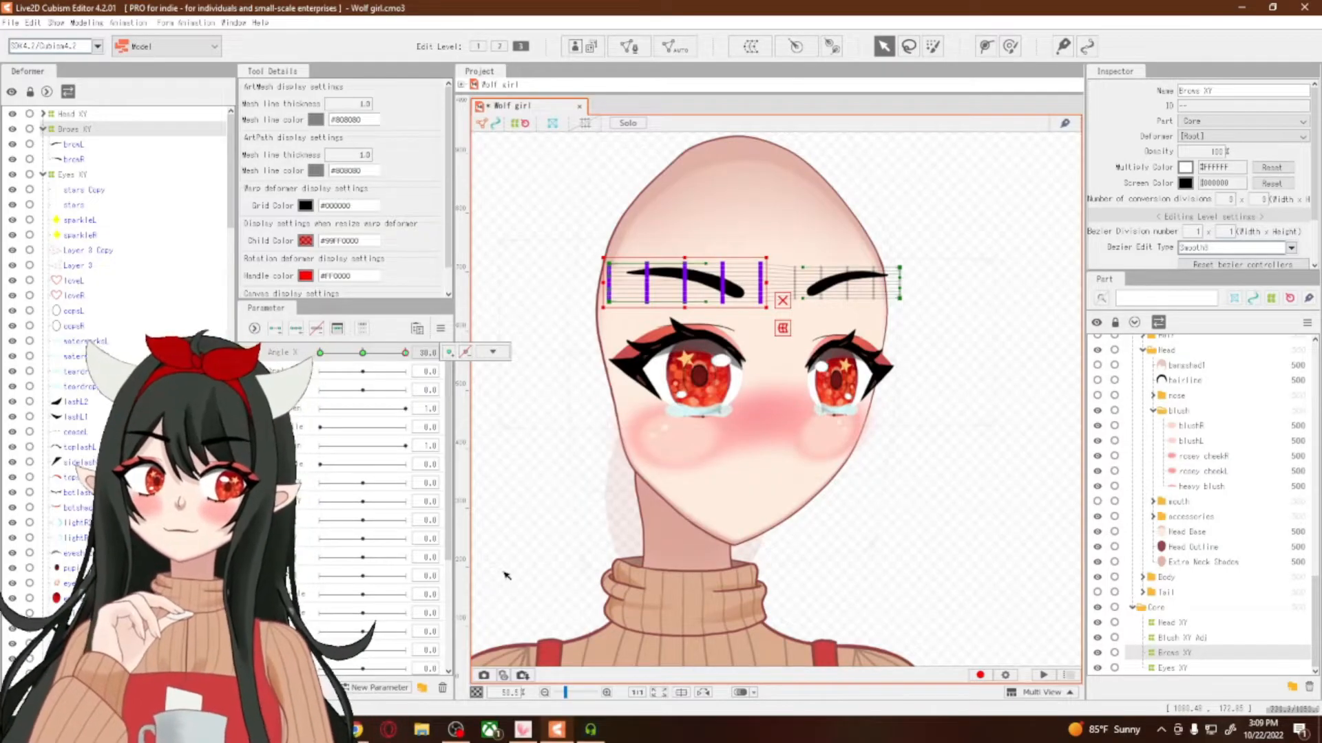
{"action": "left_click_drag", "start_coordinate": [507, 576], "coordinate": [451, 516]}
{"action": "left_click", "coordinate": [364, 352]}
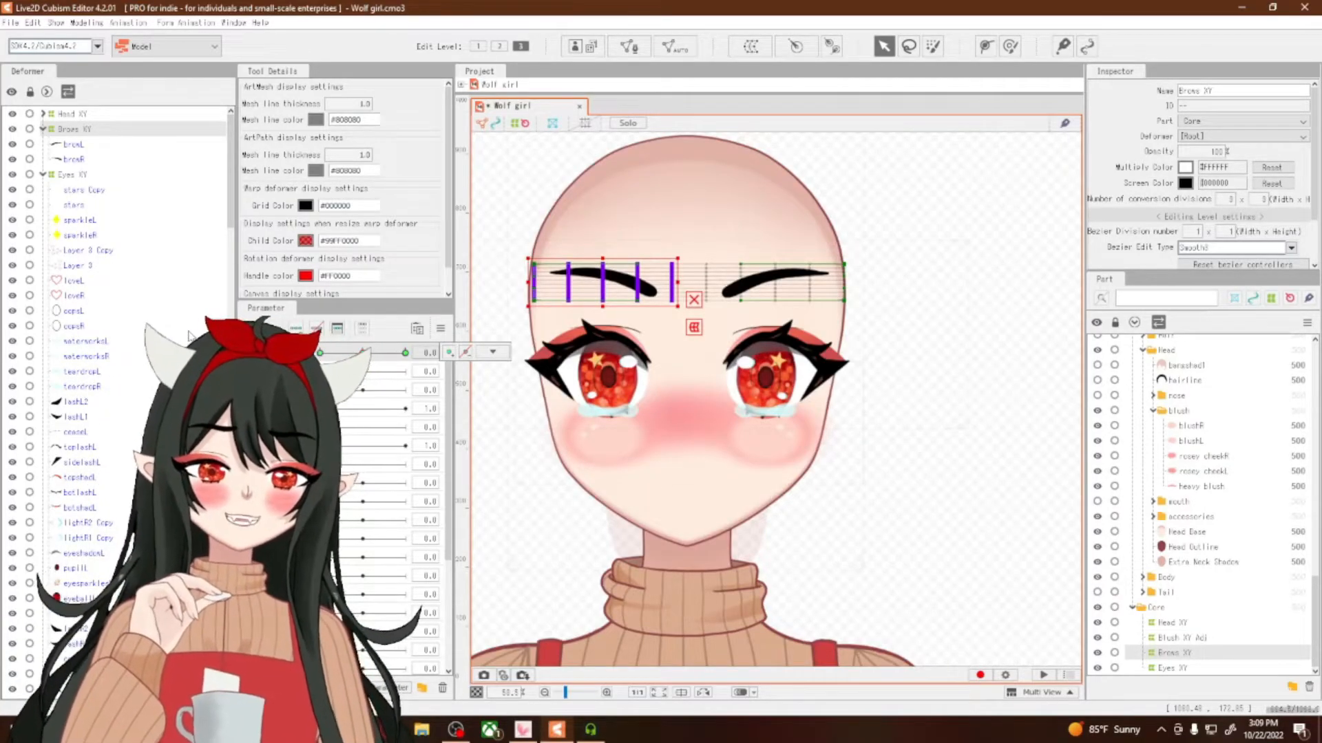
Save the Wolf girl model under its current file name
{"action": "left_click", "coordinate": [11, 22]}
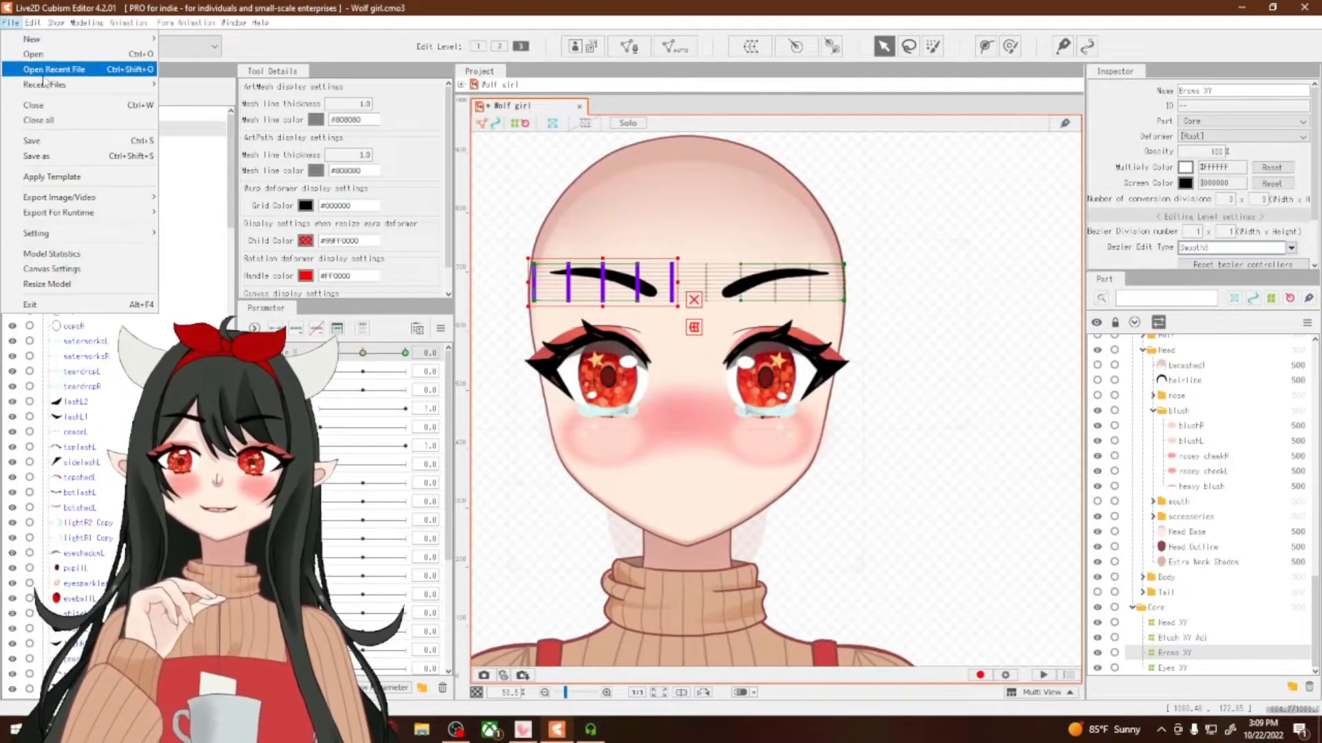
{"action": "left_click", "coordinate": [74, 142]}
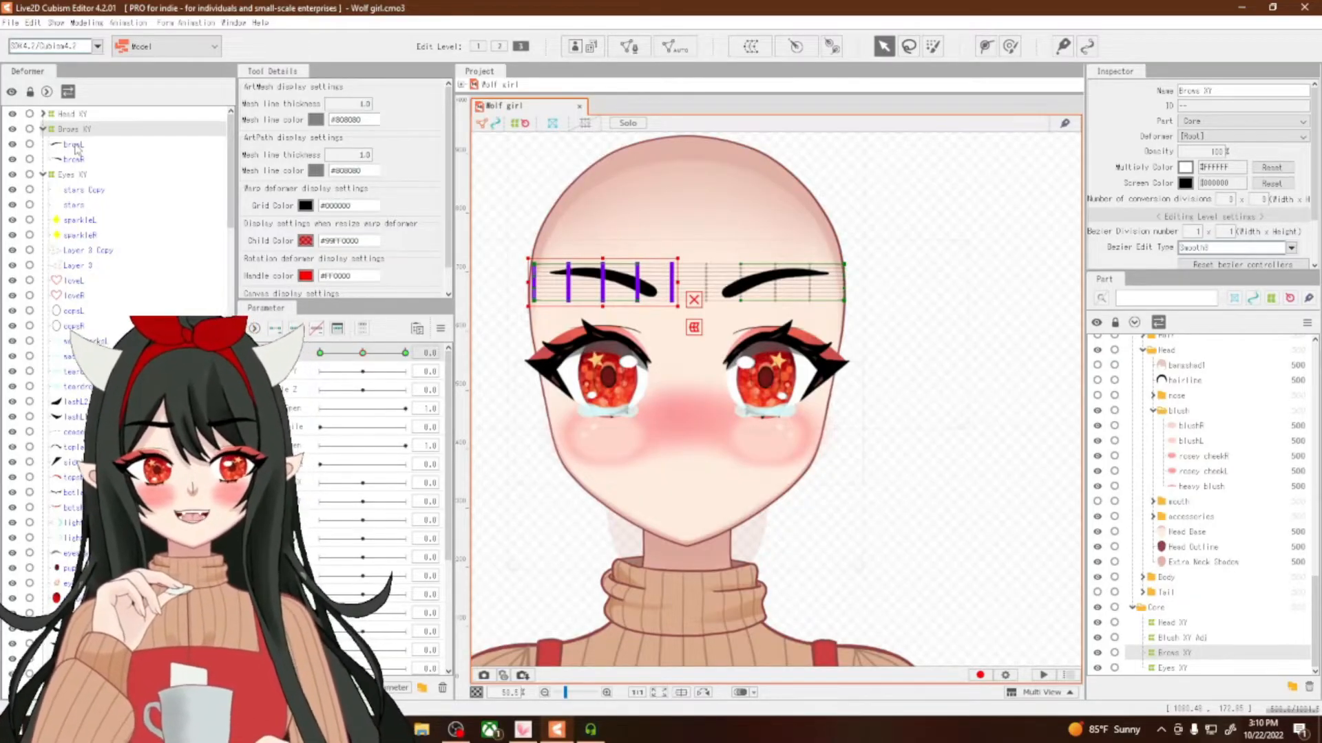
{"action": "left_click", "coordinate": [10, 22]}
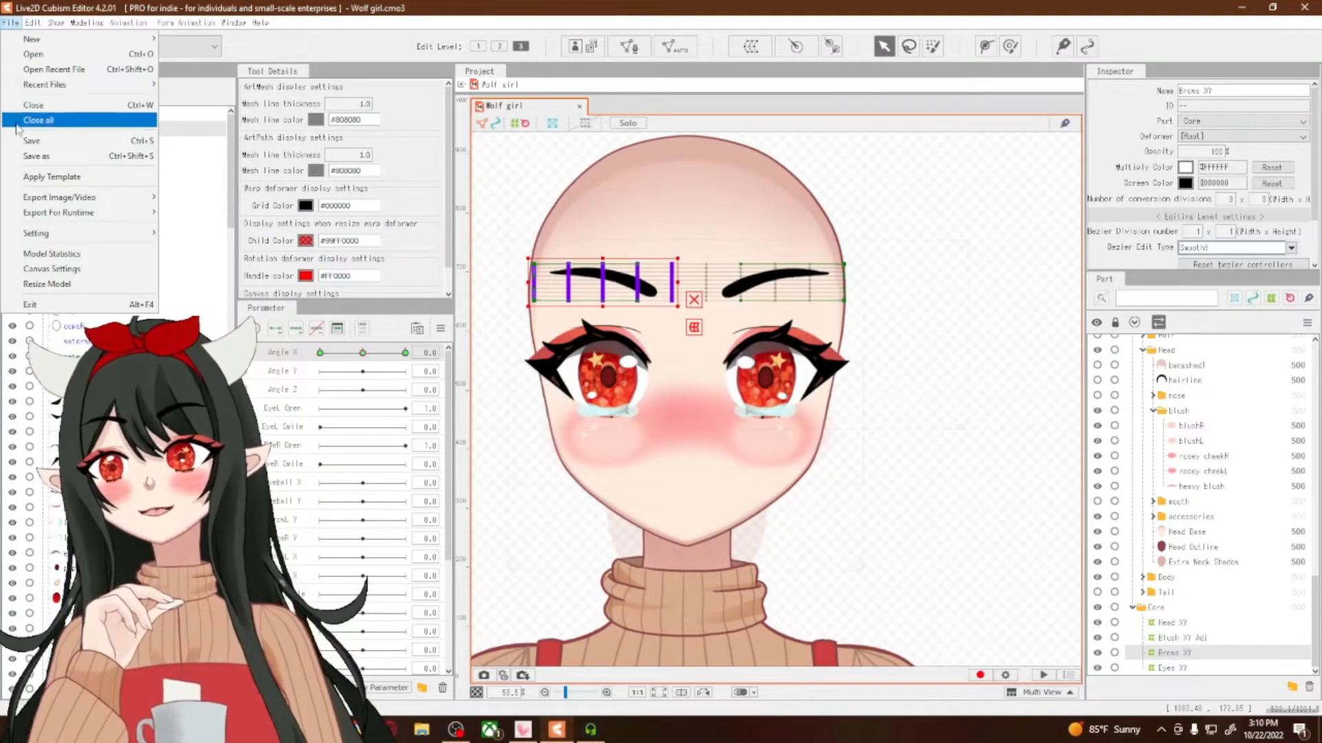
{"action": "left_click", "coordinate": [20, 141]}
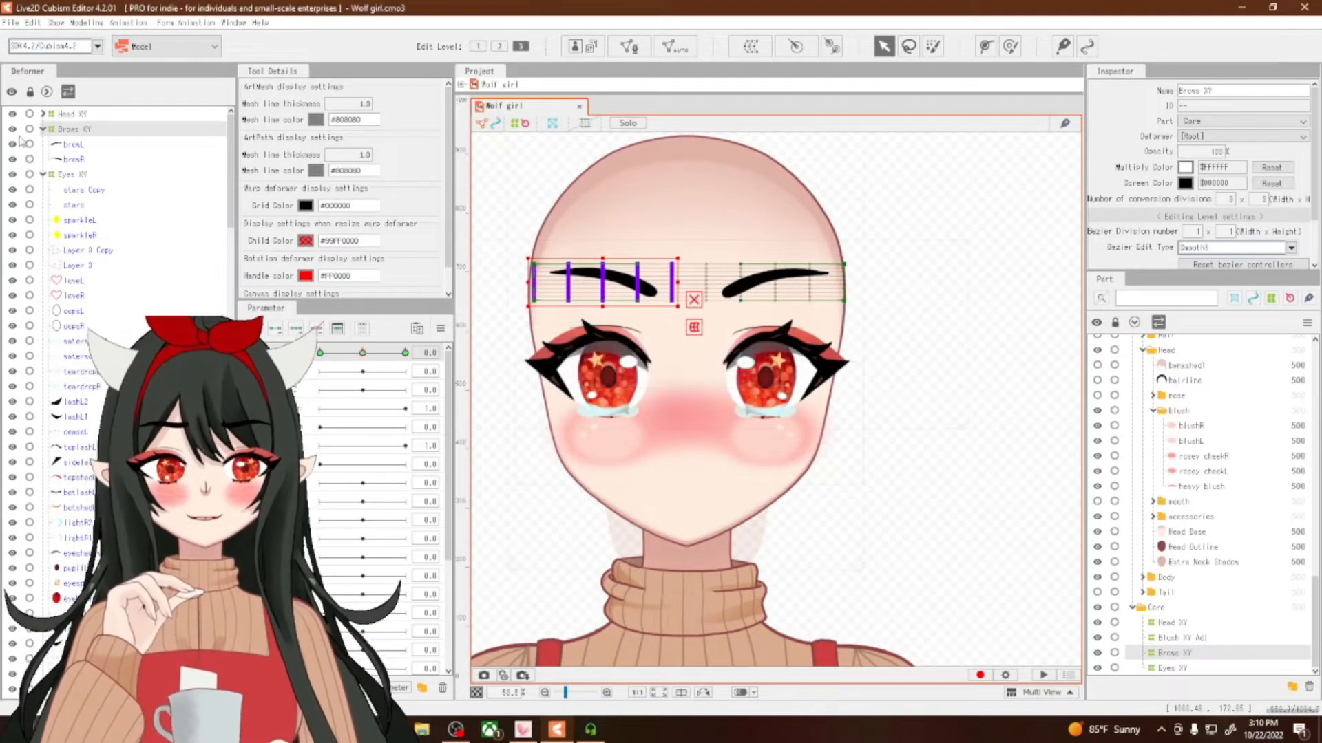
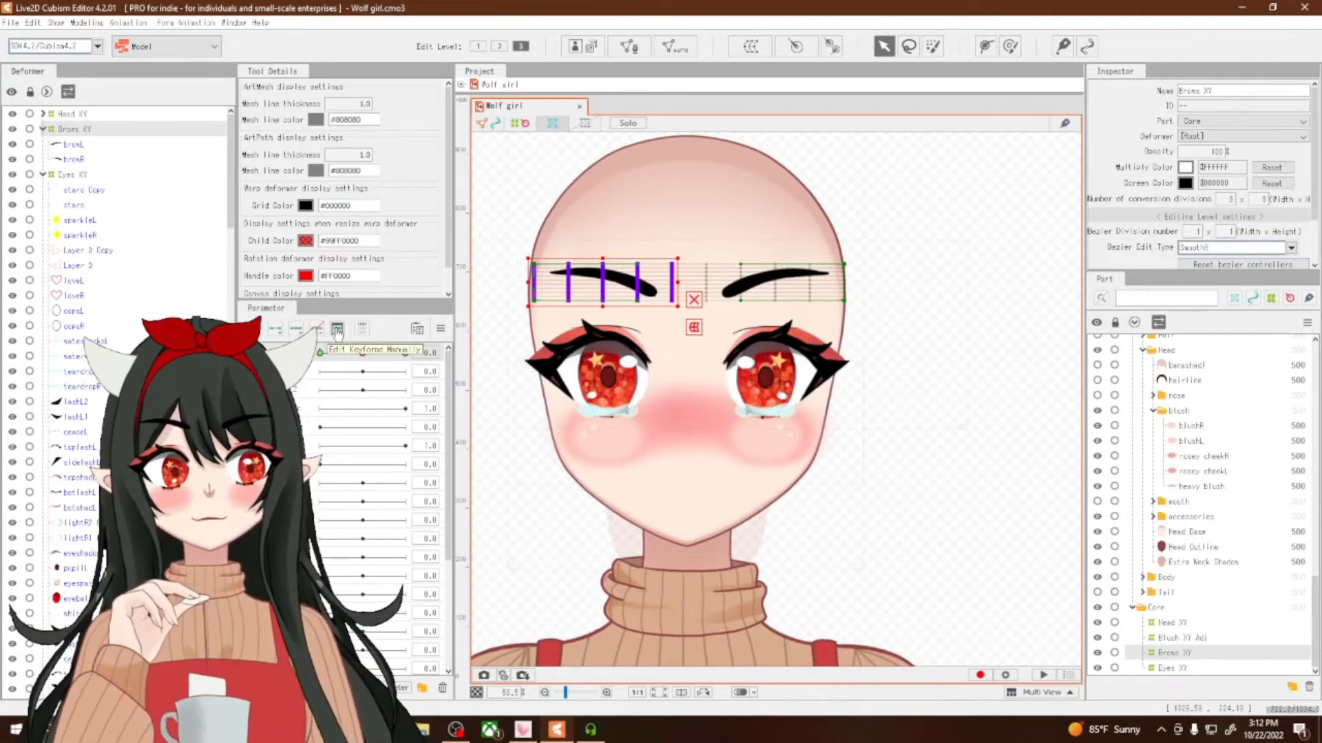
Call up Reflect Motion for the parameters, and move Angle X between both extremes and back to 0 to check the turn
{"action": "left_click", "coordinate": [440, 330]}
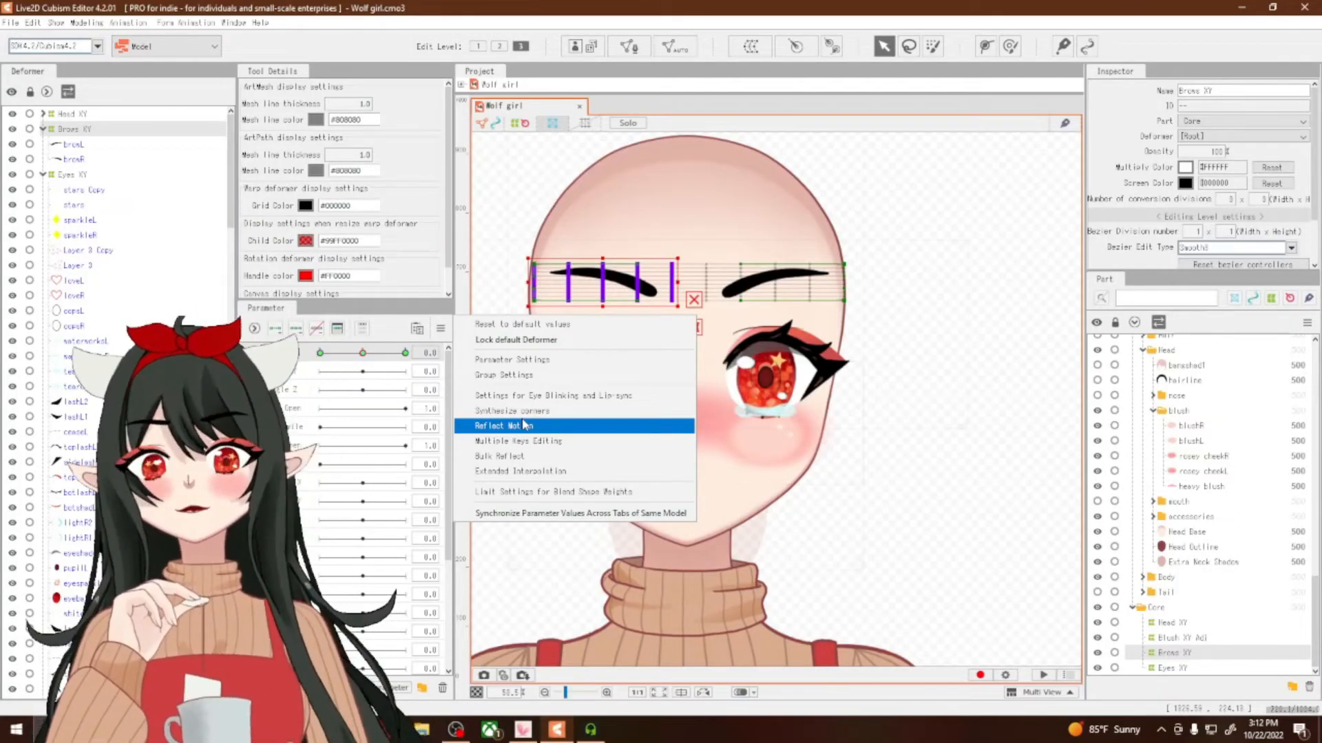
{"action": "left_click", "coordinate": [525, 425]}
{"action": "left_click_drag", "start_coordinate": [364, 355], "coordinate": [397, 353]}
{"action": "left_click_drag", "start_coordinate": [390, 473], "coordinate": [310, 504]}
{"action": "left_click_drag", "start_coordinate": [320, 353], "coordinate": [358, 405]}
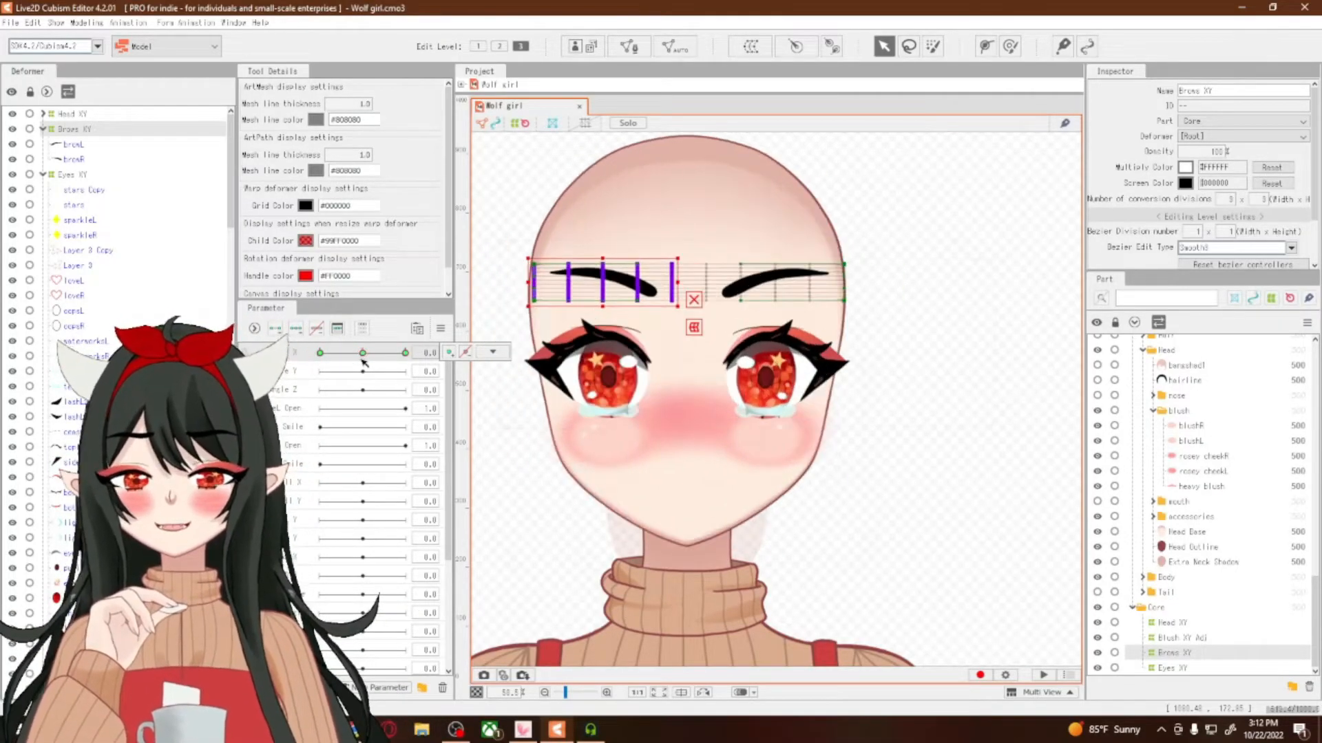